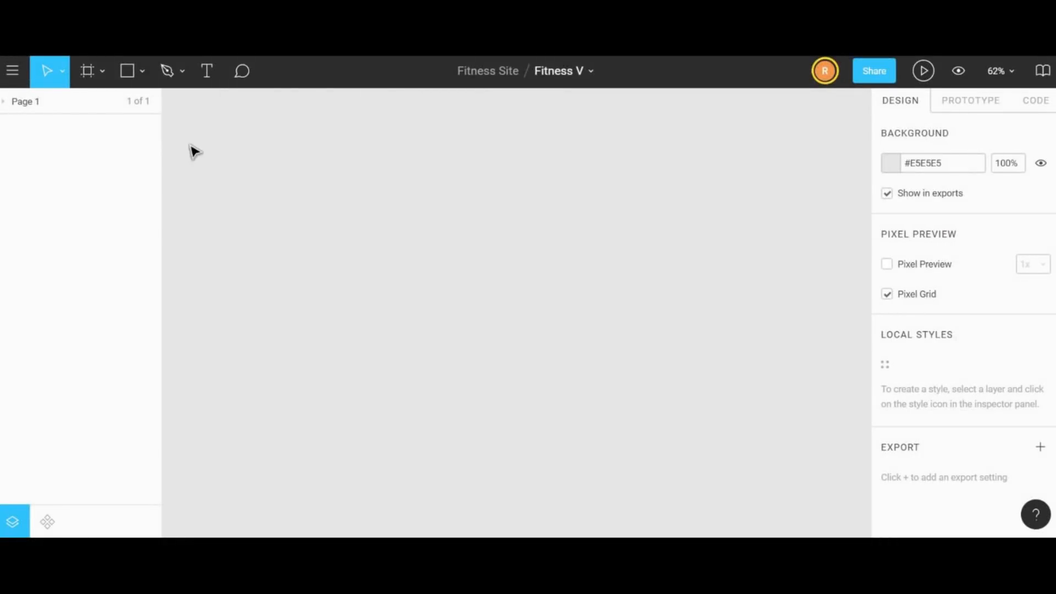
- Create a frame on the empty canvas using the iPhone X phone preset
click(86, 76)
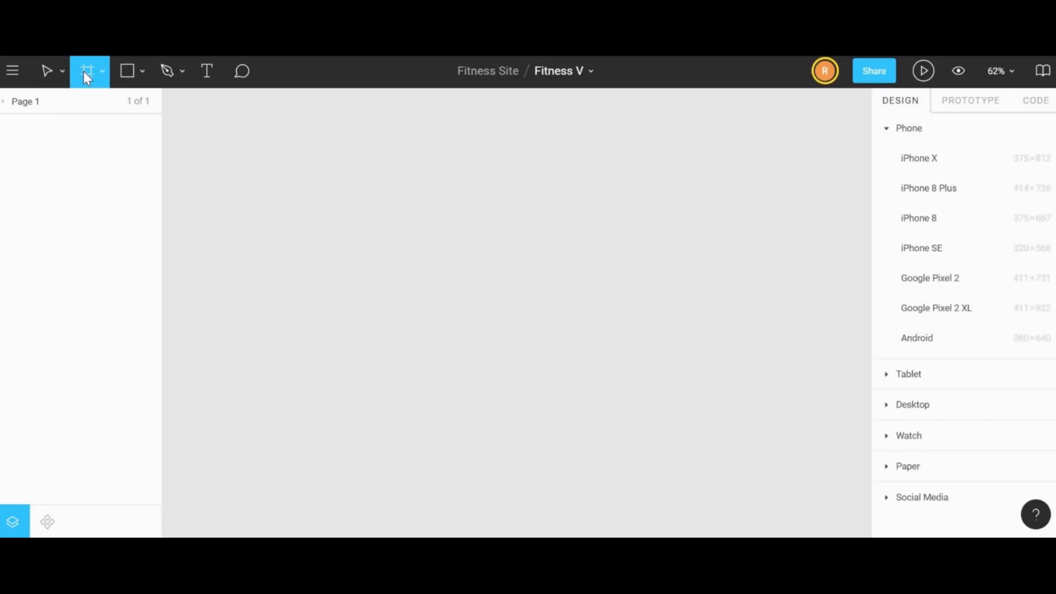
click(943, 157)
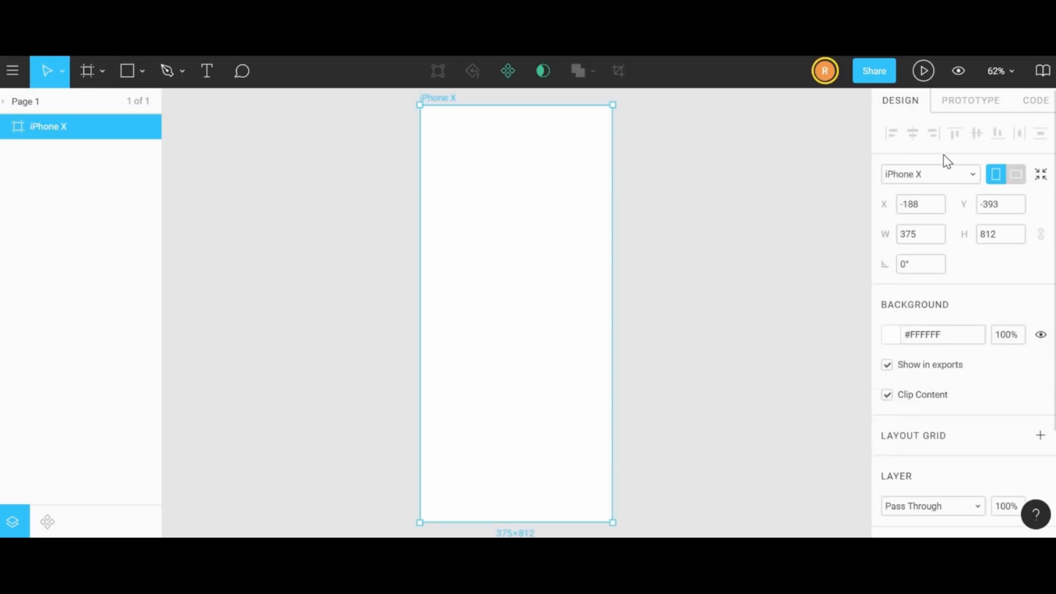
click(398, 152)
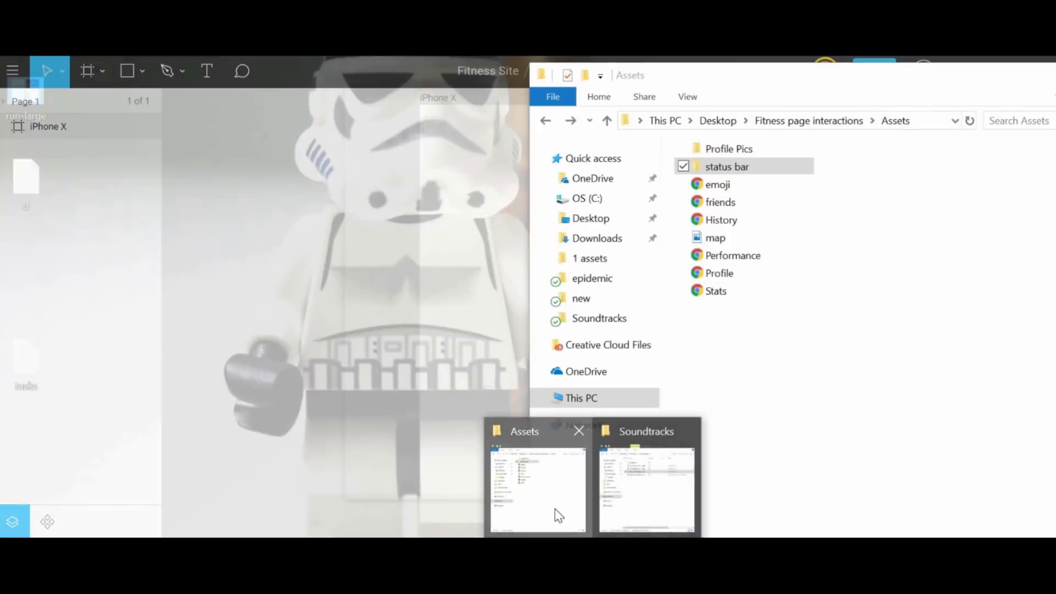
- Switch to the Assets folder in File Explorer and examine its contents and the Profile Pics images
click(554, 513)
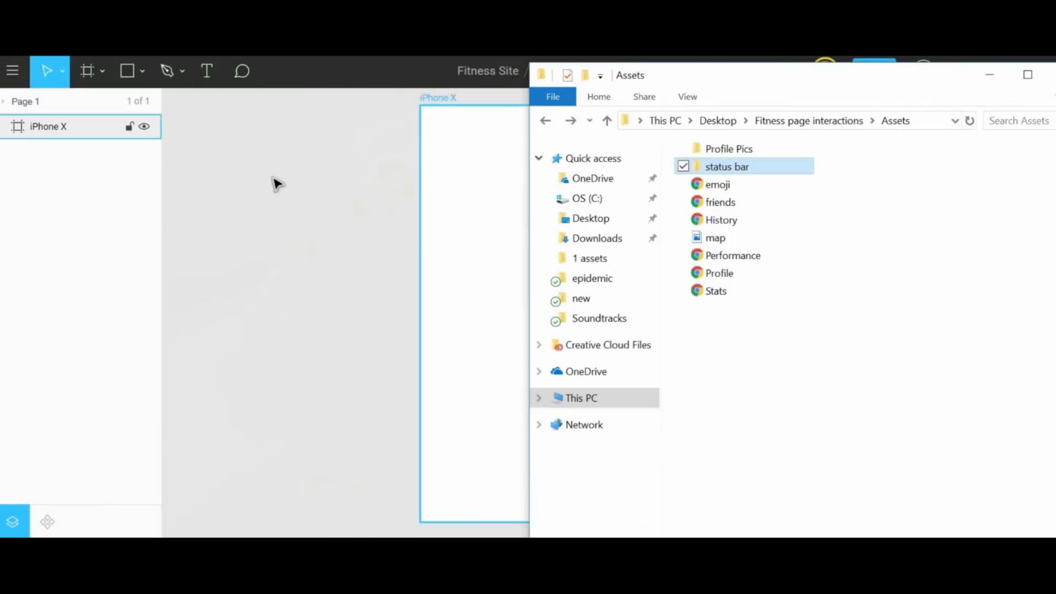
drag(756, 80, 845, 76)
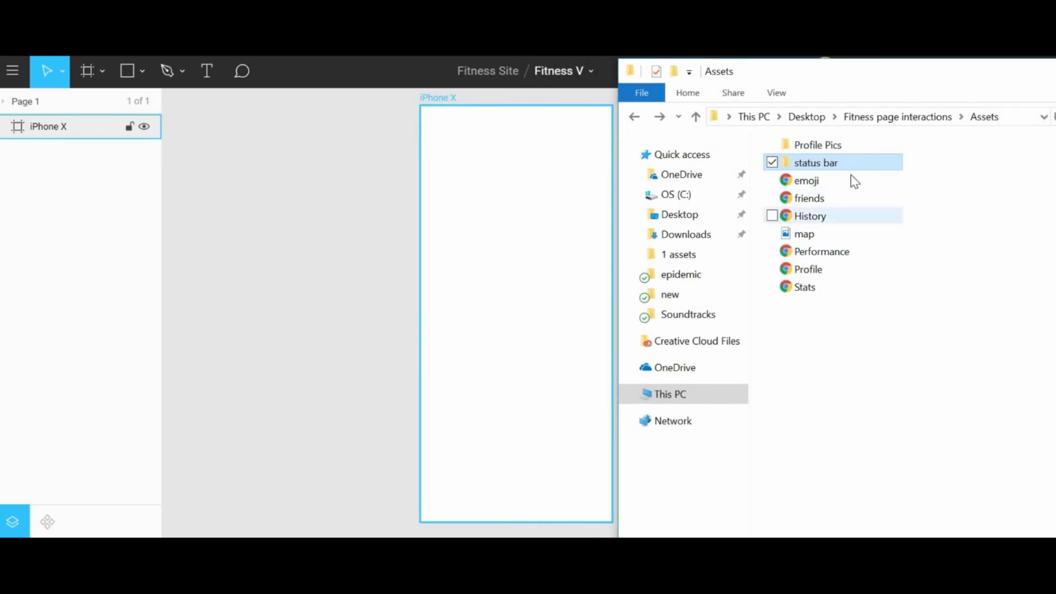
double_click(814, 144)
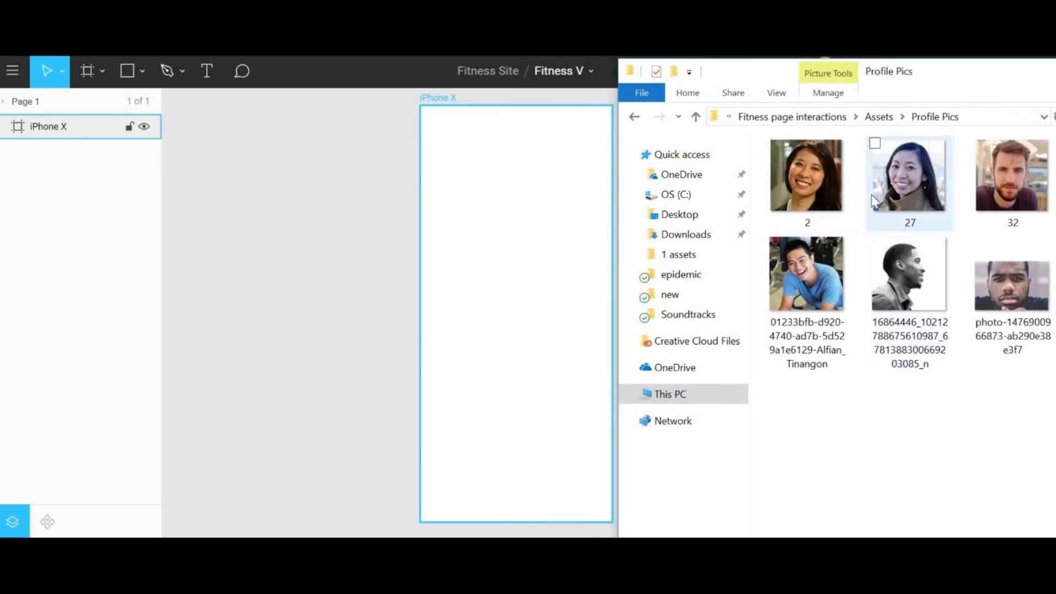
key(alt+Left)
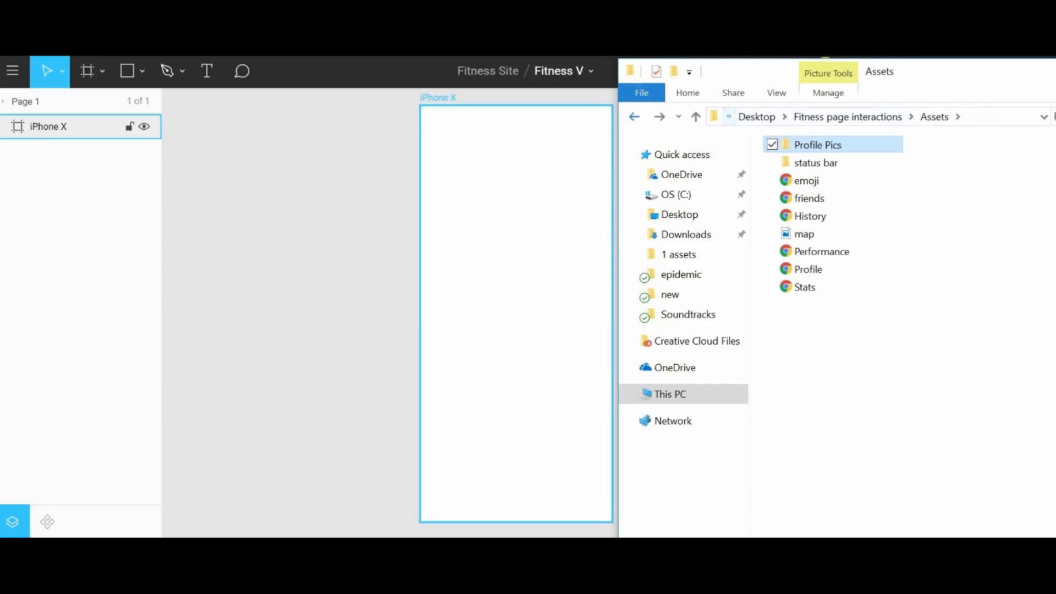
click(391, 168)
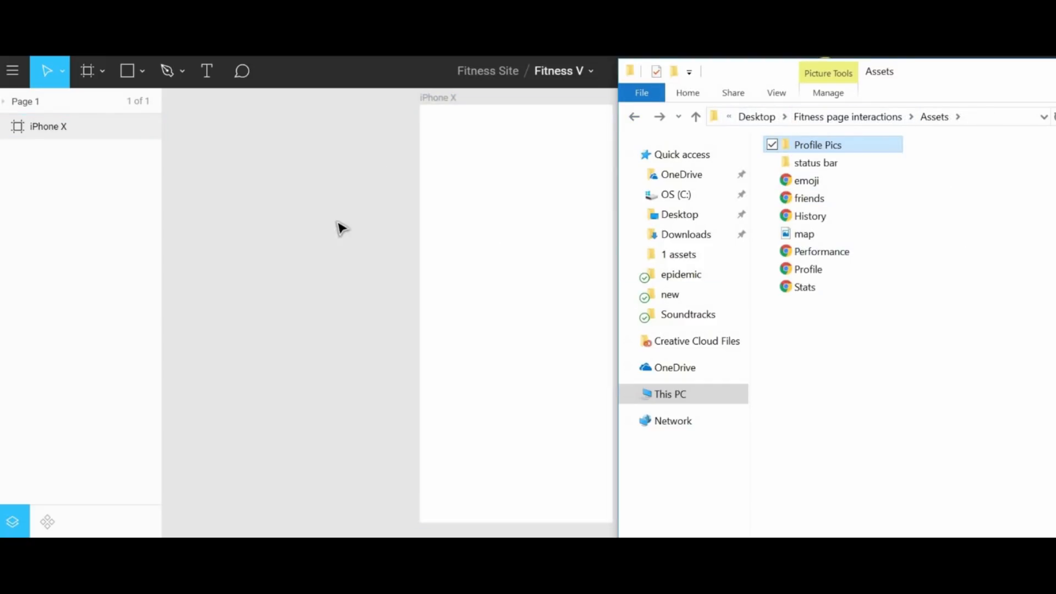
drag(754, 75, 645, 80)
double_click(697, 146)
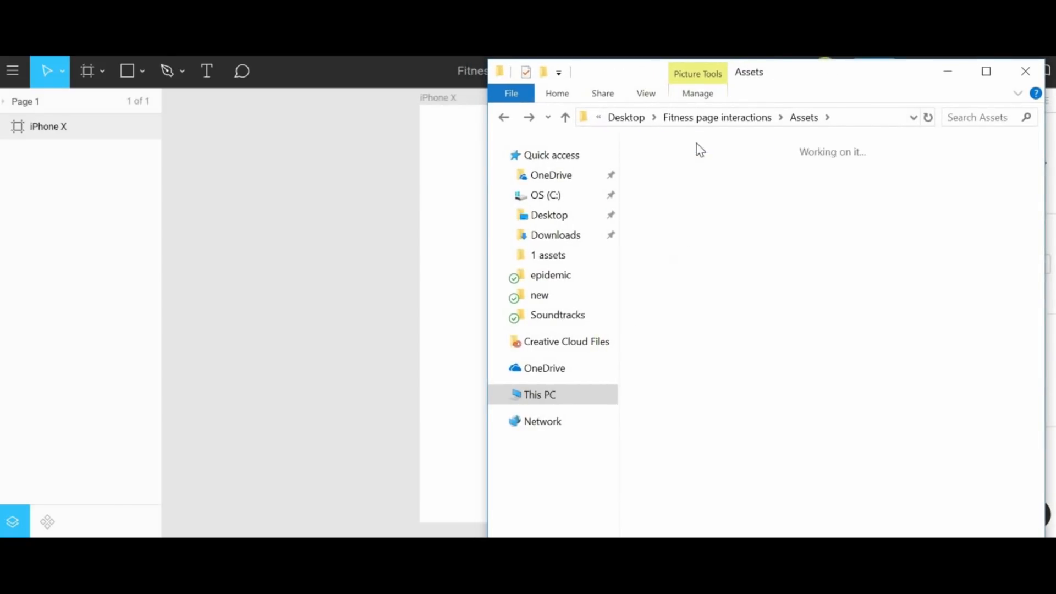
key(alt+Left)
- Import the White Base status bar from the Status bars folder and place it along the top edge of the iPhone X frame
double_click(697, 163)
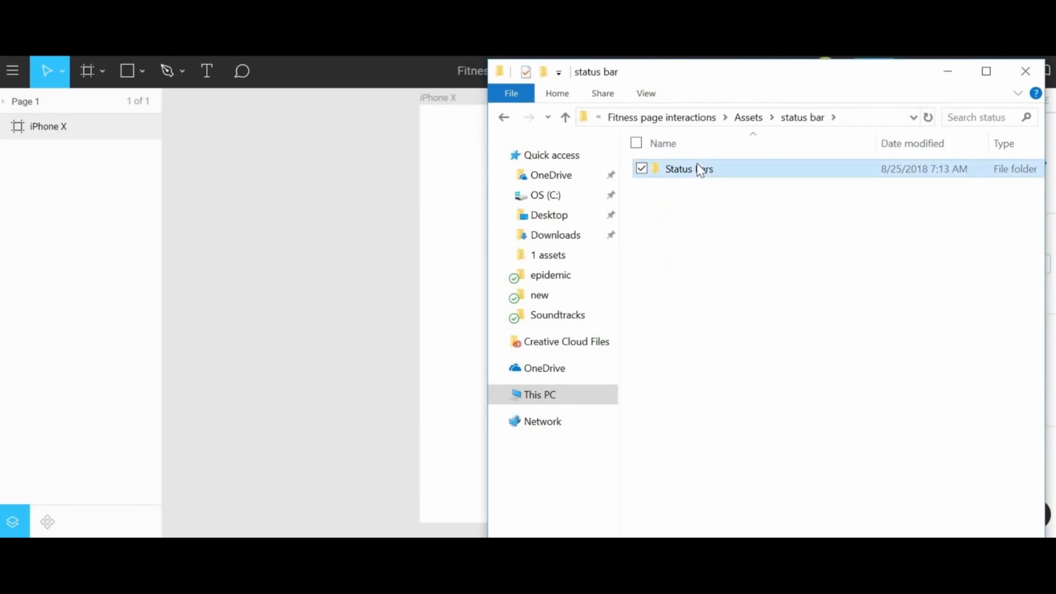
double_click(697, 163)
click(698, 164)
drag(345, 255, 526, 119)
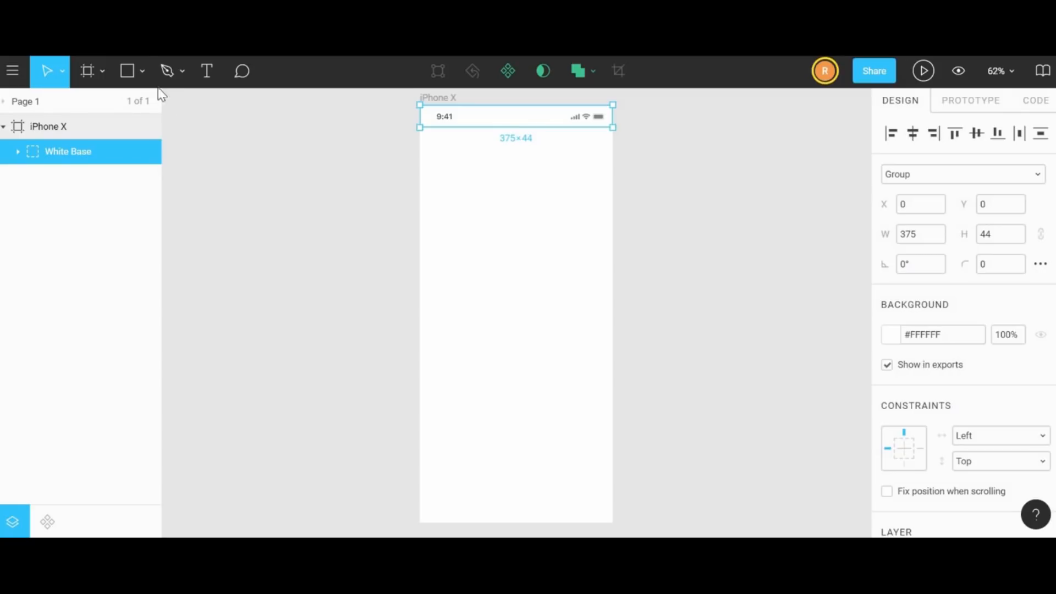
- Draw a rectangle of about 375×58 across the iPhone X frame and move it flush with the frame's bottom edge
click(128, 73)
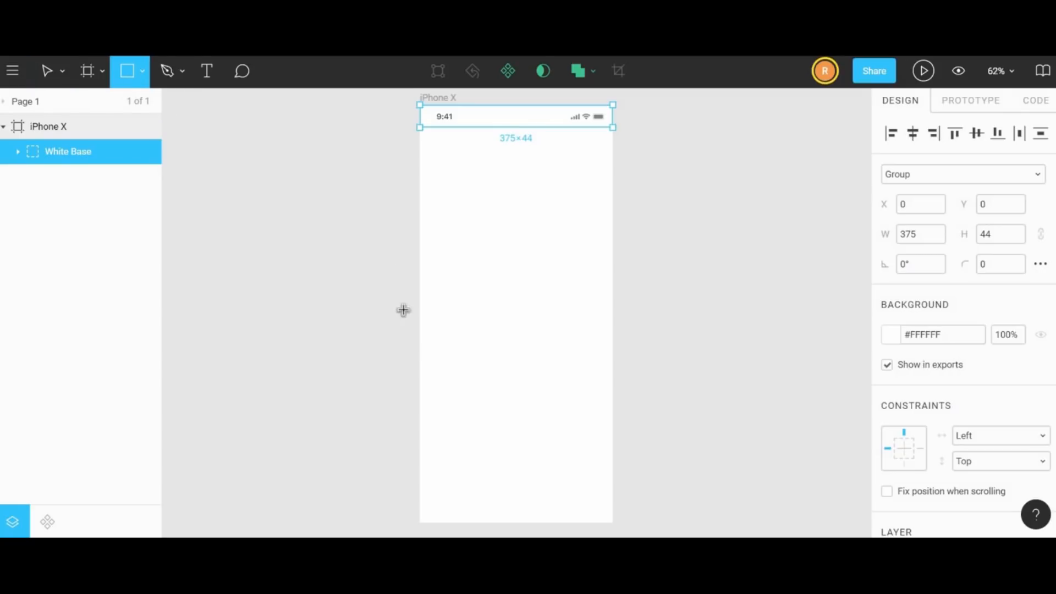
mouse_move(450, 436)
mouse_down()
mouse_move(516, 459)
mouse_move(587, 450)
mouse_move(543, 444)
mouse_move(612, 441)
mouse_up()
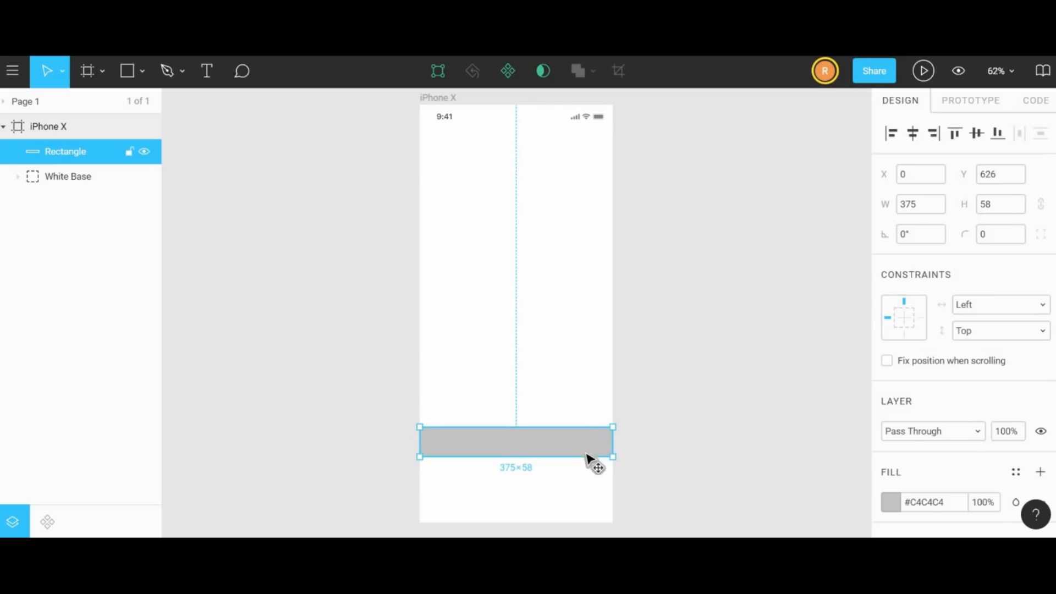
drag(587, 455, 583, 505)
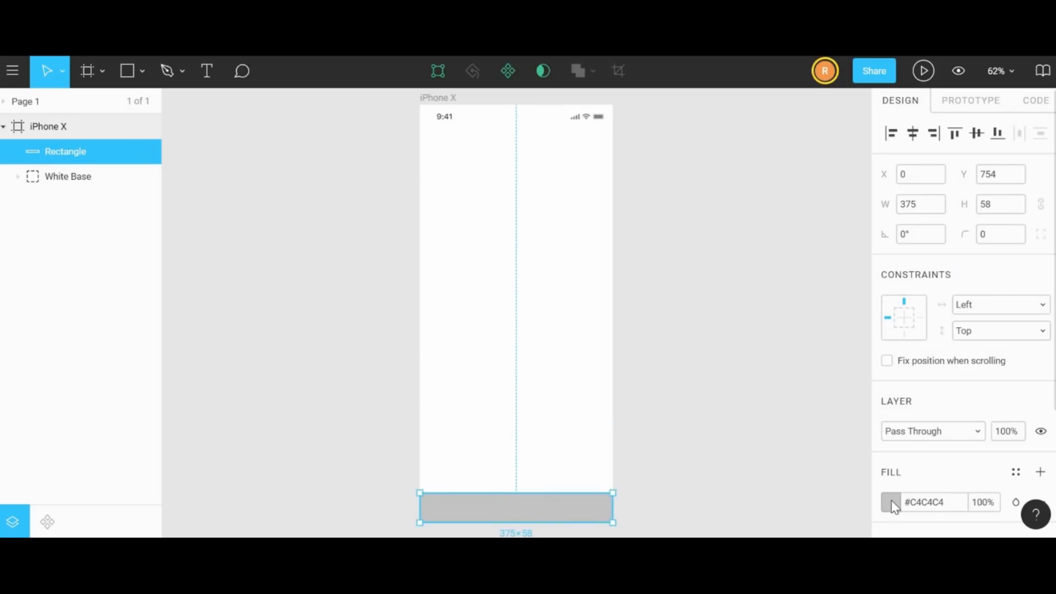
- Set the bottom rectangle's fill color to FFFFFF
click(891, 502)
text(FFFFFF)
key(Return)
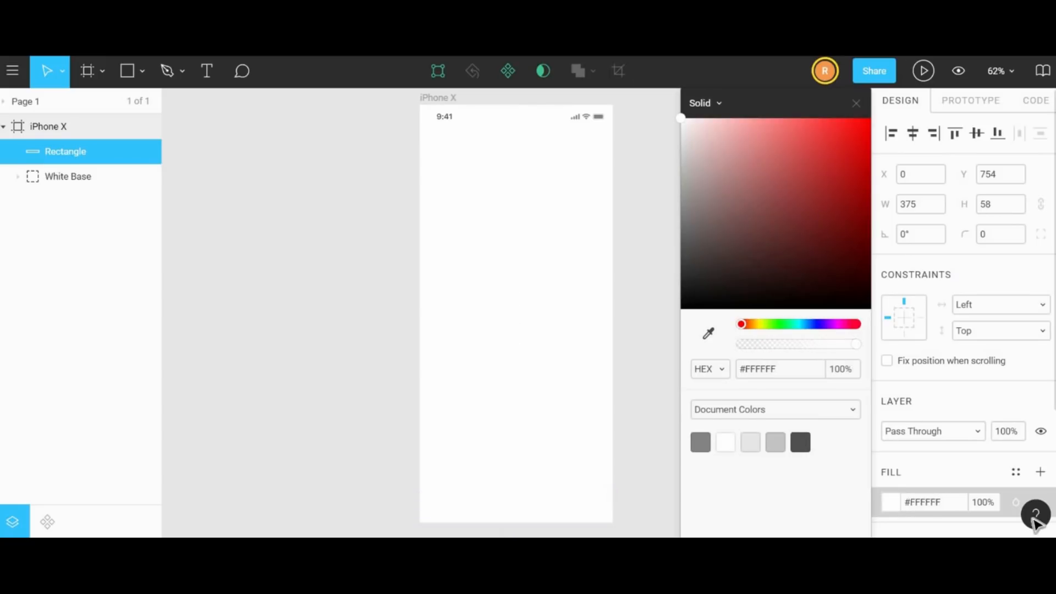
click(978, 403)
- Add a drop shadow to the bottom rectangle with a Y offset of -4
scroll(975, 397, down, 3)
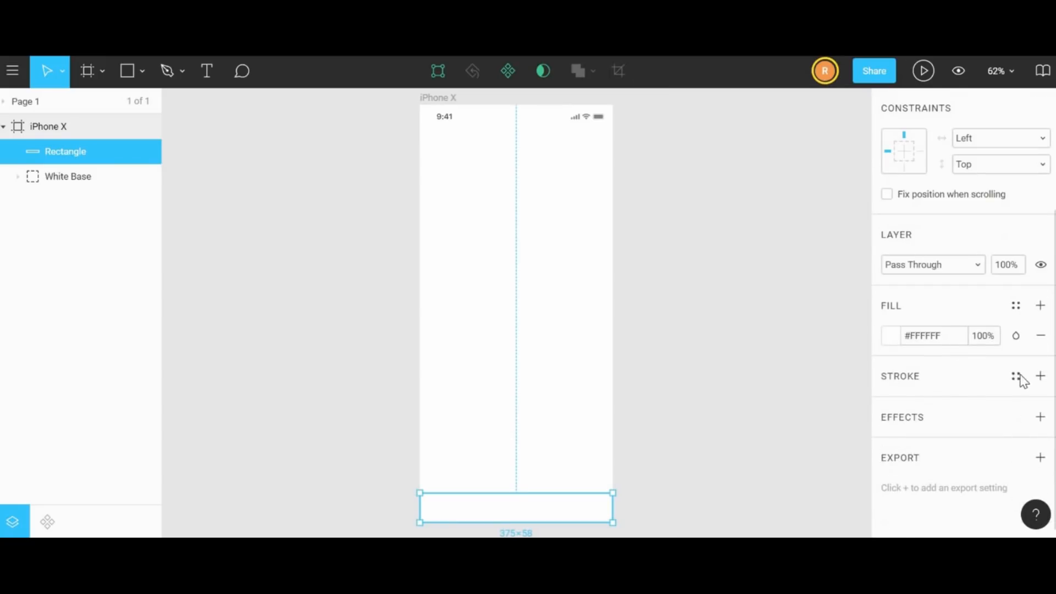
click(1040, 417)
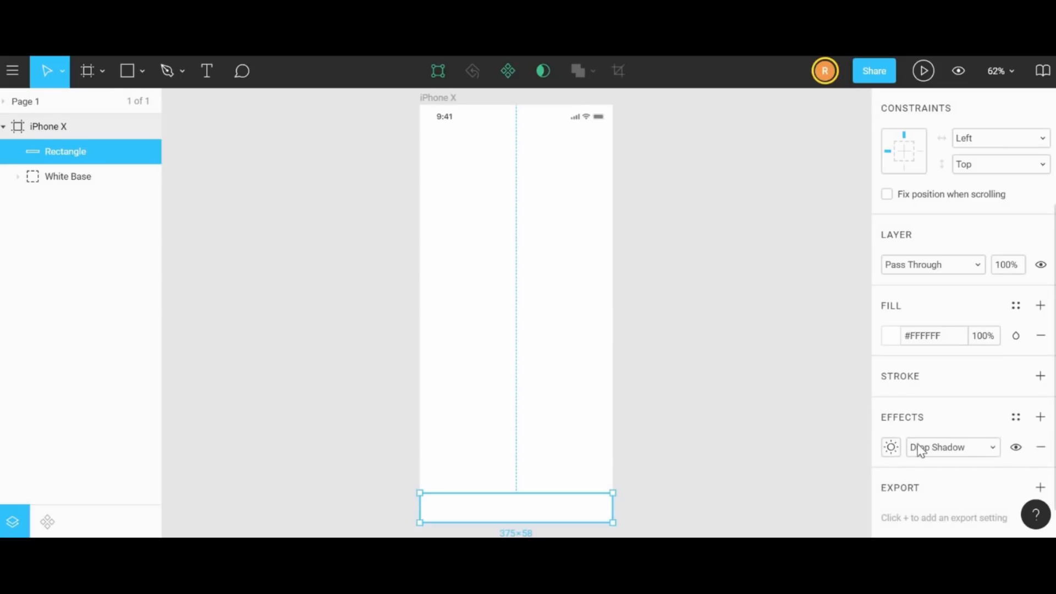
click(891, 446)
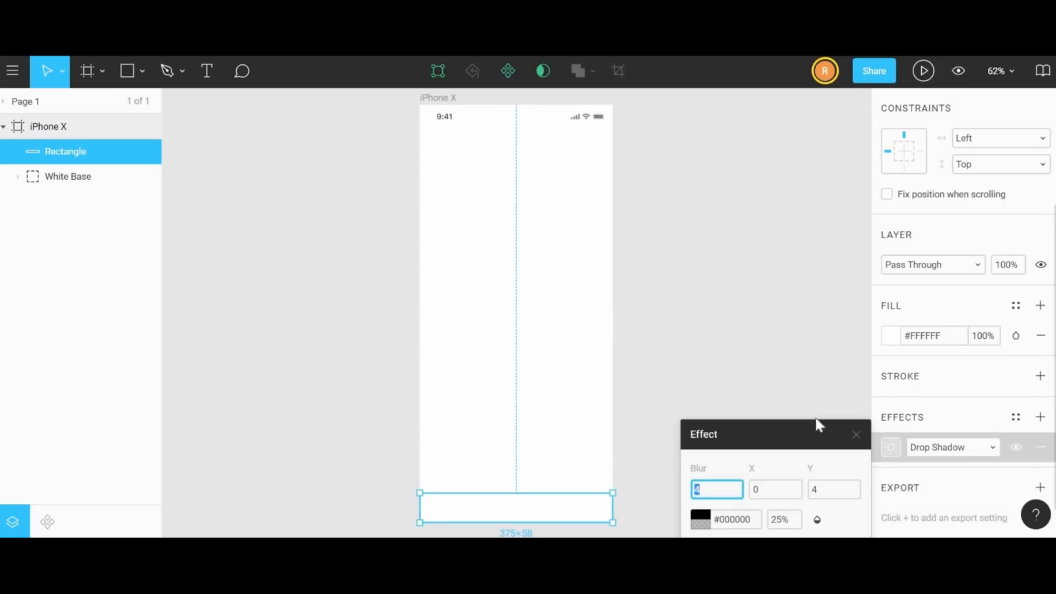
click(818, 491)
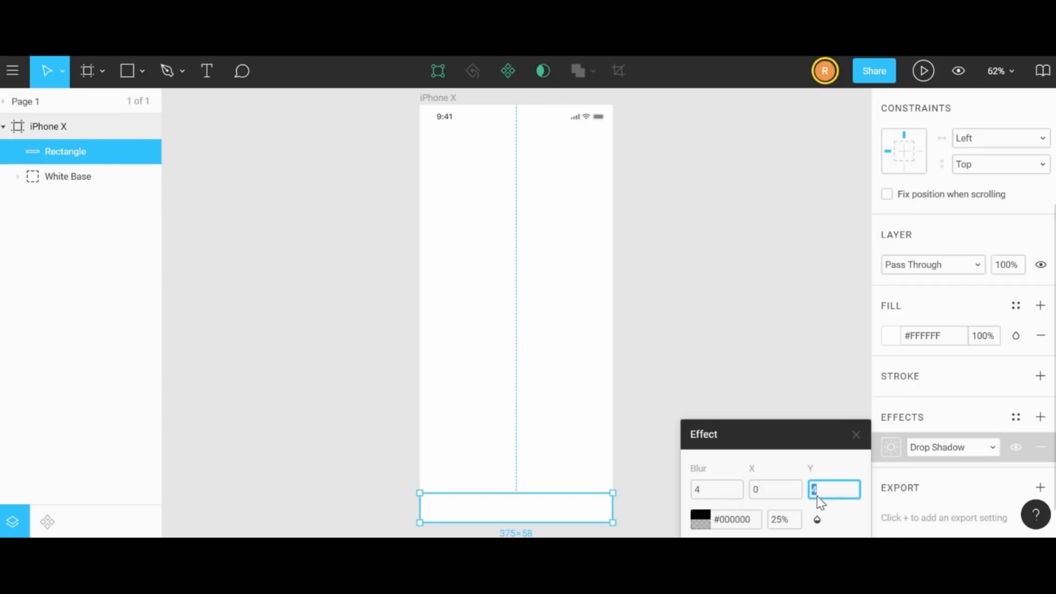
text(-4)
click(688, 323)
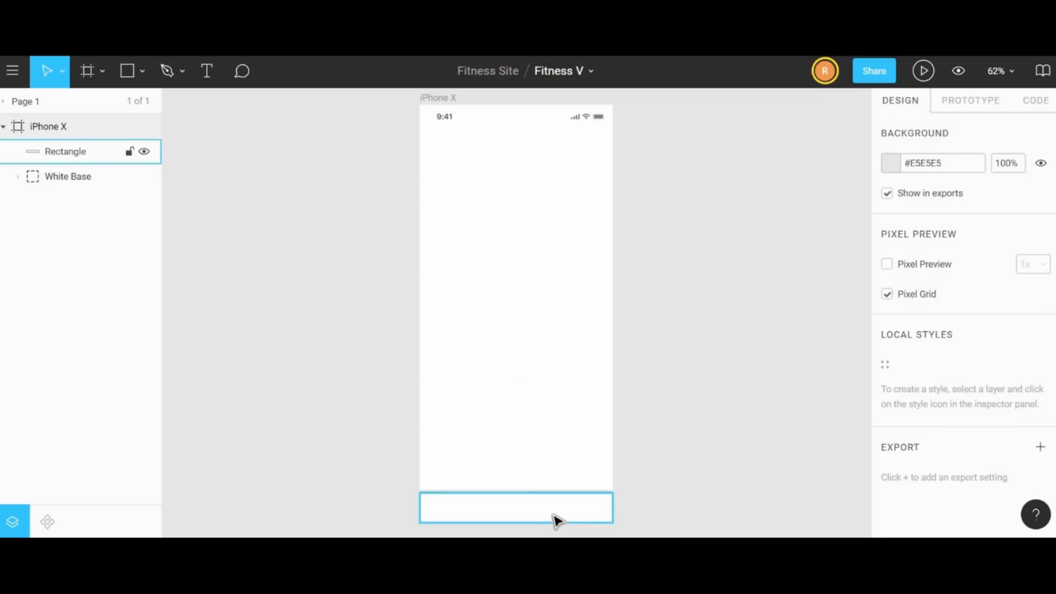
- Set the Y offset of the bottom rectangle's drop shadow to -2
click(583, 511)
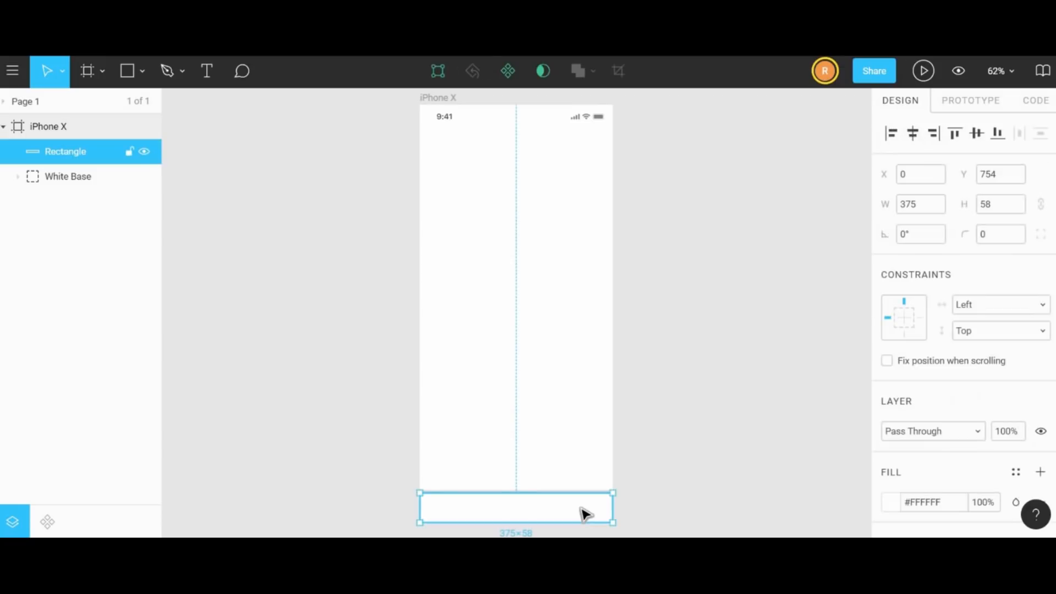
scroll(913, 440, down, 4)
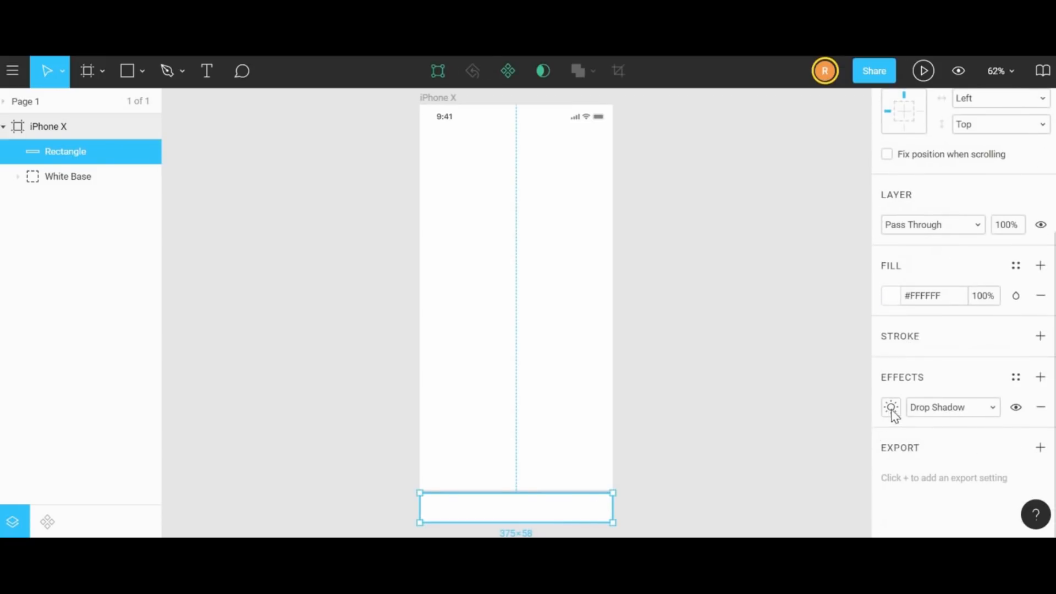
click(892, 407)
click(843, 468)
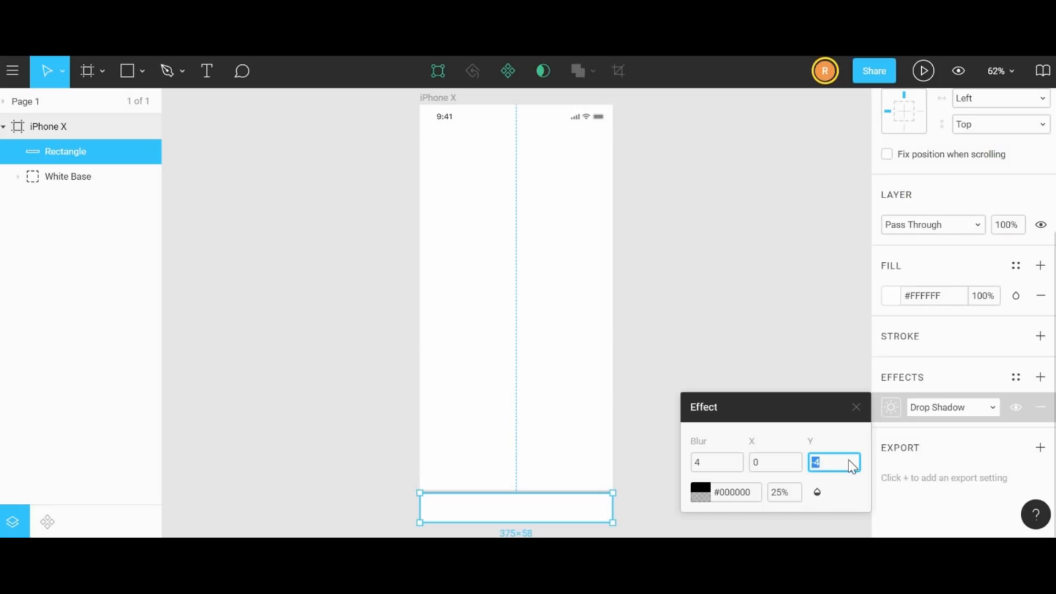
text(-2)
click(700, 463)
click(652, 363)
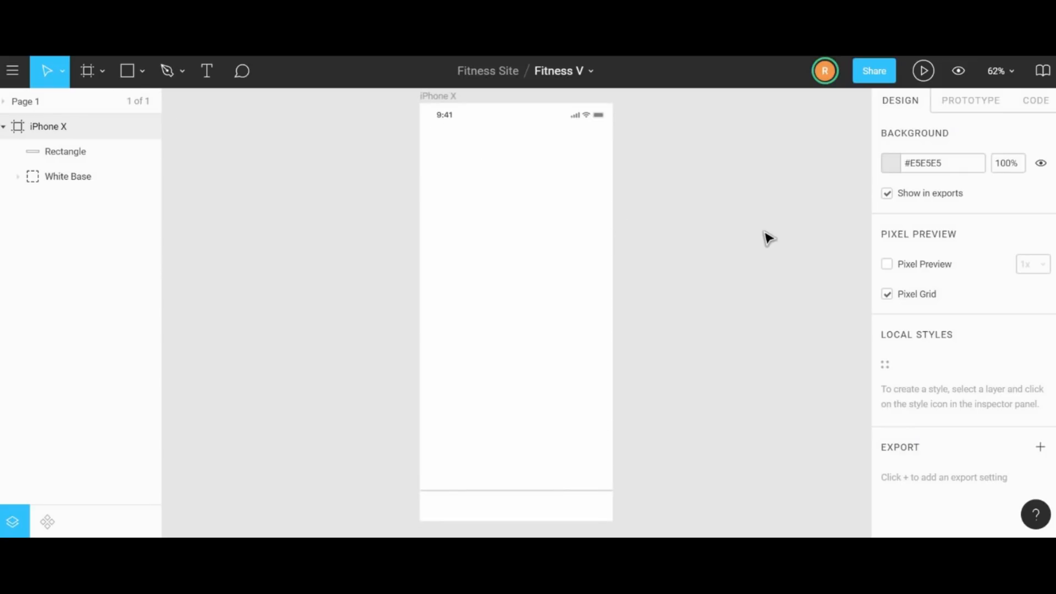
- Add a layout grid of columns with a margin of 20 to the iPhone X frame
click(446, 99)
scroll(979, 209, down, 3)
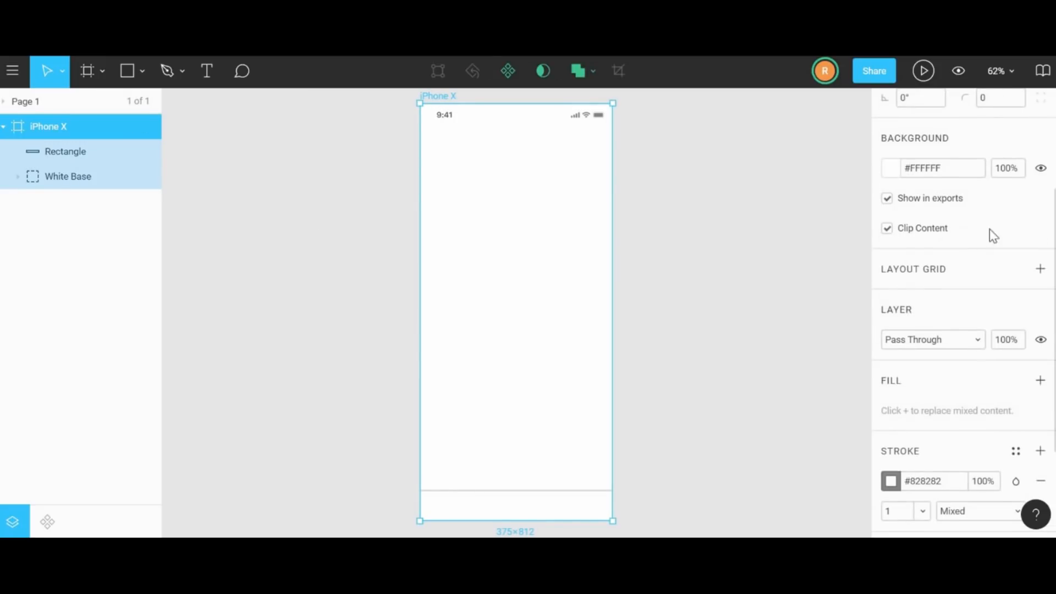
click(1040, 269)
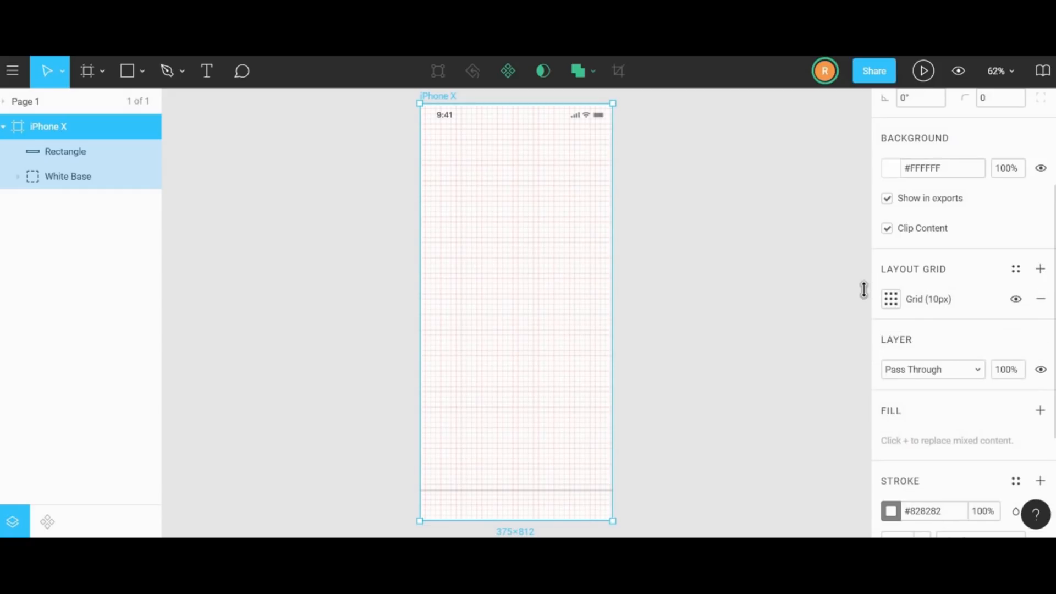
click(890, 299)
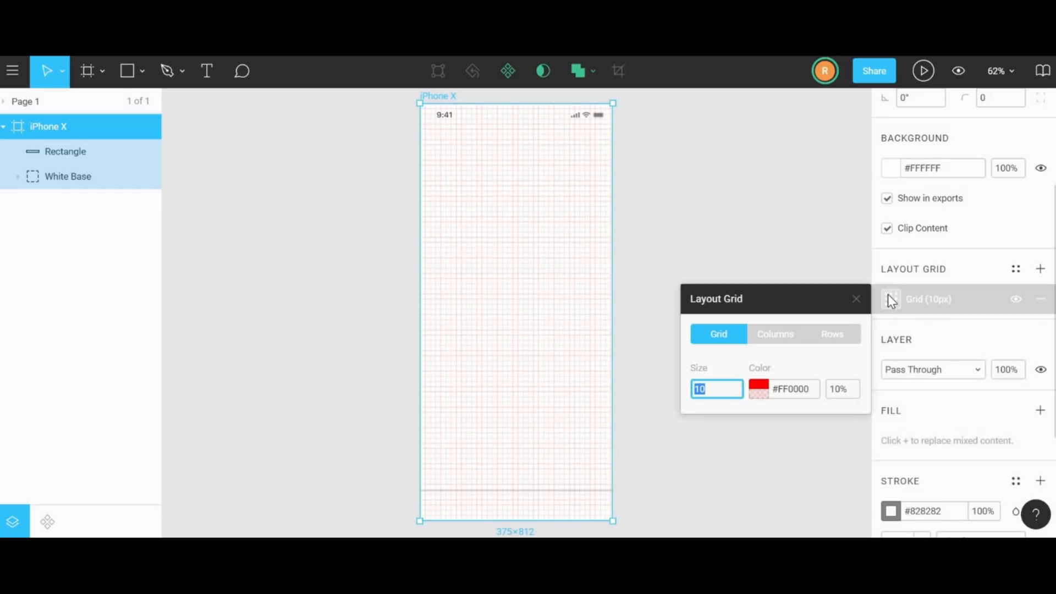
click(779, 330)
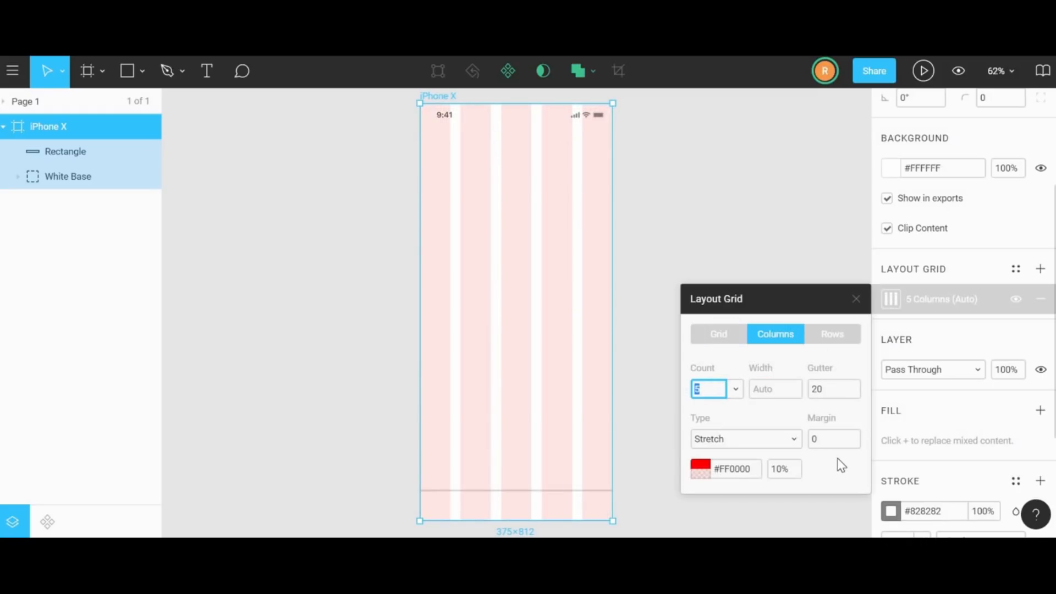
click(841, 443)
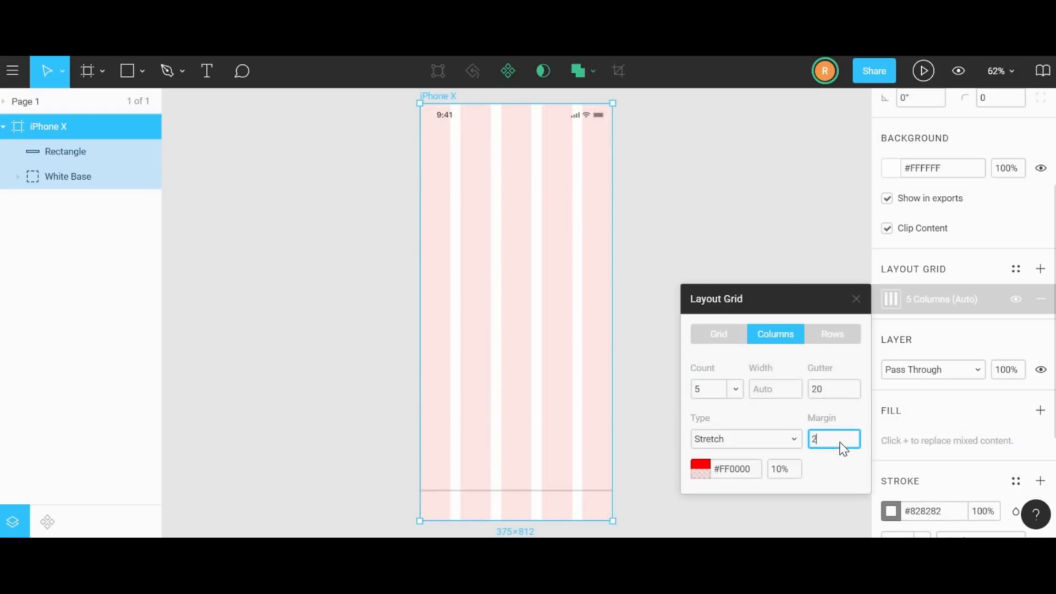
text(20)
key(Return)
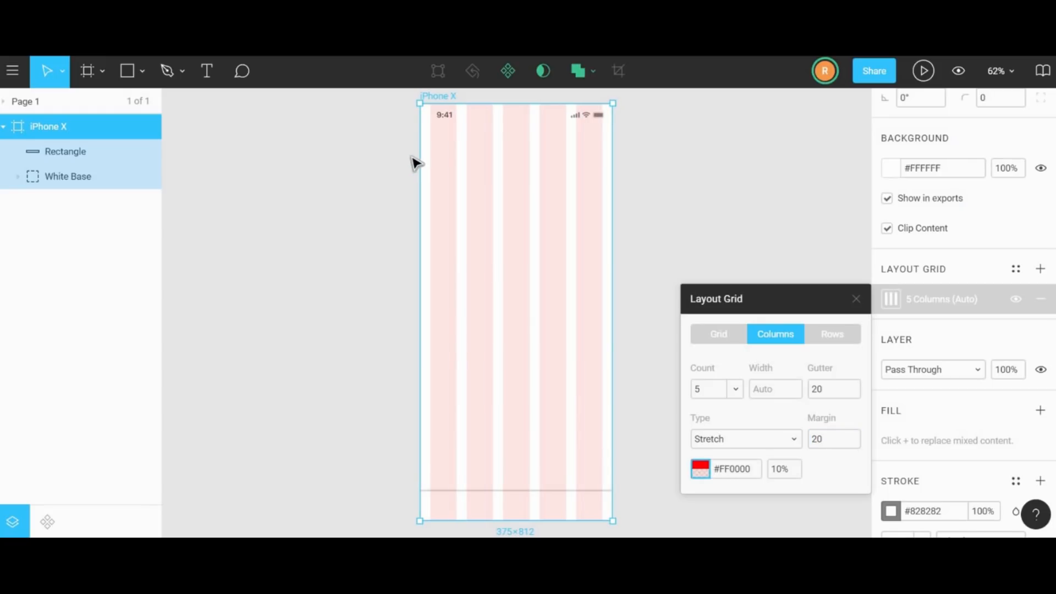
click(392, 173)
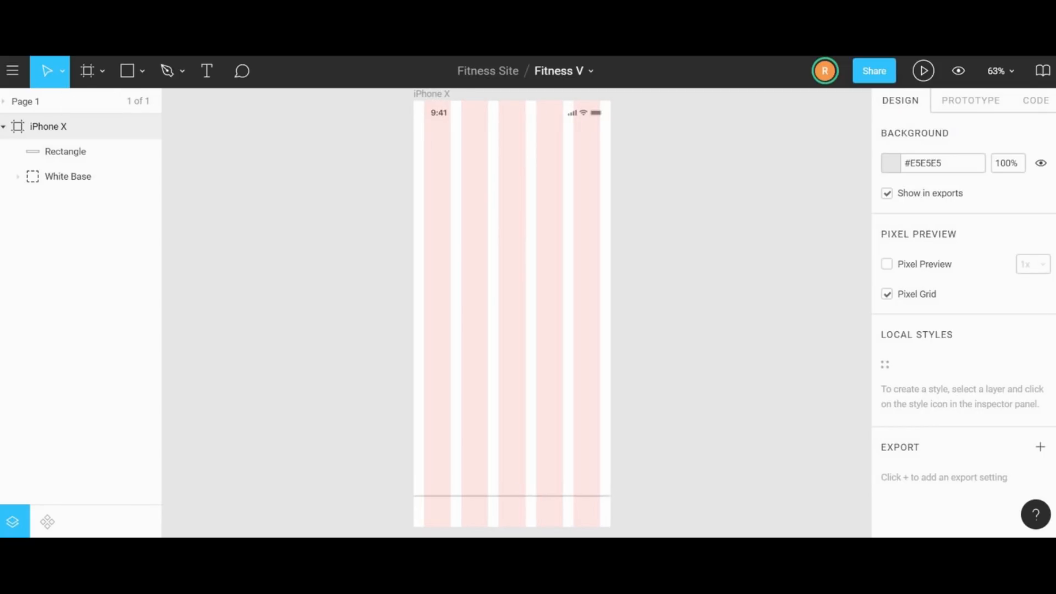
- Switch to File Explorer and import the friends, History, Performance, Profile and Stats icons from the Assets folder, placing them beside the iPhone X frame
scroll(655, 454, down, 1)
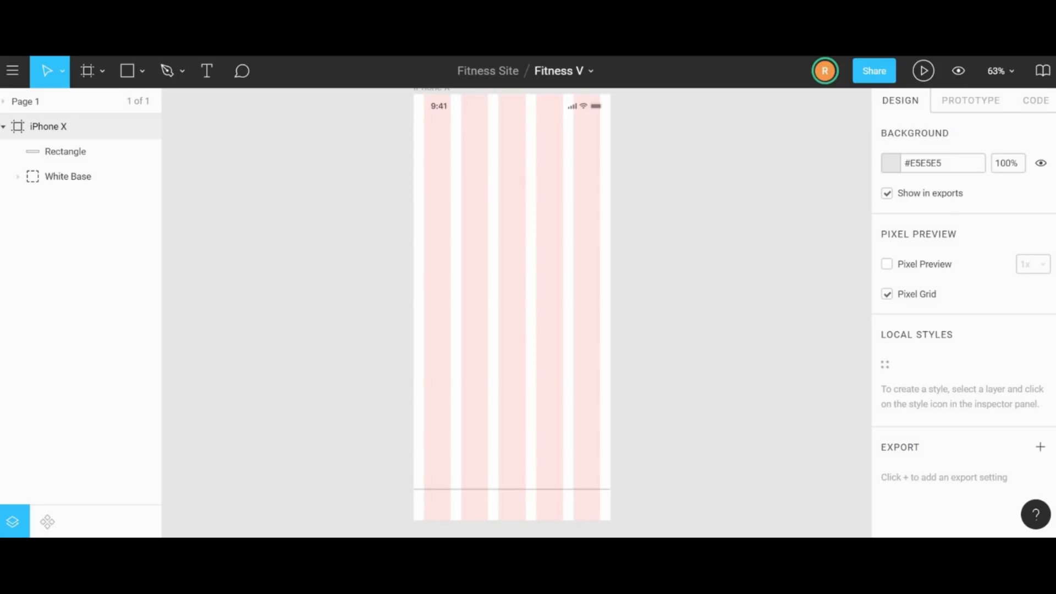
key(alt+Tab)
click(583, 174)
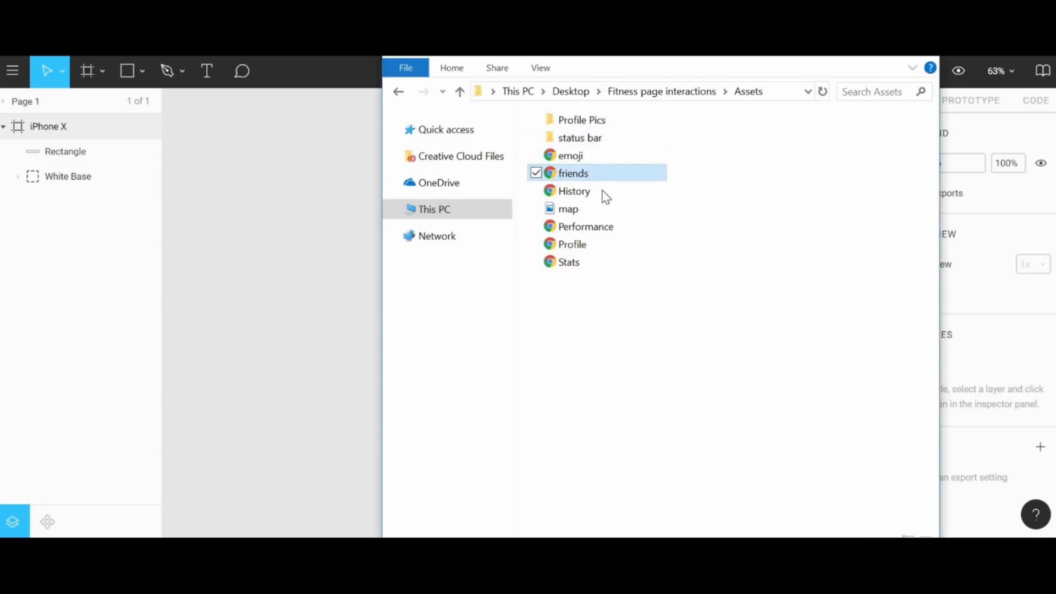
ctrl+click(605, 192)
ctrl+click(598, 227)
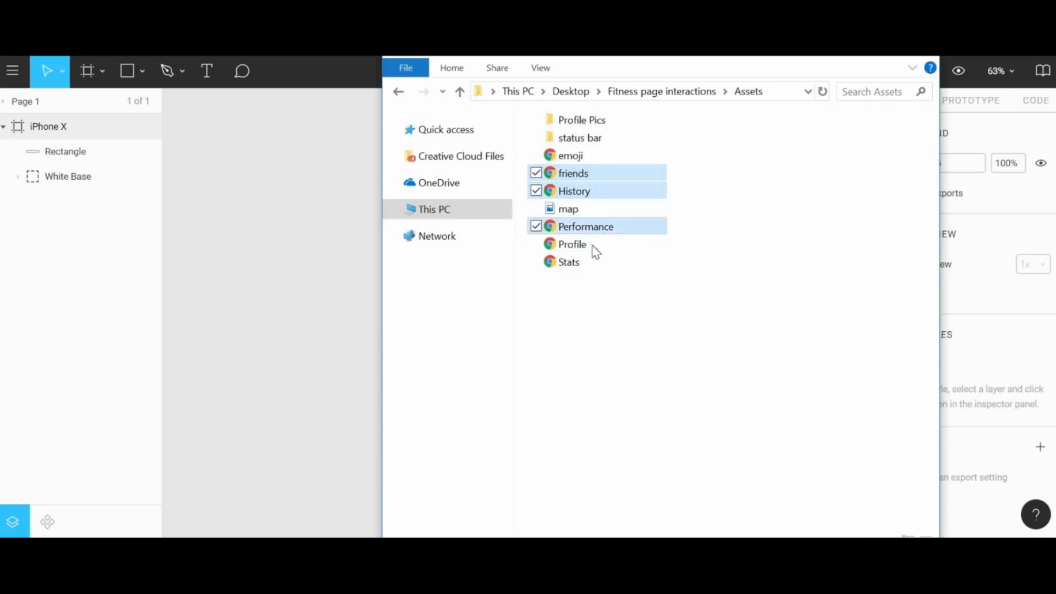
ctrl+click(592, 242)
ctrl+click(584, 274)
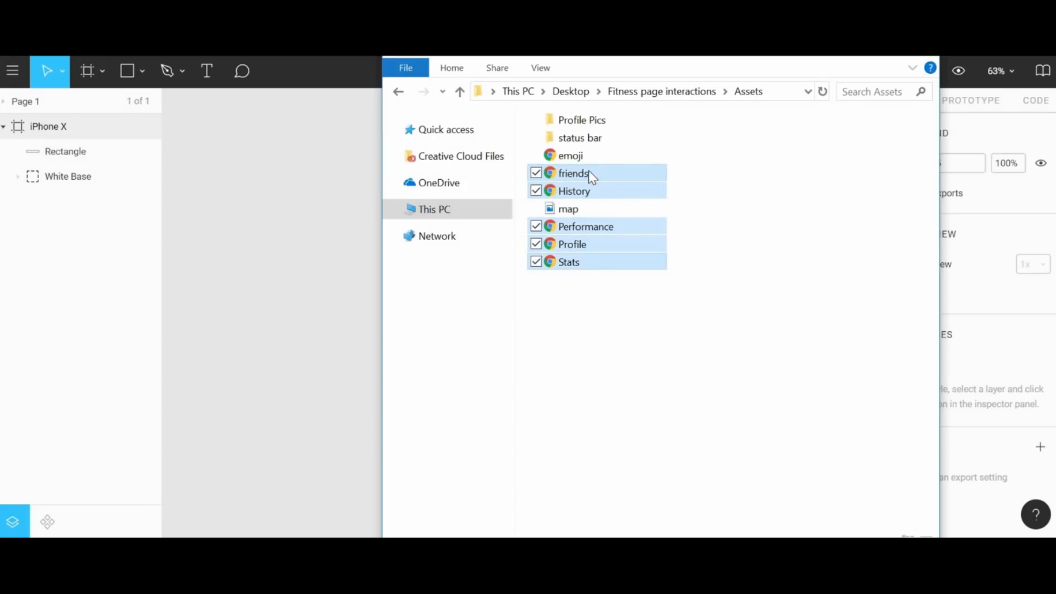
drag(590, 172, 274, 358)
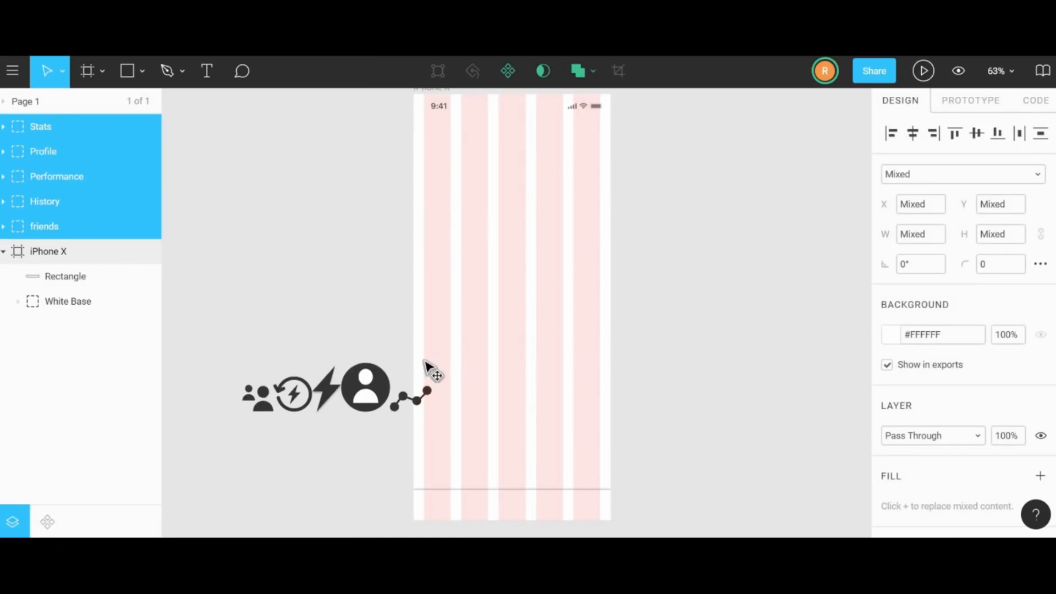
drag(425, 362, 317, 442)
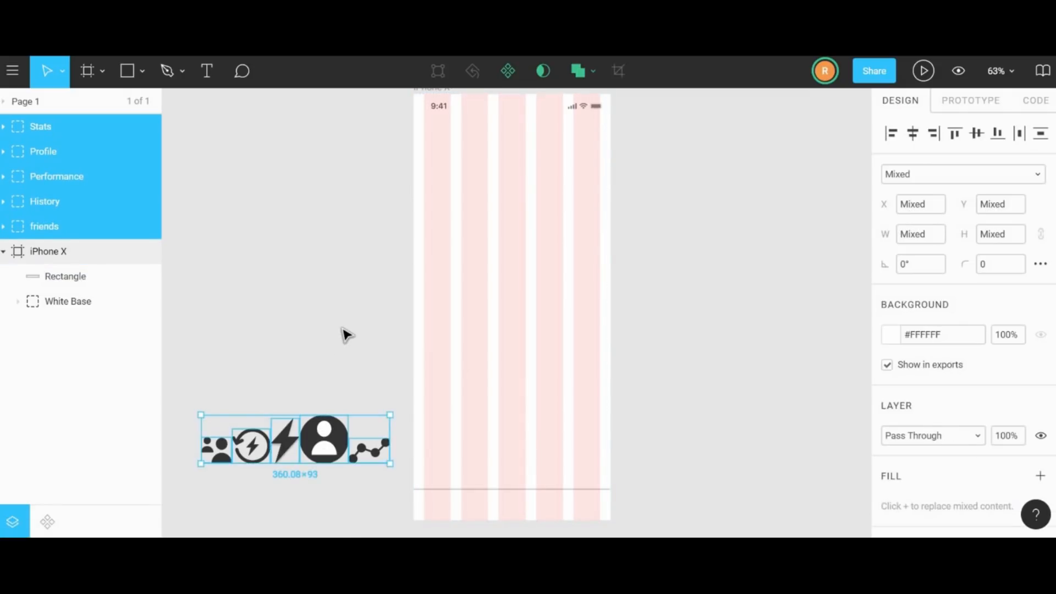
click(325, 363)
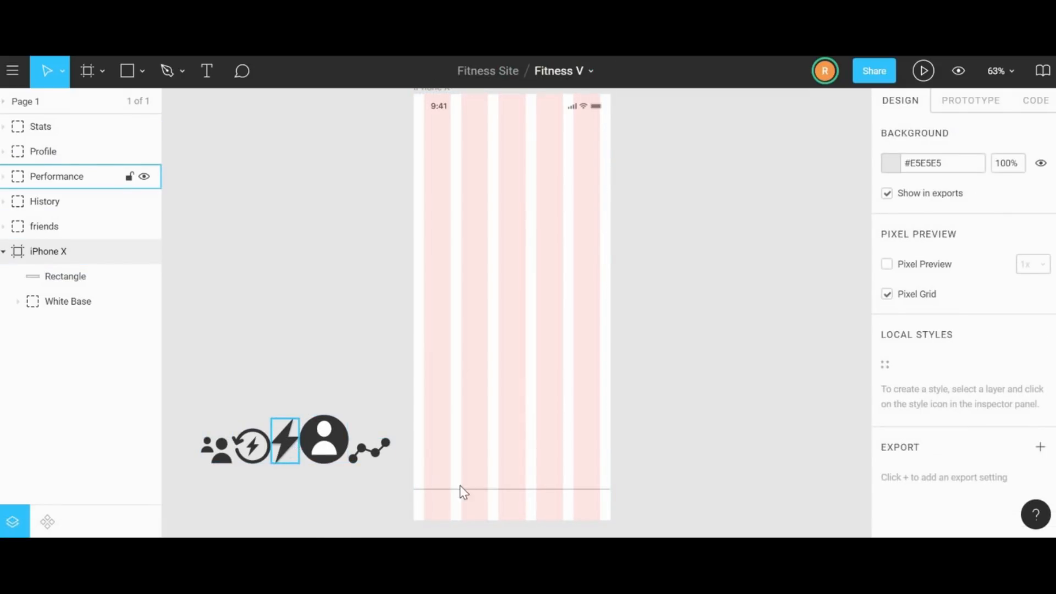
- Place the Performance icon in the middle column of the bottom bar and scale it proportionally to a height of 43
drag(460, 486, 517, 497)
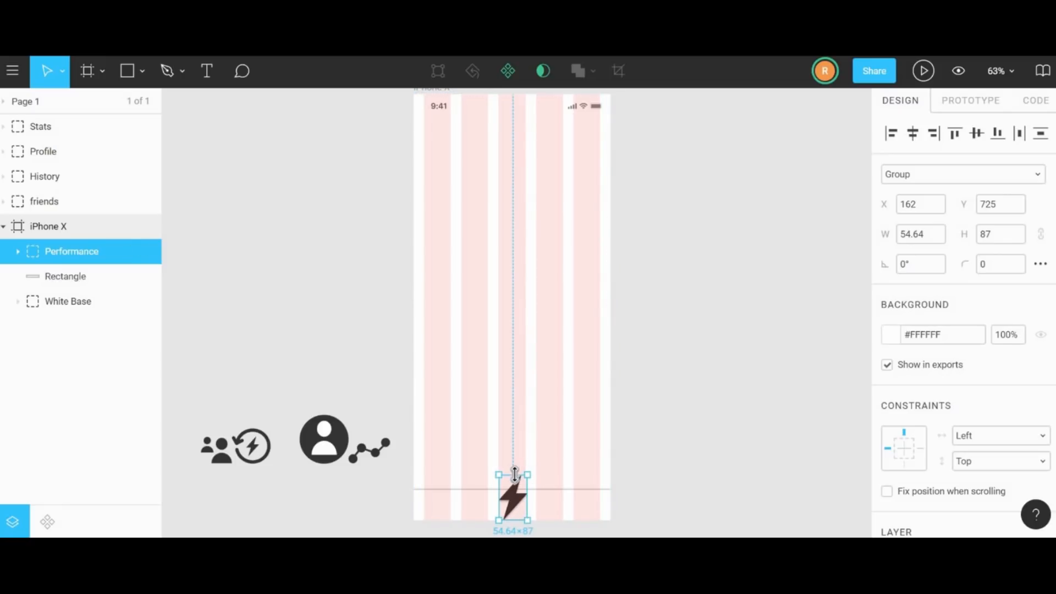
drag(515, 474, 515, 490)
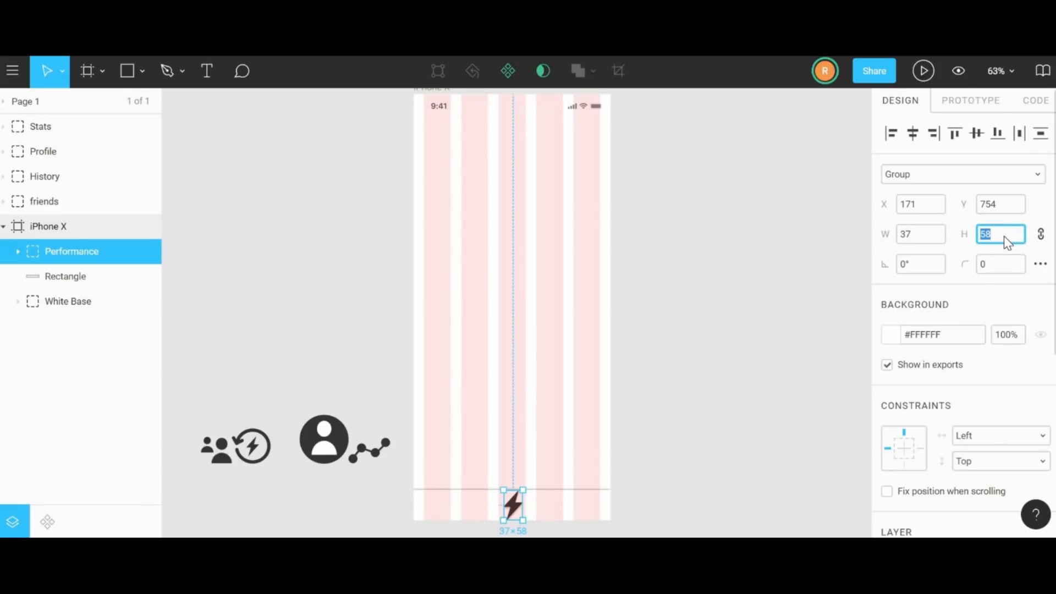
key(Tab)
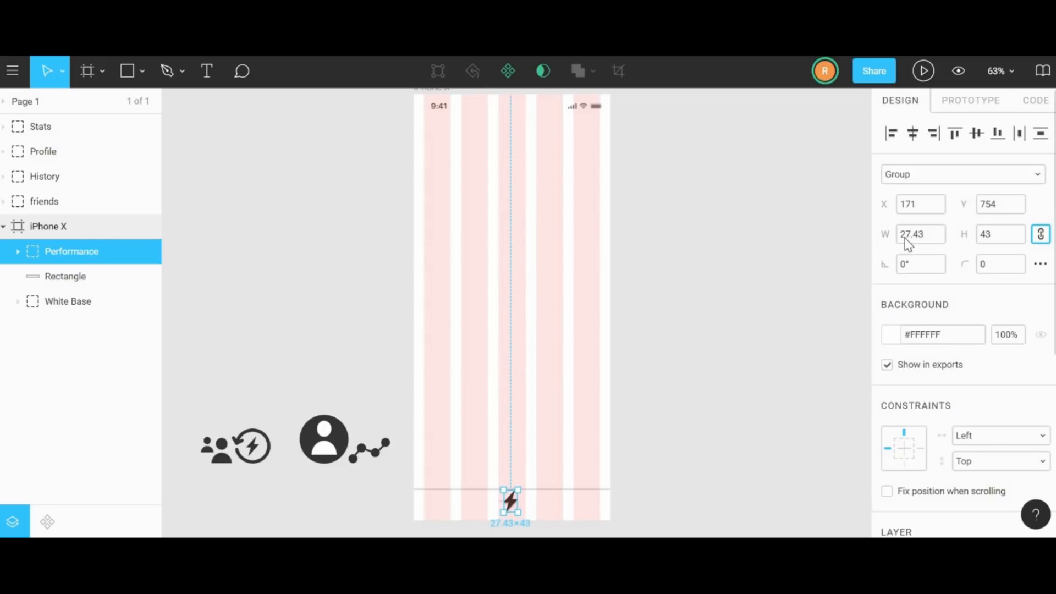
drag(512, 502, 511, 506)
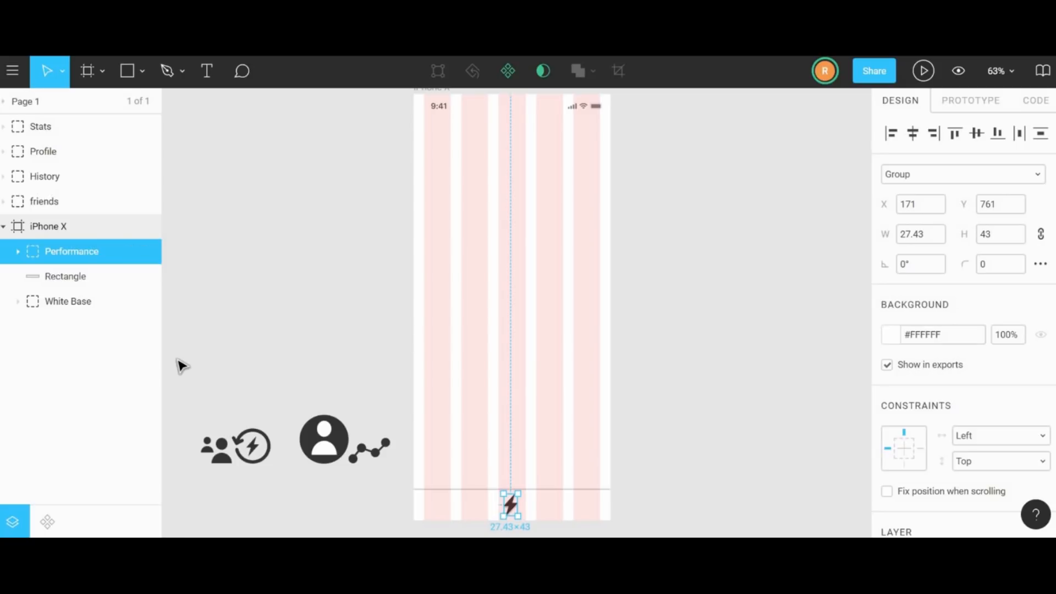
- Scale the Stats, Profile, History and friends icons proportionally to a height of 33
drag(177, 358, 397, 466)
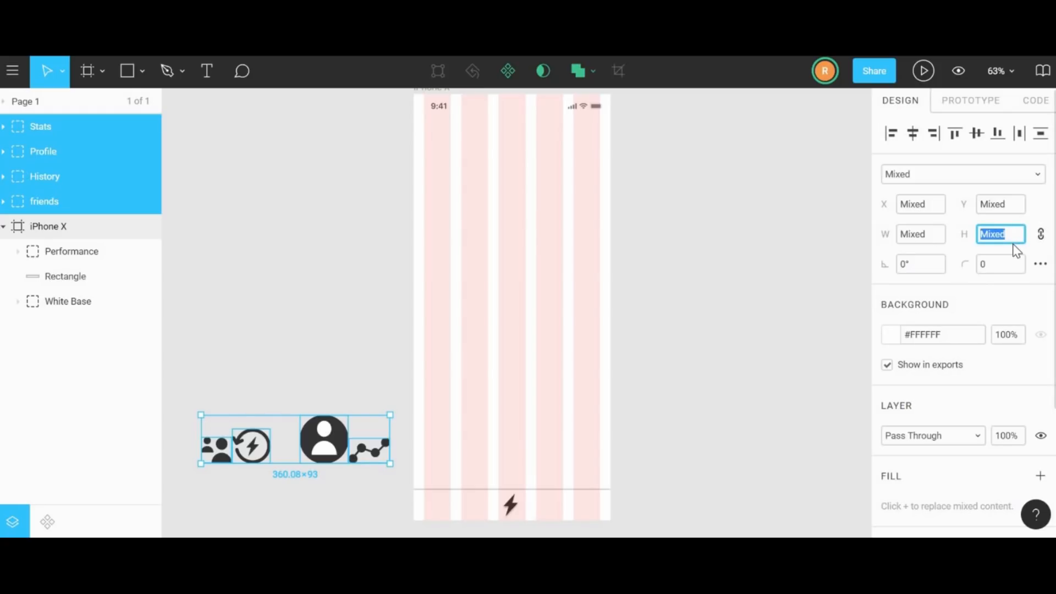
key(BackSpace)
key(Tab)
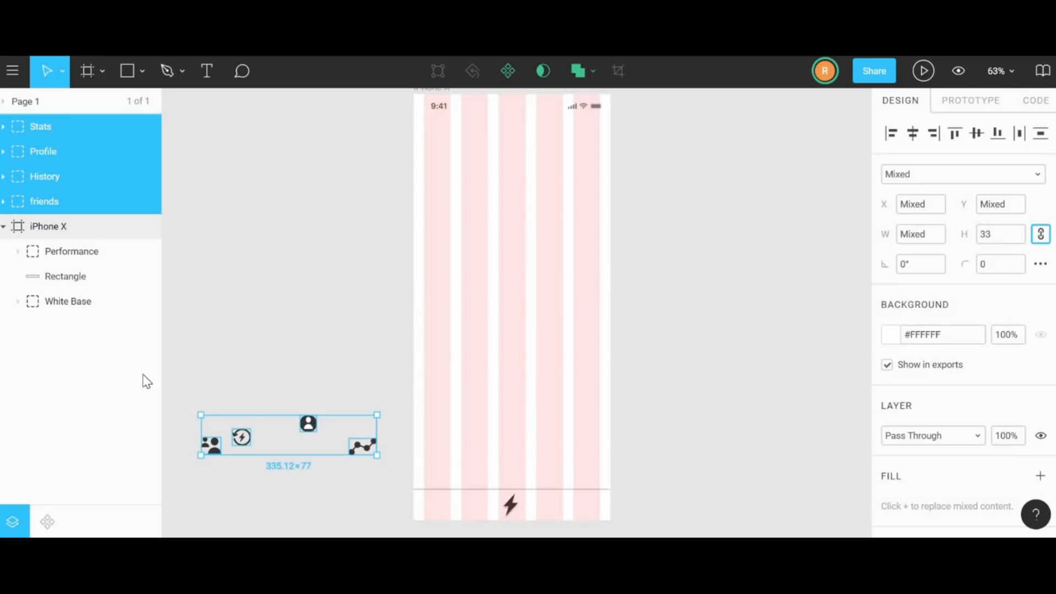
click(290, 439)
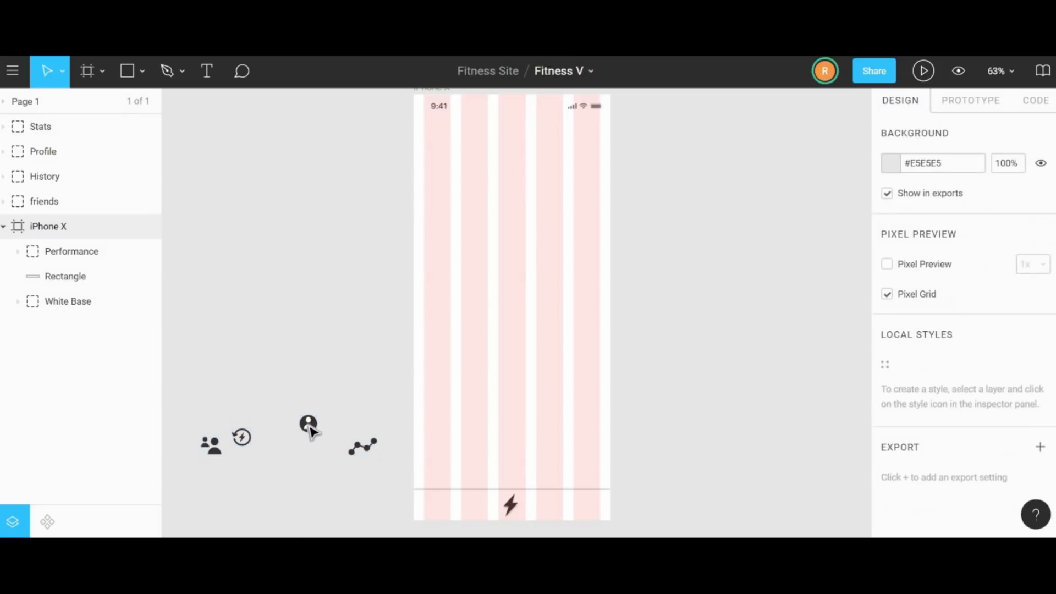
- Move the Profile icon into the first column of the bottom bar at X 28, Y 766
drag(306, 427, 434, 505)
key(Right)
key(Right)
key(Right)
key(Right)
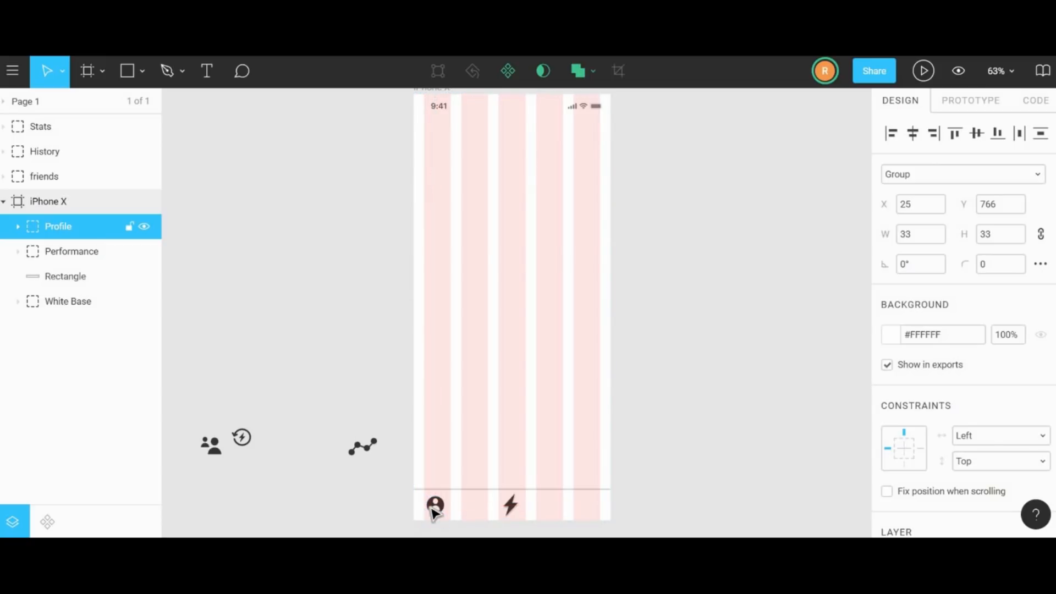
key(Right)
key(Right)
key(Right)
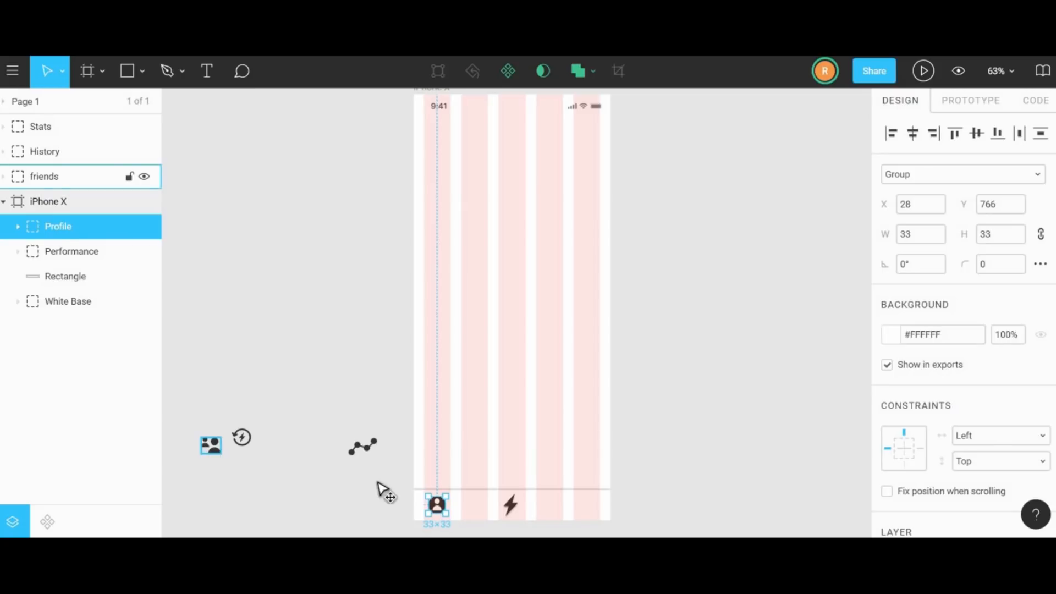
- Place the friends, History and Stats icons in the second, fourth and fifth columns of the bottom bar
drag(220, 445, 477, 509)
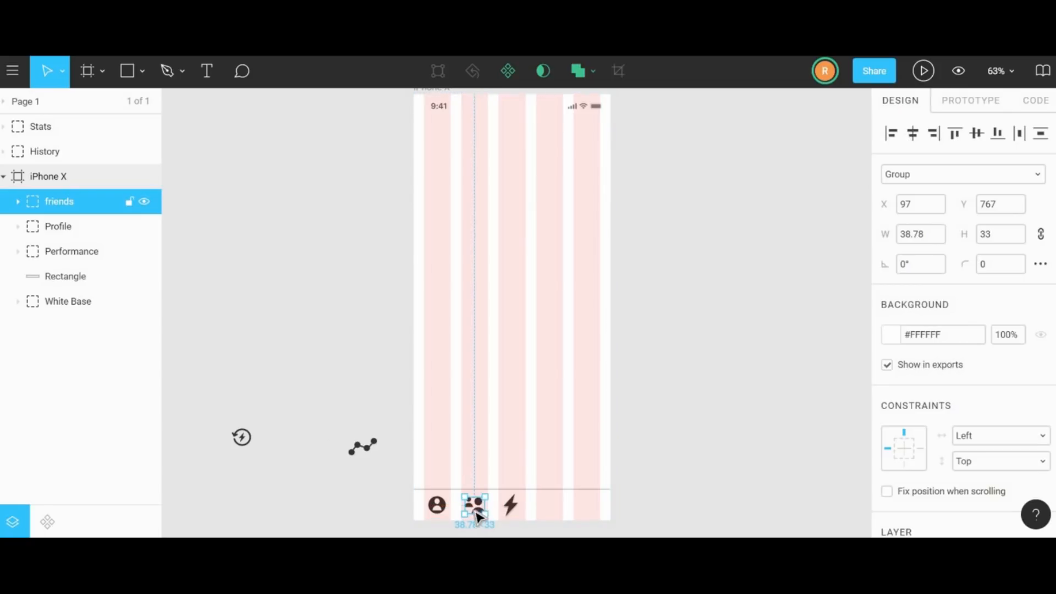
drag(260, 441, 555, 509)
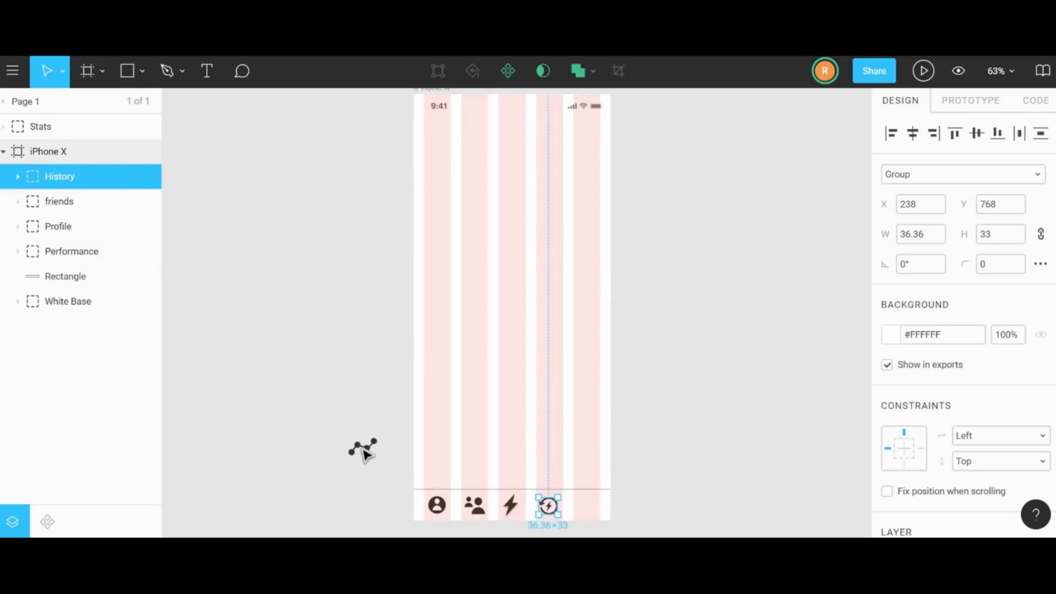
drag(365, 447, 588, 509)
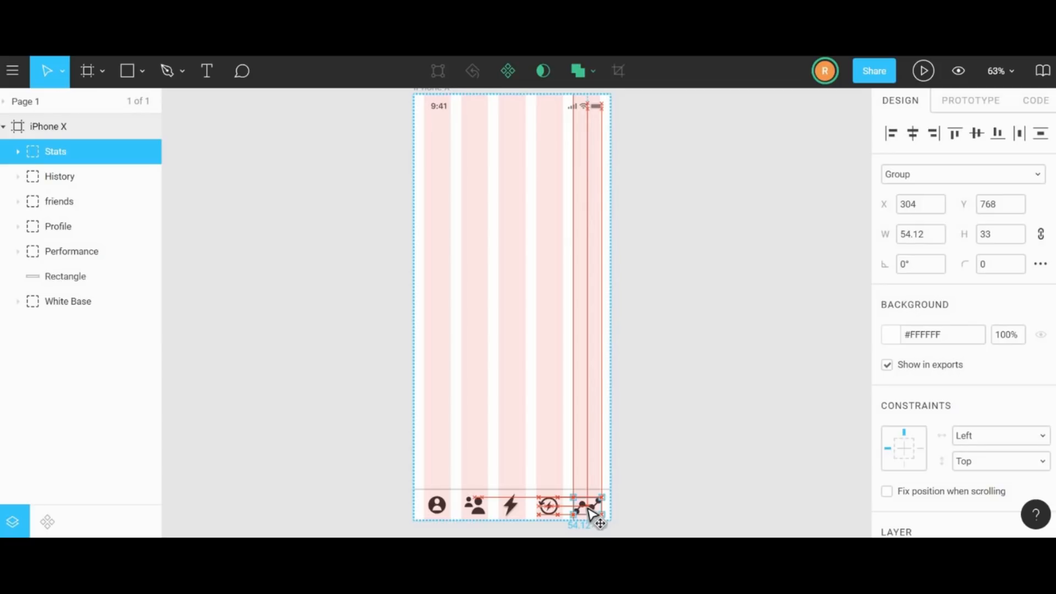
drag(594, 517, 593, 516)
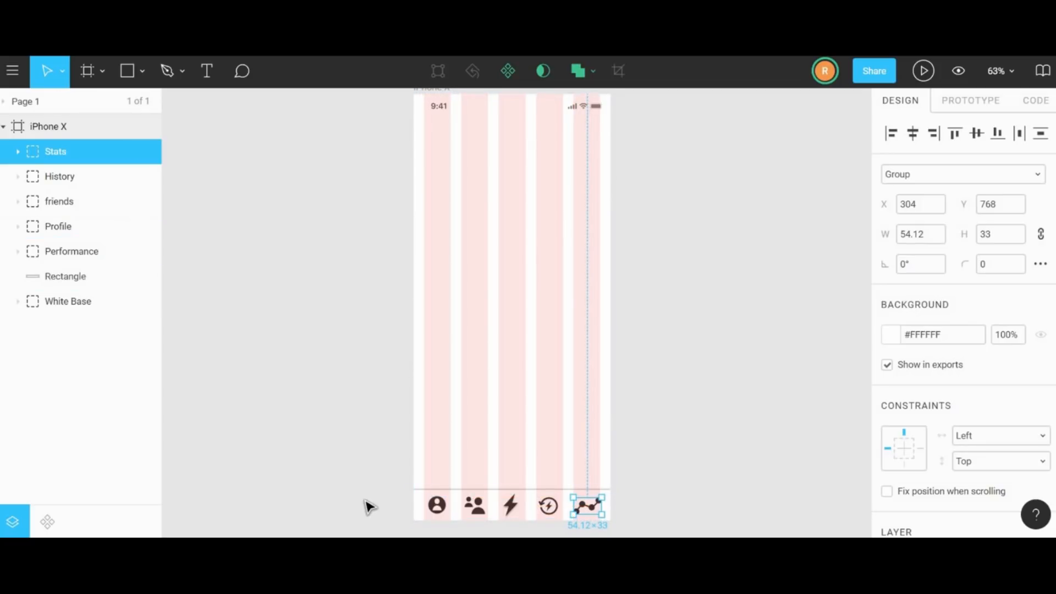
- Align the vertical centers of the five bottom bar icons, leaving the background rectangle out of the selection
drag(648, 501, 391, 512)
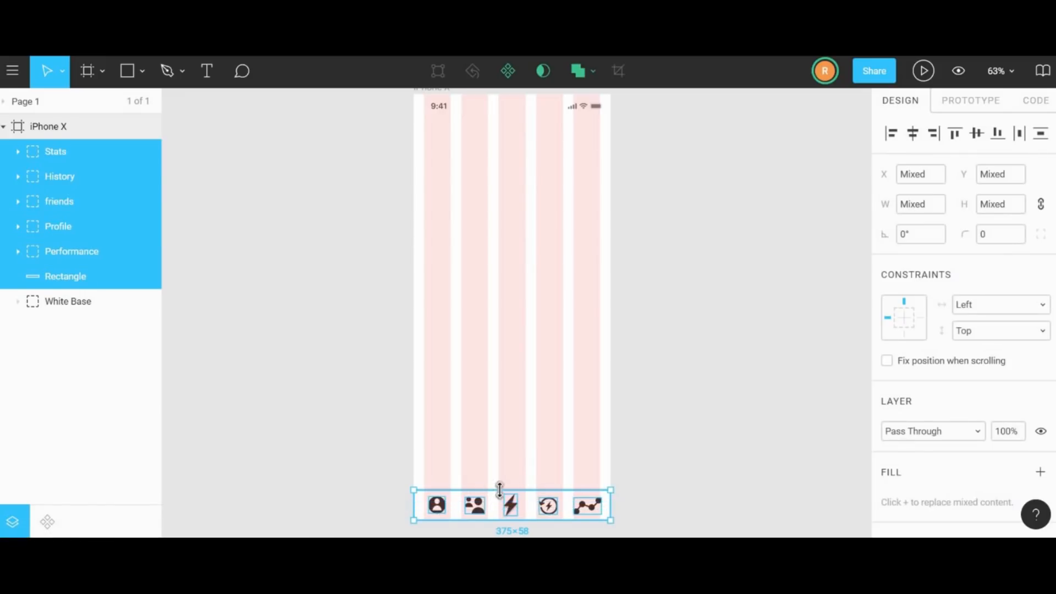
shift+click(569, 509)
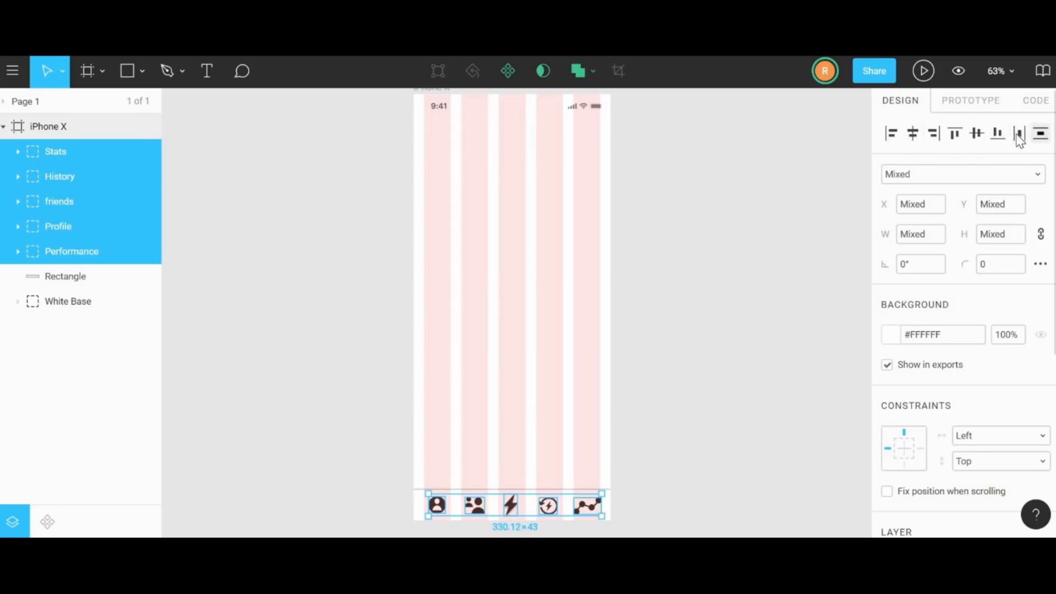
click(977, 133)
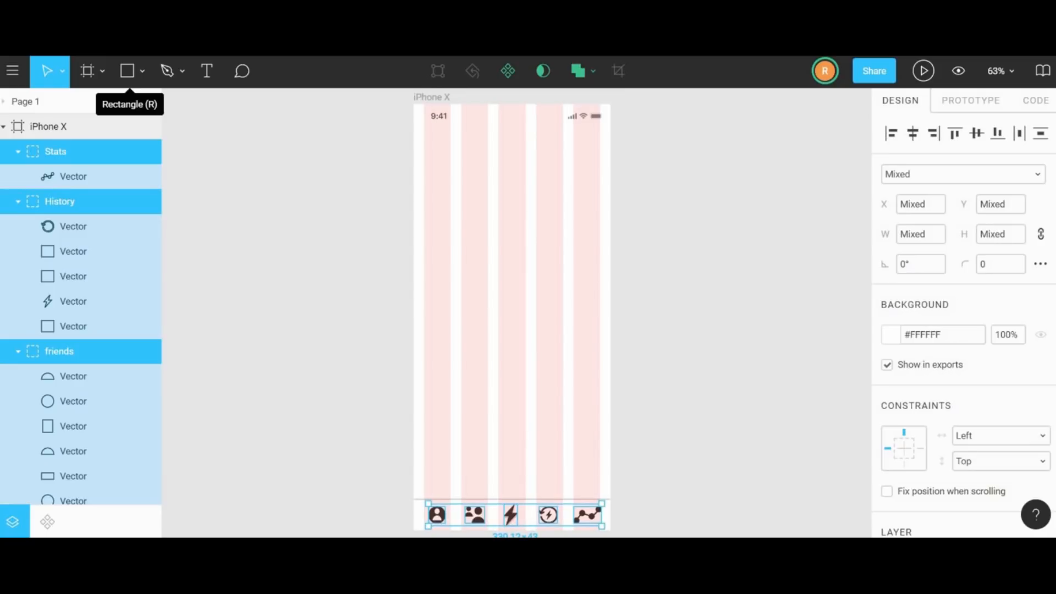
- Set the fill of the visible vector shapes in all five bottom bar icons to #768189
scroll(539, 507, down, 2)
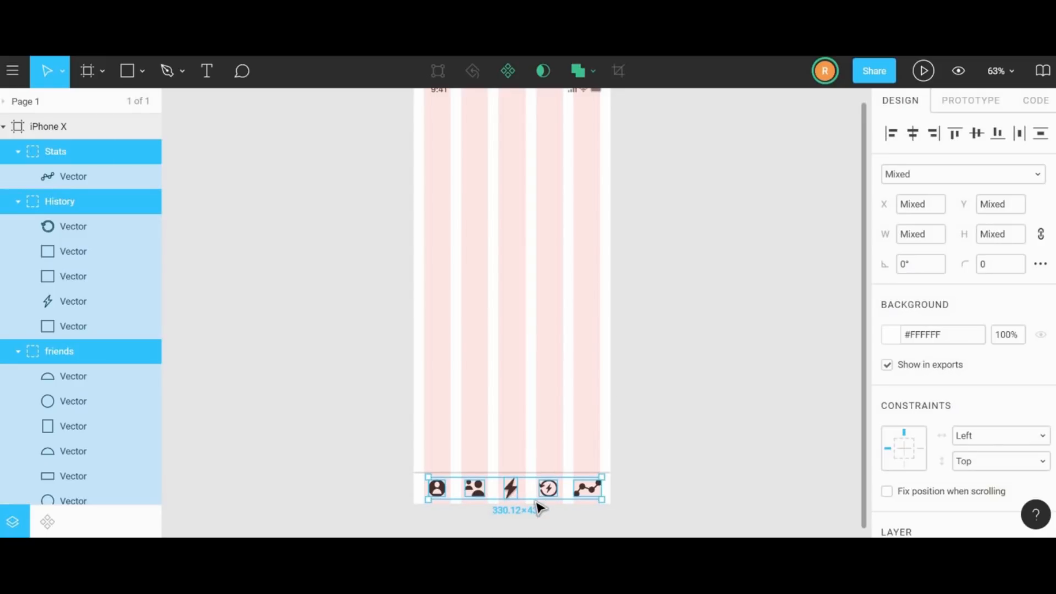
scroll(550, 497, up, 2)
scroll(549, 496, up, 1)
scroll(553, 497, down, 7)
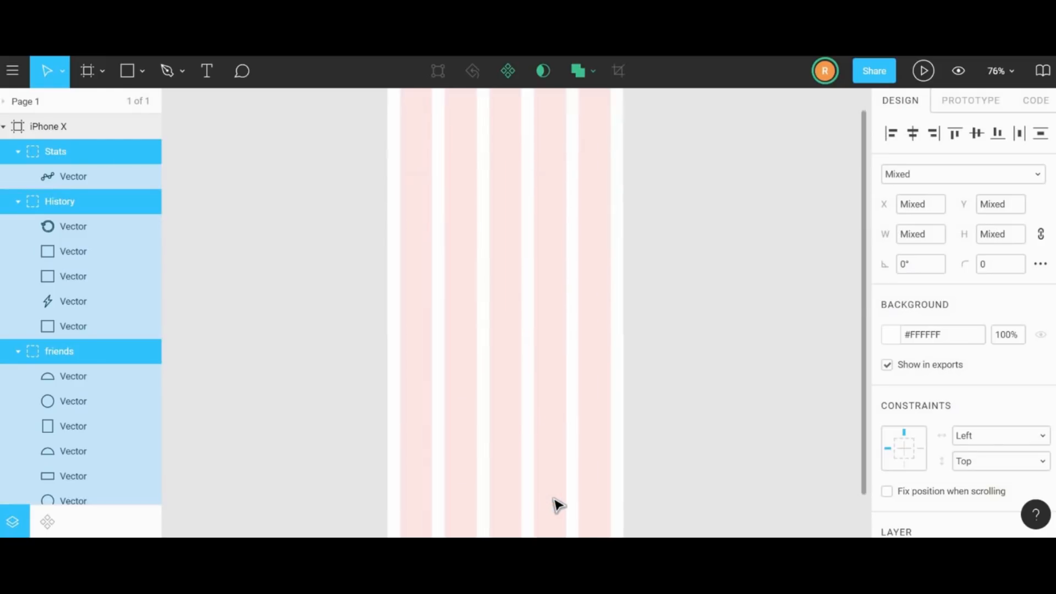
scroll(502, 137, up, 5)
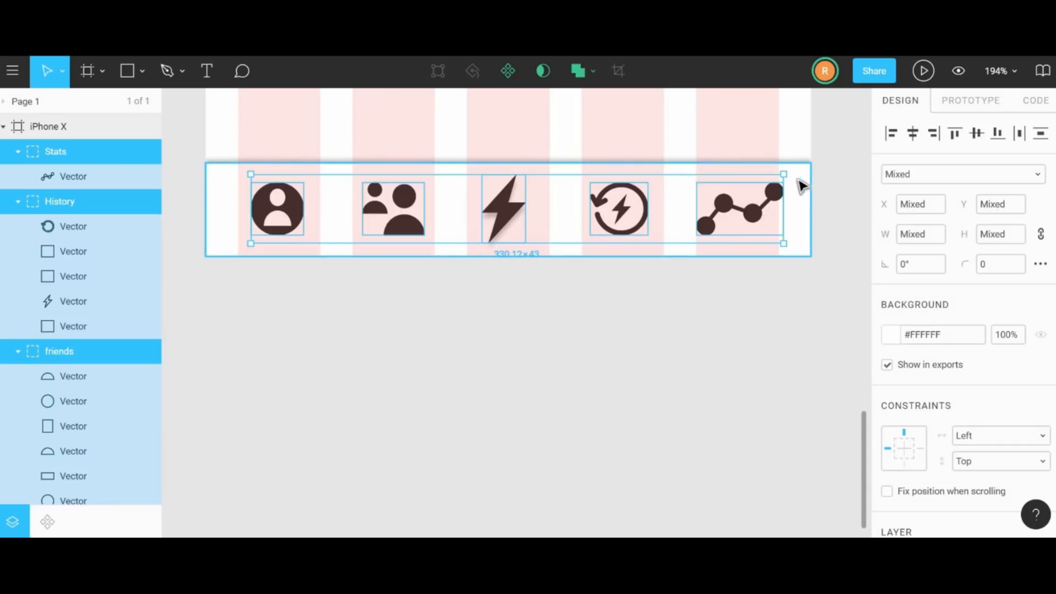
double_click(775, 191)
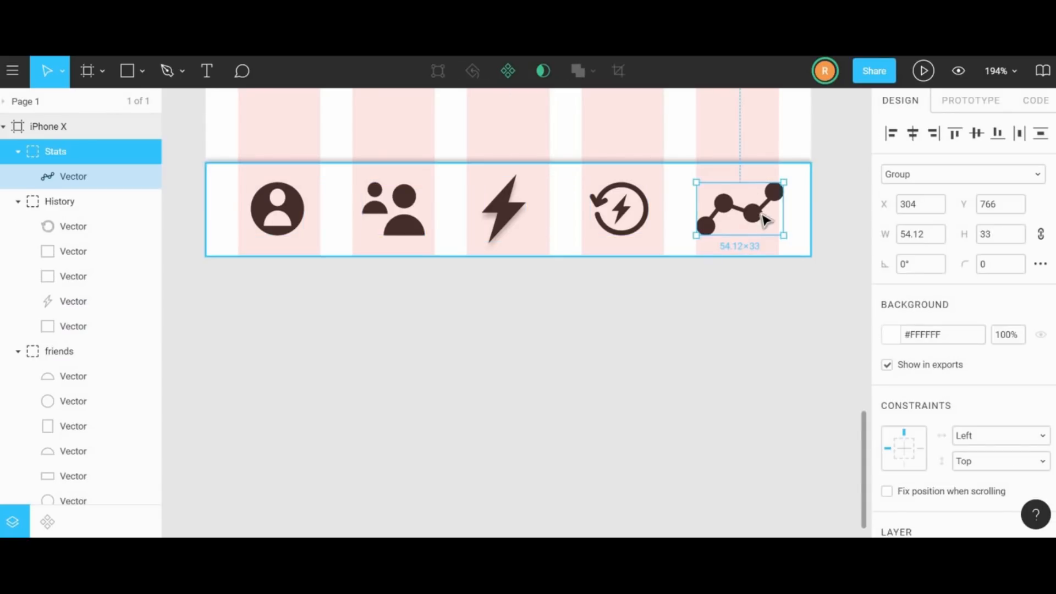
ctrl+shift+click(619, 209)
ctrl+shift+click(598, 202)
ctrl+shift+click(503, 205)
ctrl+shift+click(404, 201)
ctrl+shift+click(402, 221)
ctrl+shift+click(374, 208)
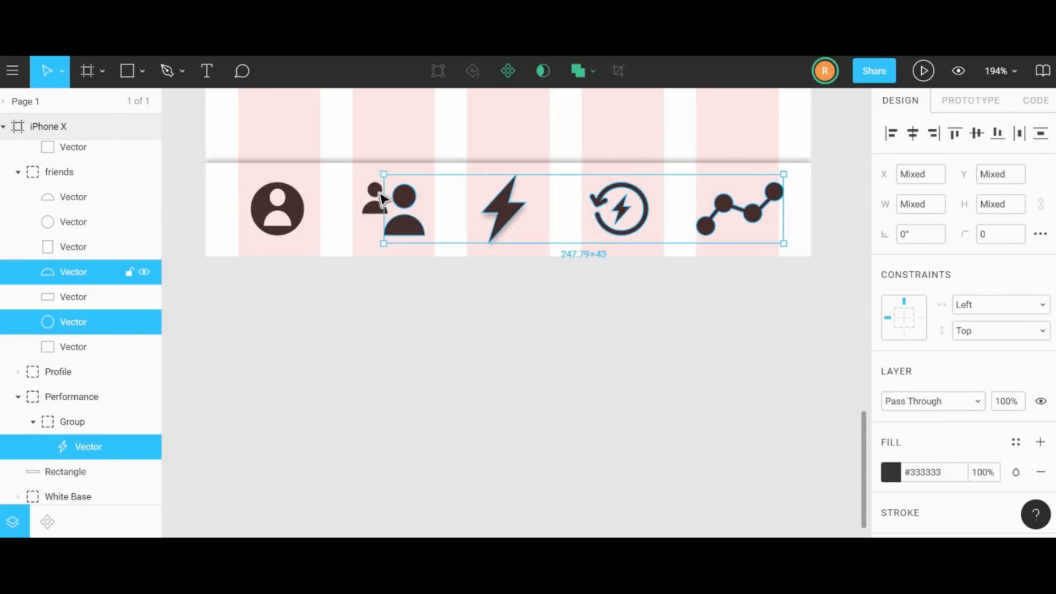
ctrl+shift+click(377, 191)
ctrl+shift+click(291, 208)
click(891, 472)
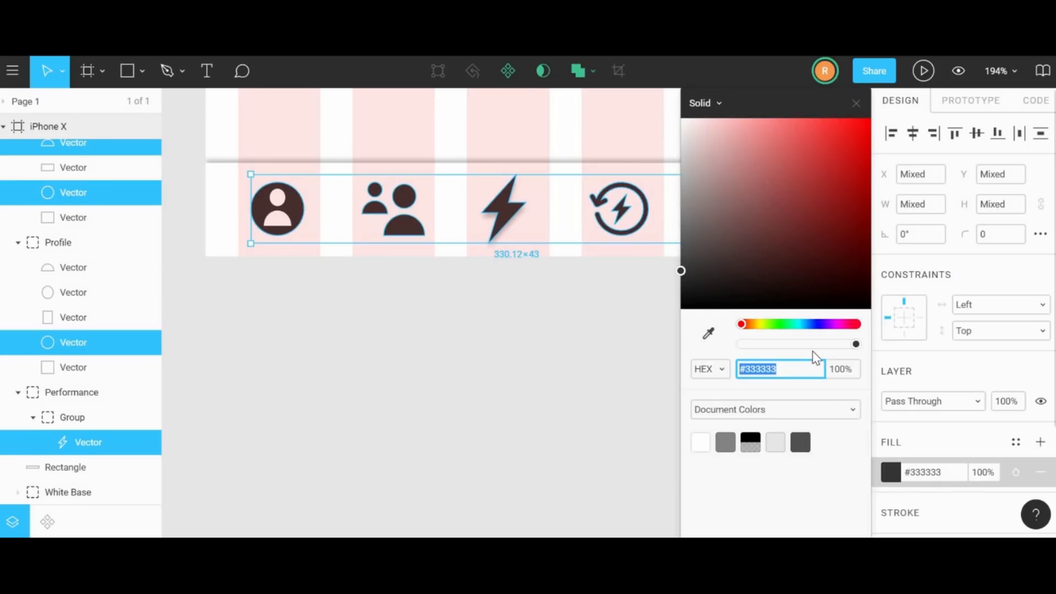
text(#768189)
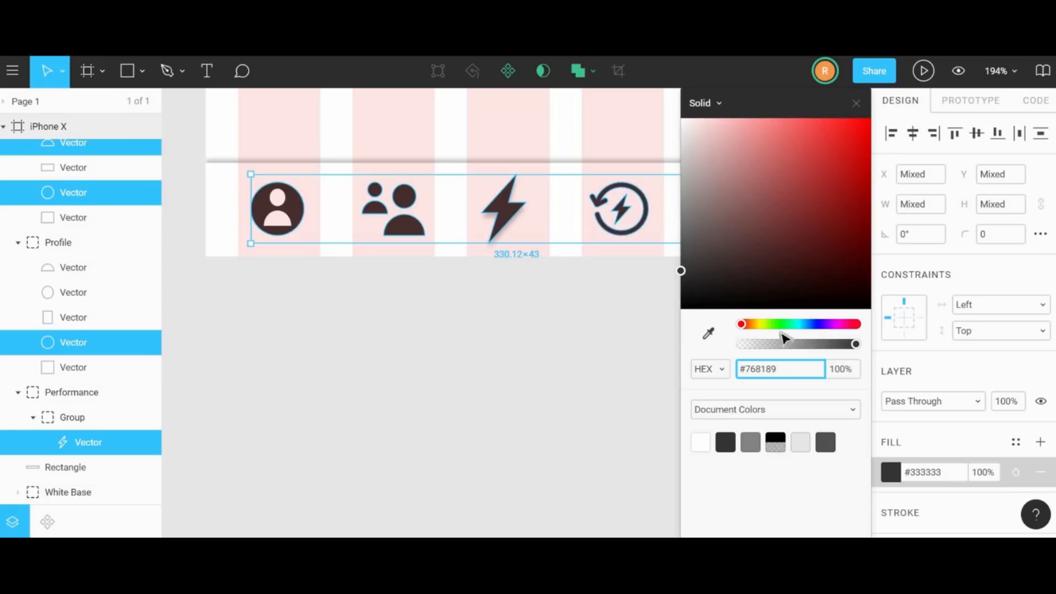
click(611, 365)
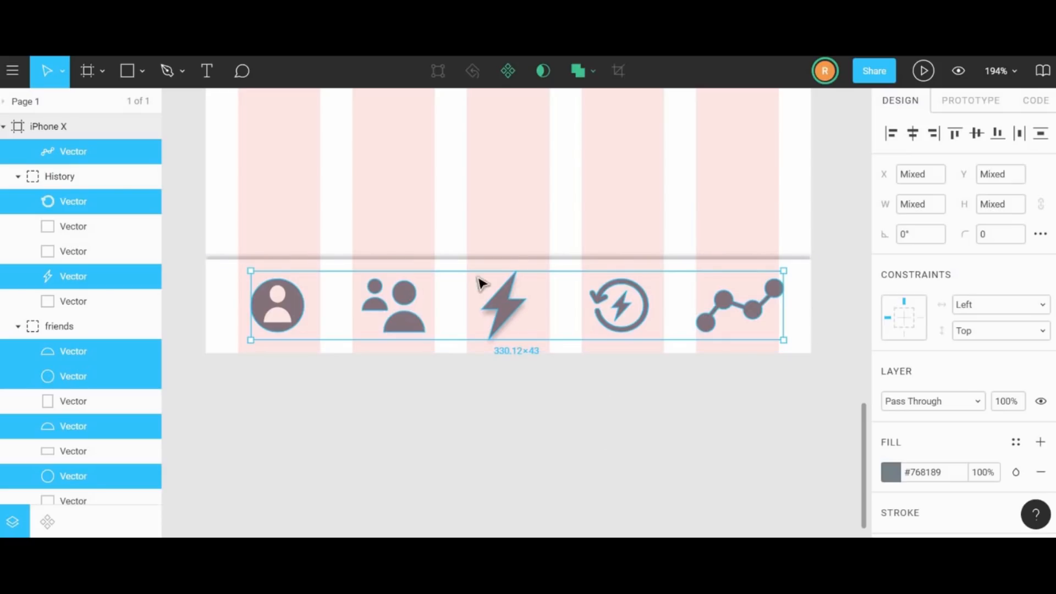
- Set the layer opacity of the Profile, friends, History and Stats icons to 20%, leaving out the Performance icon
shift+click(513, 316)
shift+click(699, 325)
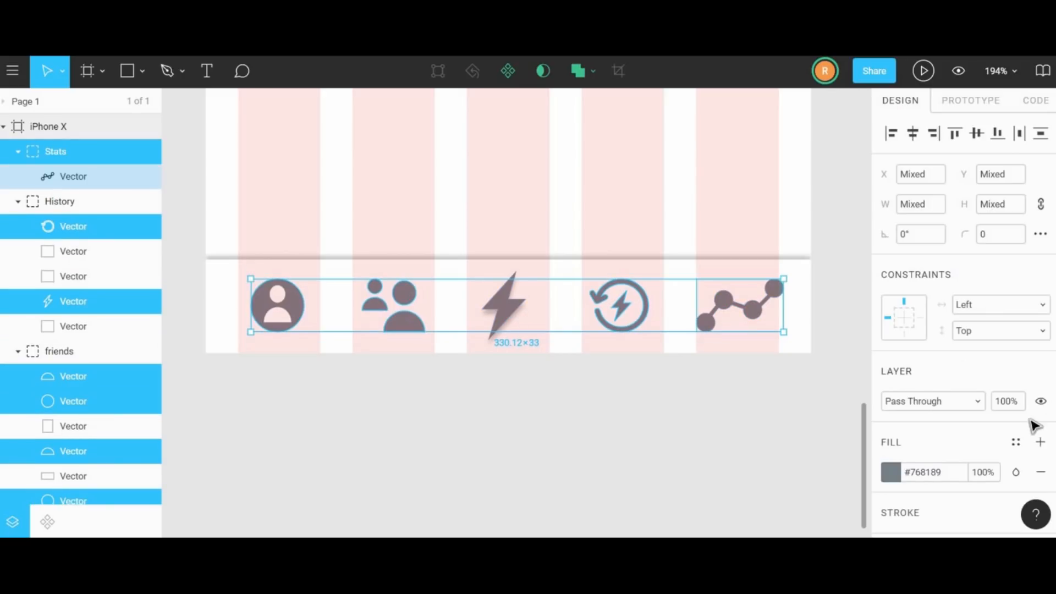
click(1015, 404)
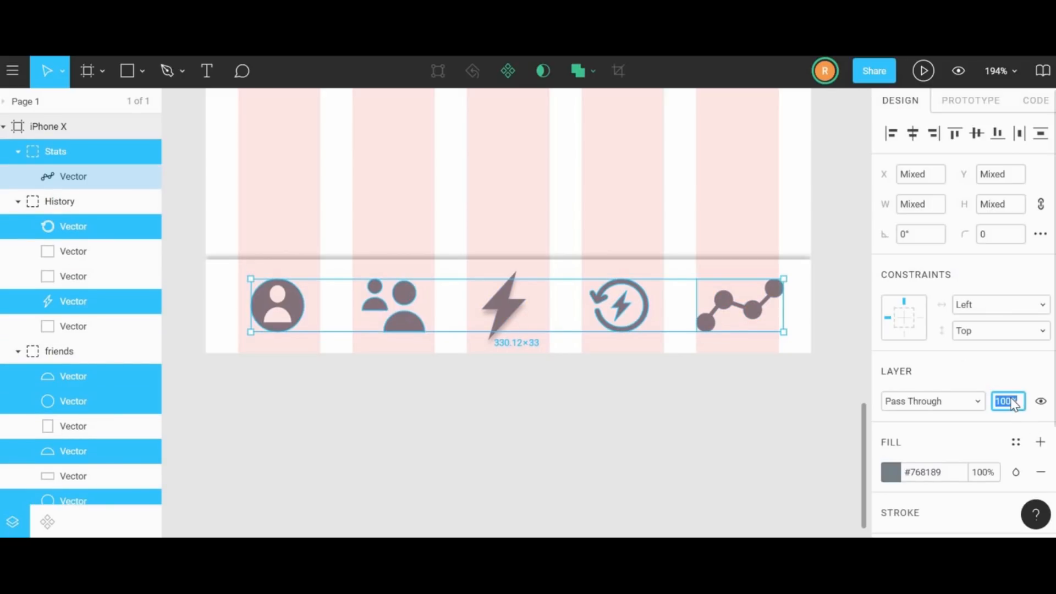
text(20)
click(519, 407)
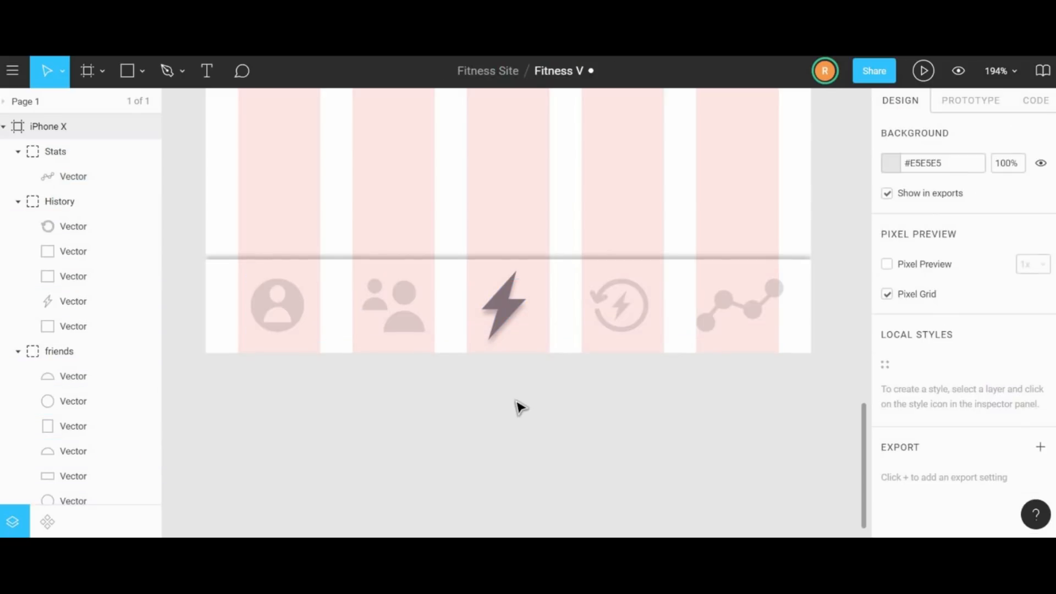
- Set the fill of the lightning vector in the Performance icon to #EC5858
ctrl+click(506, 306)
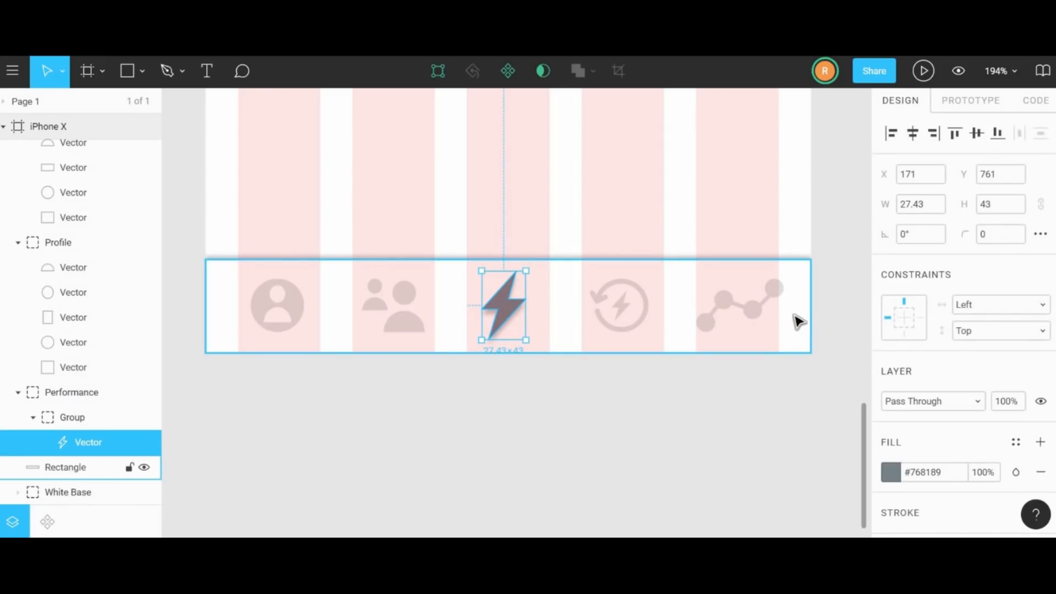
click(935, 472)
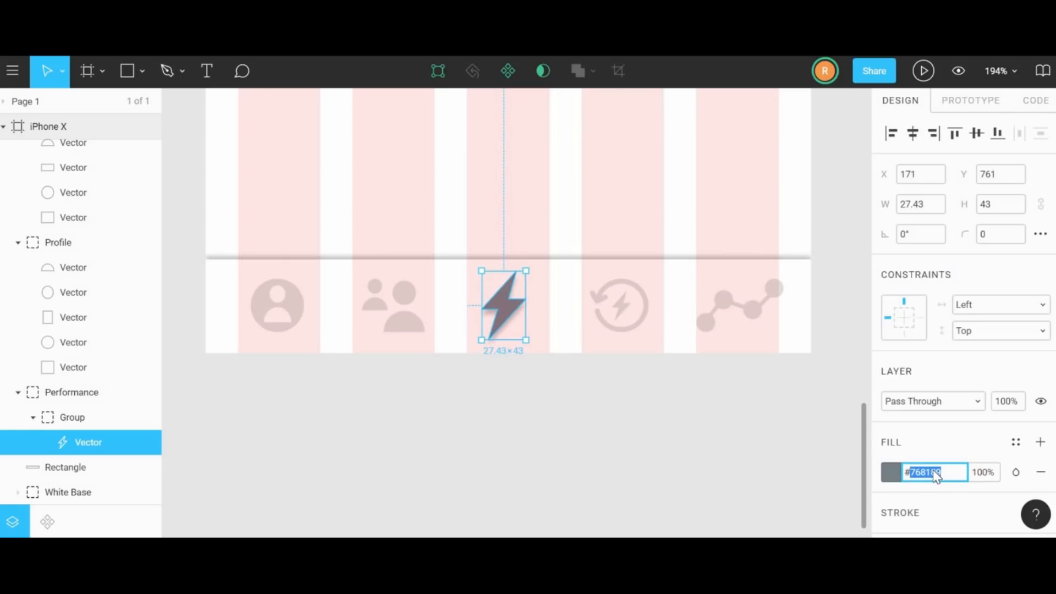
text(EC5858)
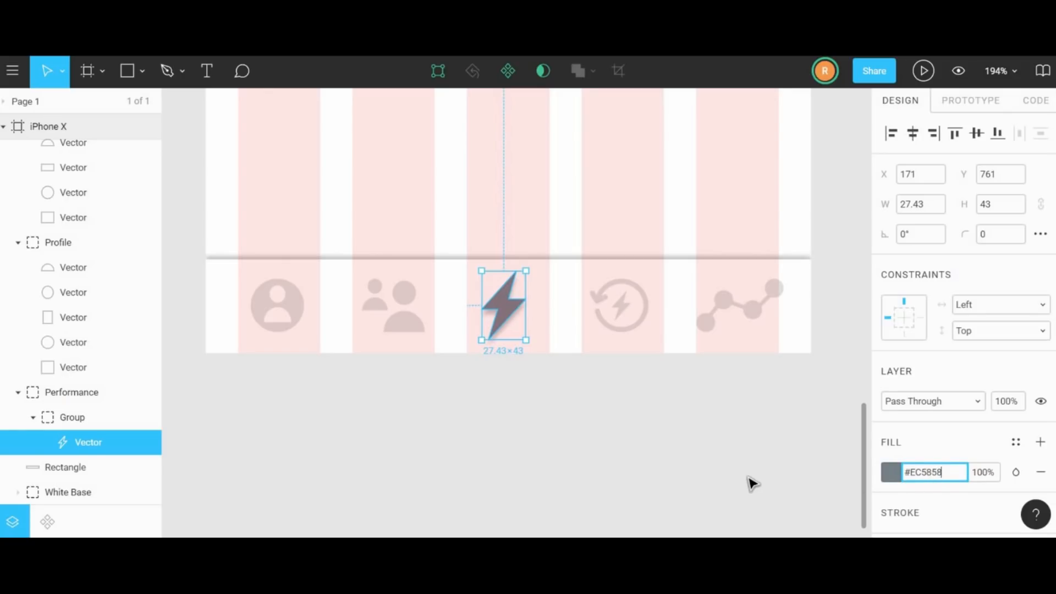
click(605, 447)
- Draw a header rectangle at the top of the iPhone X frame, flush with its upper-left corner and full width, about 375 × 169
scroll(597, 448, up, 5)
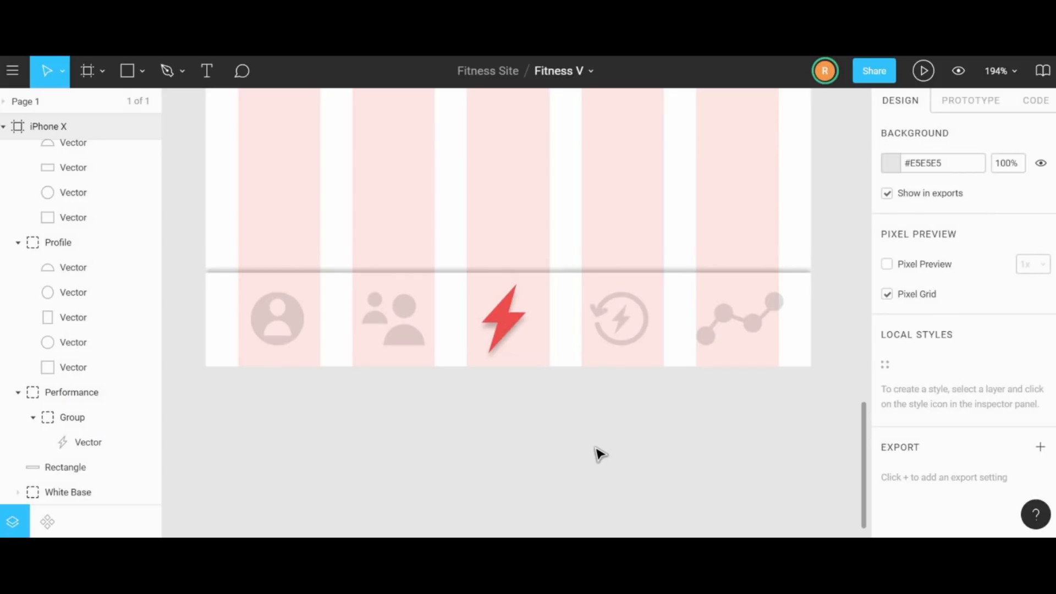
scroll(583, 443, down, 4)
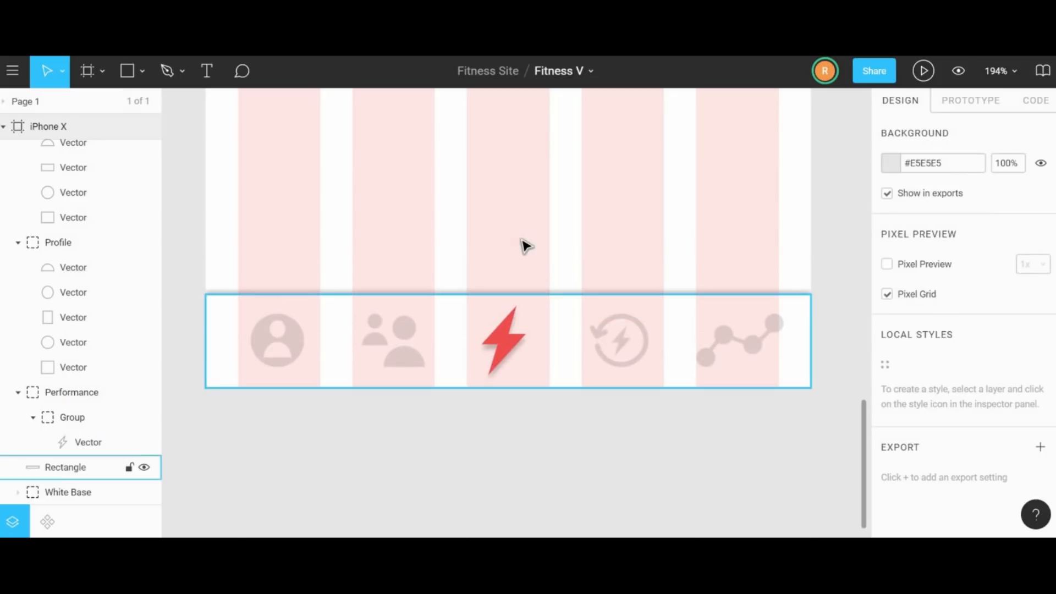
scroll(523, 245, down, 4)
scroll(529, 252, up, 2)
scroll(532, 256, down, 4)
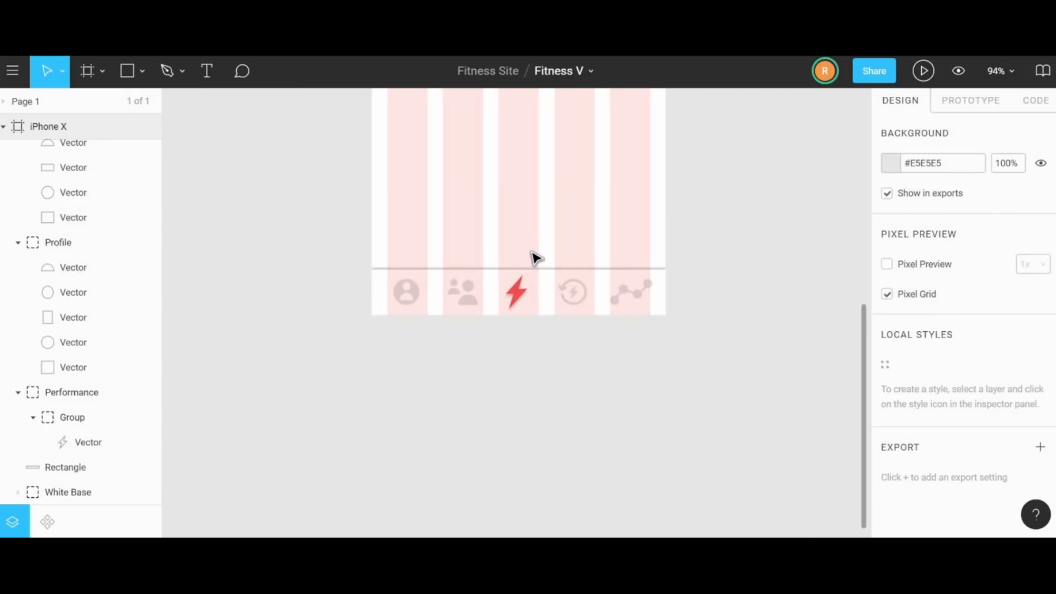
scroll(618, 270, up, 3)
scroll(618, 278, up, 6)
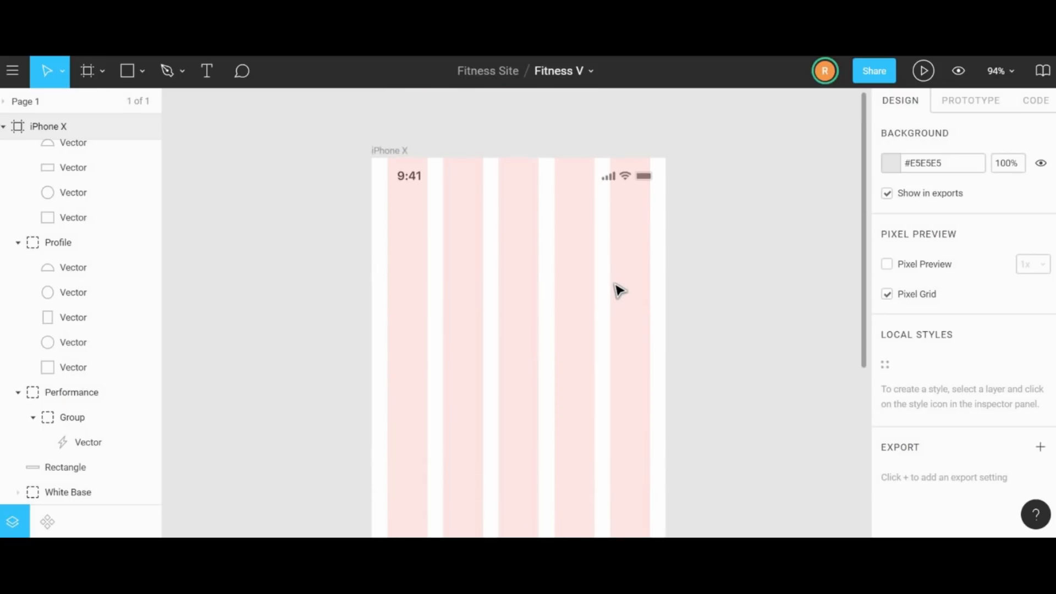
scroll(616, 289, down, 1)
scroll(637, 294, up, 1)
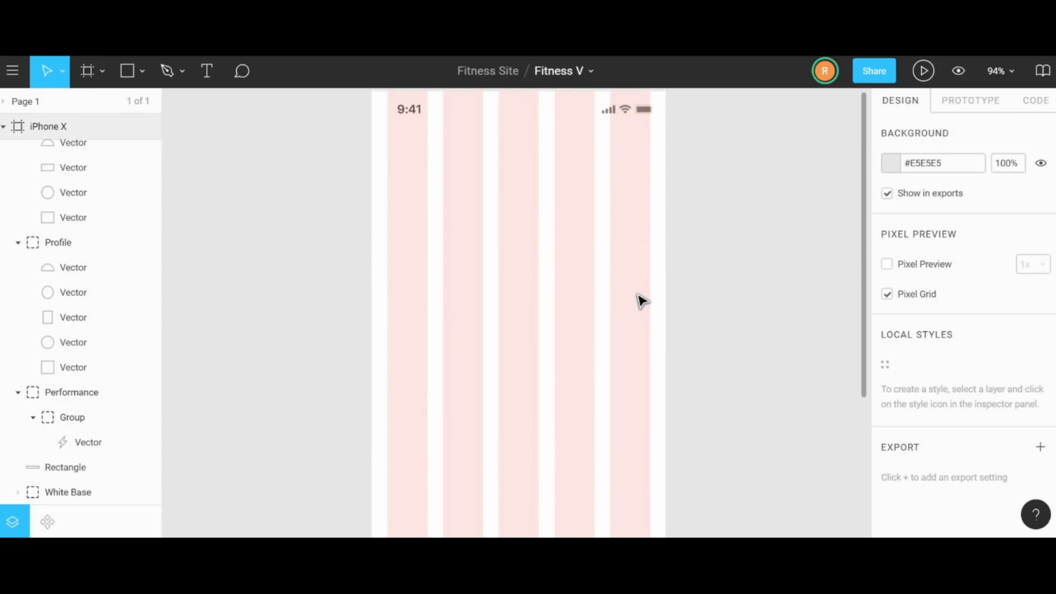
scroll(641, 300, up, 1)
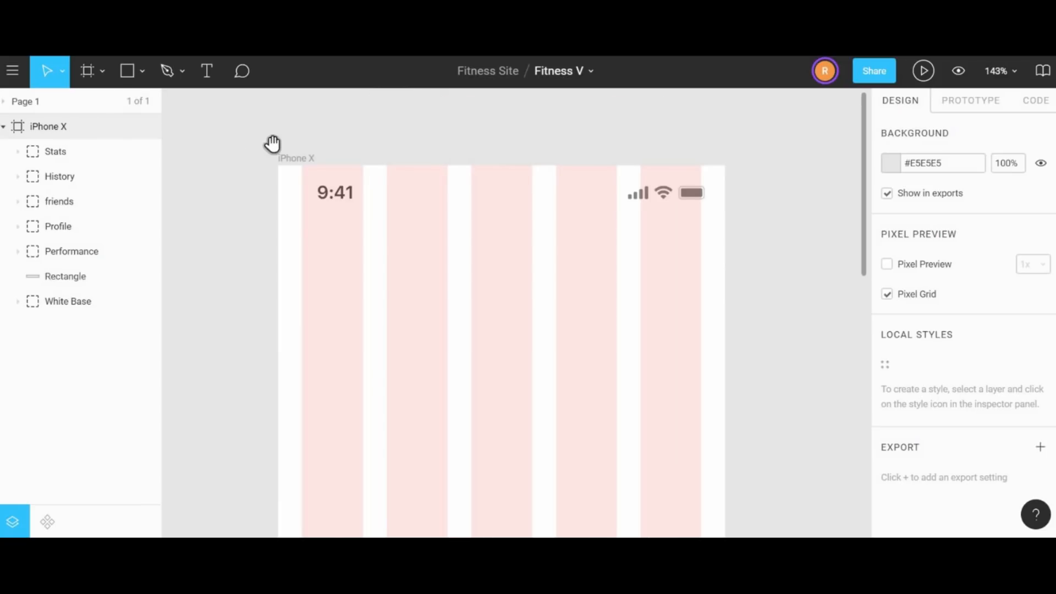
drag(271, 143, 685, 337)
click(128, 72)
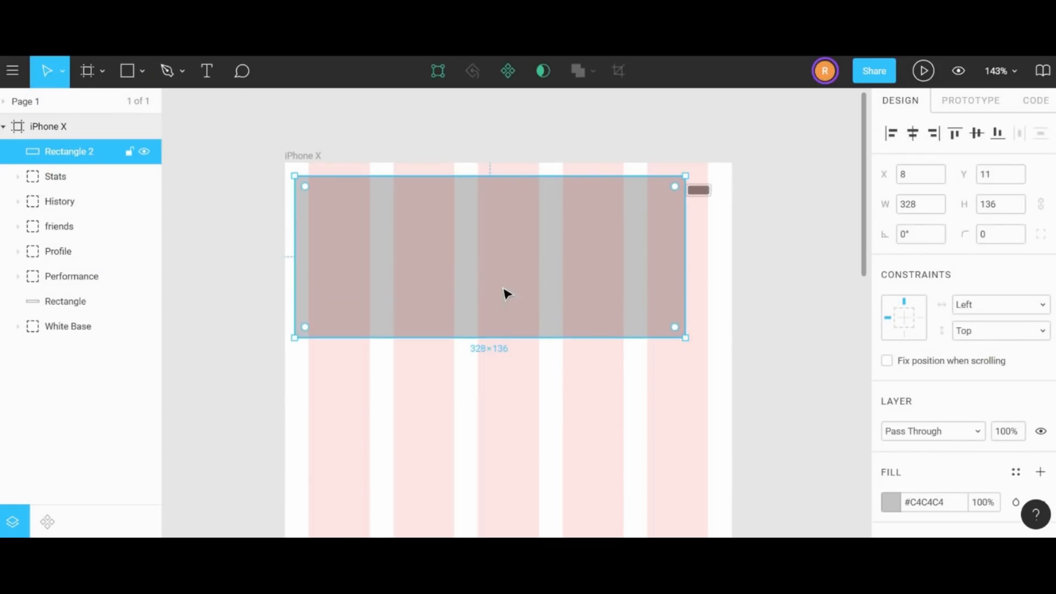
drag(426, 306, 440, 285)
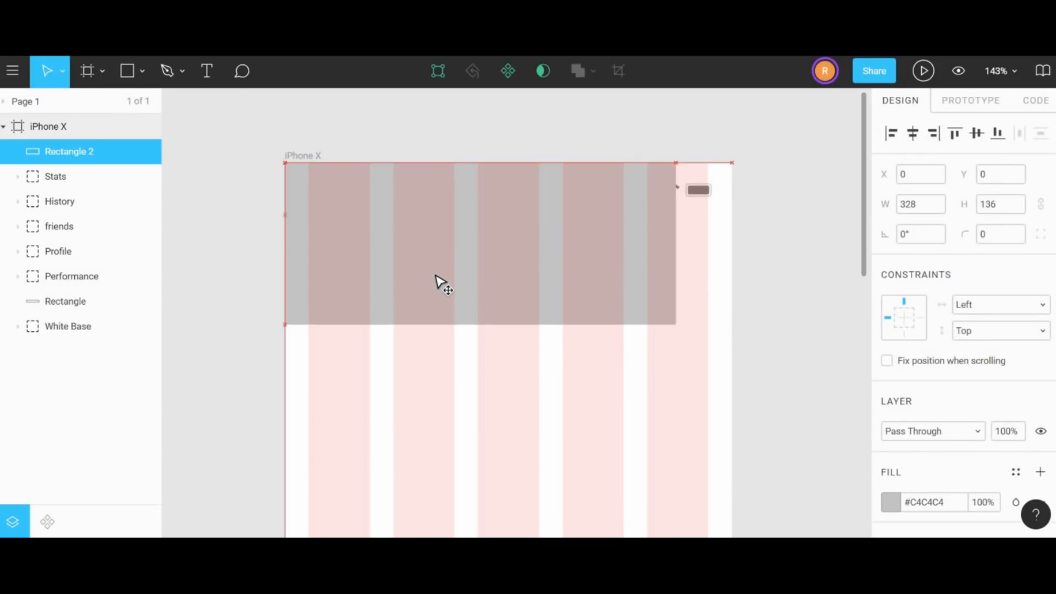
drag(676, 323, 732, 364)
- Set the header rectangle's height to 180 and send it behind all other layers in the frame
click(1009, 214)
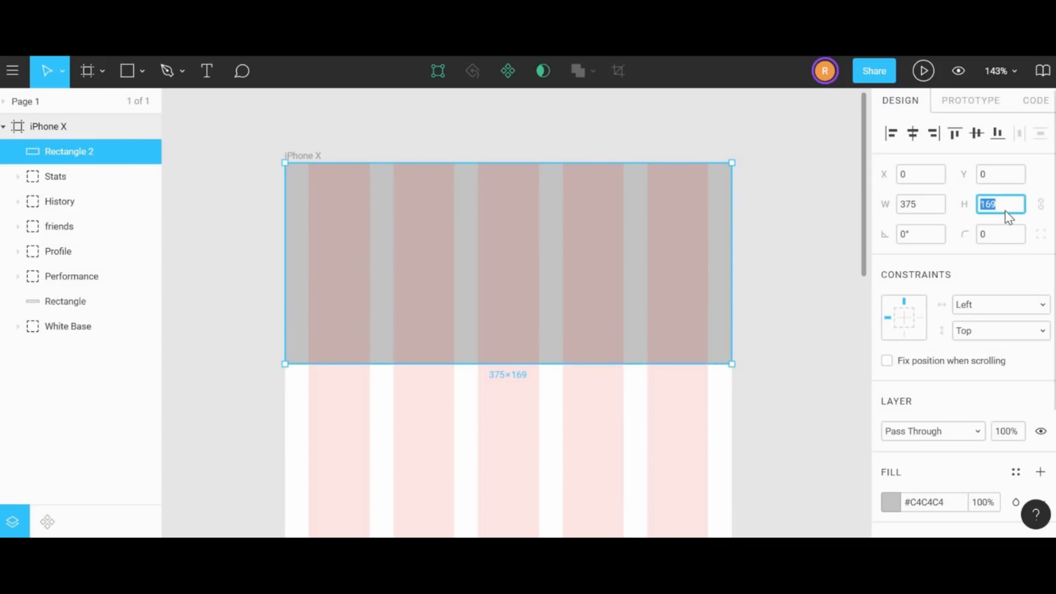
text(180)
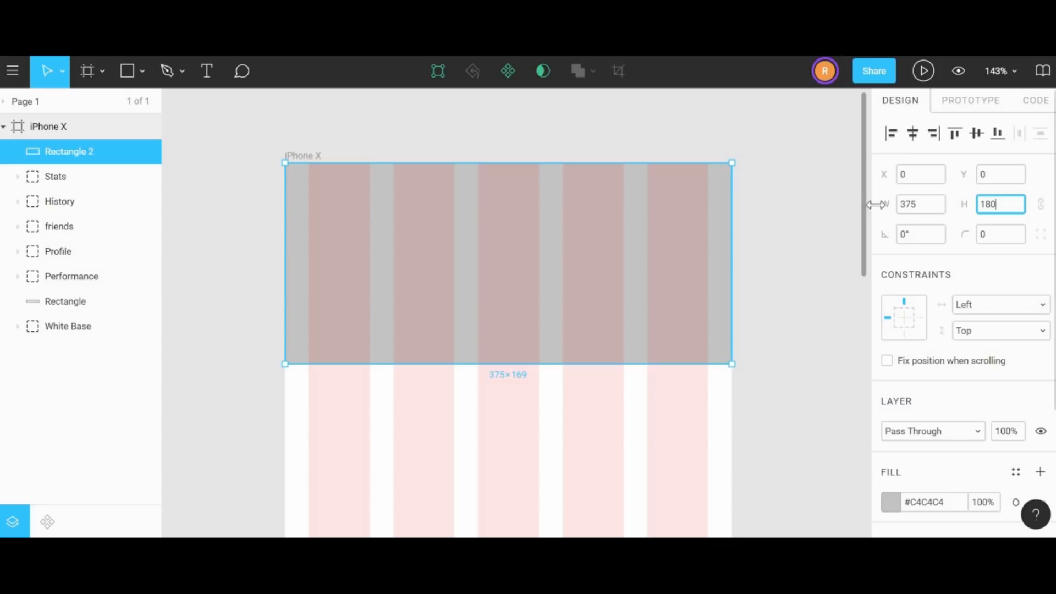
click(799, 213)
click(631, 236)
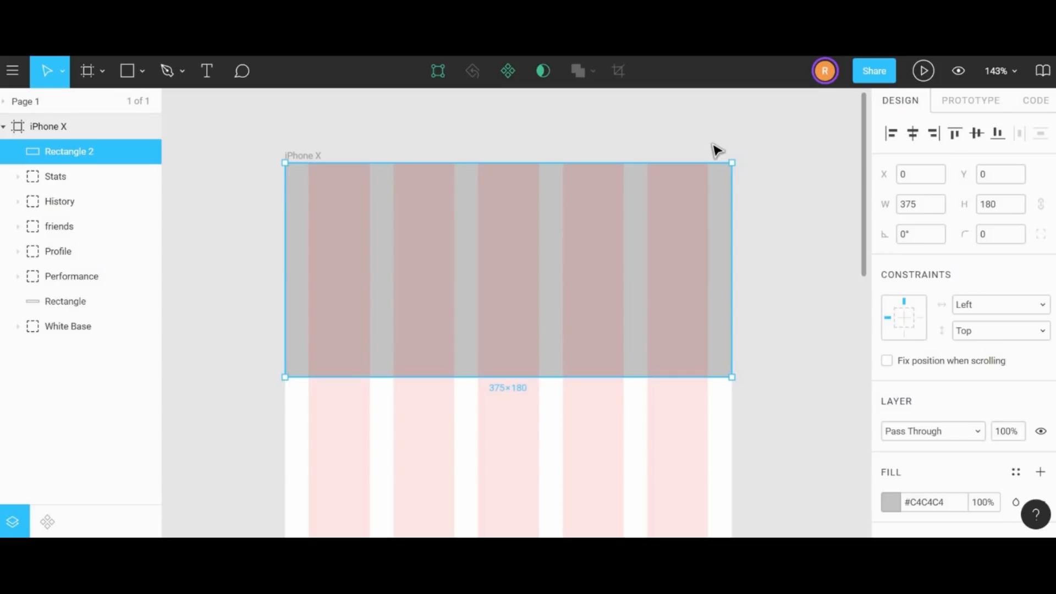
key(ctrl+shift+bracketleft)
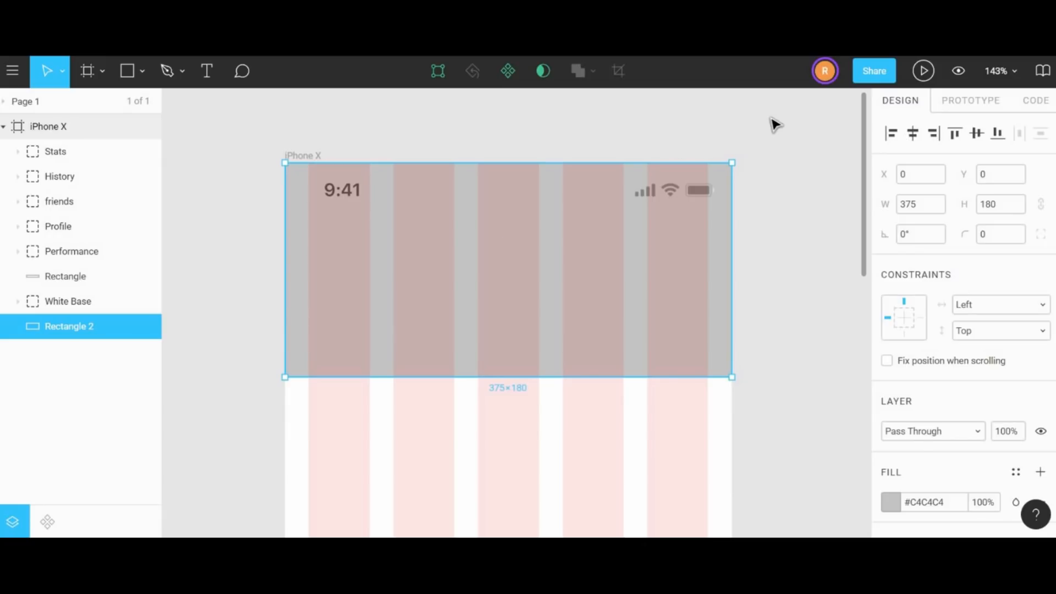
- Change the header rectangle's solid fill to white, #FFFFFF
click(891, 502)
click(686, 182)
drag(686, 181, 681, 119)
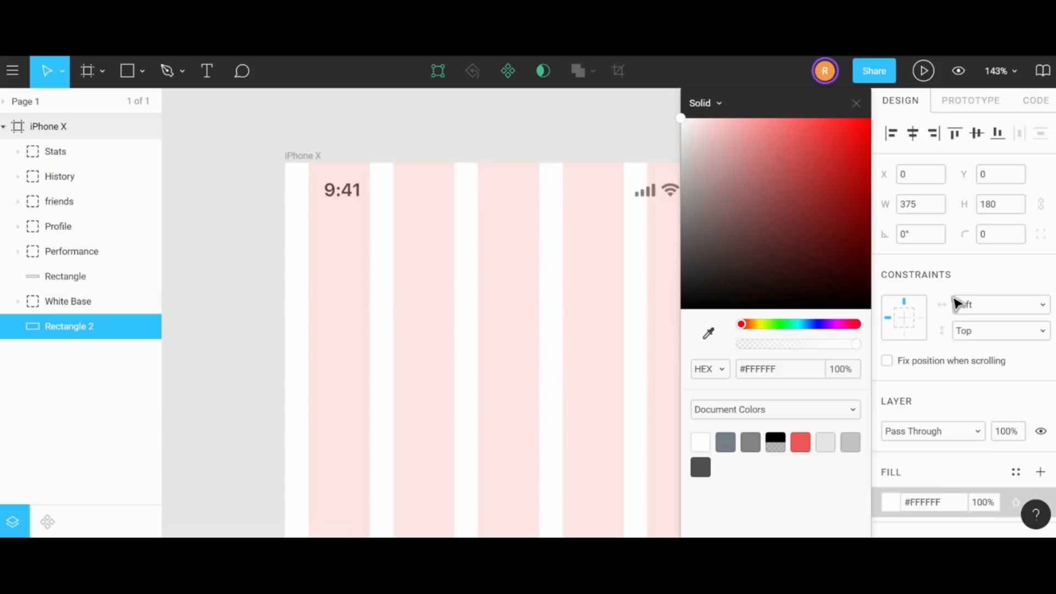
click(944, 391)
- Add a drop shadow to the header rectangle with a blur of 6 and an opacity of 10%
scroll(944, 392, down, 3)
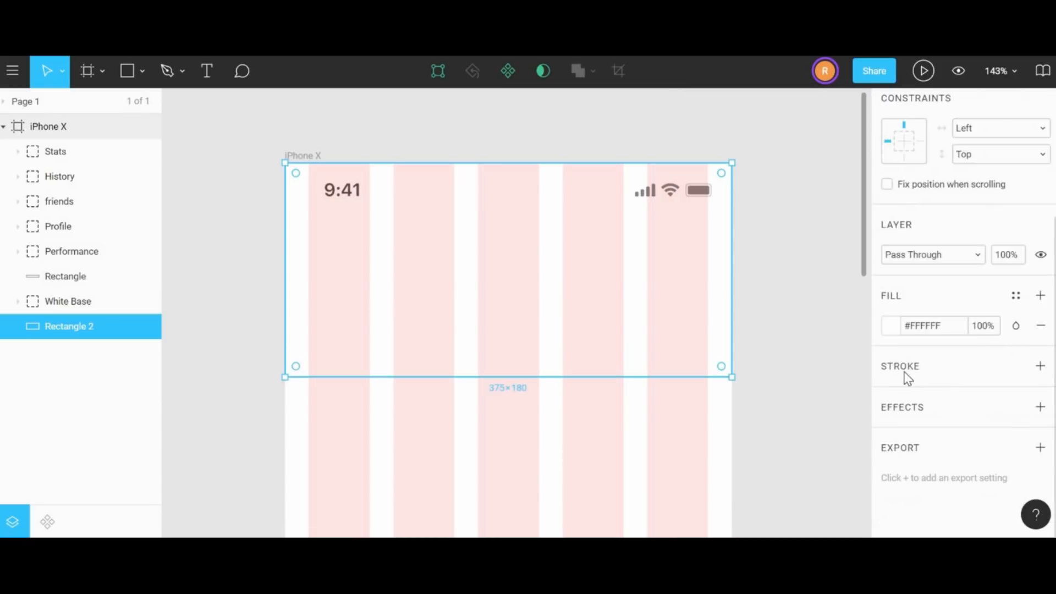
click(1040, 408)
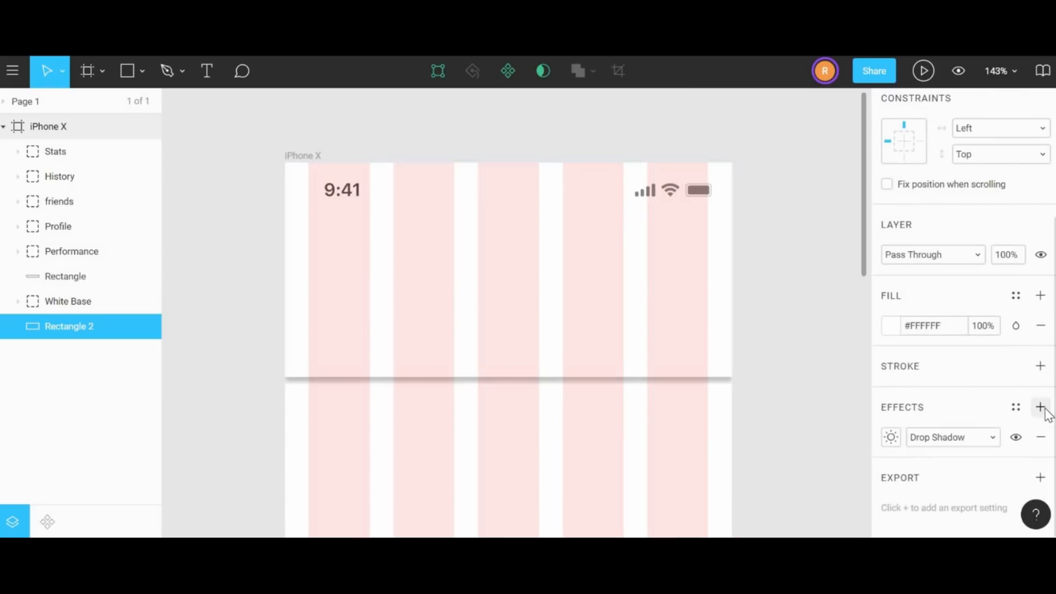
click(893, 440)
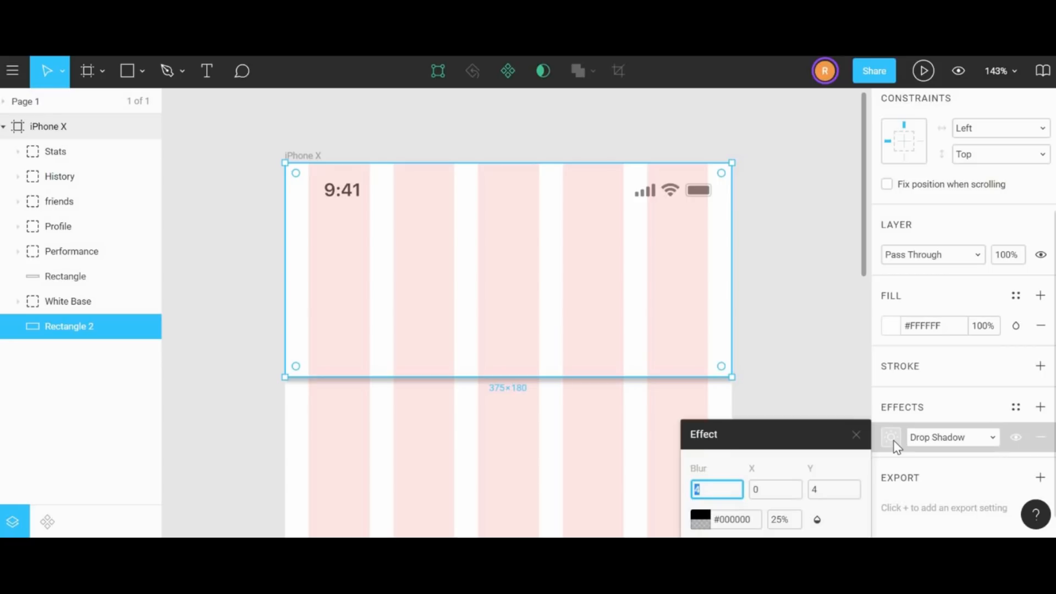
click(699, 456)
text(6)
click(724, 453)
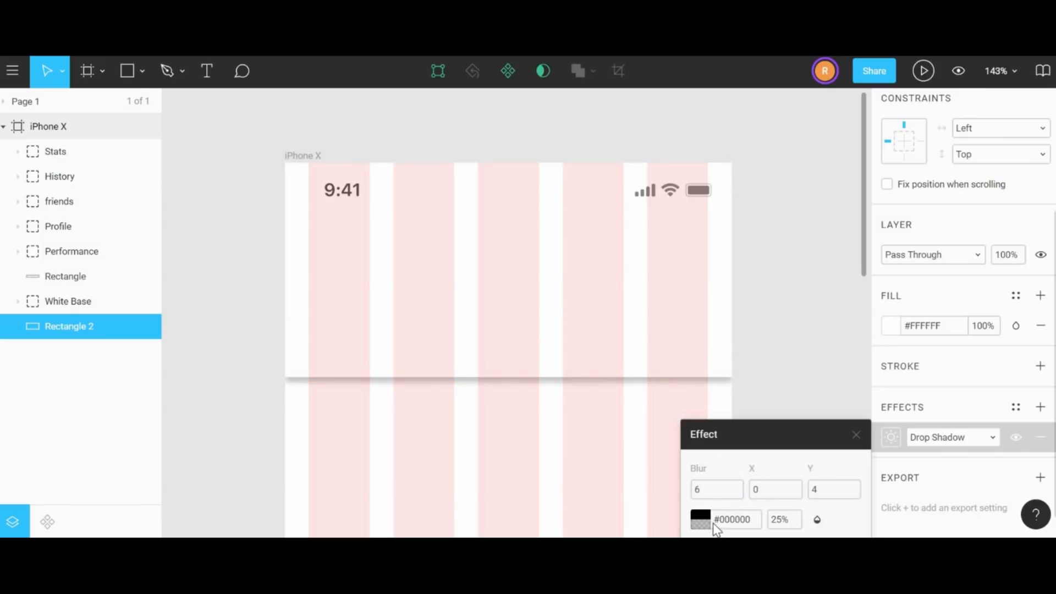
click(793, 522)
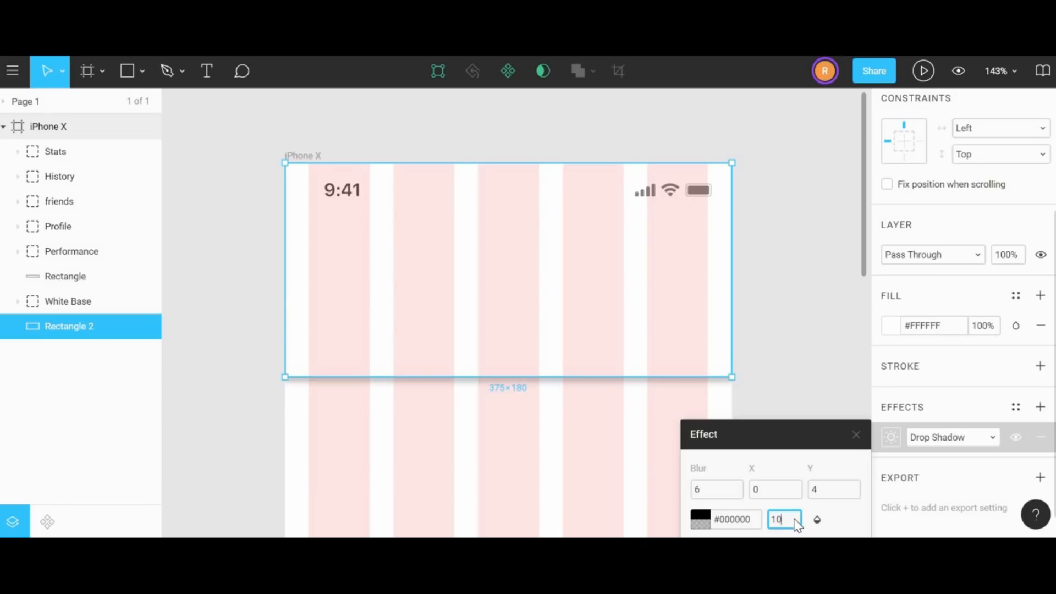
text(10)
key(Return)
click(771, 297)
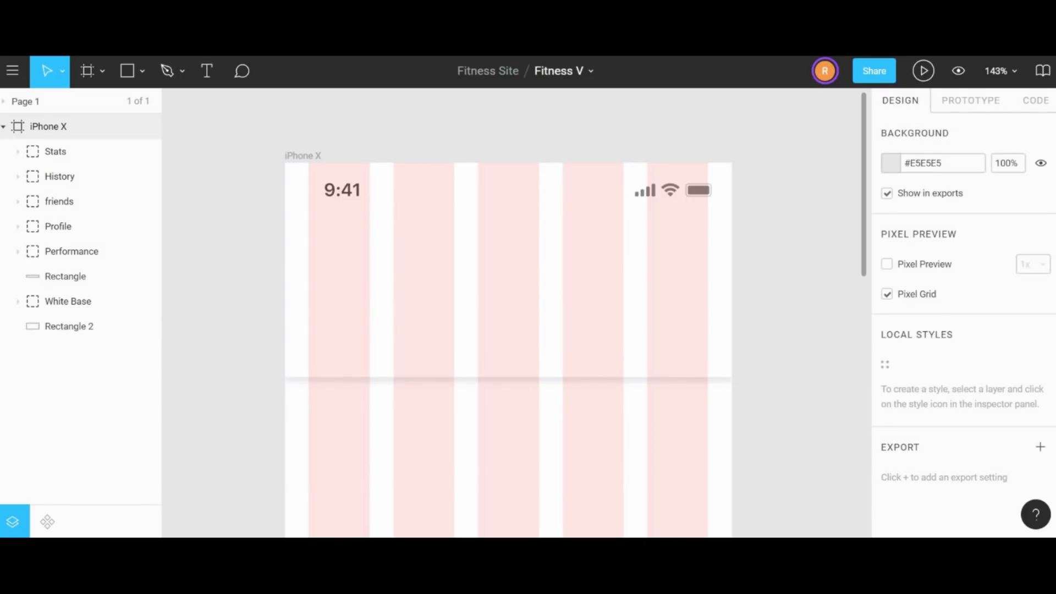
- Add the text "WEATHER TODAY" in the header below the status bar time, near the first column's left edge
click(217, 75)
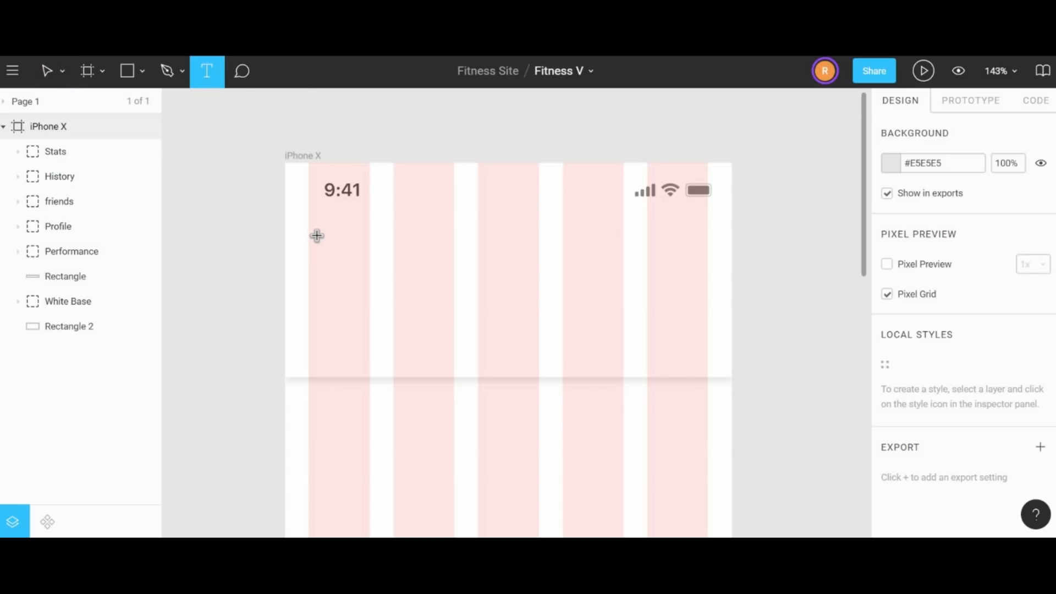
click(325, 257)
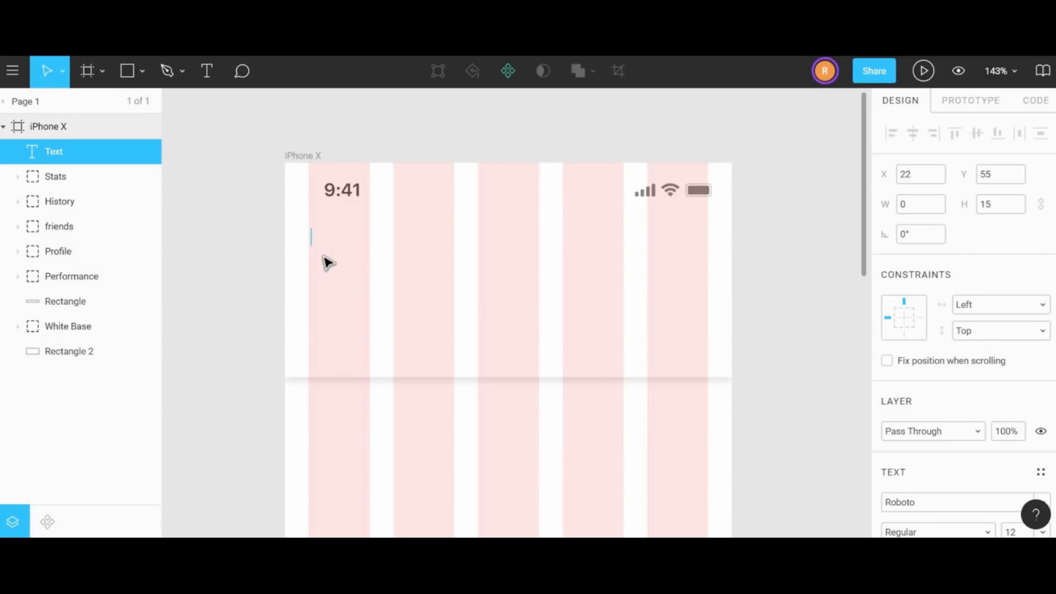
key(ctrl+v)
key(Escape)
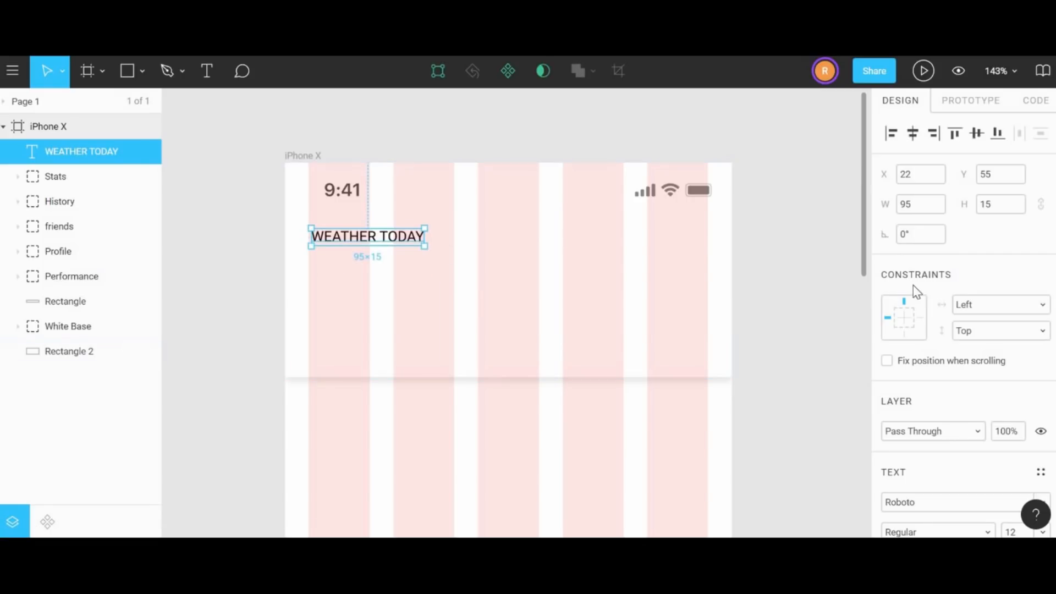
- Format the WEATHER TODAY text in Lato Black at size 14
scroll(931, 429, down, 3)
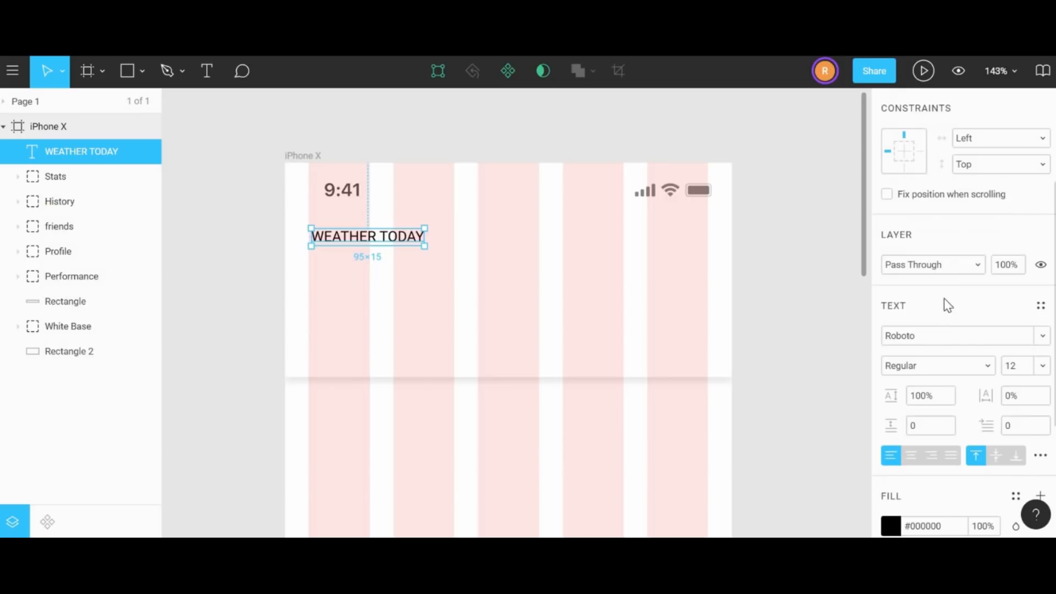
click(933, 340)
text(LaT)
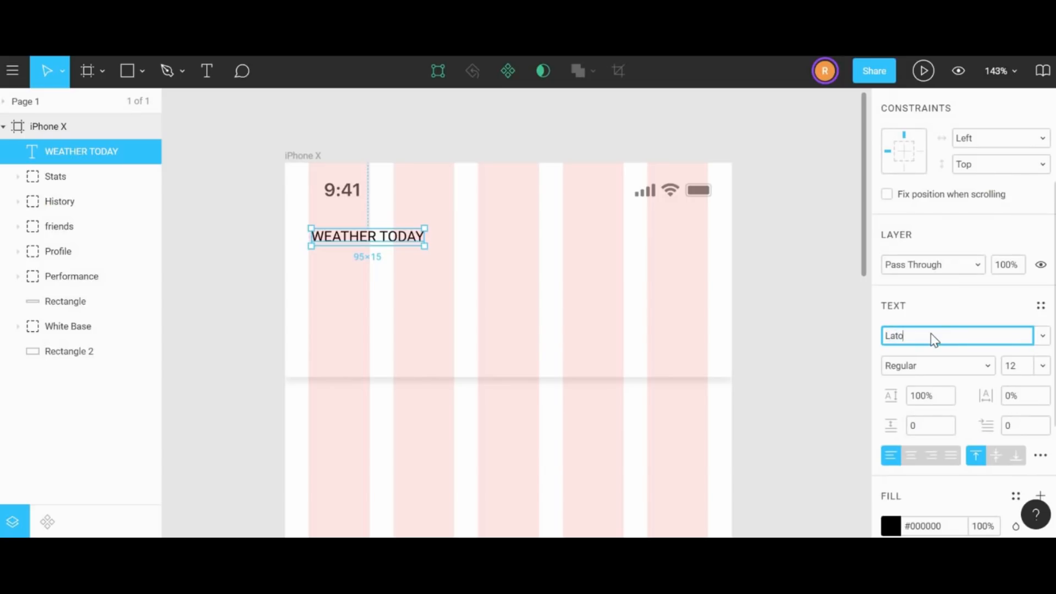
click(993, 368)
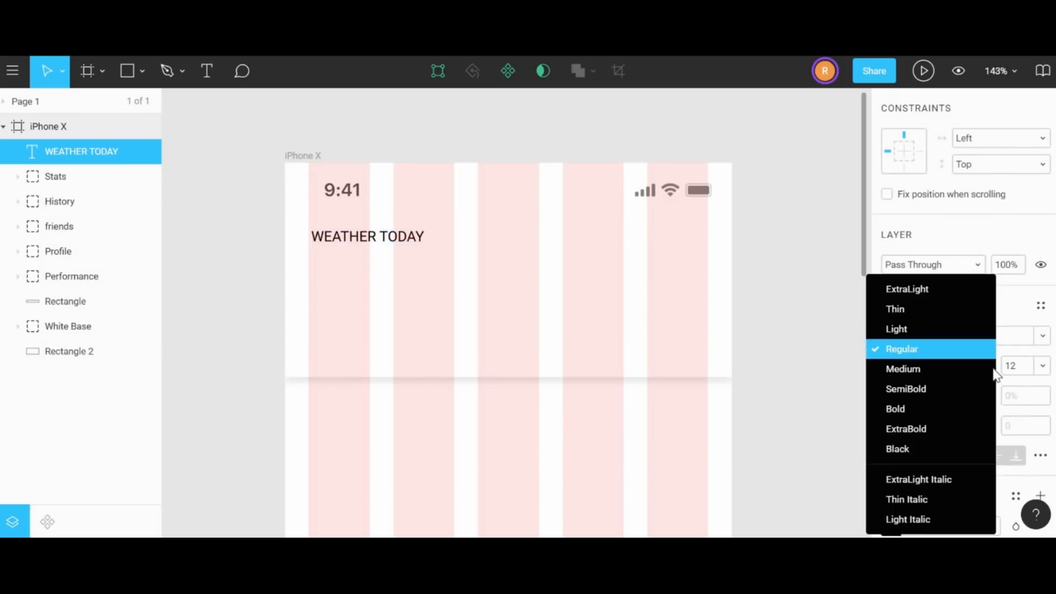
click(934, 440)
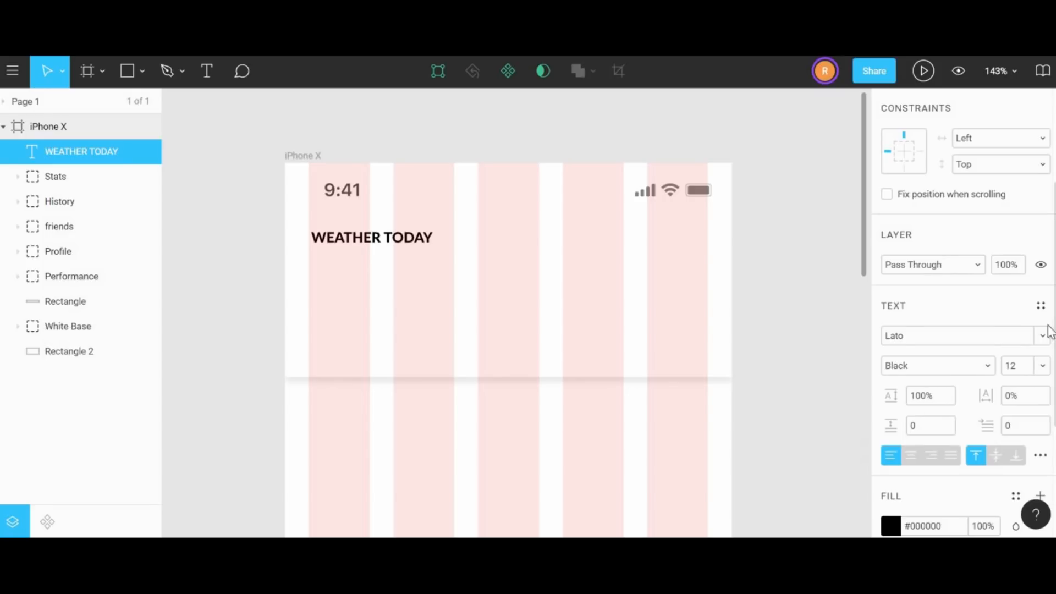
click(1044, 372)
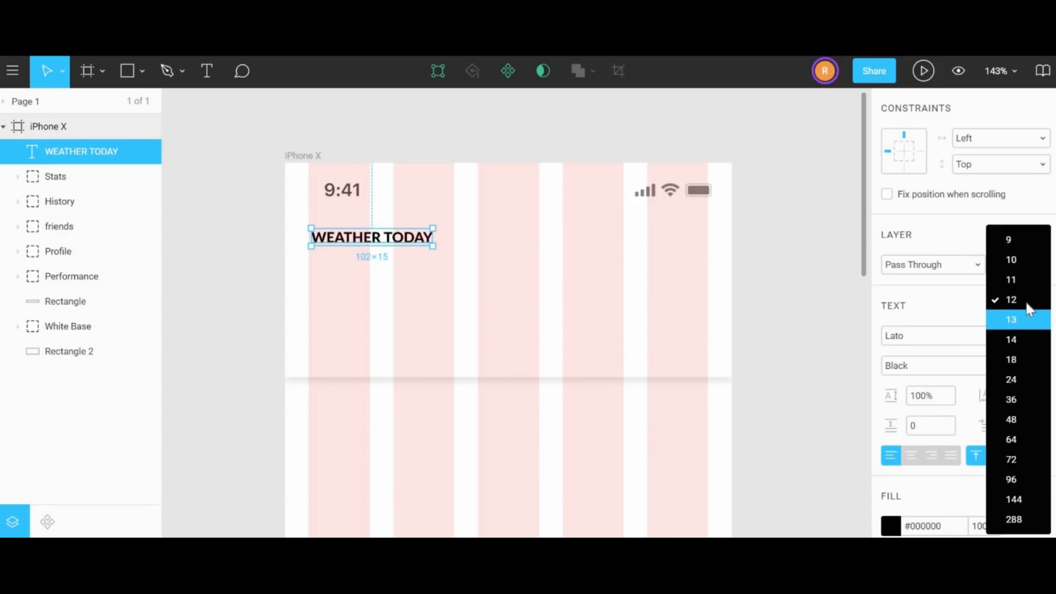
click(1015, 341)
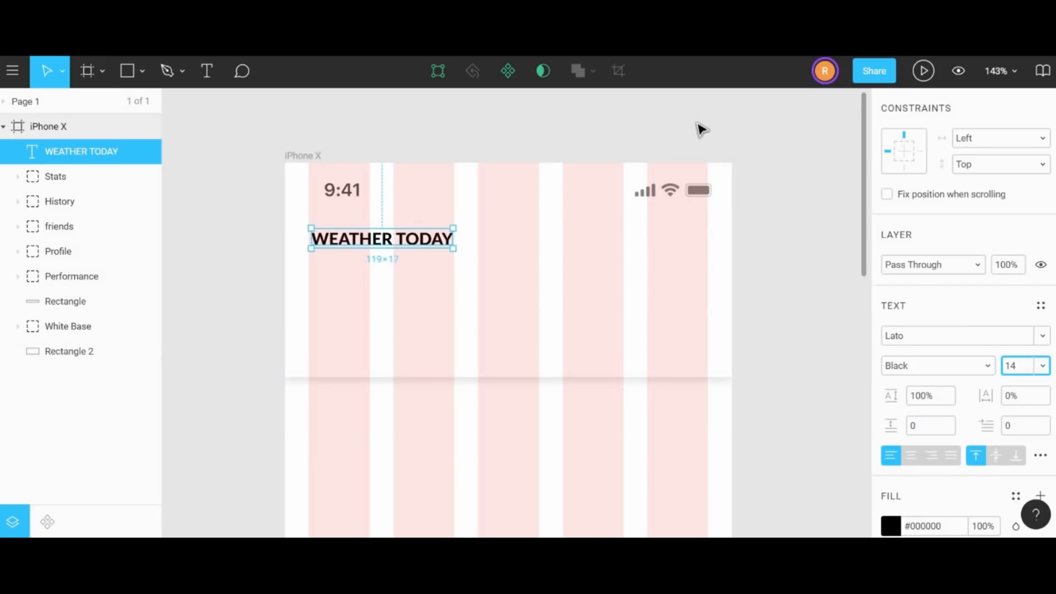
- Create a color style named "Title Grey" from the fill of the stats graph icon in the bottom navigation bar
scroll(770, 164, down, 5)
click(773, 158)
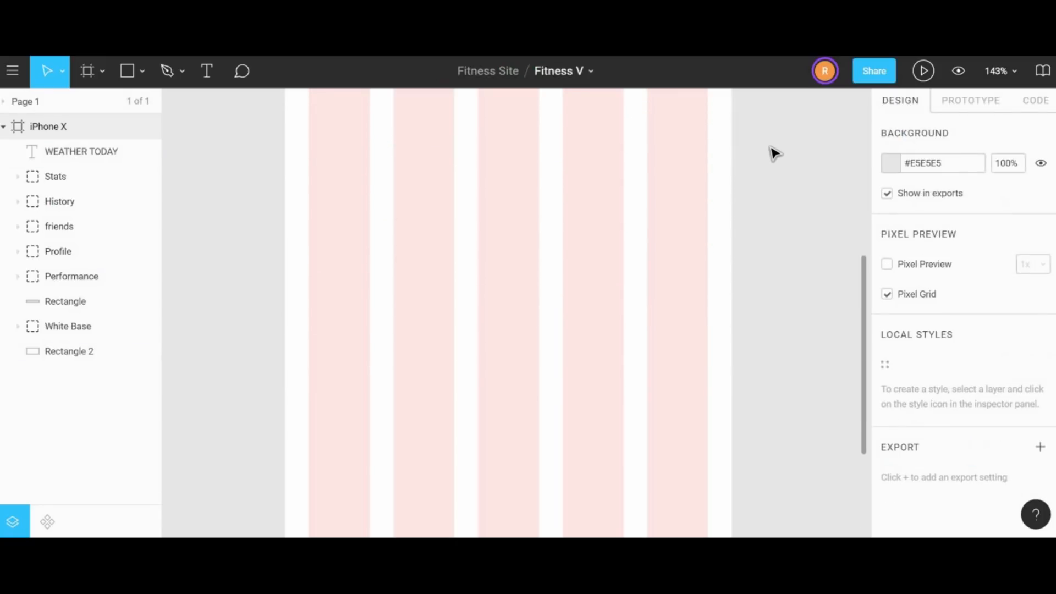
scroll(767, 187, down, 3)
scroll(748, 220, up, 1)
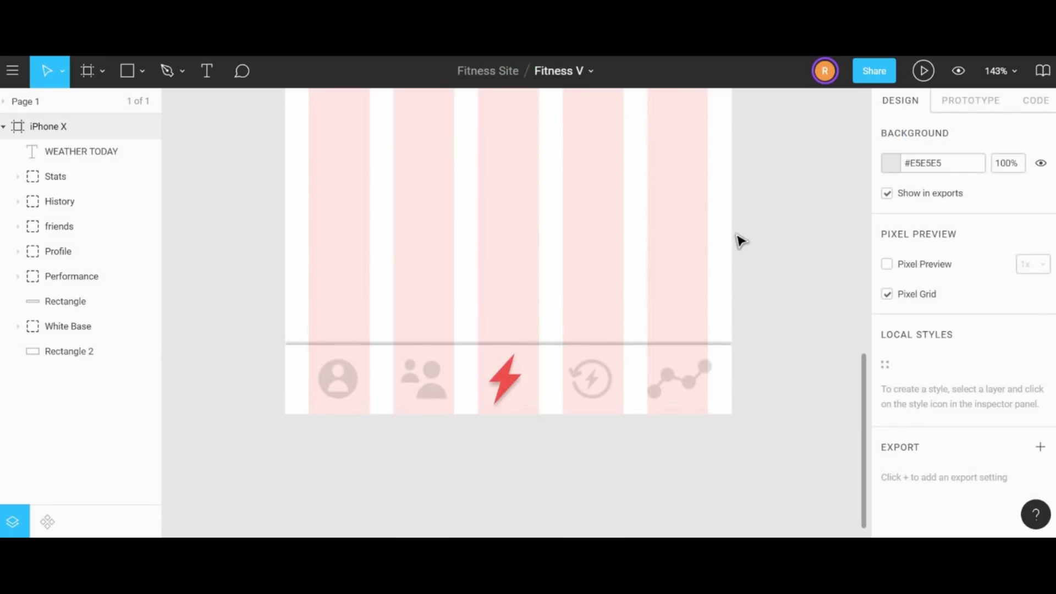
click(688, 388)
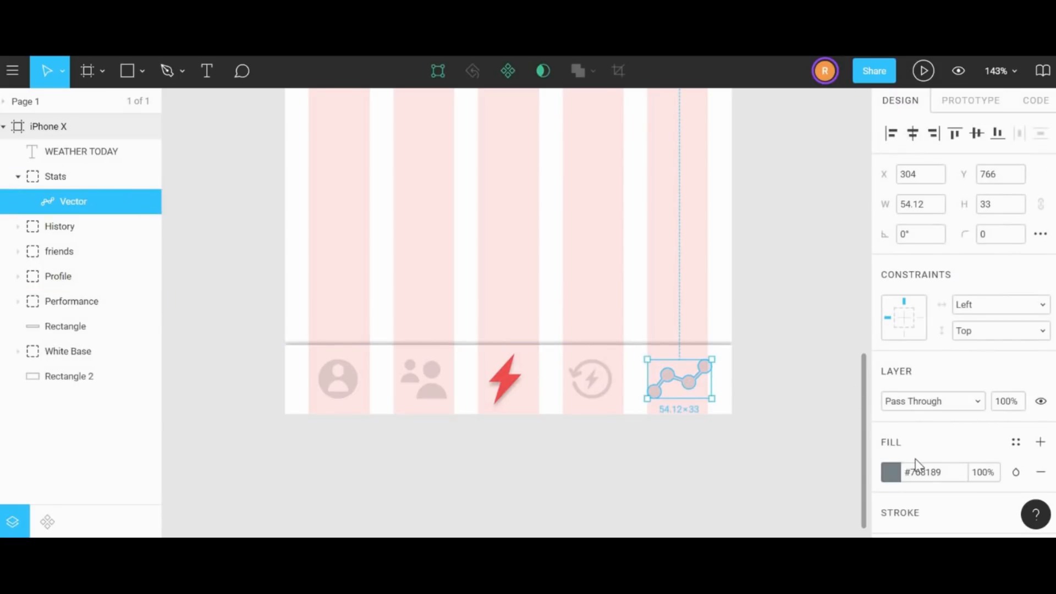
click(1021, 444)
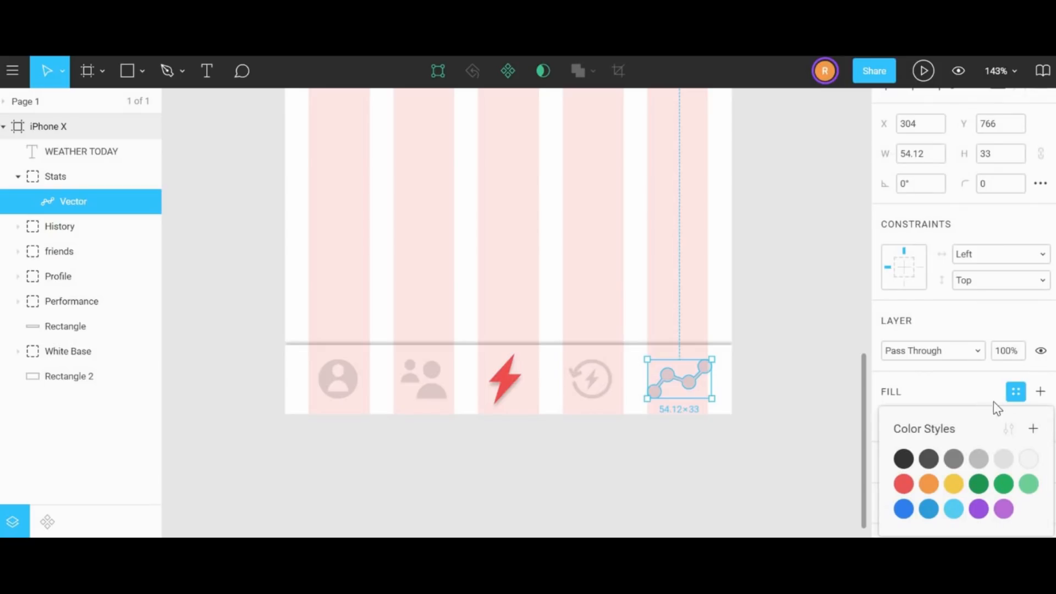
click(1034, 429)
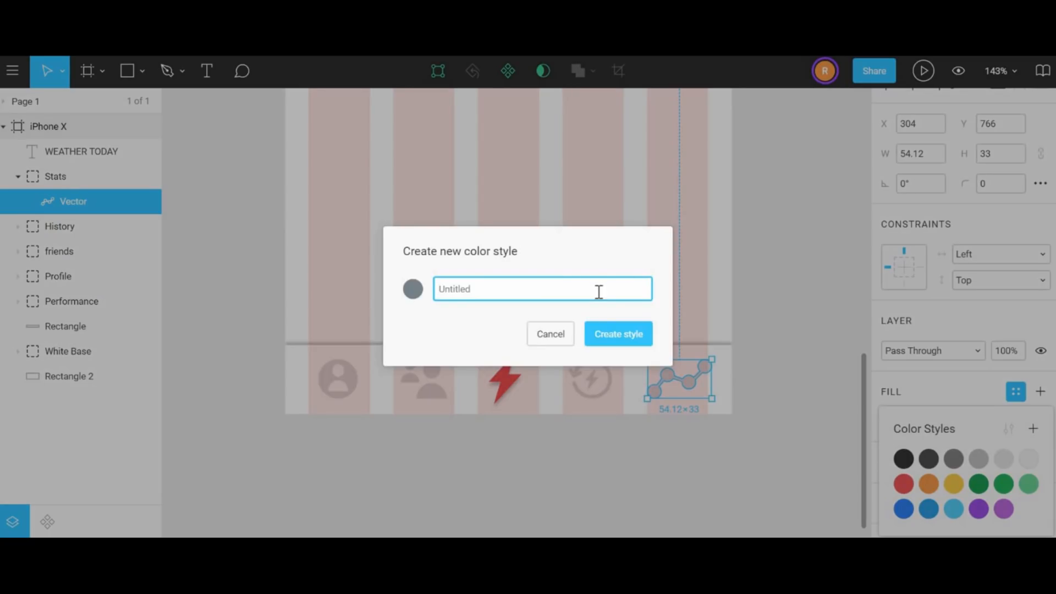
text(tIL)
text(le Grey)
click(618, 334)
- Apply the Title Grey color style to the fill of the WEATHER TODAY text in the header
scroll(735, 333, up, 6)
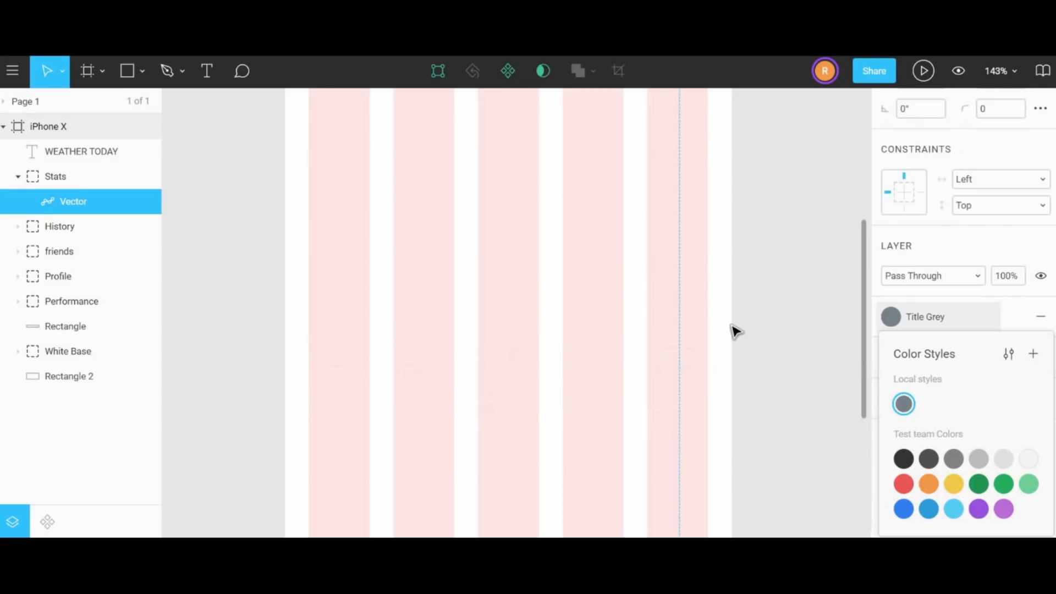
scroll(734, 341, up, 2)
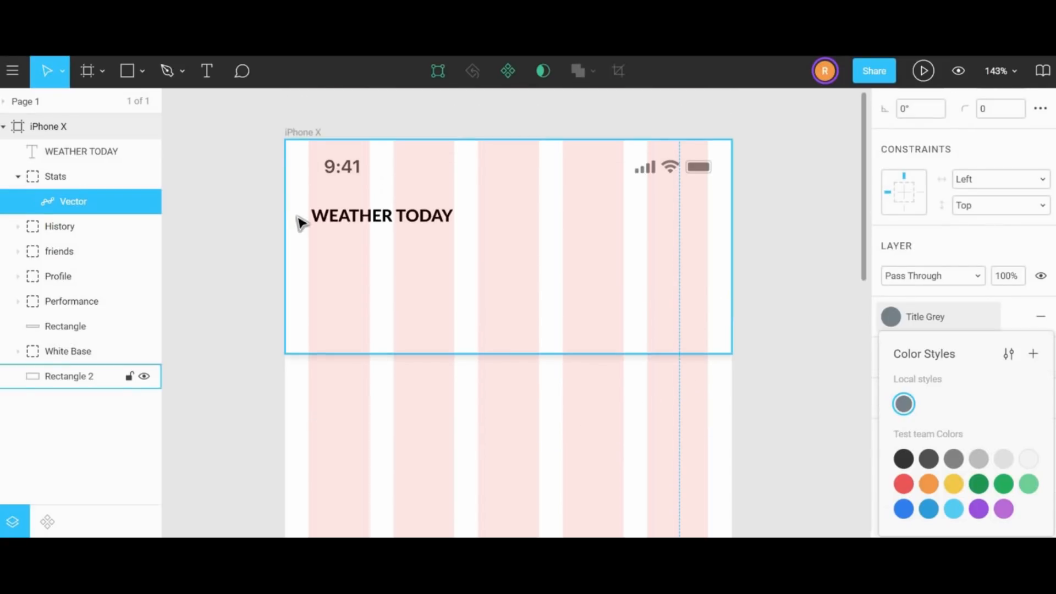
click(365, 221)
scroll(982, 340, down, 3)
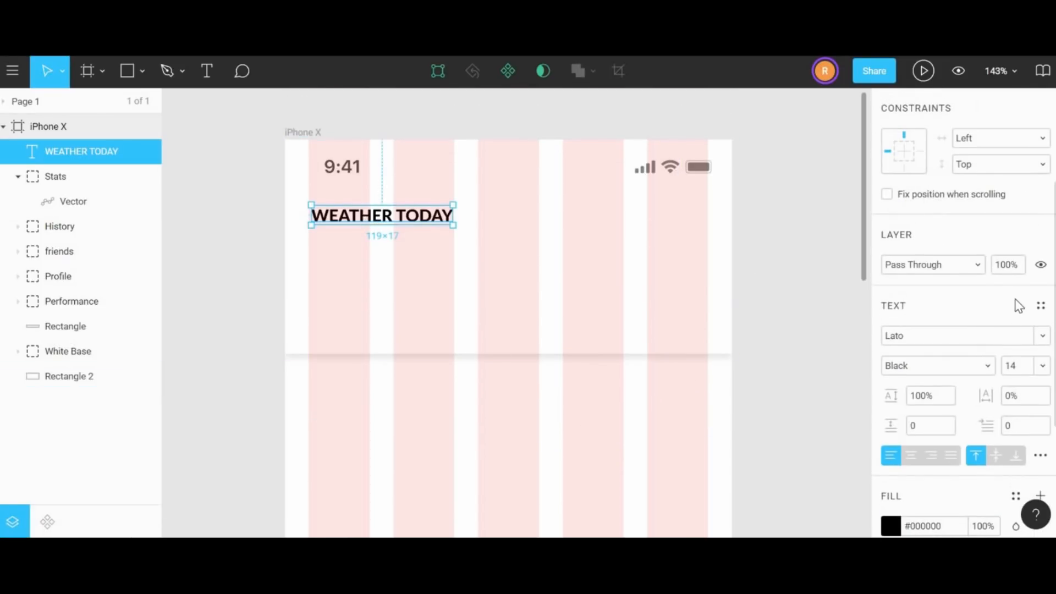
scroll(1021, 322, down, 3)
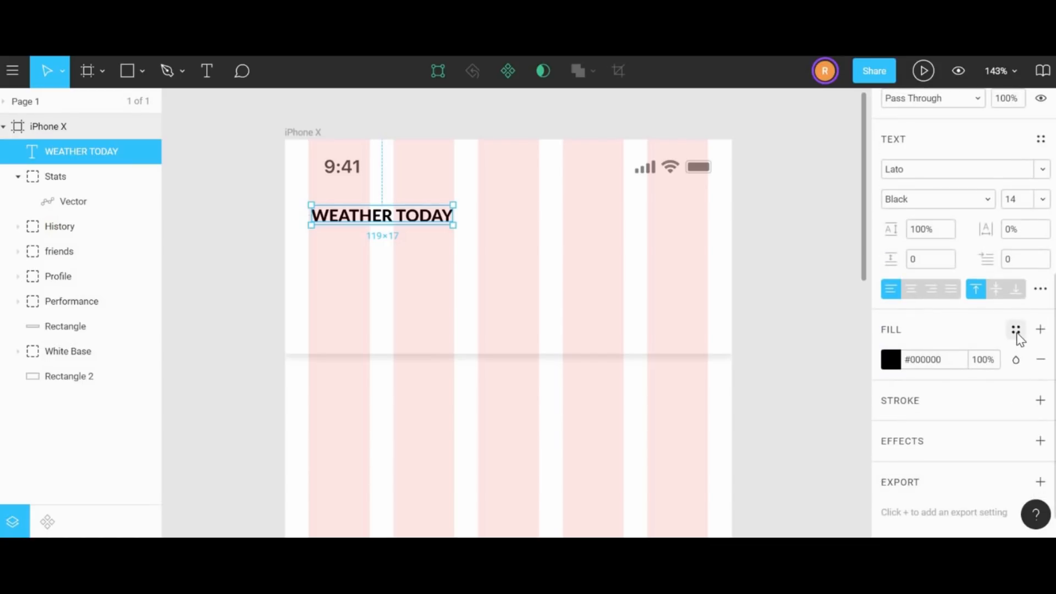
click(1017, 332)
click(904, 405)
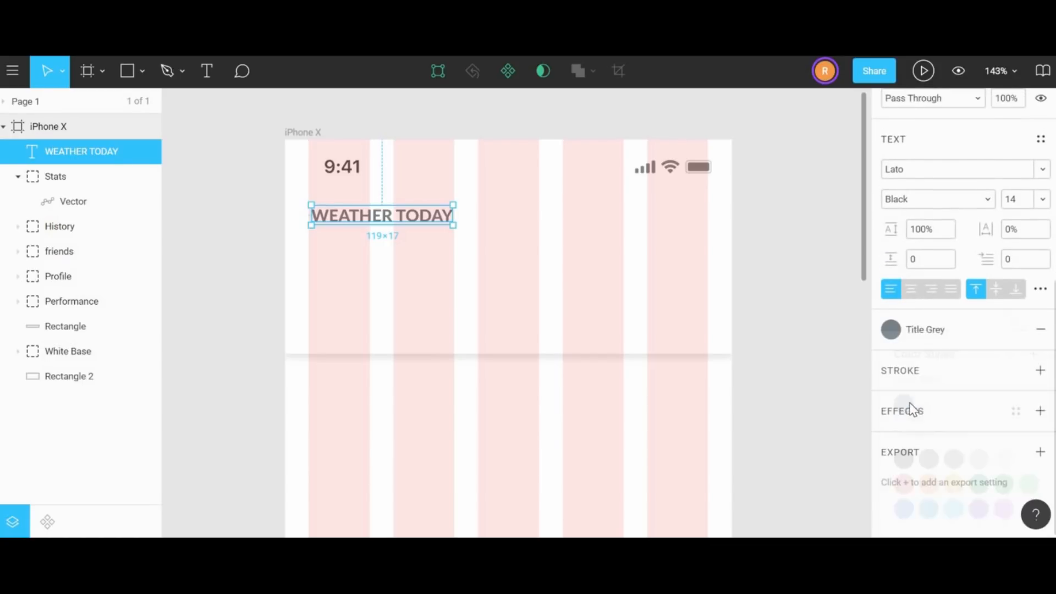
click(802, 227)
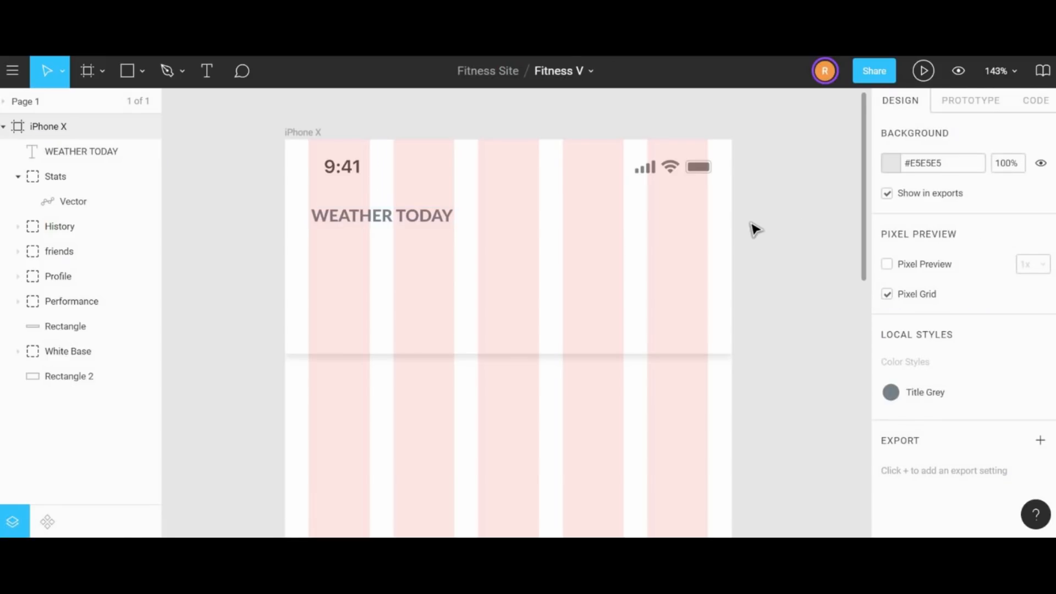
- Create a color style named "Red" from the fill of the lightning bolt icon in the bottom navigation bar
scroll(757, 236, down, 10)
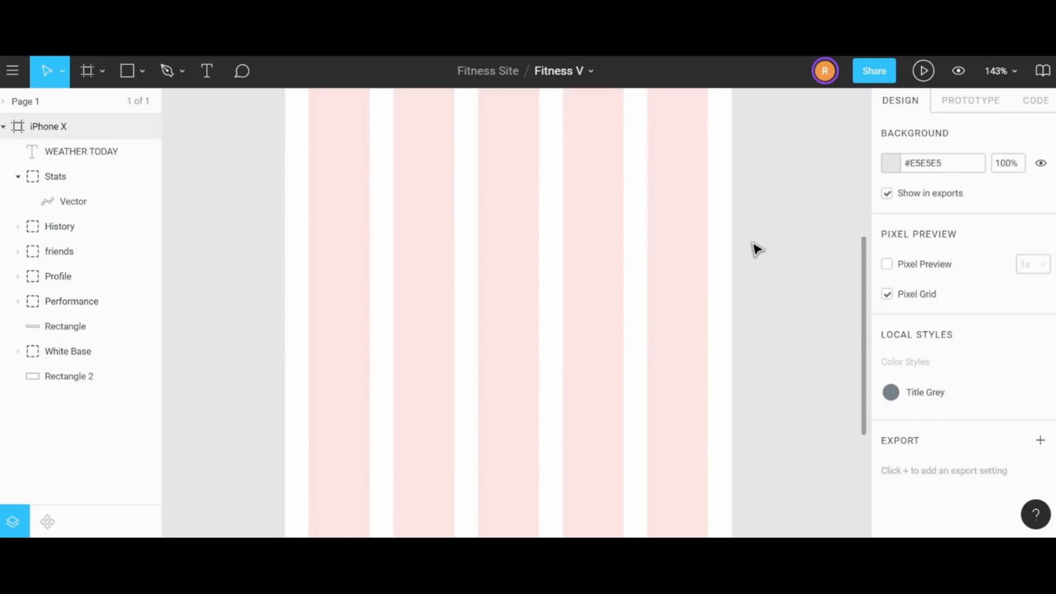
scroll(757, 252, up, 2)
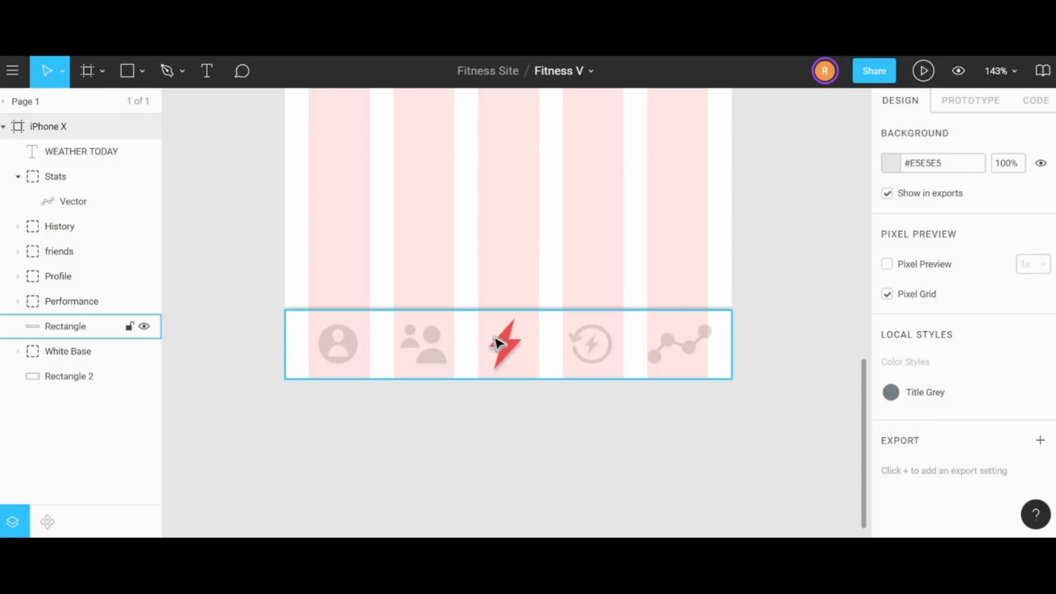
click(506, 348)
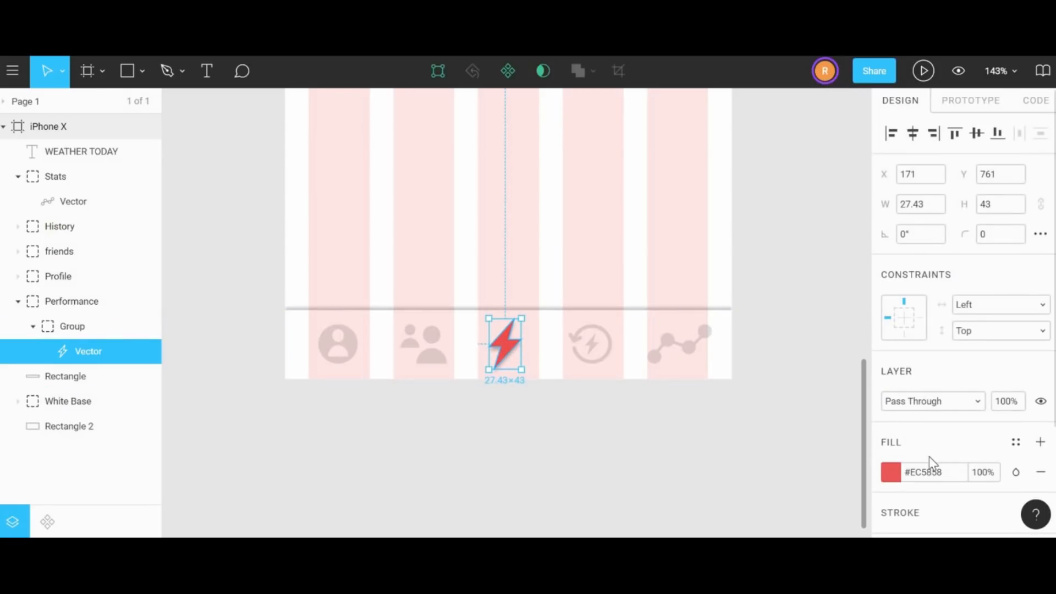
click(1016, 444)
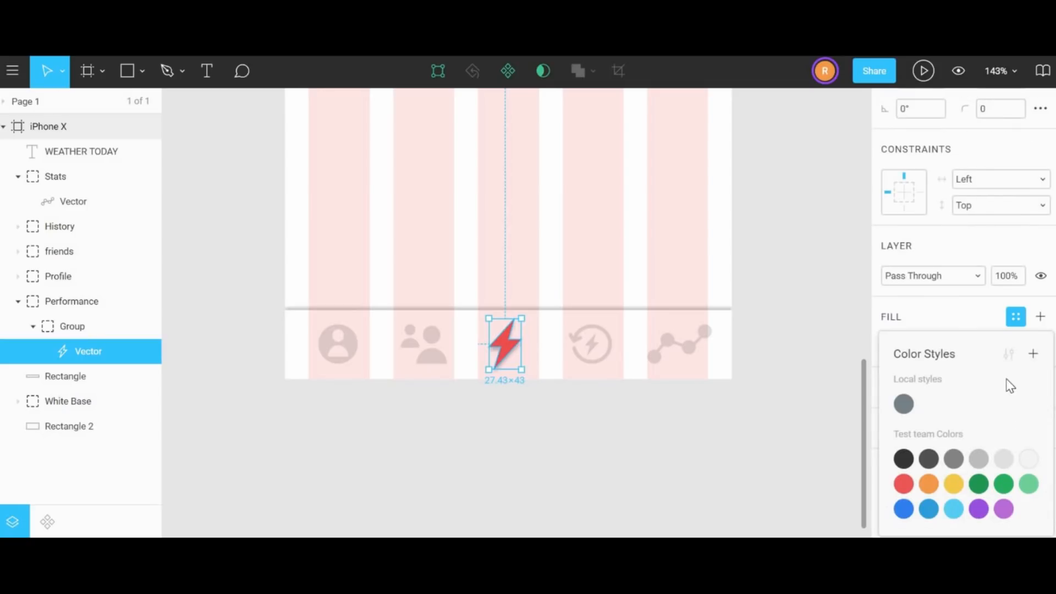
click(1034, 357)
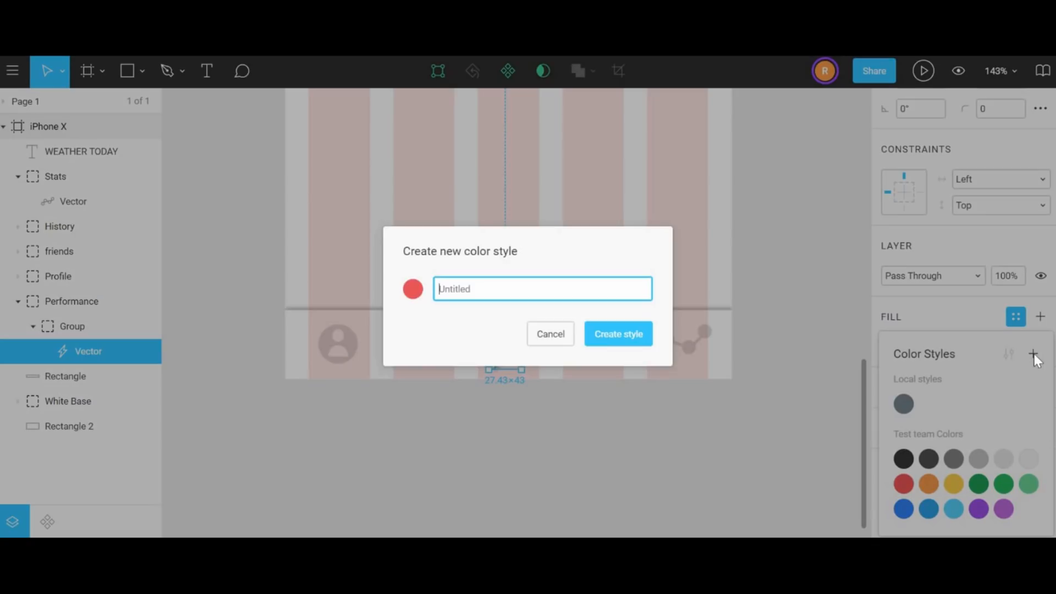
text(Red)
click(623, 342)
click(794, 275)
- Duplicate the WEATHER TODAY text, change the copy to "NEXT", and place it in the header at about X 294, Y 97
scroll(794, 278, up, 3)
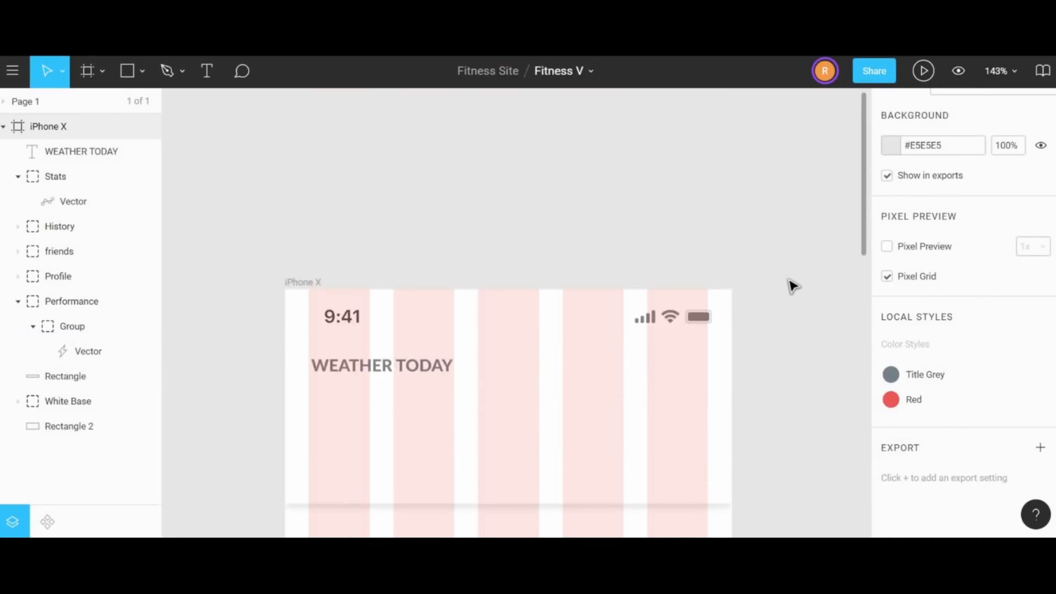
scroll(792, 291, down, 2)
click(379, 239)
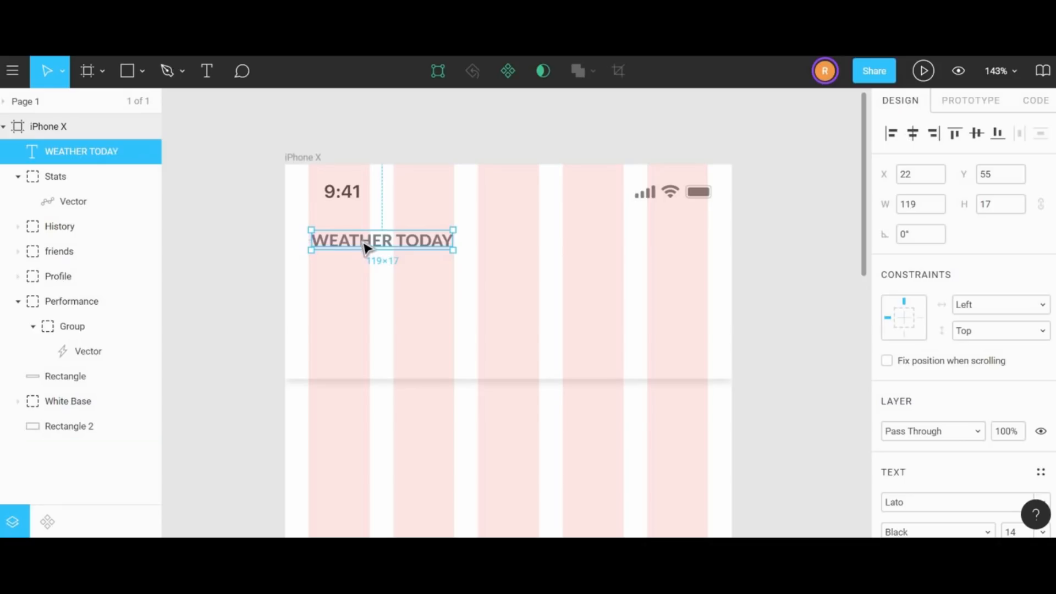
drag(366, 247, 610, 291)
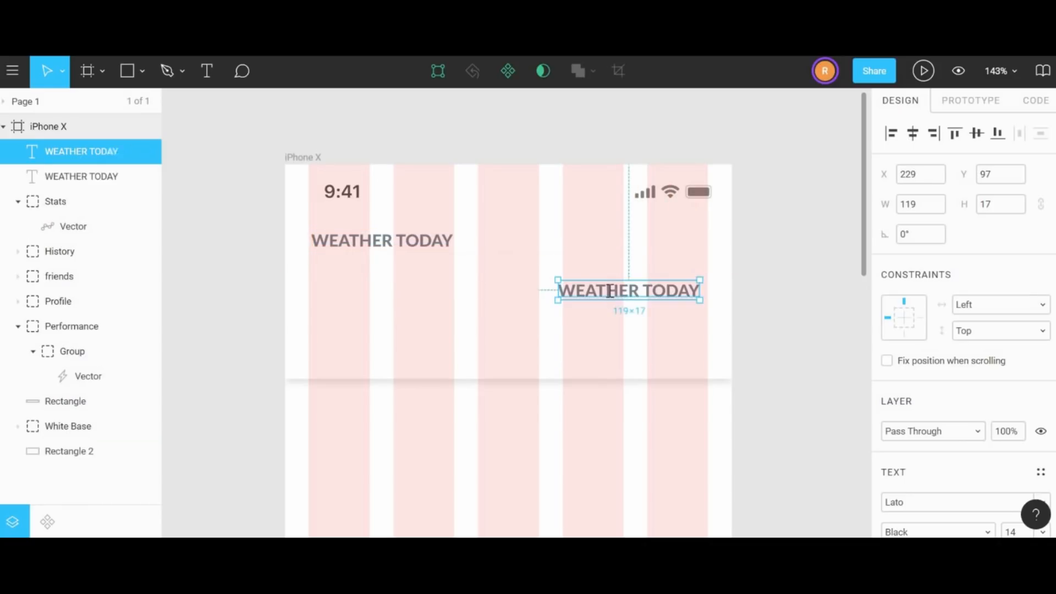
double_click(610, 292)
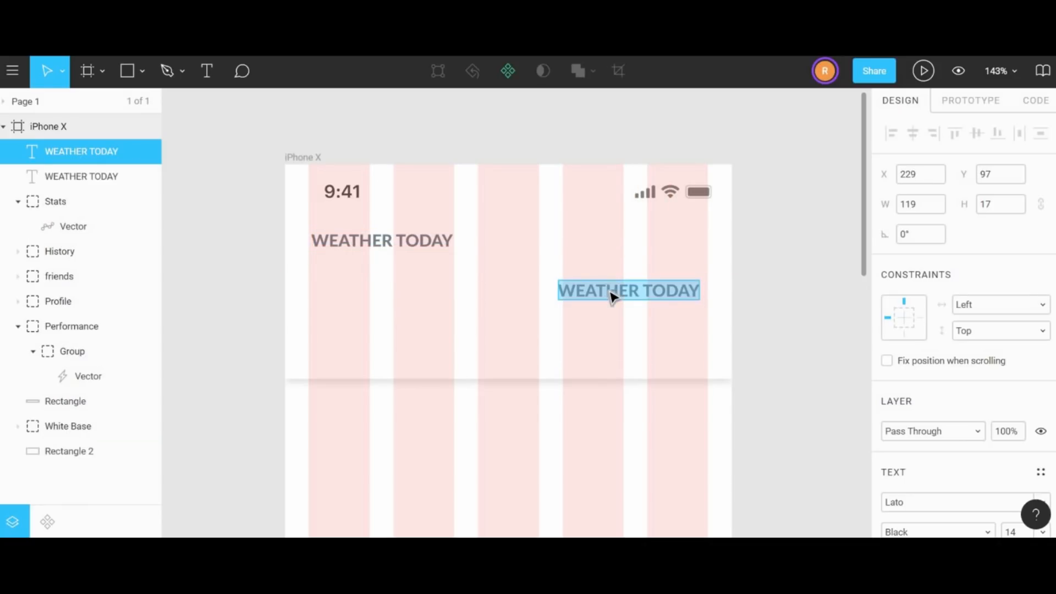
text(nex)
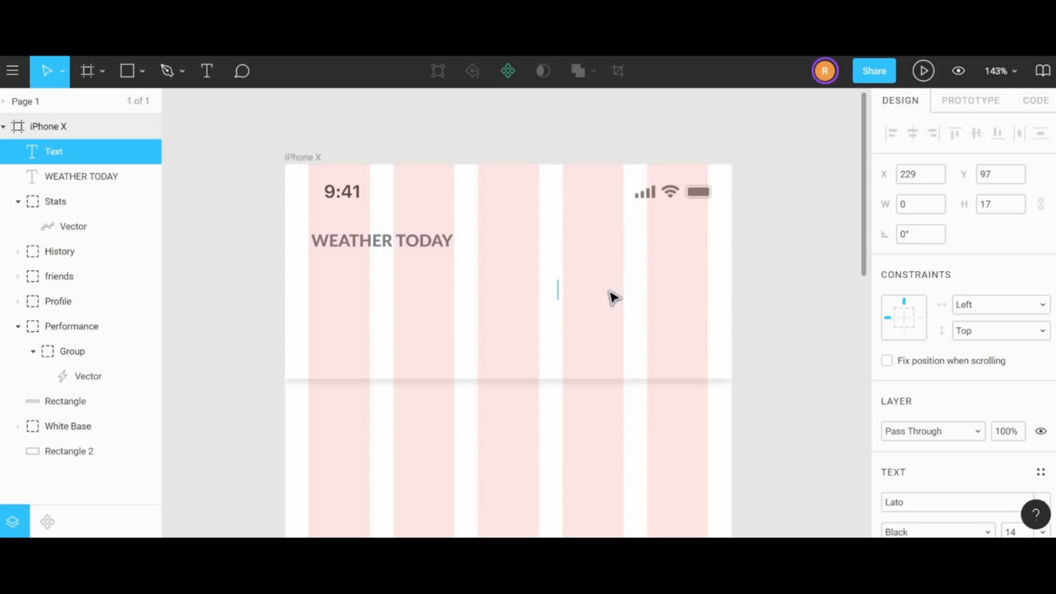
text(N)
text(T)
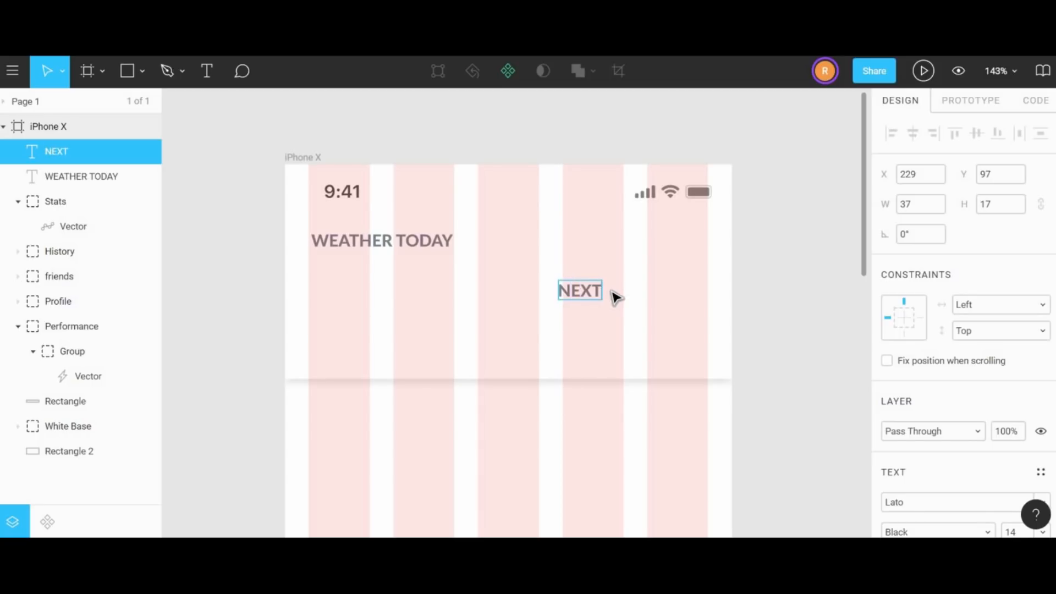
key(Escape)
drag(590, 295, 668, 300)
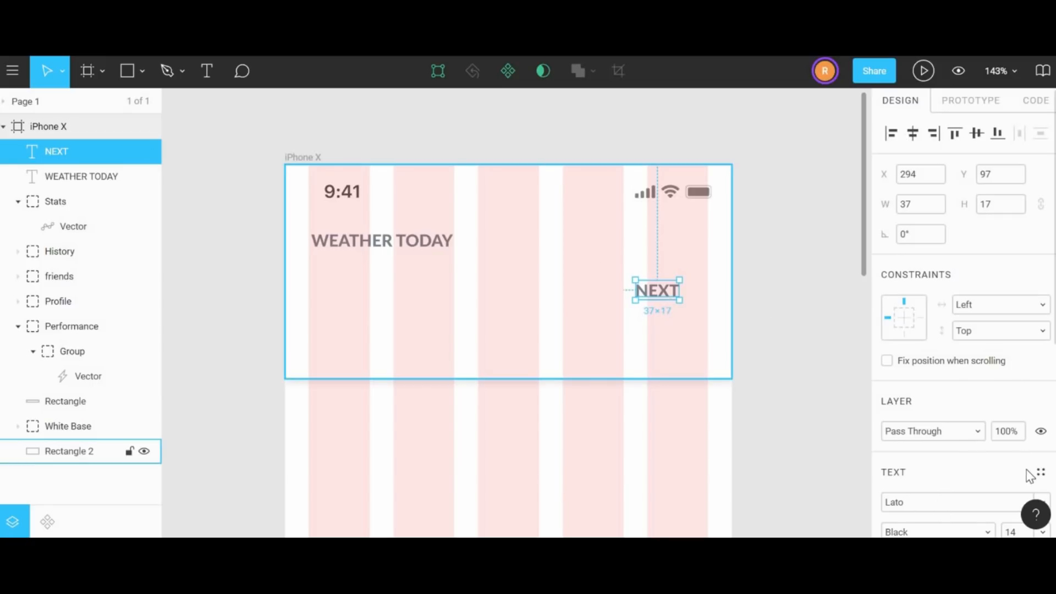
- Apply the Red color style to the fill of the NEXT text
click(1041, 474)
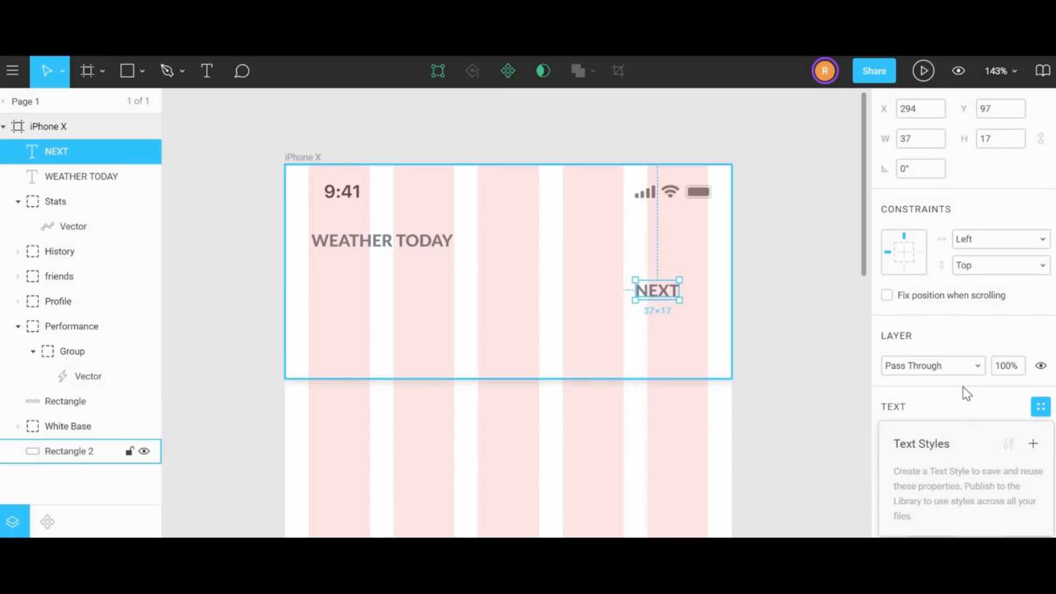
click(962, 406)
scroll(954, 358, down, 5)
click(892, 329)
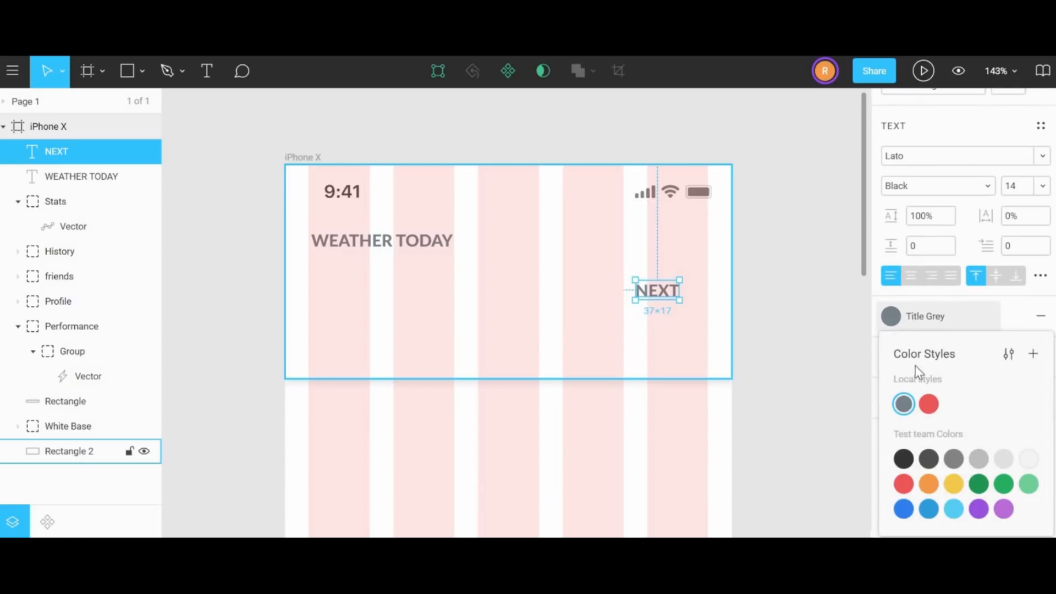
click(929, 404)
click(781, 252)
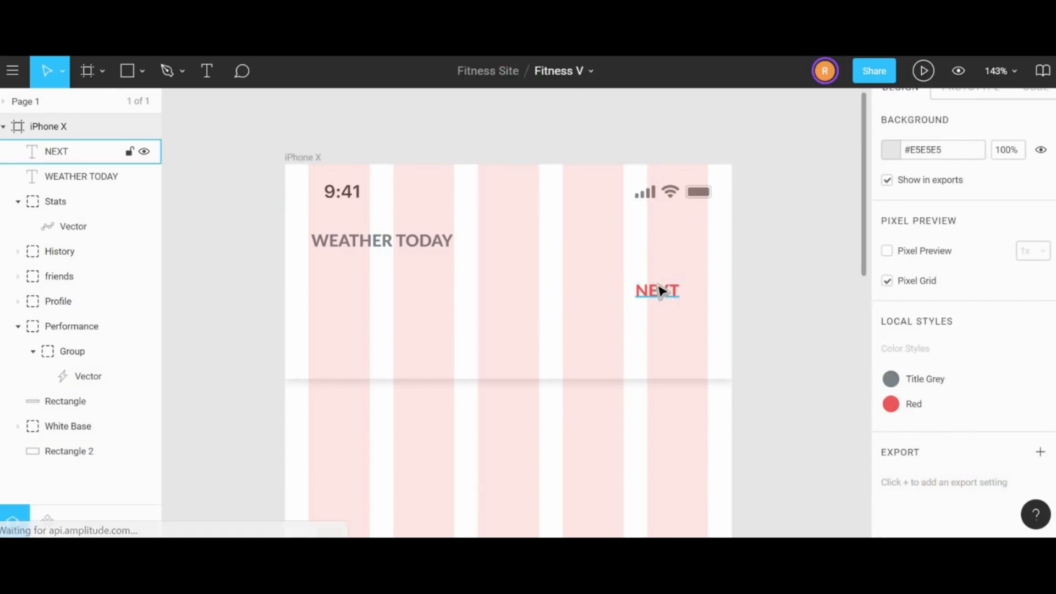
- Shift WEATHER TODAY slightly toward the frame's left edge and place NEXT in the last column at about X 304, Y 119
drag(668, 289, 695, 297)
click(366, 241)
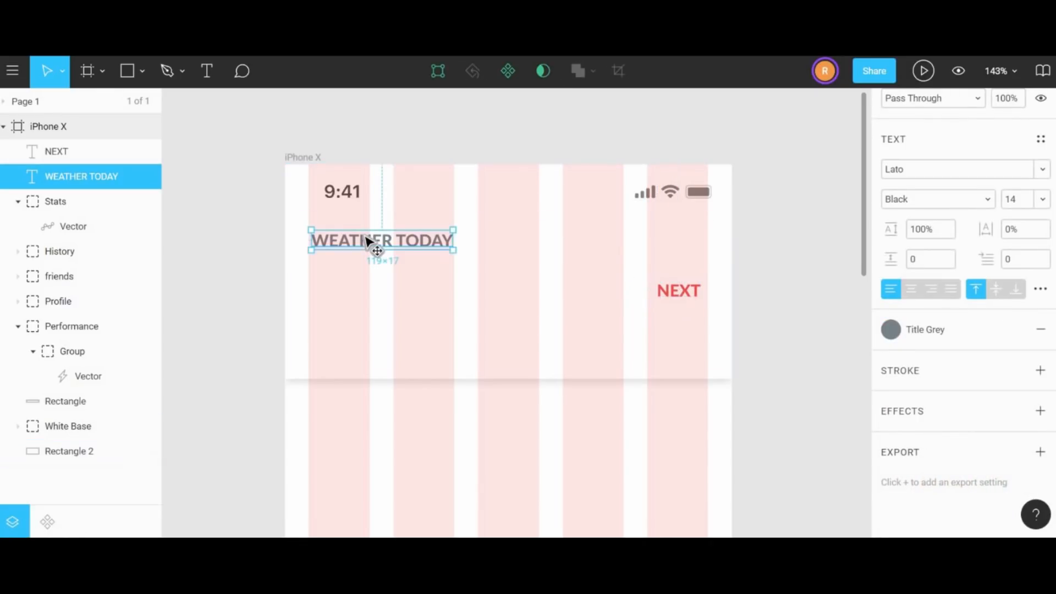
drag(366, 242, 358, 236)
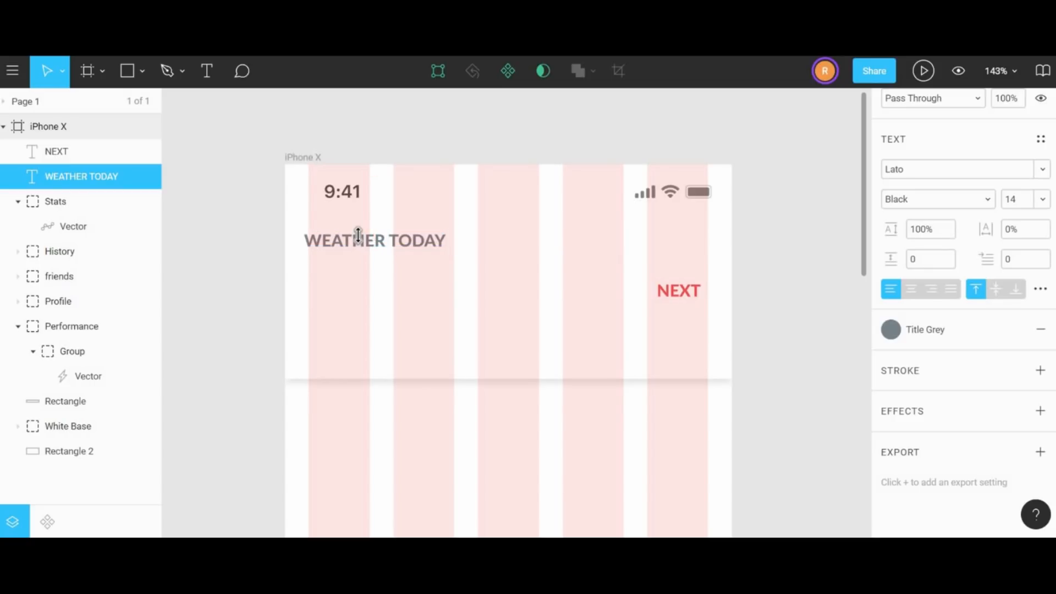
drag(677, 300, 685, 324)
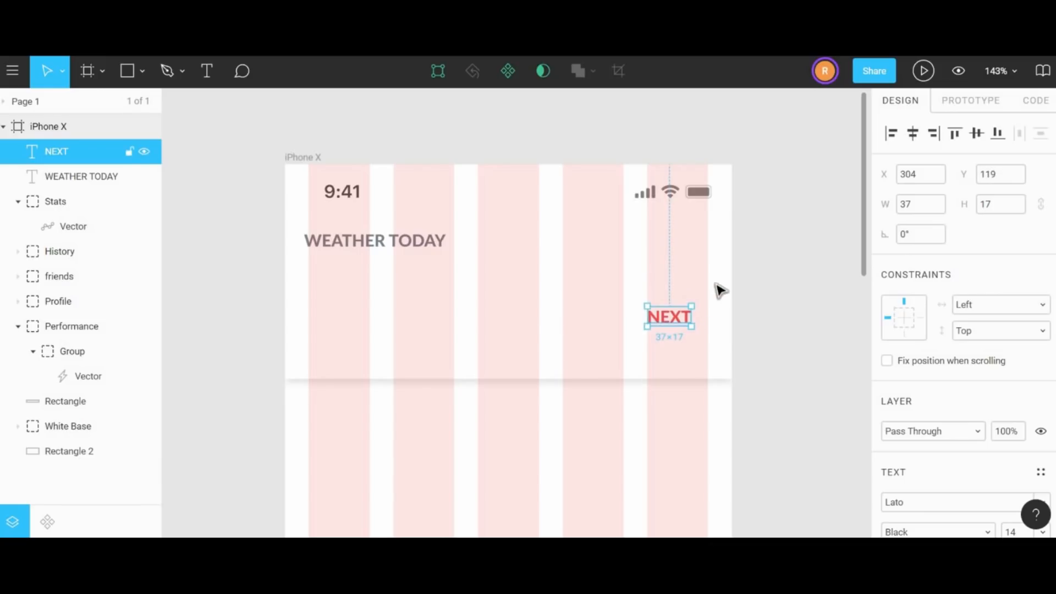
- Duplicate the WEATHER TODAY text to about X 105, Y 116 and change the copy to "Partly Cloudy"
click(395, 244)
drag(349, 247, 462, 318)
double_click(462, 318)
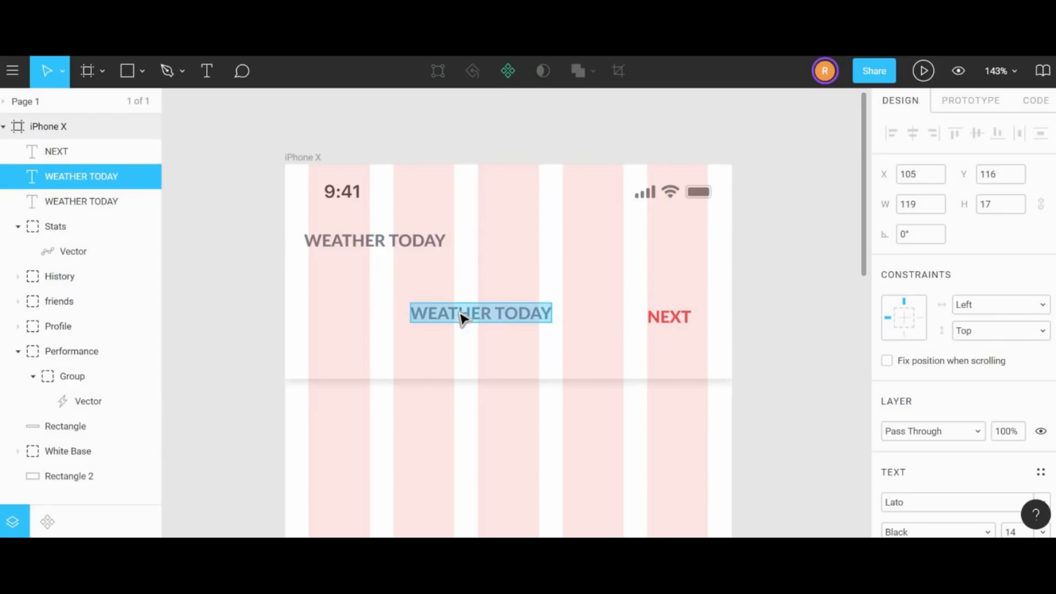
text(pAR)
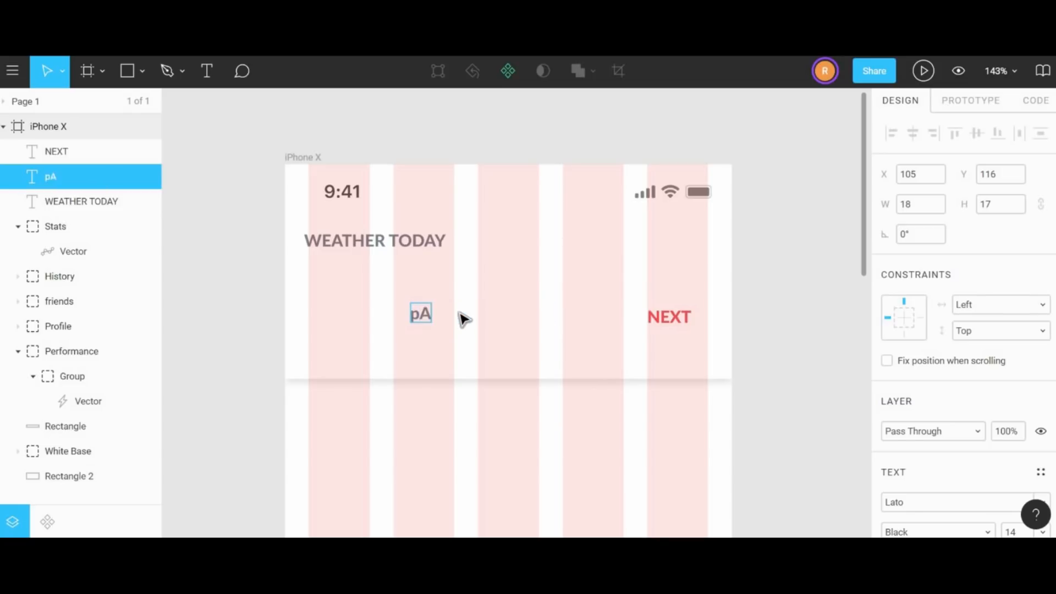
key(BackSpace)
key(BackSpace)
key(BackSpace)
text(Partly Cloudy)
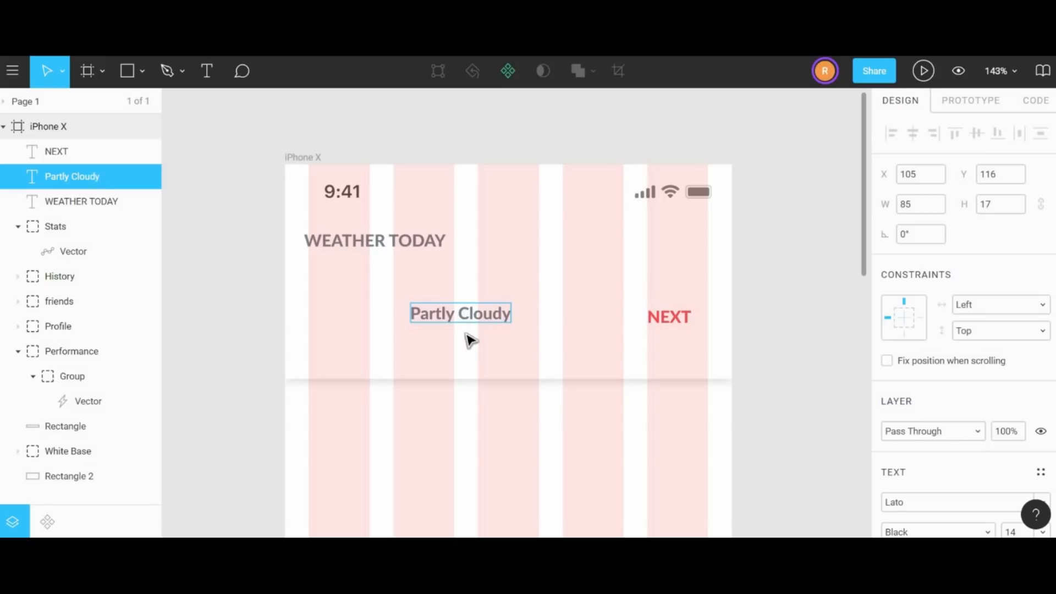
click(467, 336)
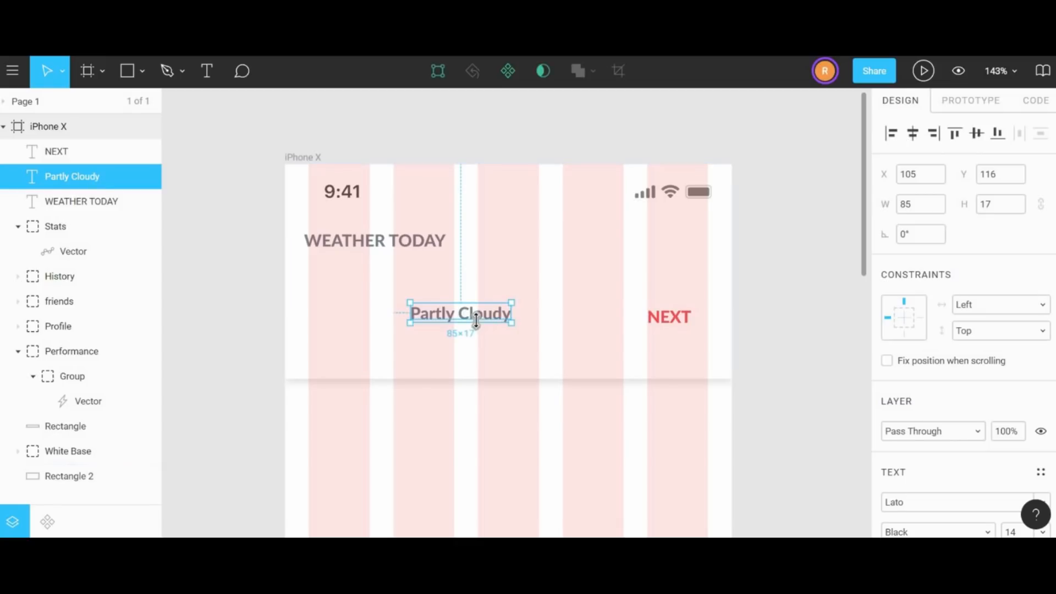
- Duplicate the Partly Cloudy text directly below itself at about X 105, Y 133 and change the copy to "Milwaukee, WI."
alt+drag(491, 317, 488, 341)
double_click(486, 337)
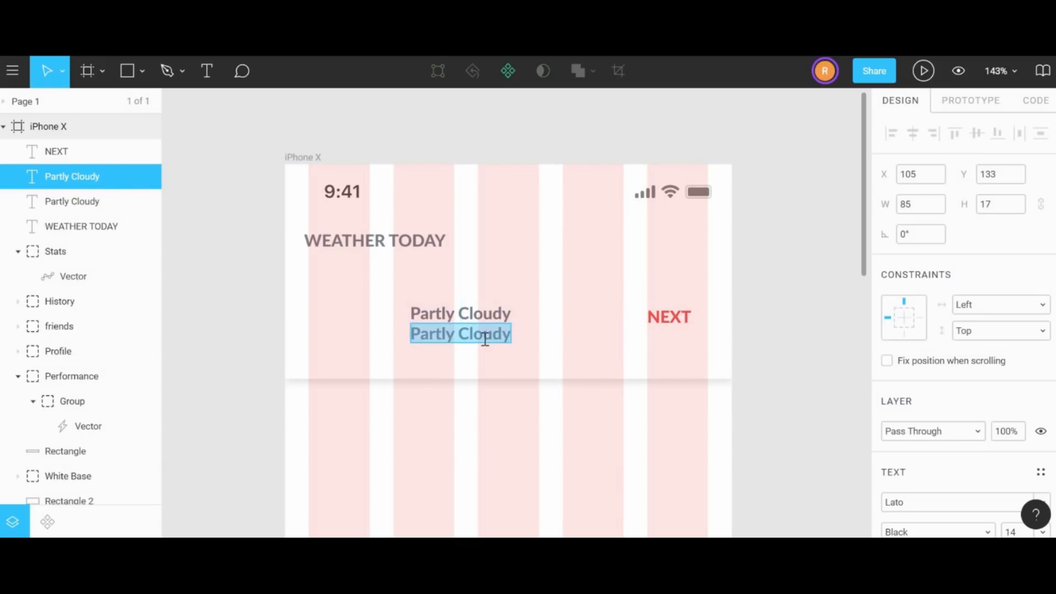
text(Milw)
text(auke)
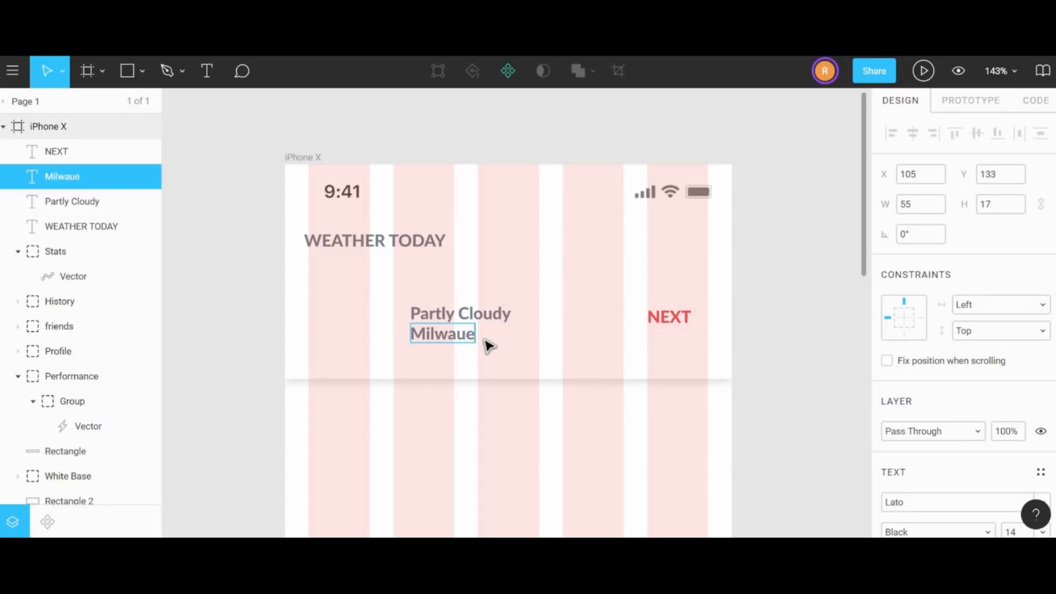
key(BackSpace)
text(kee, WI.)
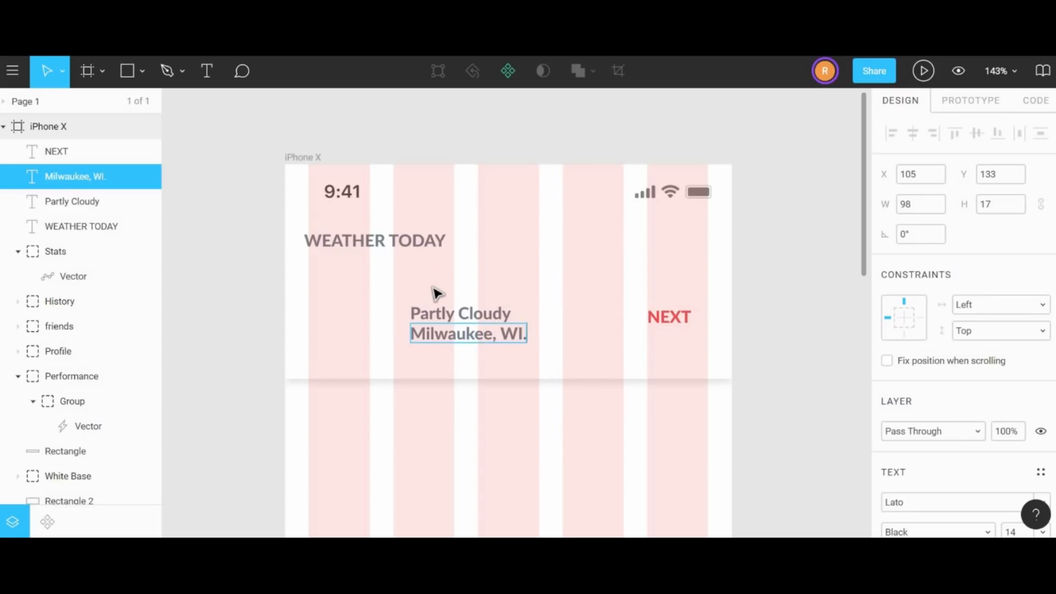
key(Escape)
- Set the font weight of both the Partly Cloudy and Milwaukee, WI. texts to Bold
shift+click(478, 315)
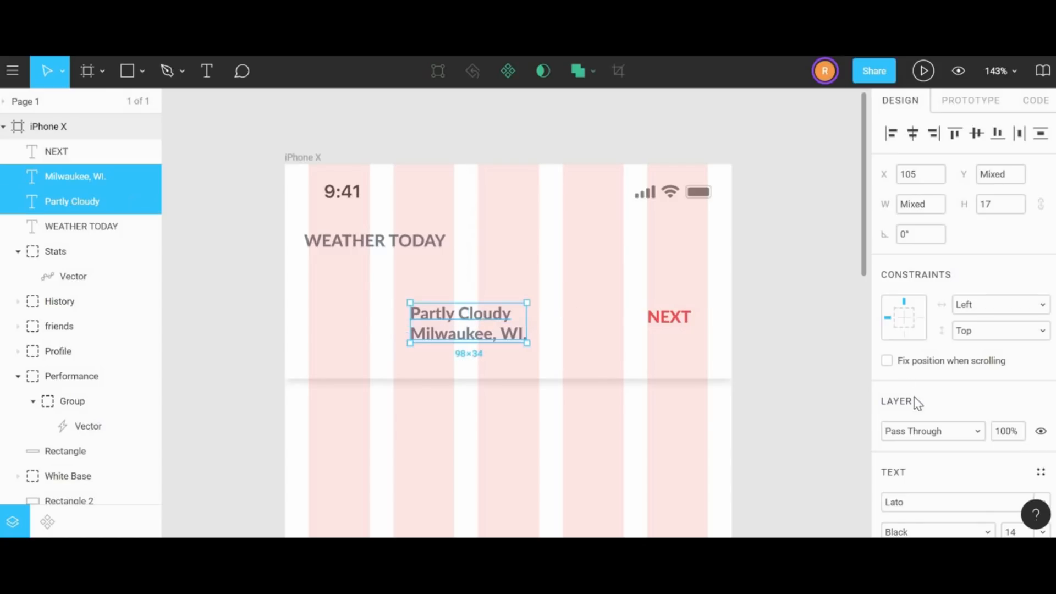
scroll(979, 418, down, 3)
click(988, 372)
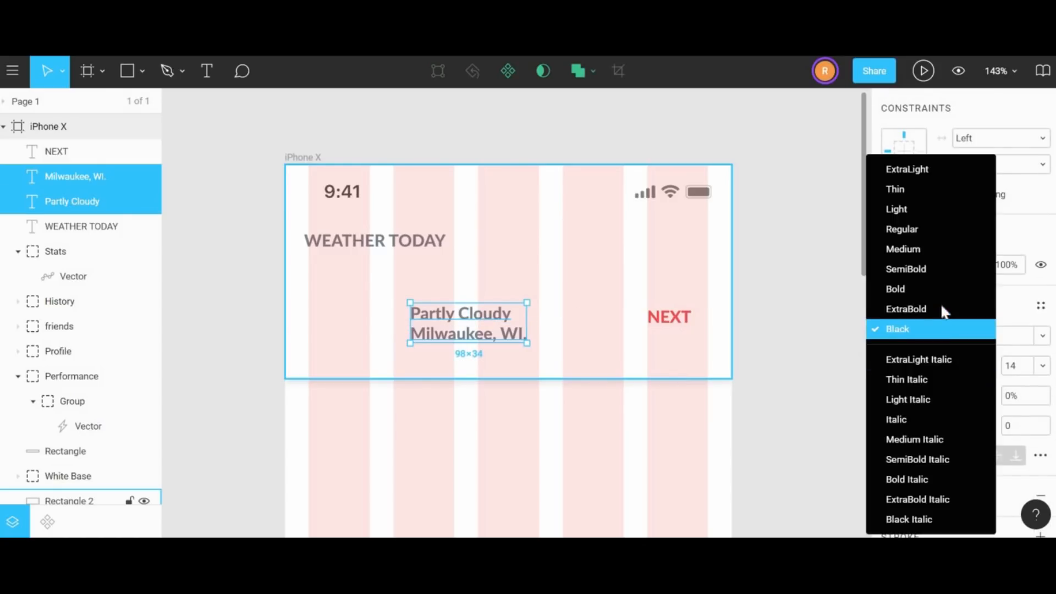
click(938, 292)
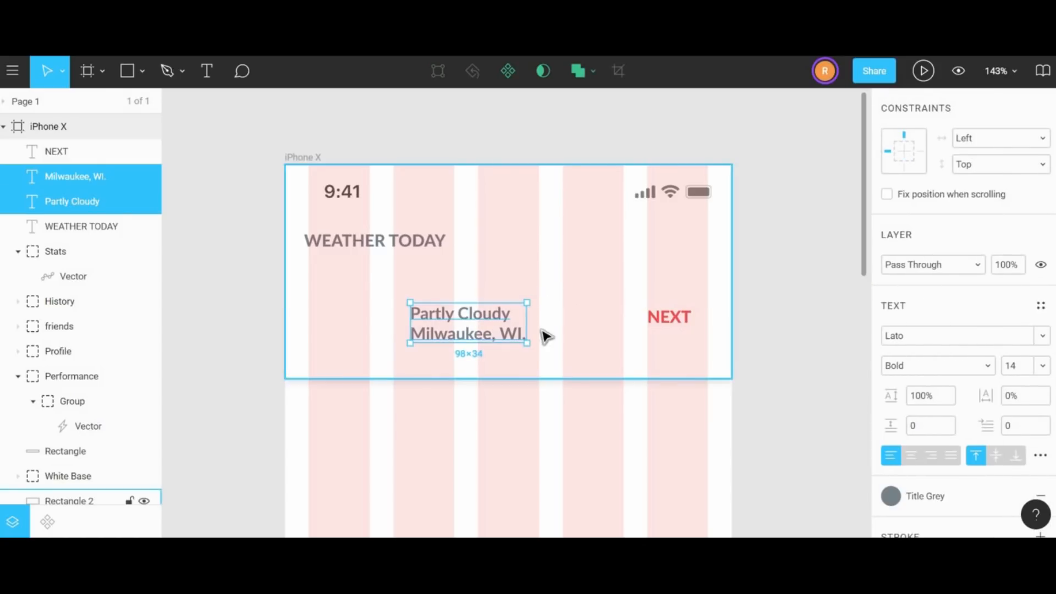
click(542, 334)
- Set the layer opacity of the Milwaukee, WI. text to 50%
click(523, 339)
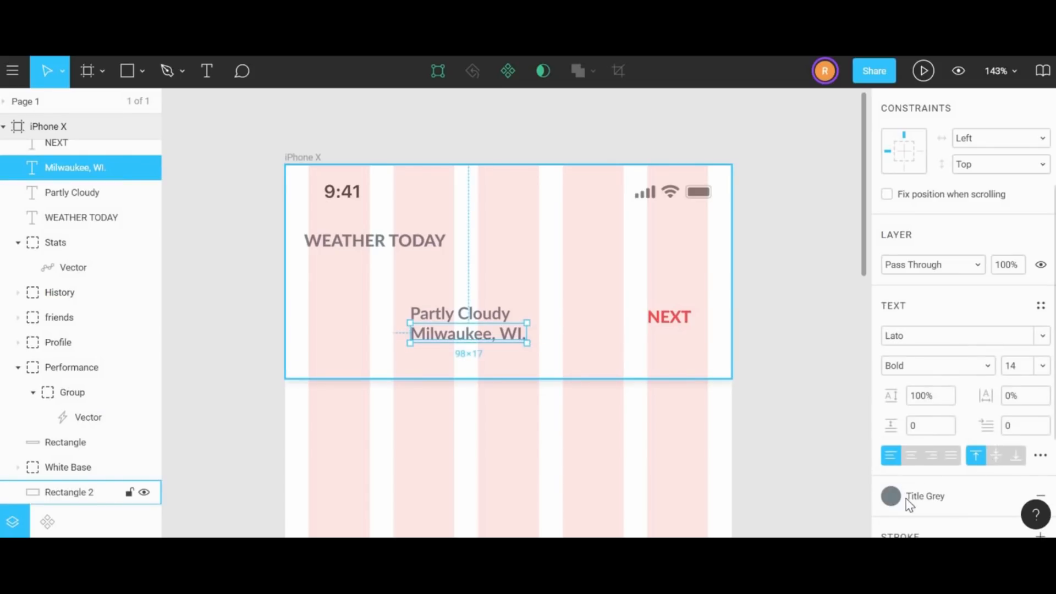
click(1007, 266)
key(Return)
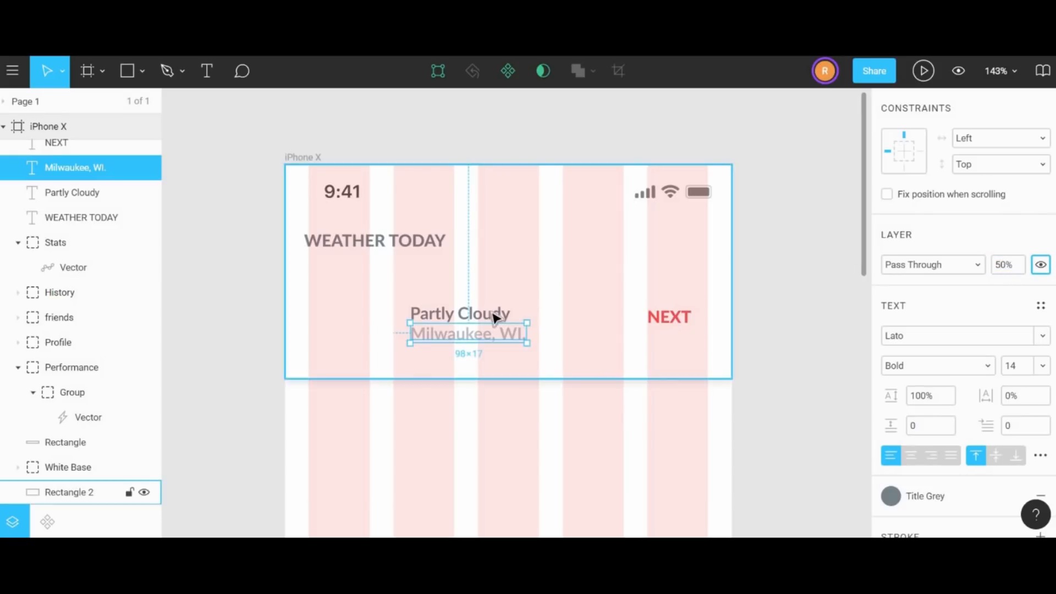
- Move the Partly Cloudy and Milwaukee, WI. texts together lower in the header, flush with the second column's left edge
click(494, 312)
shift+click(497, 337)
drag(497, 318, 437, 335)
click(467, 302)
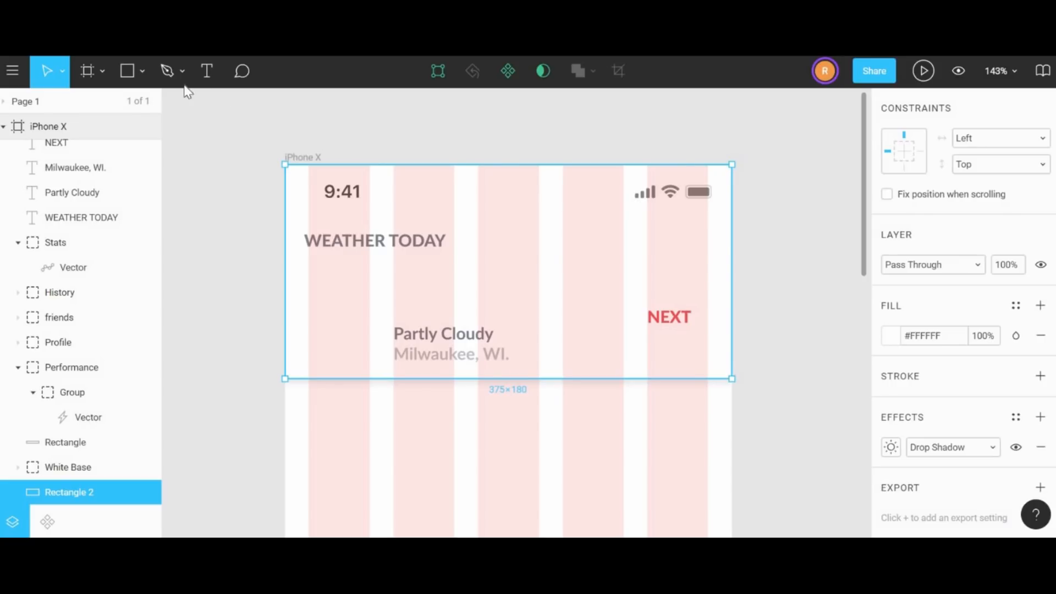
- Draw a circle of about 38 by 38 above Partly Cloudy and three overlapping circles of about 27 by 27 beside it
click(143, 74)
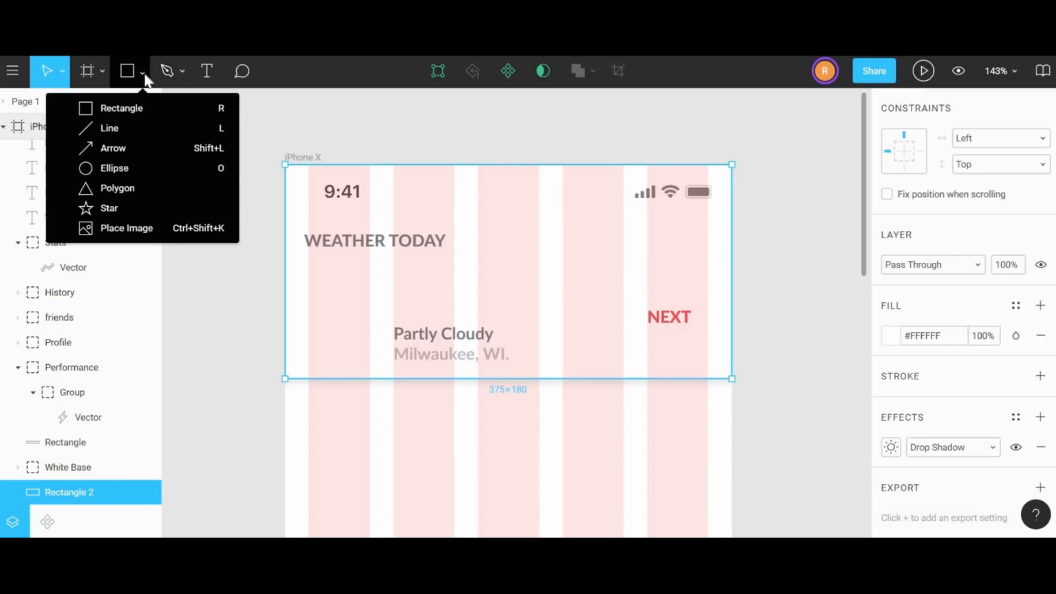
click(106, 176)
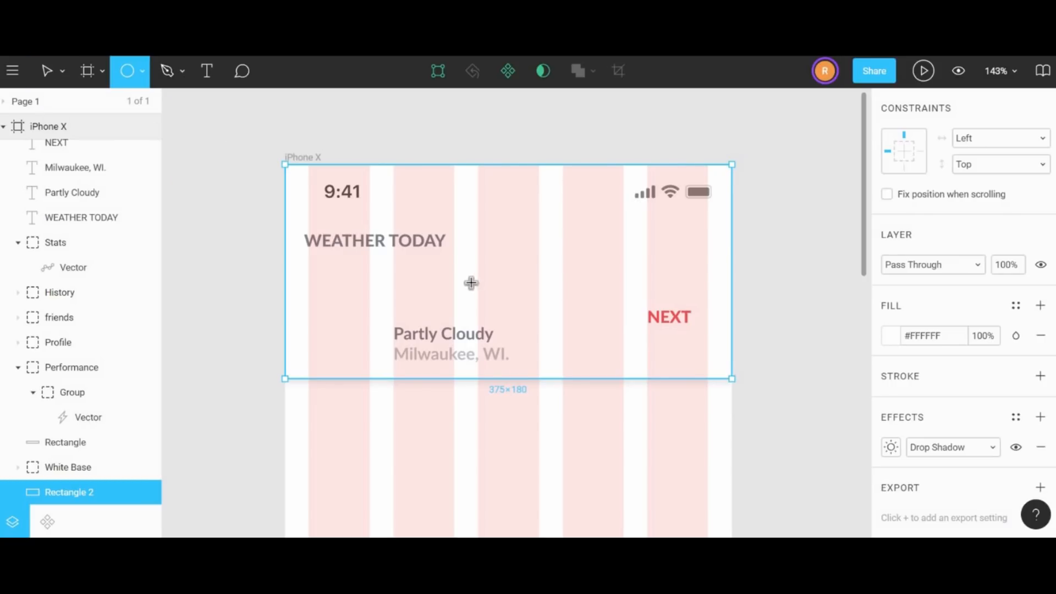
mouse_move(455, 261)
mouse_down()
mouse_move(500, 306)
mouse_move(459, 279)
mouse_move(472, 283)
mouse_move(478, 269)
mouse_move(423, 276)
mouse_up()
drag(438, 306, 426, 294)
drag(415, 287, 394, 295)
mouse_move(394, 296)
mouse_down()
mouse_move(423, 282)
mouse_move(429, 291)
mouse_move(400, 283)
mouse_up()
click(385, 296)
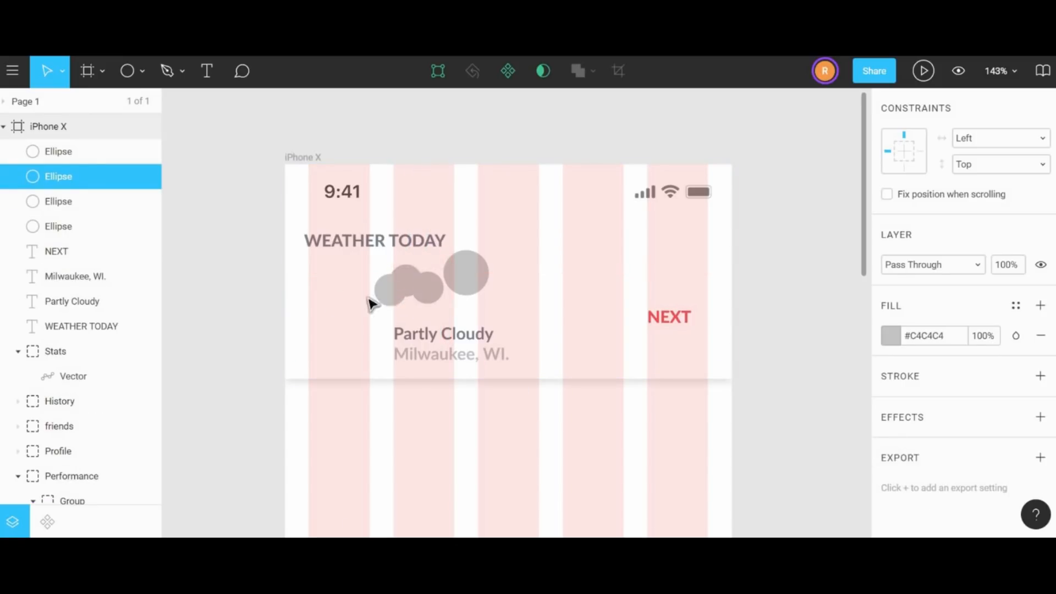
- Nudge the middle small circle between its neighbours and unite the three small circles into one cloud shape
click(432, 293)
click(451, 291)
click(430, 288)
shift+click(404, 279)
shift+click(383, 290)
click(403, 333)
click(412, 281)
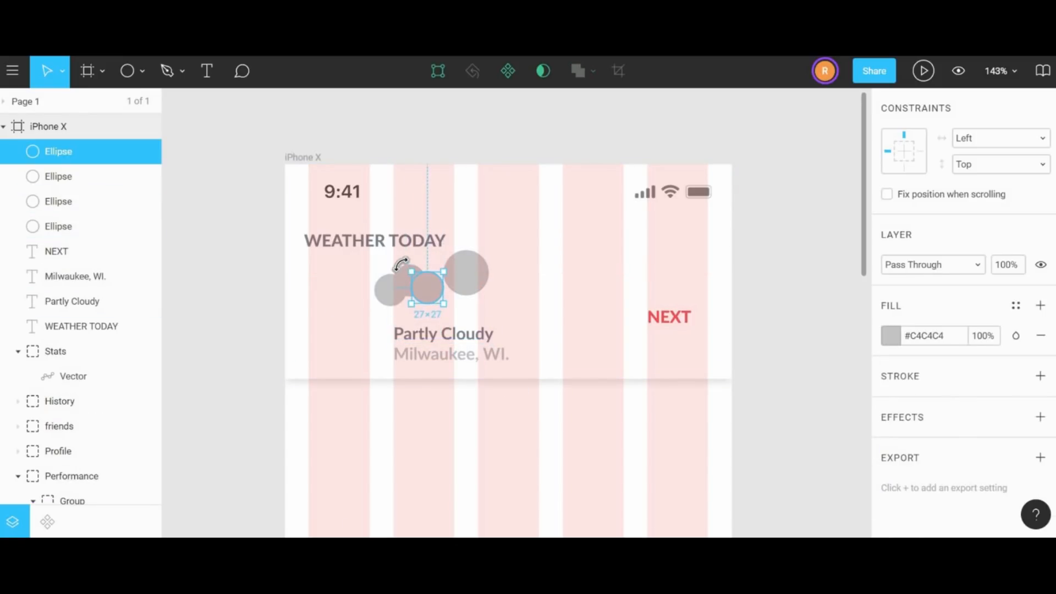
drag(402, 269, 408, 280)
shift+click(431, 288)
shift+click(385, 291)
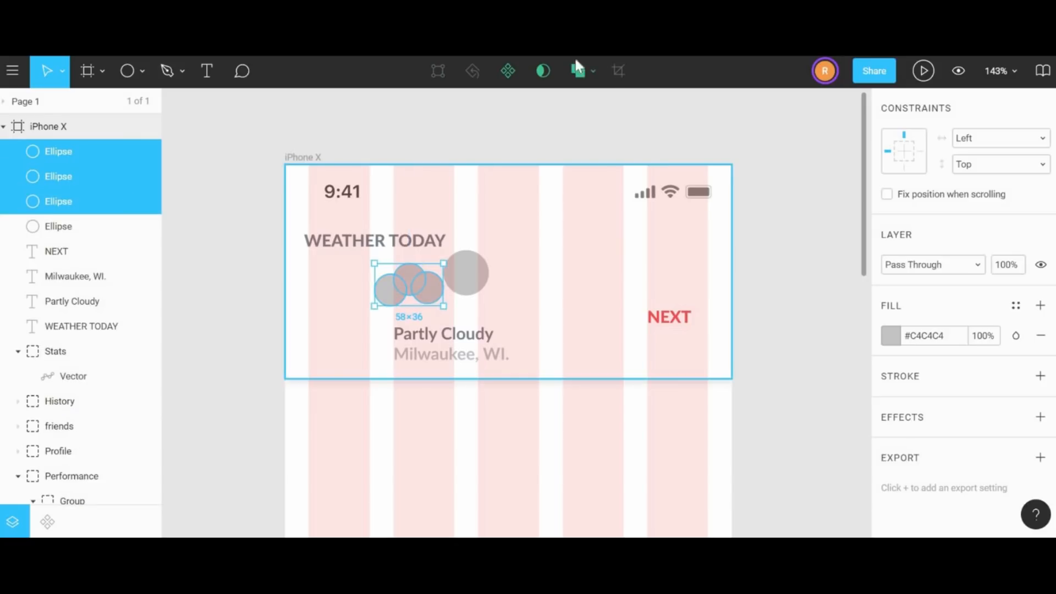
click(578, 71)
click(473, 149)
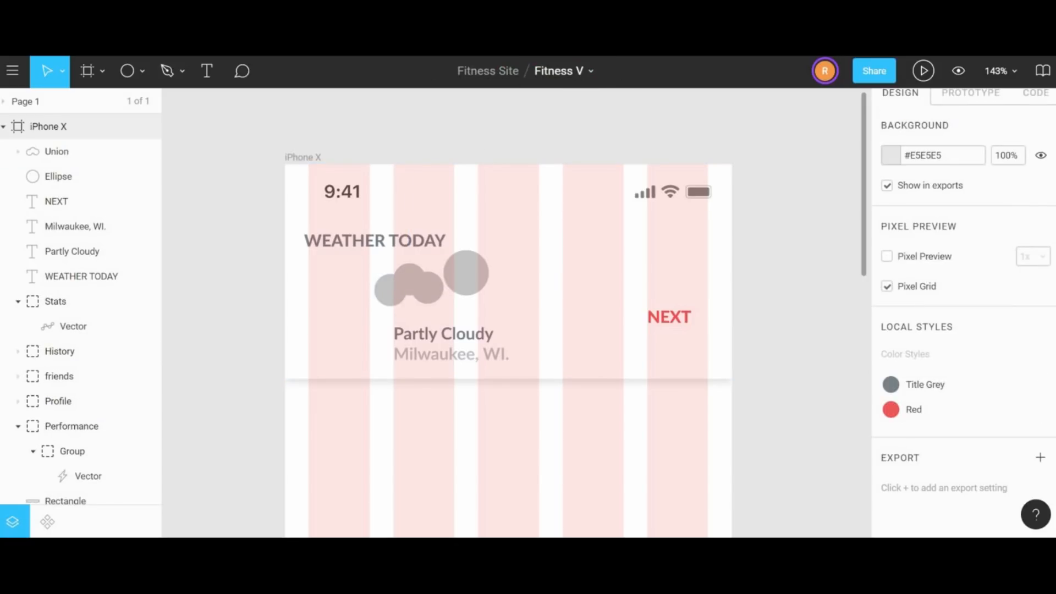
- Scale the cloud down to about 53 by 33 and bring the large circle close beside it above Partly Cloudy
click(410, 284)
key(Delete)
click(467, 276)
drag(472, 276, 426, 288)
drag(439, 310, 415, 287)
mouse_move(415, 288)
mouse_down()
mouse_move(401, 293)
mouse_move(439, 290)
mouse_move(408, 304)
mouse_up()
shift+click(393, 293)
shift+click(412, 278)
click(575, 71)
shift+click(467, 274)
click(461, 312)
click(448, 290)
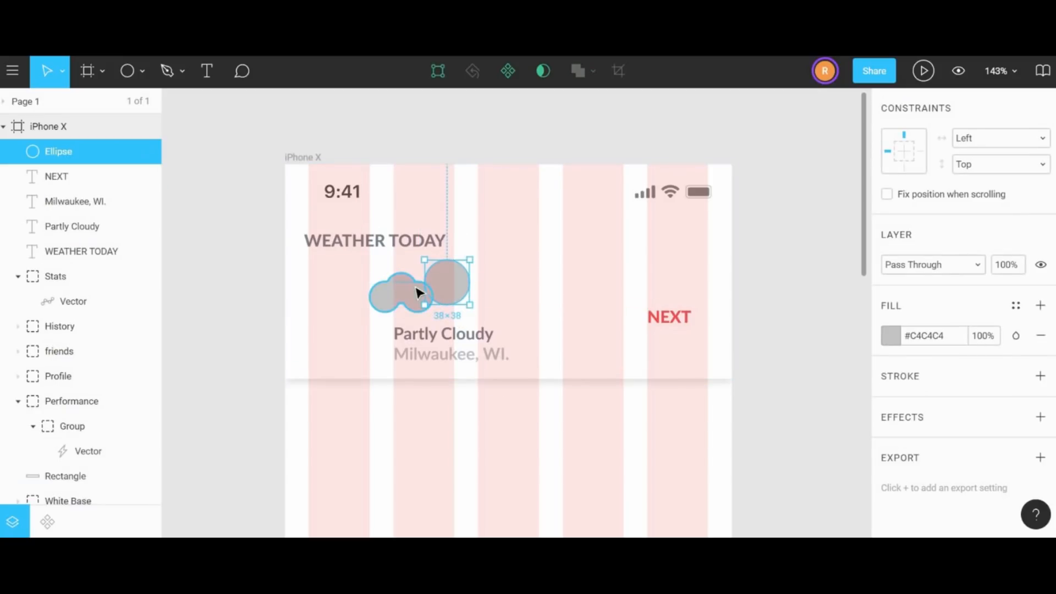
- Apply the Yellow color style to the large circle and shift it so it partly overlaps behind the cloud
click(1016, 306)
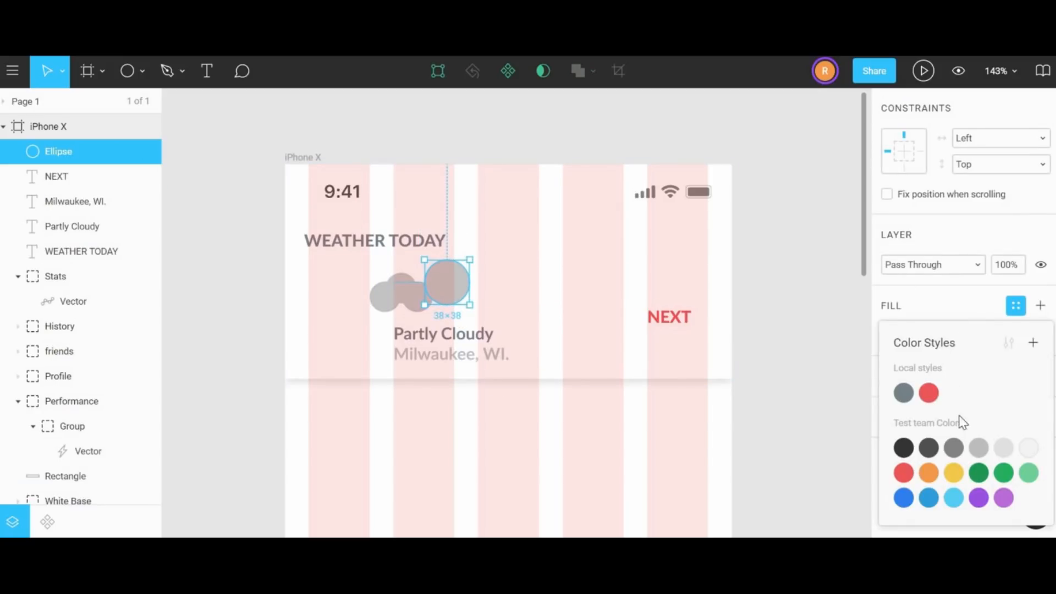
click(953, 474)
click(528, 123)
mouse_move(399, 293)
mouse_down()
mouse_move(413, 289)
mouse_move(404, 294)
mouse_up()
key(ctrl+z)
key(ctrl+z)
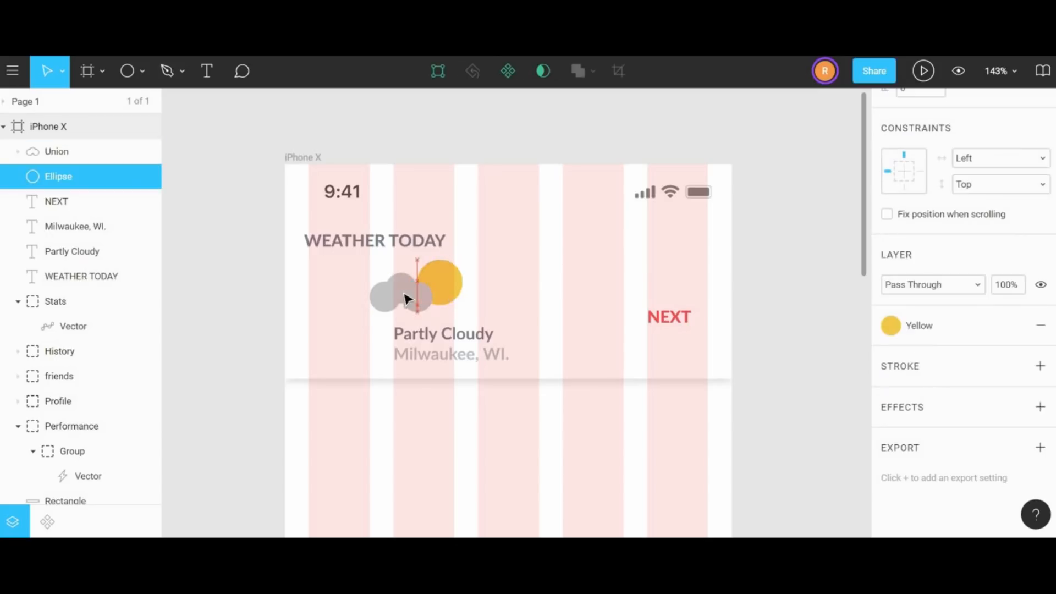
- Apply the Gray 6 color style to the cloud and enlarge the sun and cloud together to about 86 by 48
click(404, 295)
click(1016, 297)
click(1004, 439)
click(962, 318)
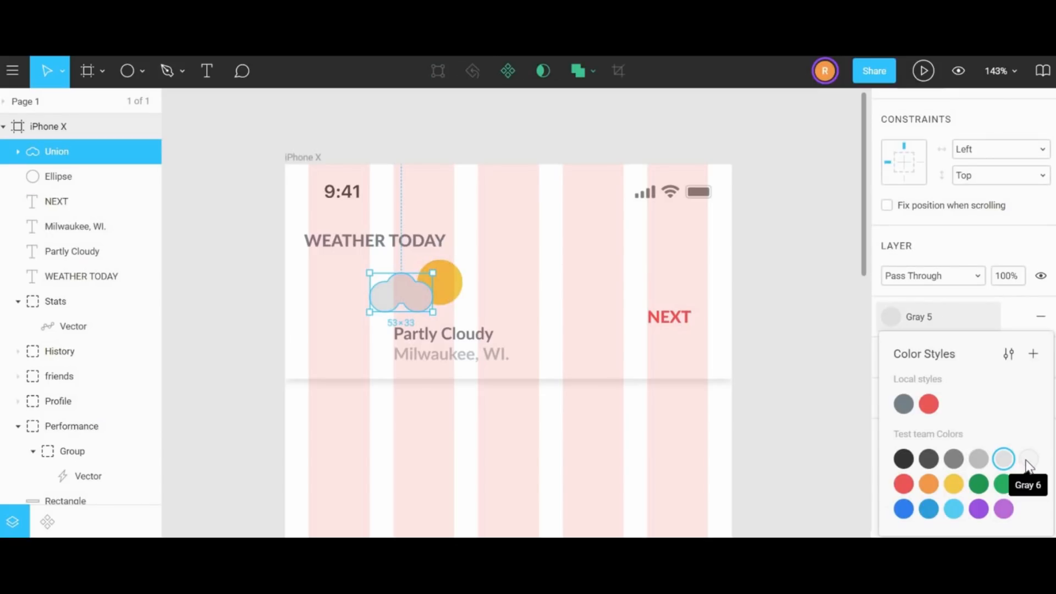
click(436, 282)
shift+click(404, 292)
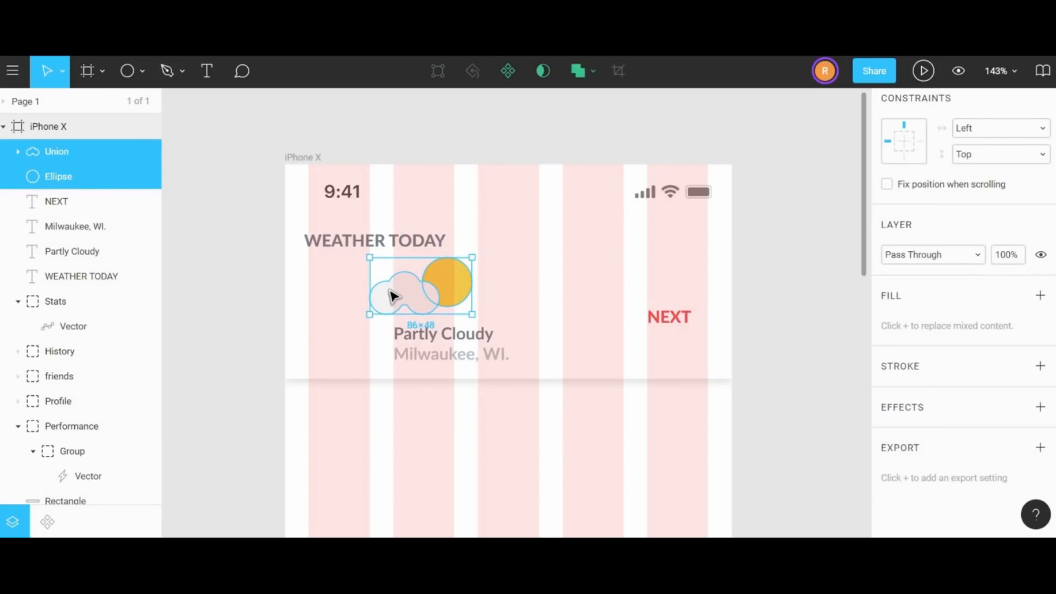
- Duplicate the WEATHER TODAY text beside the sun and change the copy to "66°"
drag(382, 247, 517, 286)
double_click(516, 283)
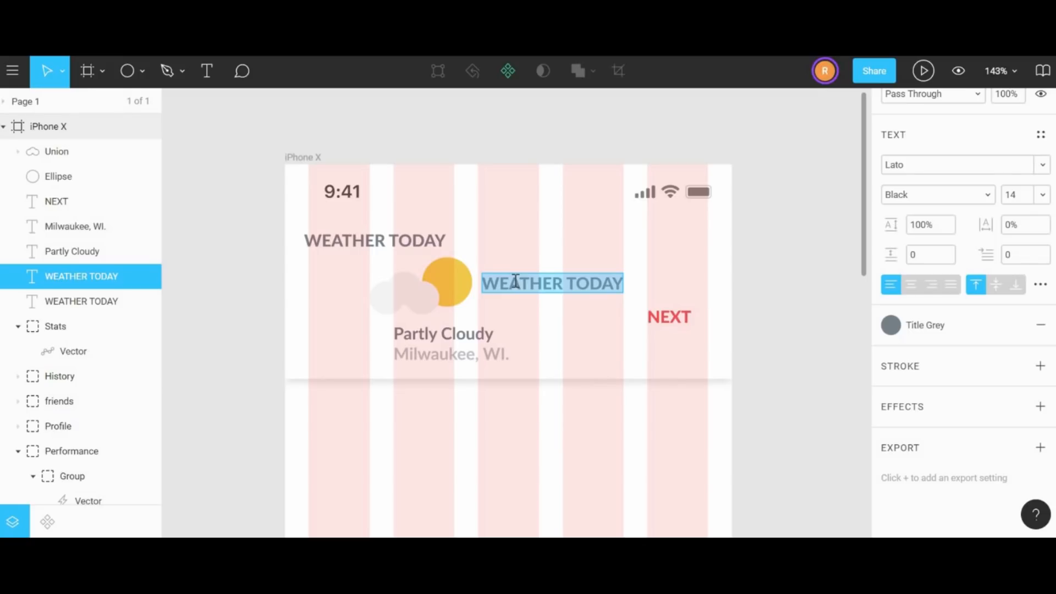
text(66)
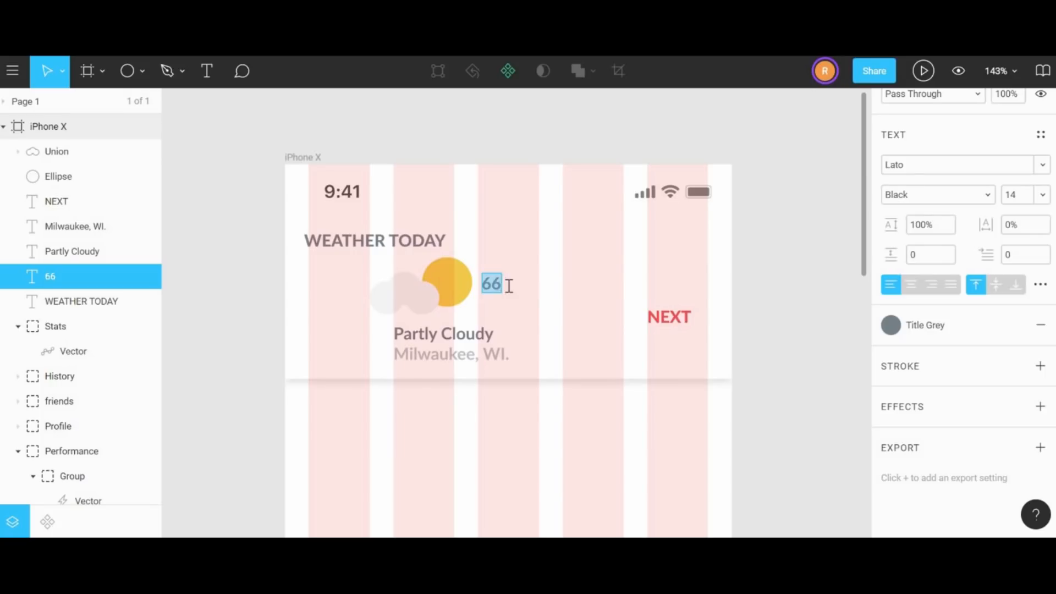
text(°)
key(Escape)
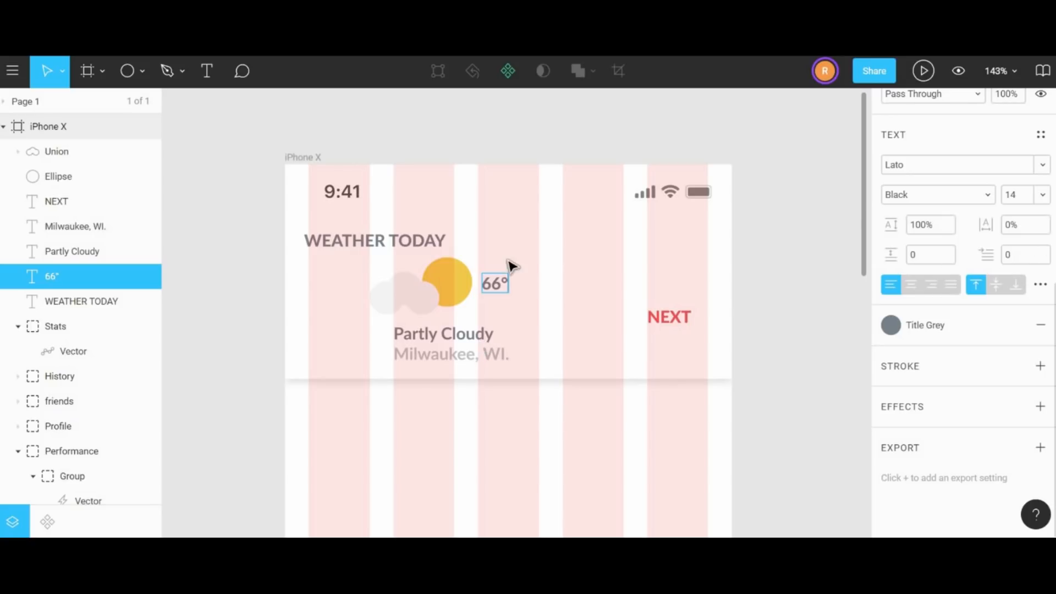
key(Escape)
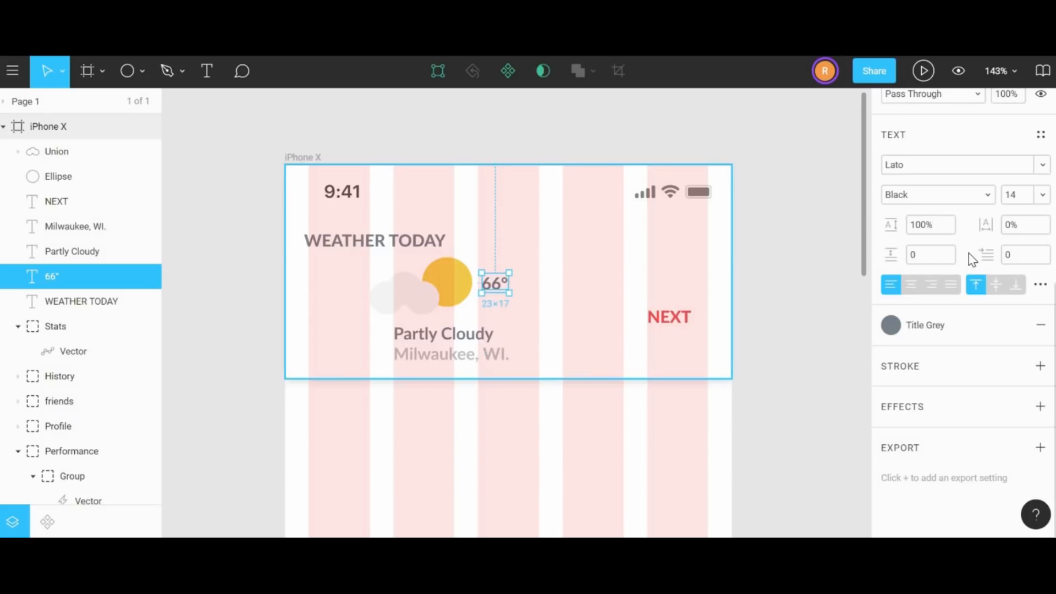
- Set the font size of the 66° text to 36 and align it next to the sun at the third column's left edge
click(1018, 195)
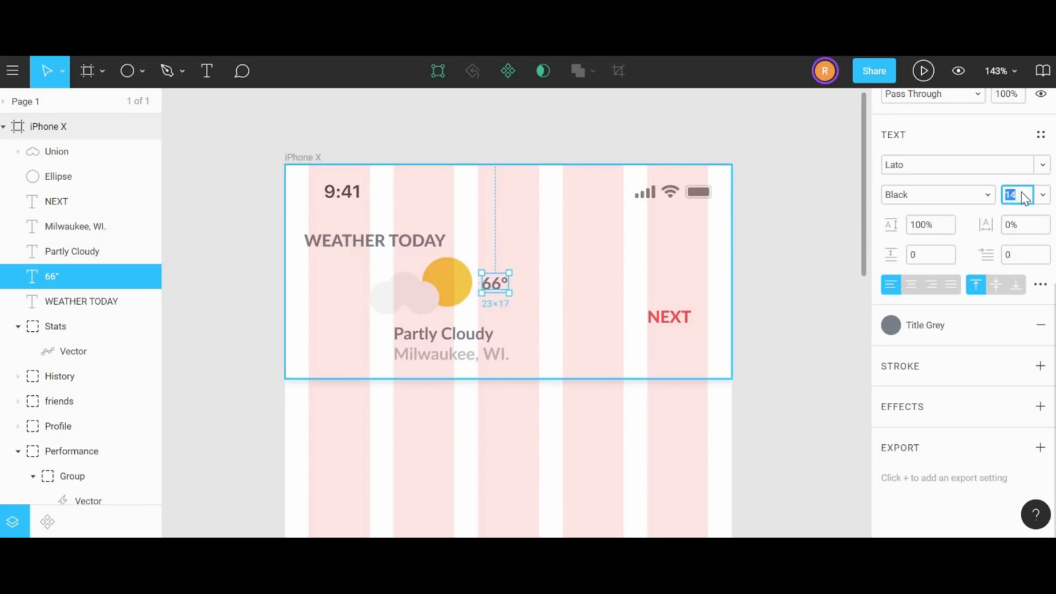
text(36)
click(819, 209)
click(520, 283)
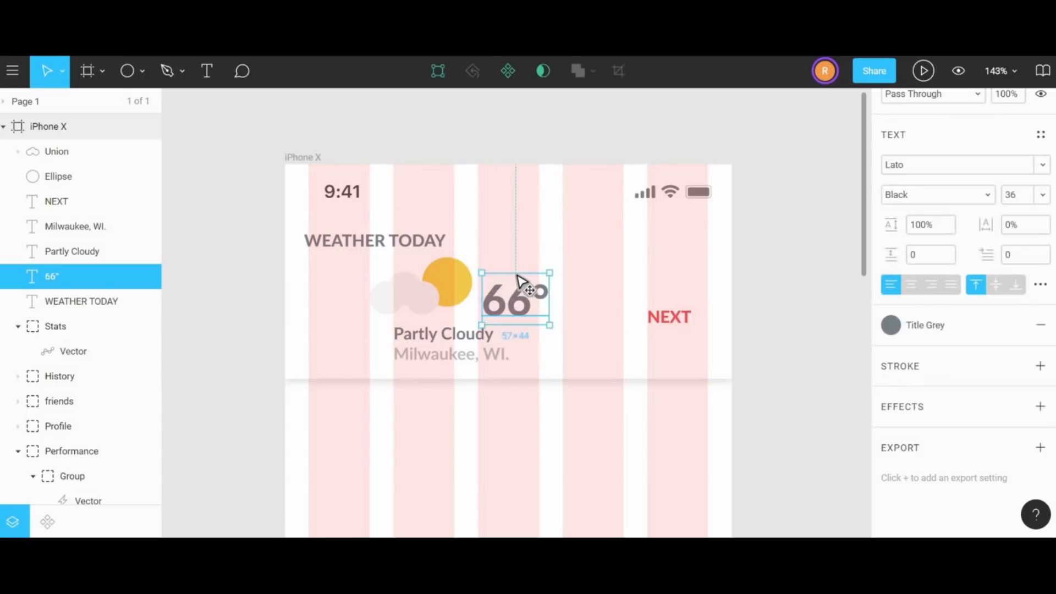
drag(516, 275, 502, 279)
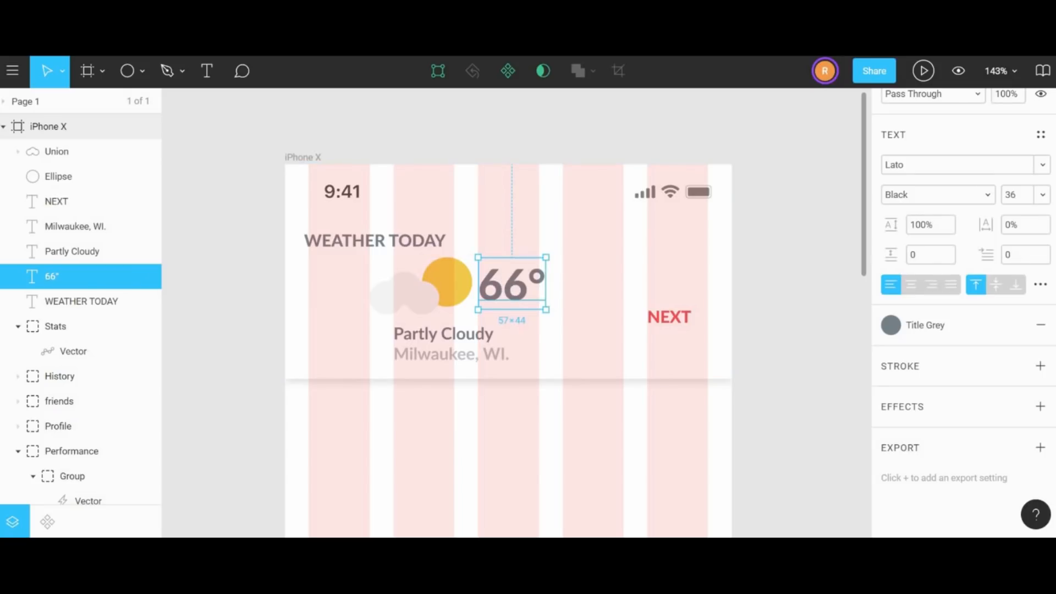
click(768, 240)
- Duplicate the white header rectangle, place the copy at X 0, Y 0 and send it behind the original
scroll(731, 235, down, 2)
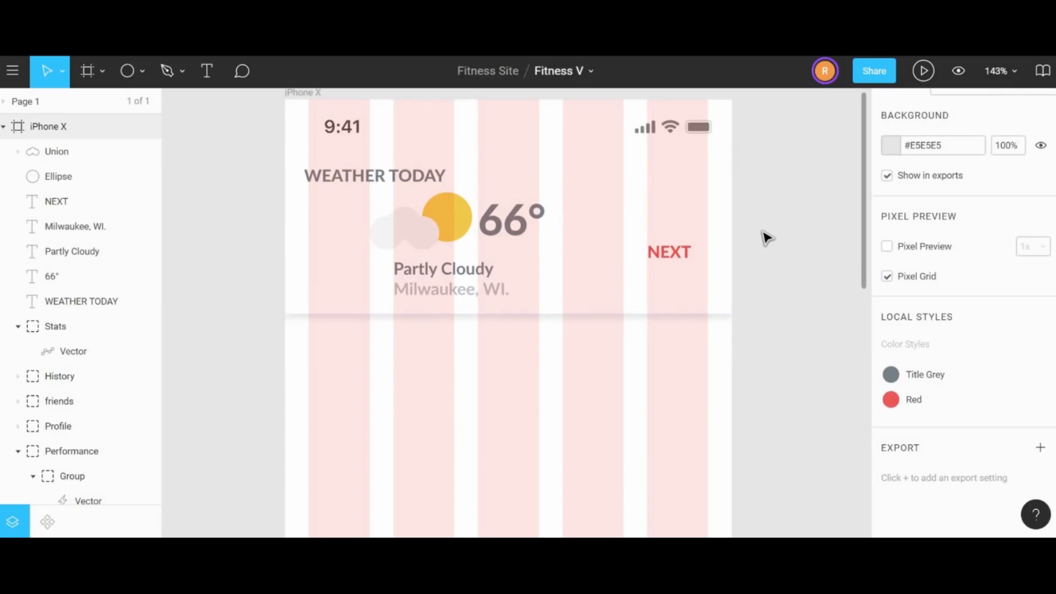
click(558, 186)
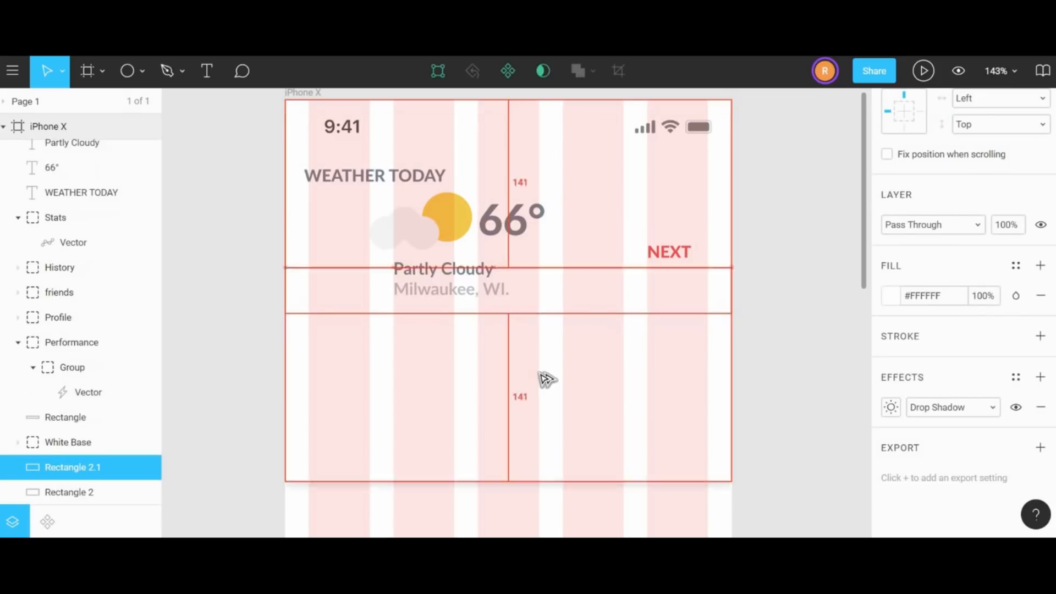
drag(539, 373, 545, 366)
drag(552, 378, 548, 386)
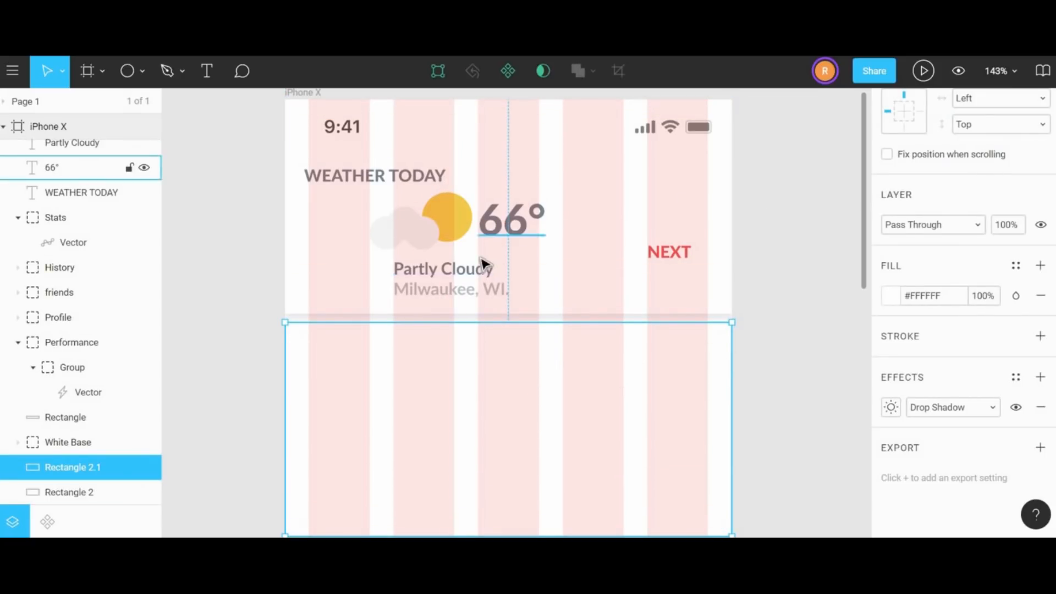
drag(514, 396, 564, 193)
key(ctrl+bracketleft)
- Stretch the duplicated white rectangle below the header and set its height to 463
scroll(550, 231, down, 3)
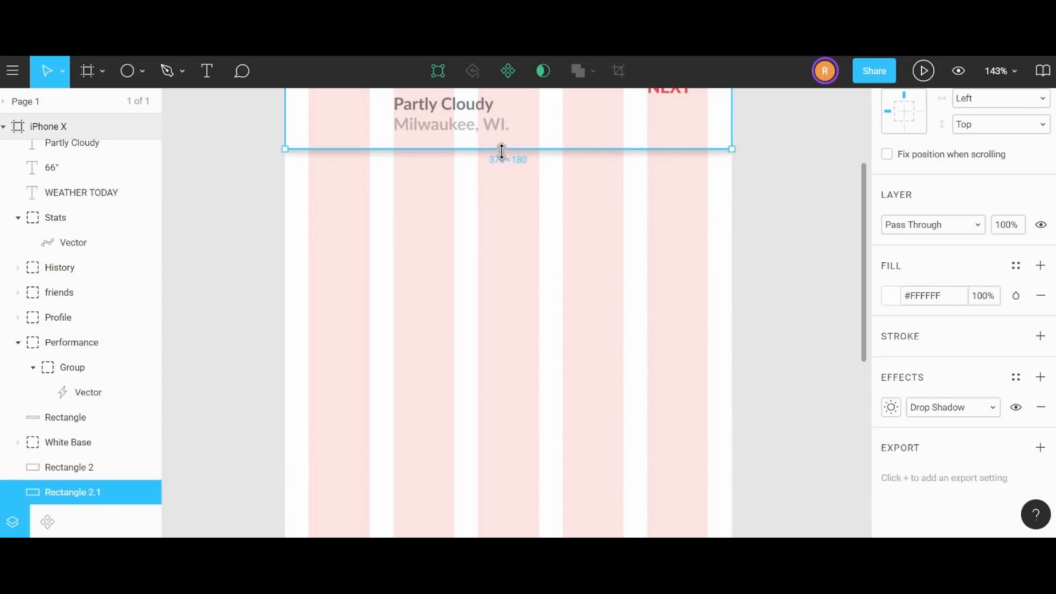
drag(501, 148, 485, 425)
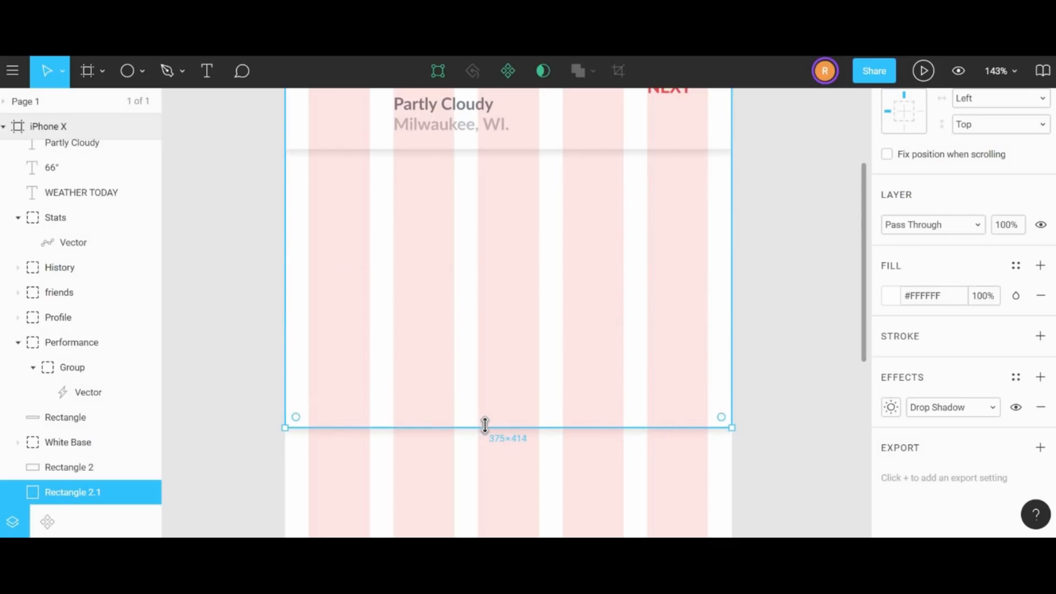
scroll(992, 268, up, 4)
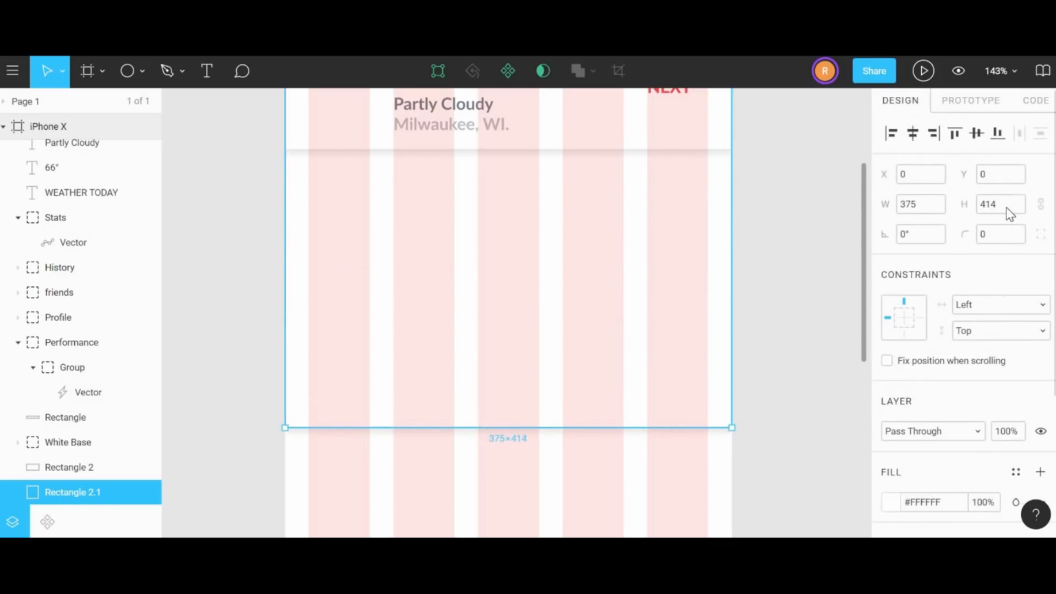
click(1010, 214)
text(463)
click(811, 234)
click(497, 263)
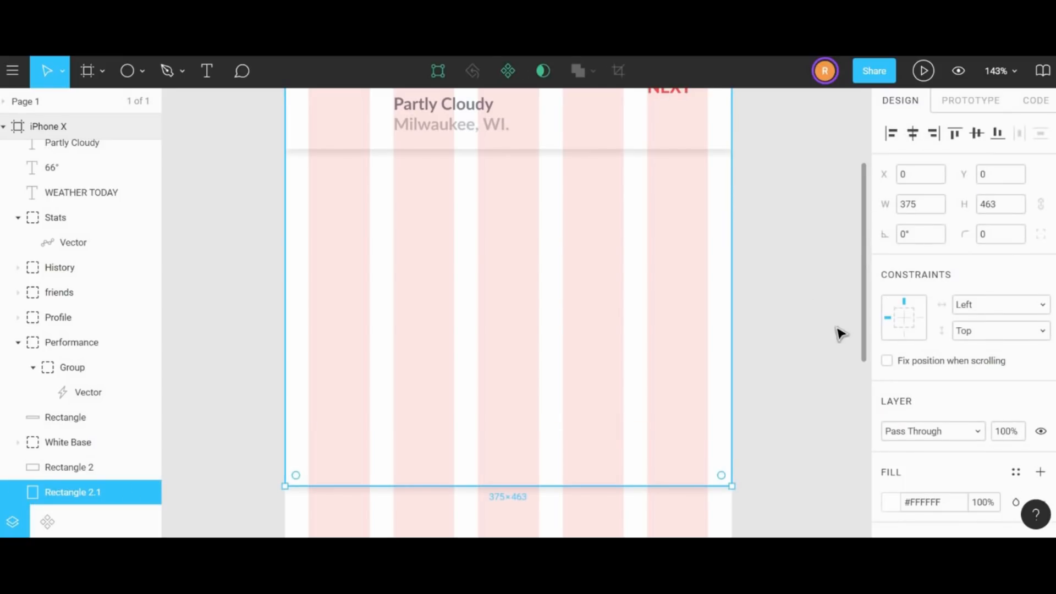
scroll(935, 368, down, 3)
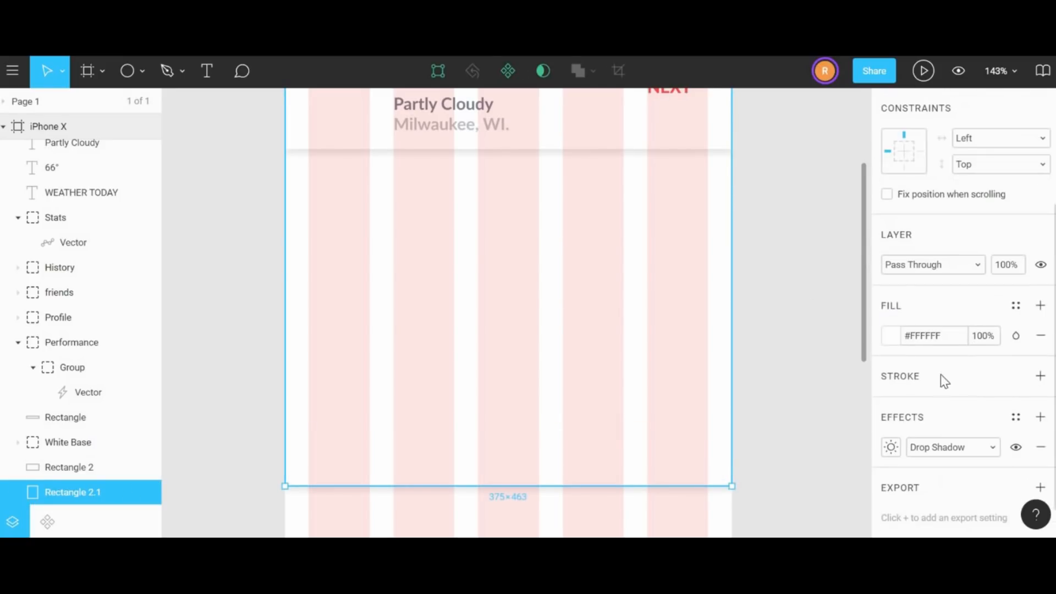
- Set the drop shadow of the tall white rectangle behind the header to blur 3 and Y offset 2
click(891, 449)
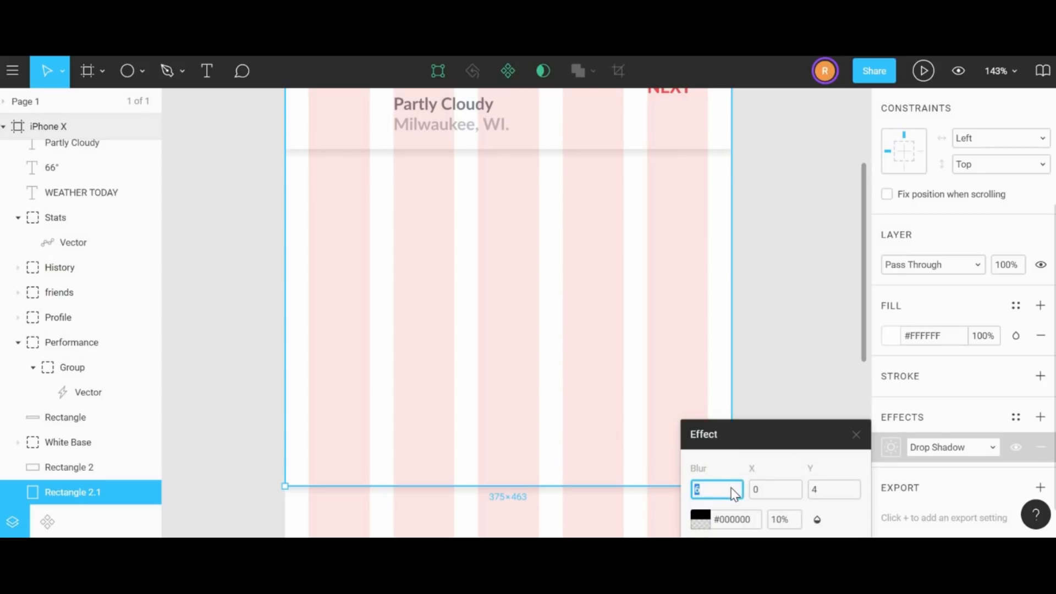
click(825, 490)
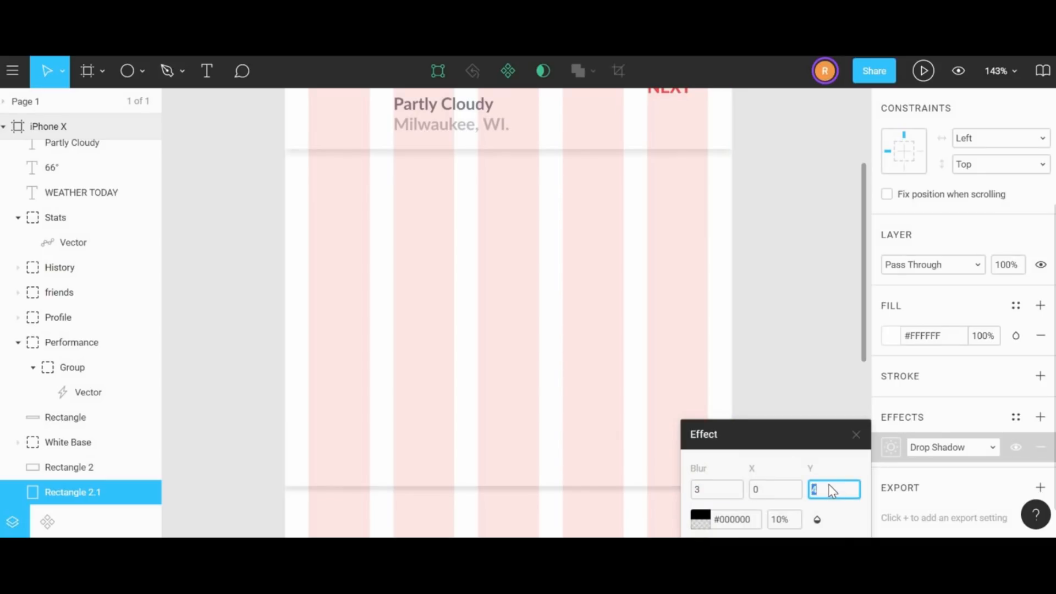
text(2)
key(Return)
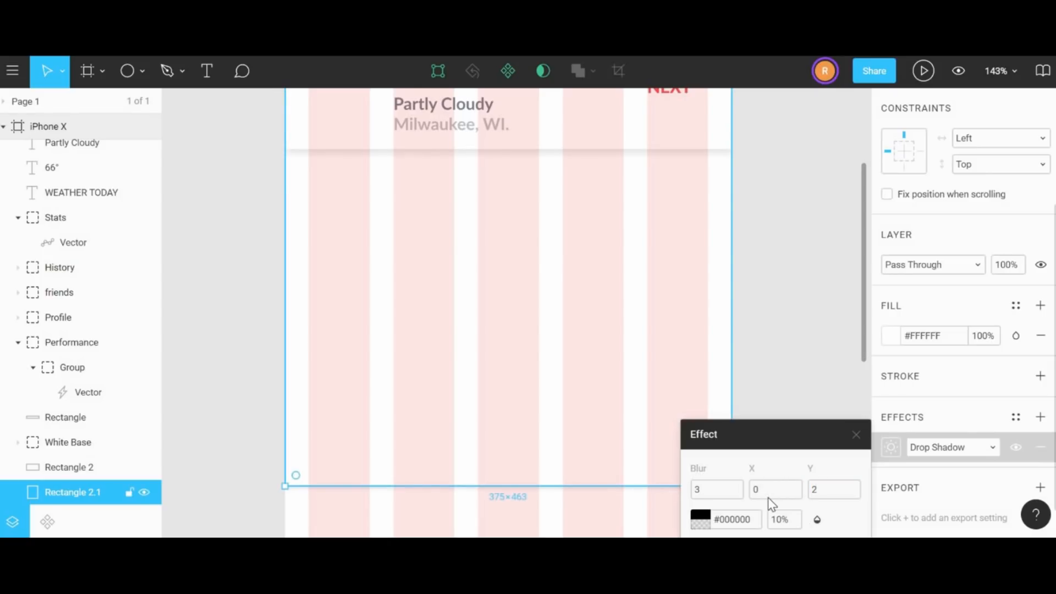
click(780, 524)
click(813, 383)
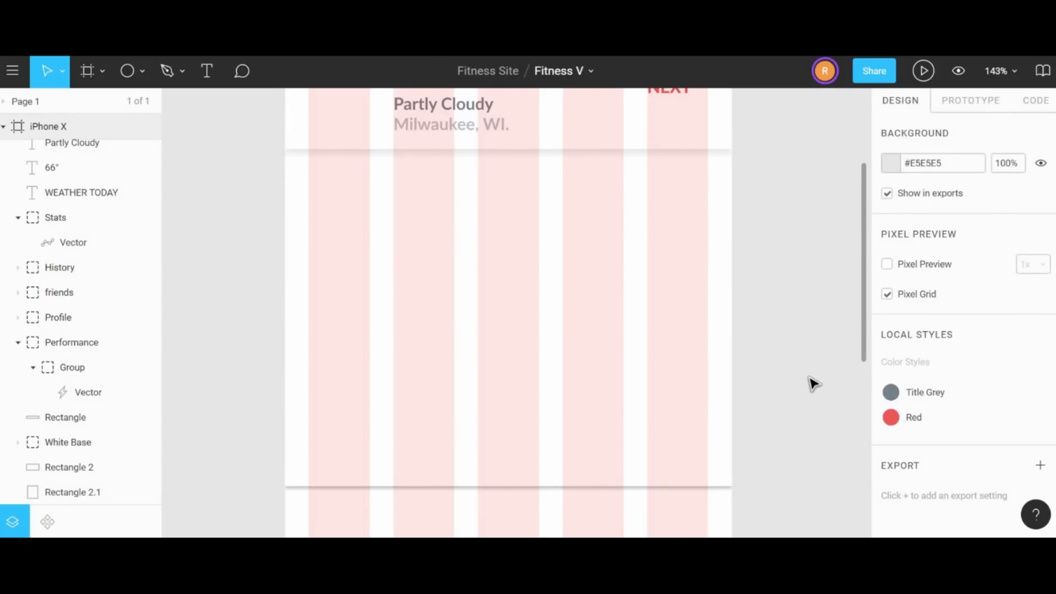
- Add a FRIENDS ACTIVITY heading below the header from a copy of the WEATHER TODAY text, placed at X 20, Y 201
scroll(407, 275, up, 3)
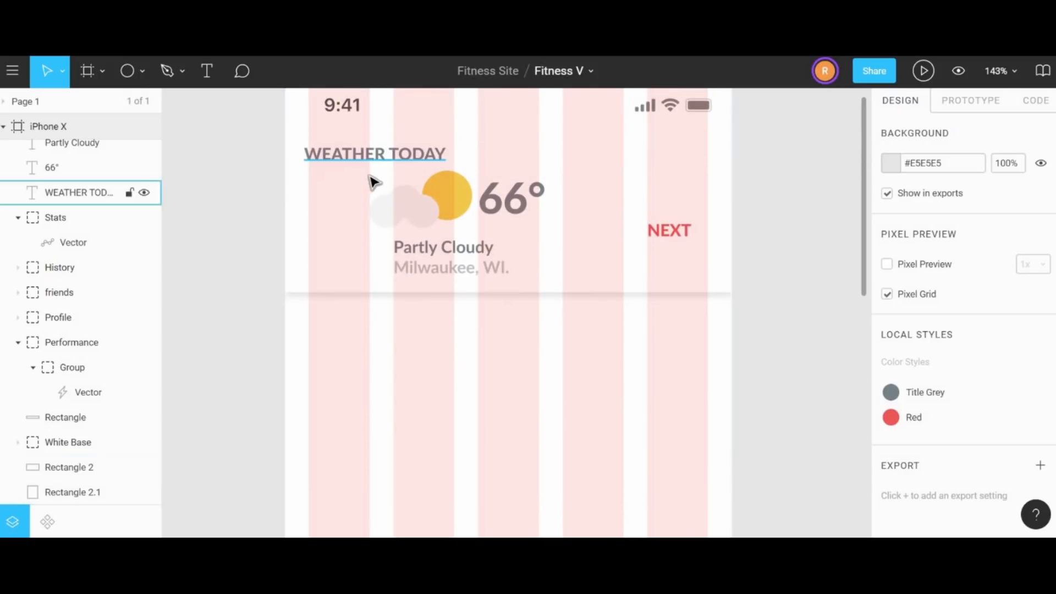
drag(380, 165, 374, 344)
double_click(374, 344)
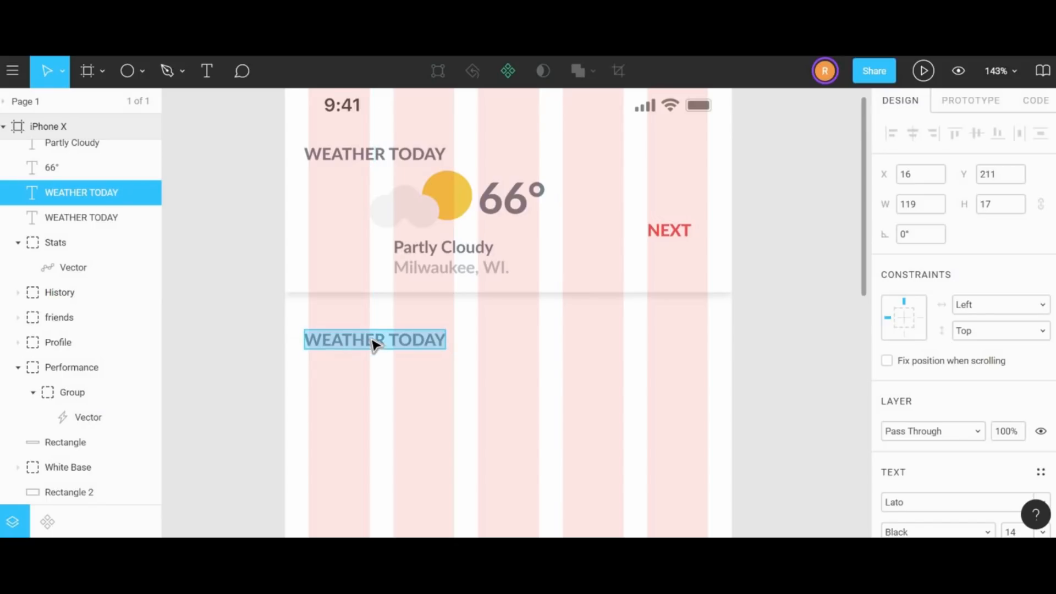
key(BackSpace)
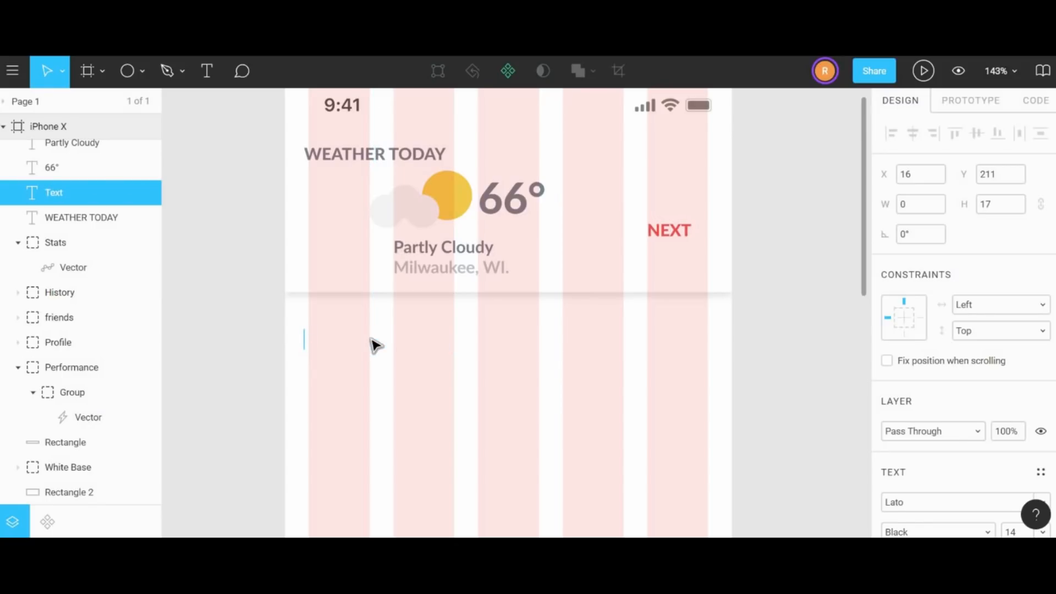
text(FRIEND)
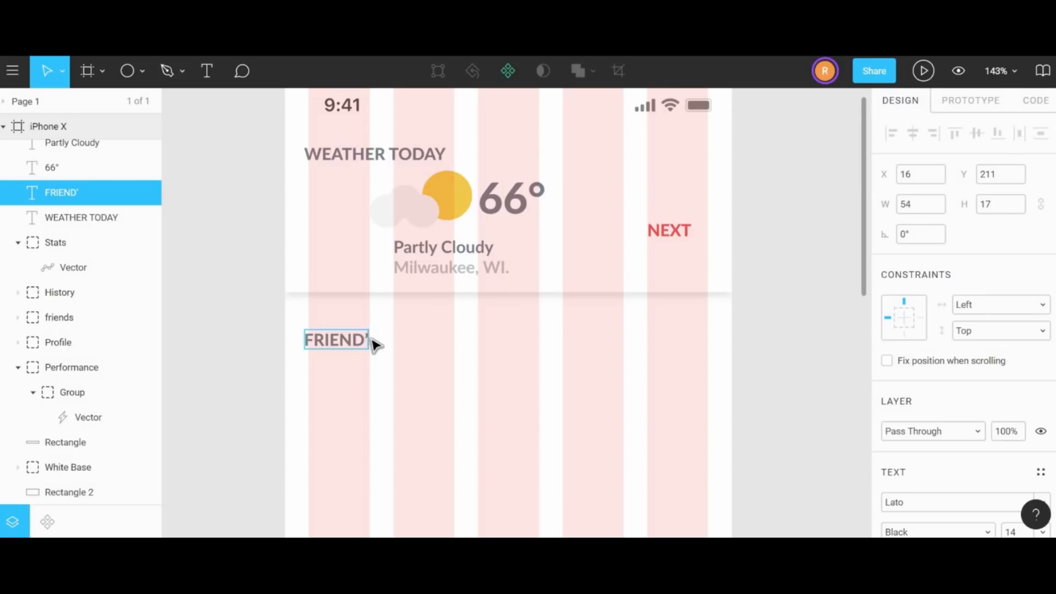
text(S ACTIVITY)
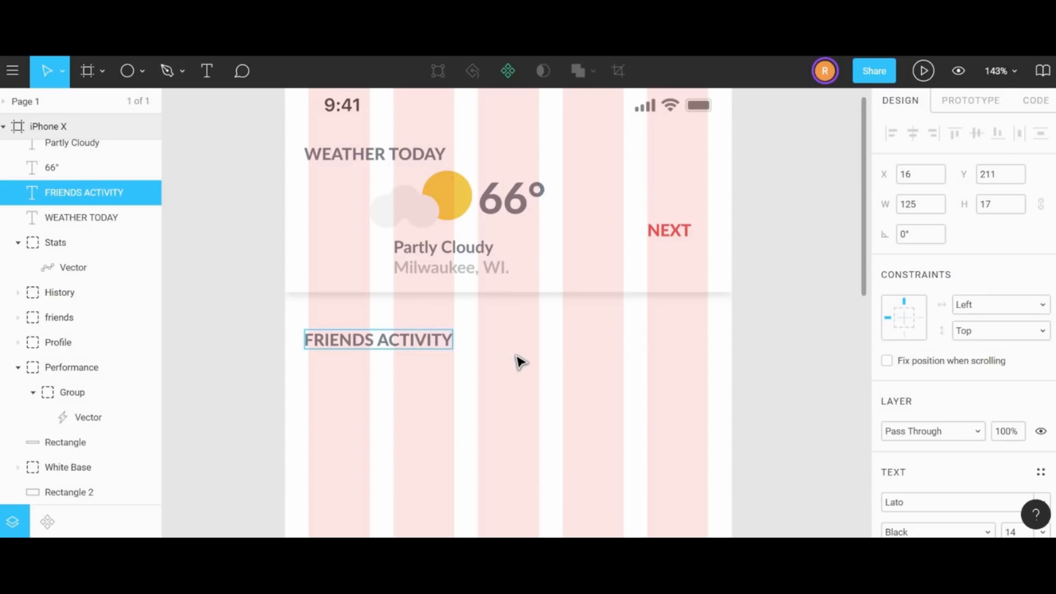
key(Escape)
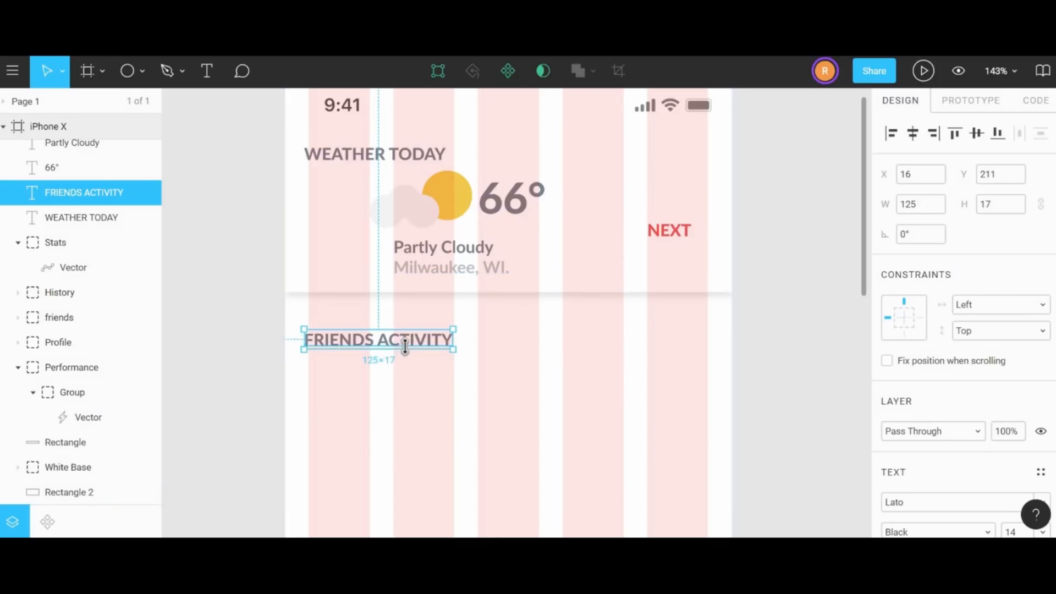
drag(438, 347, 427, 332)
- Draw a grey circle about 33×33 under the FRIENDS ACTIVITY heading and place it at X 26, Y 231
scroll(442, 345, down, 3)
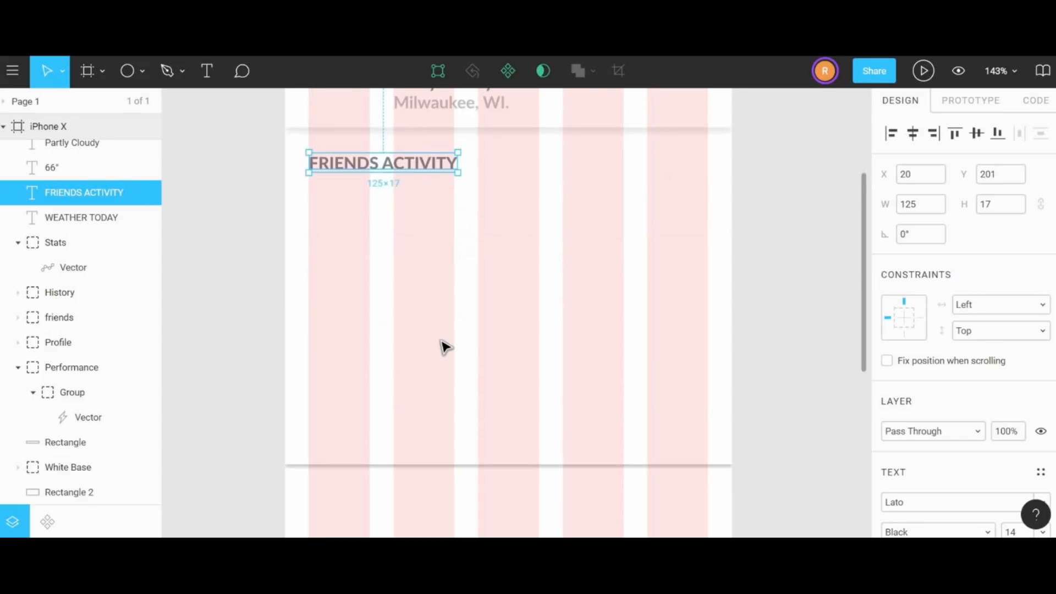
scroll(440, 345, up, 1)
scroll(438, 349, up, 1)
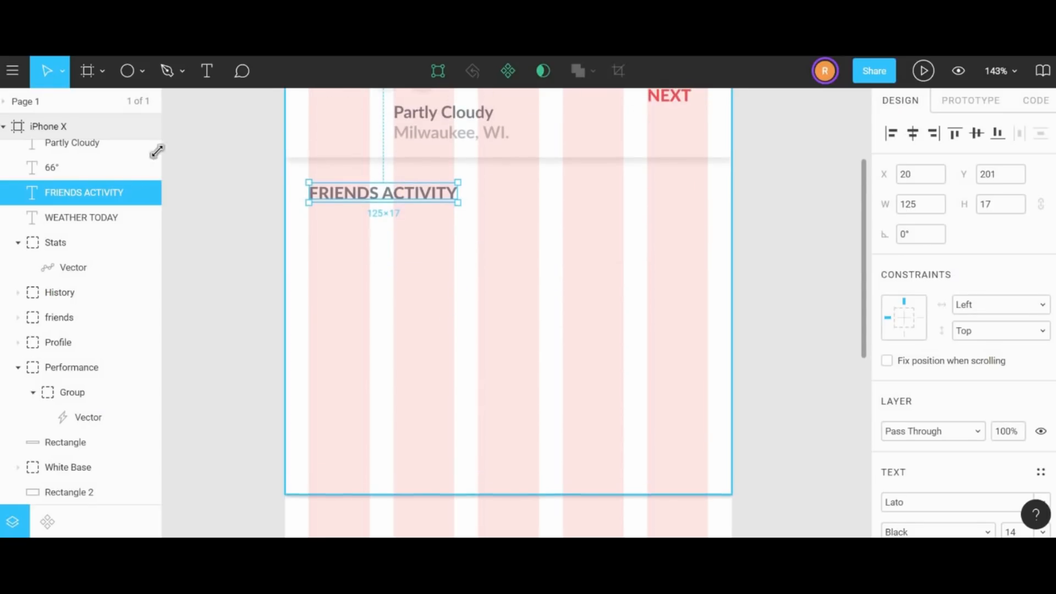
click(128, 66)
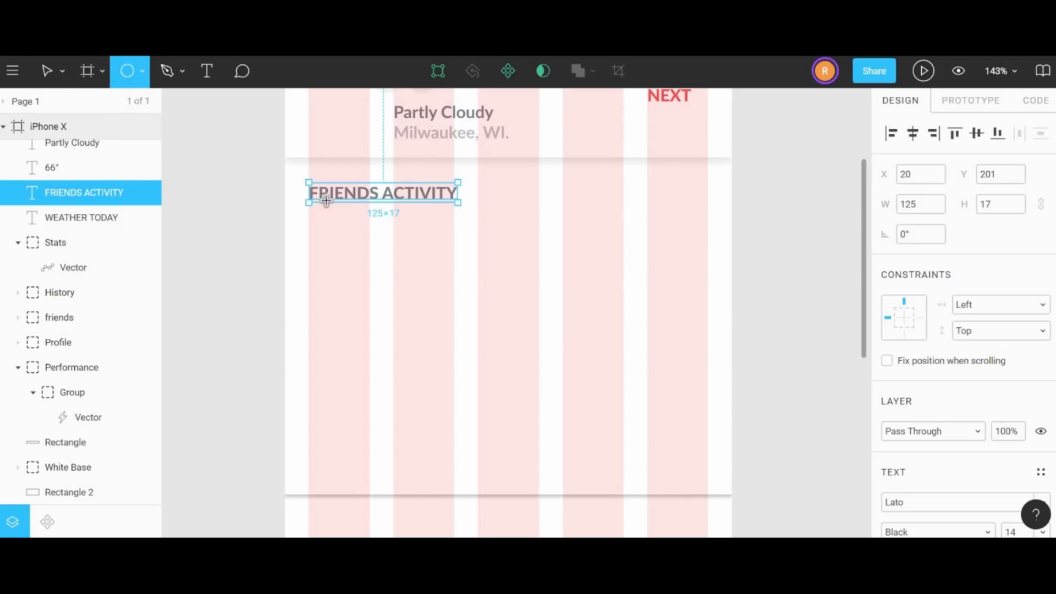
drag(315, 222, 333, 254)
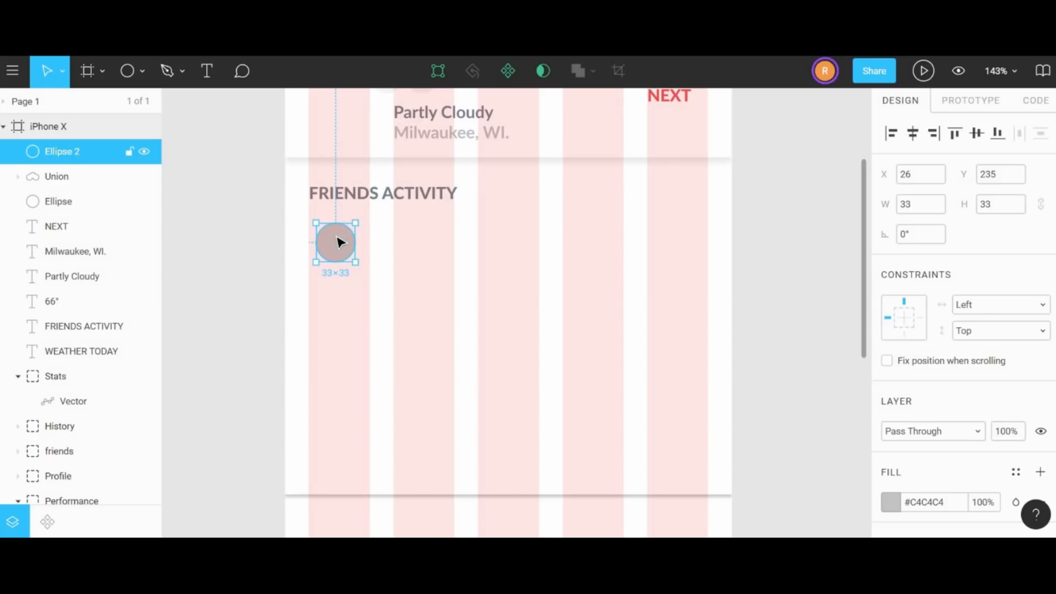
drag(338, 242, 337, 238)
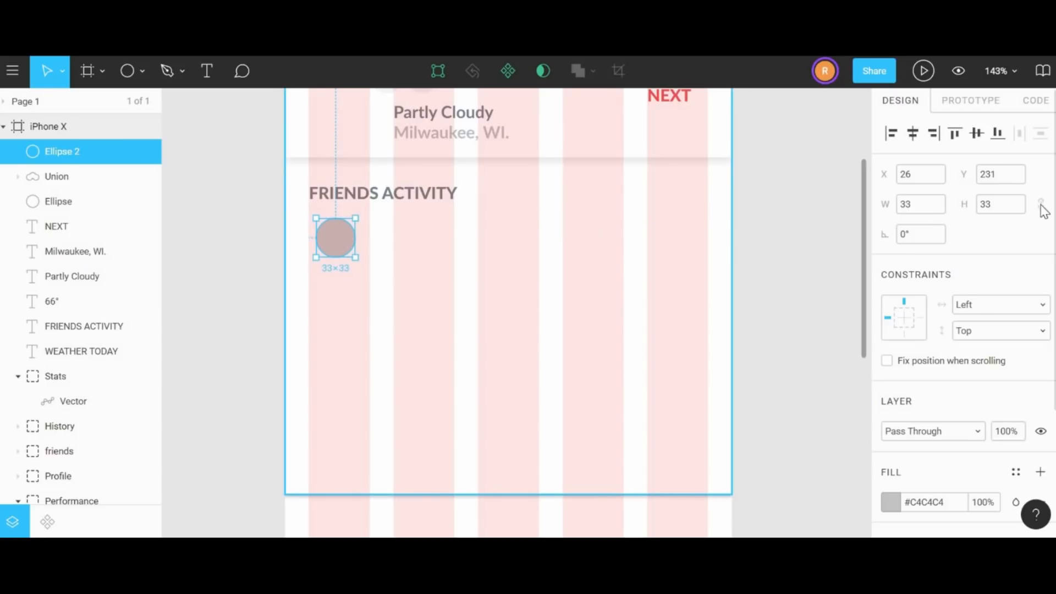
- Enlarge the circle proportionally to 53×53 and move it over the first grid column at X 18, Y 231
click(1010, 212)
text(5)
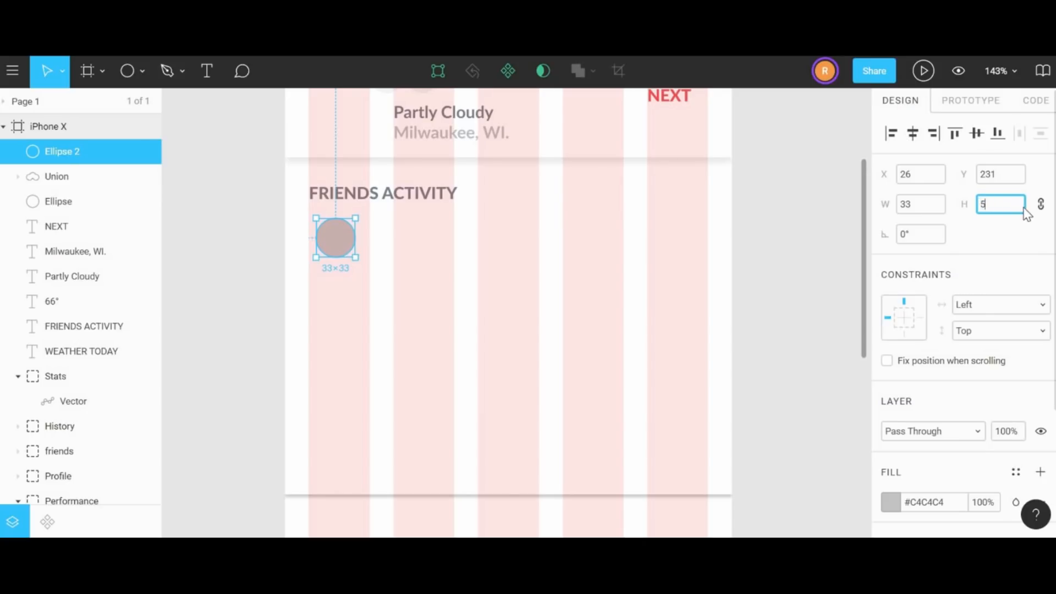
text(0)
click(299, 254)
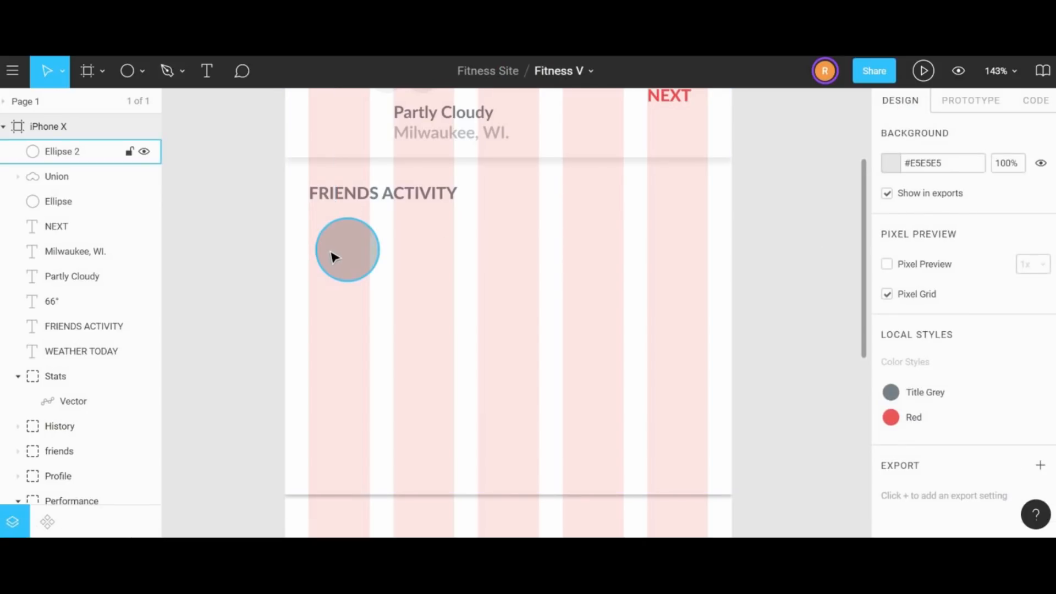
drag(334, 257, 331, 258)
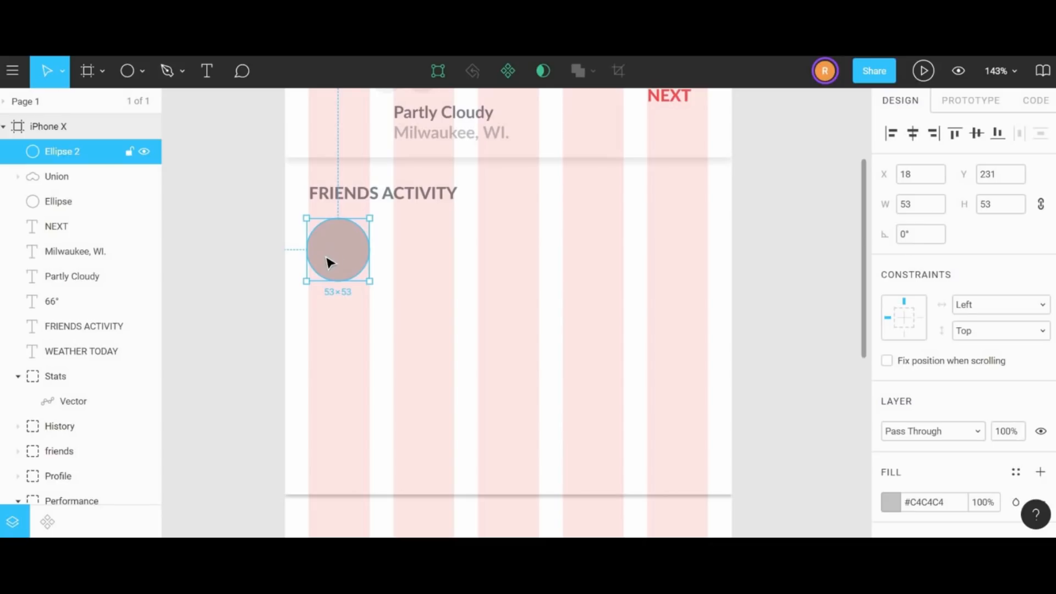
drag(339, 262, 419, 251)
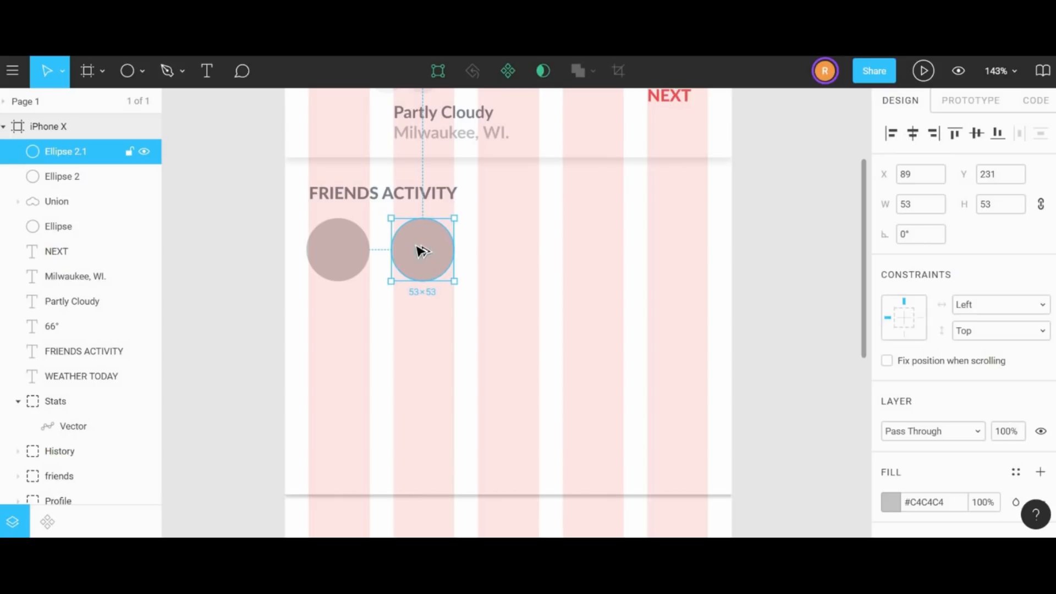
key(ctrl+d)
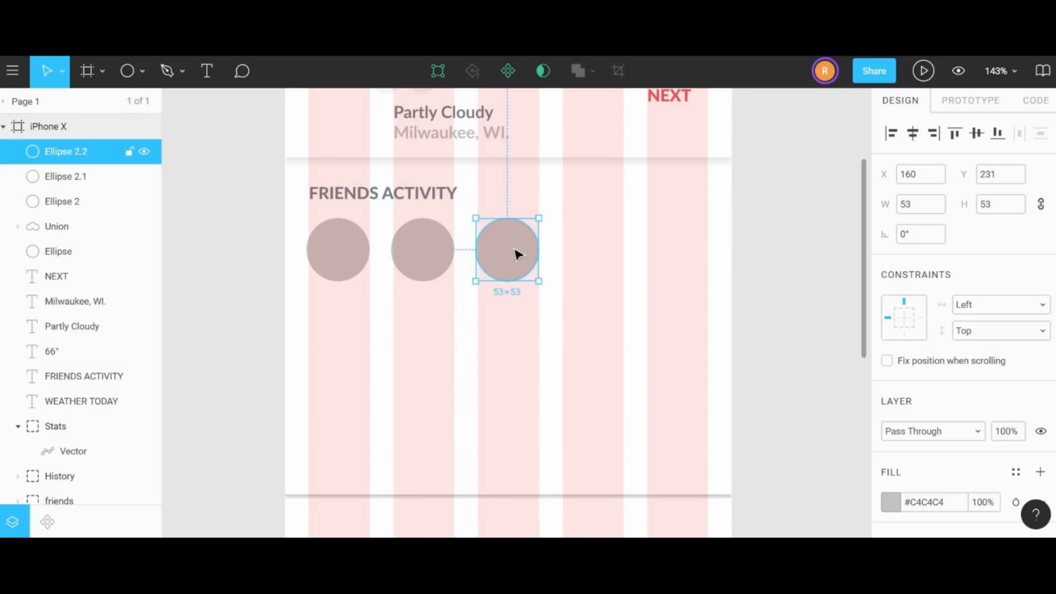
key(ctrl+d)
key(ctrl+d)
key(ctrl+d)
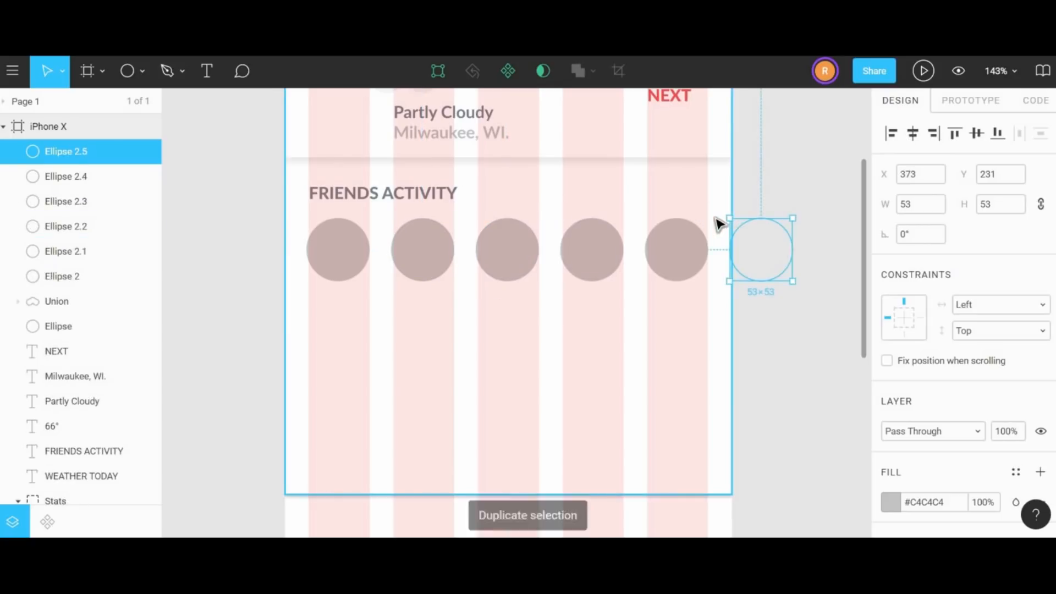
key(ctrl+z)
drag(766, 242, 389, 307)
key(Delete)
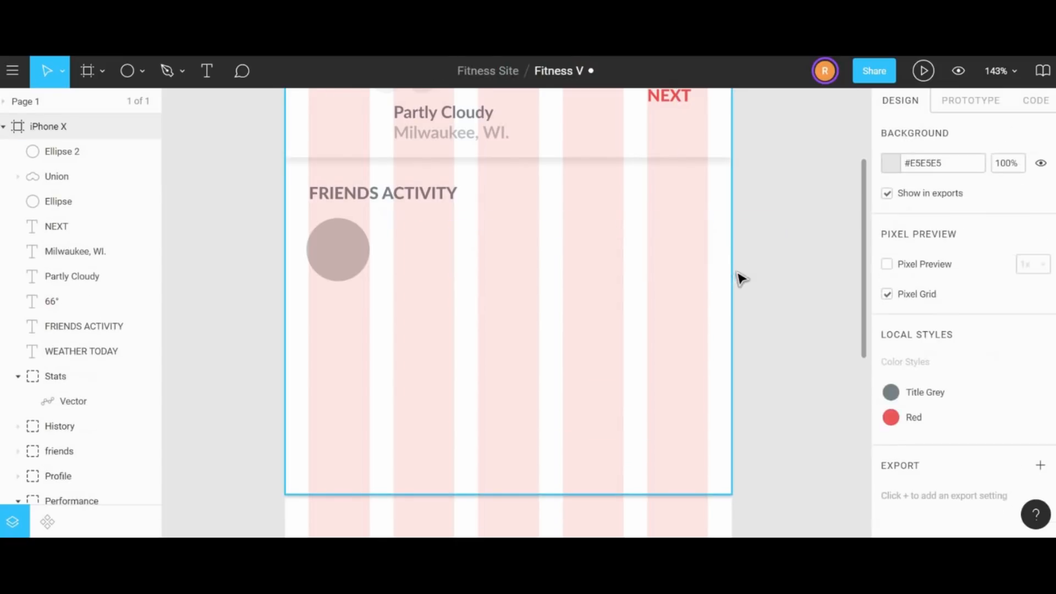
- Duplicate the circle four times in an evenly spaced row at Y 231, with the last copy at X 346 running past the frame's edge
drag(330, 250, 429, 253)
key(ctrl+d)
key(ctrl+d)
key(ctrl+d)
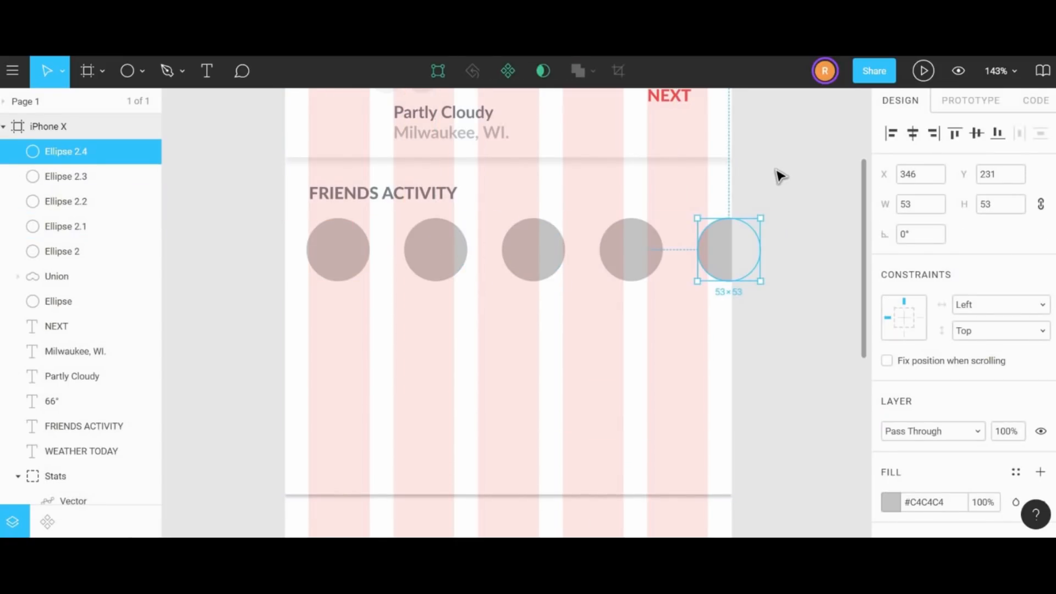
- Change the first circle's fill type from solid colour to Image
click(359, 244)
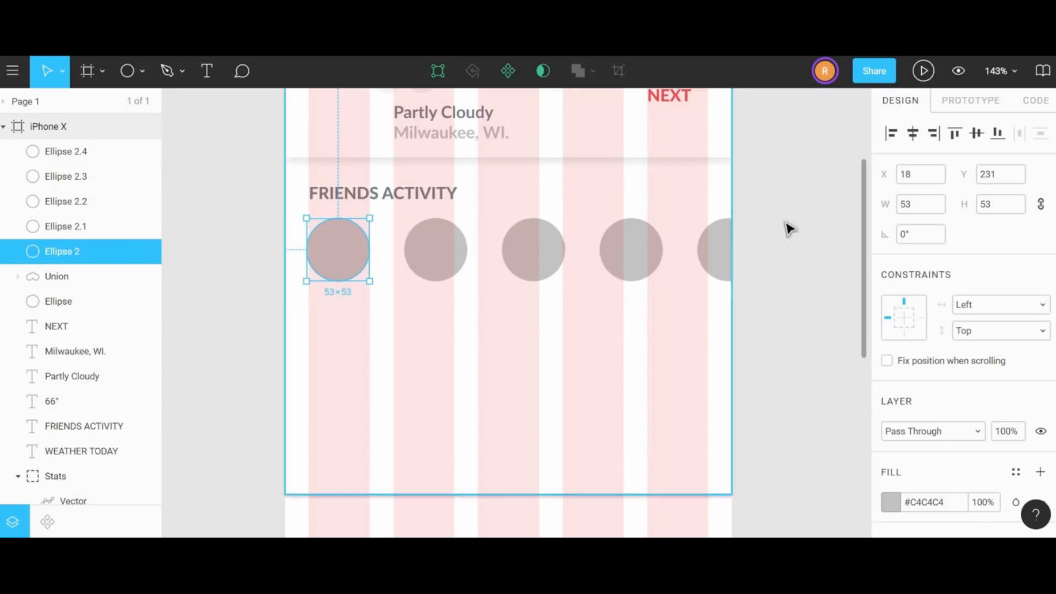
scroll(935, 223, down, 3)
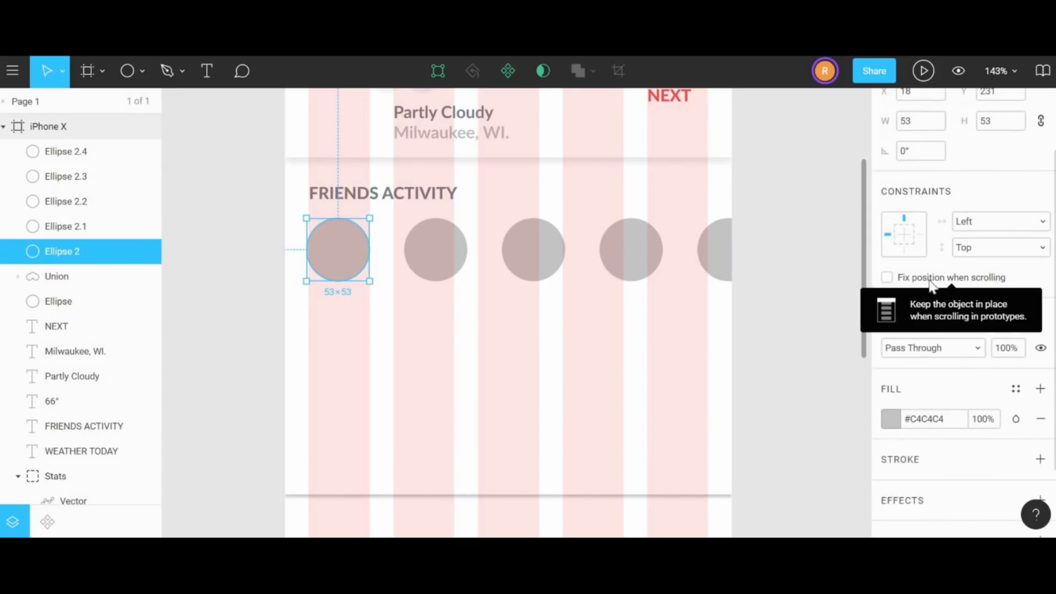
click(890, 419)
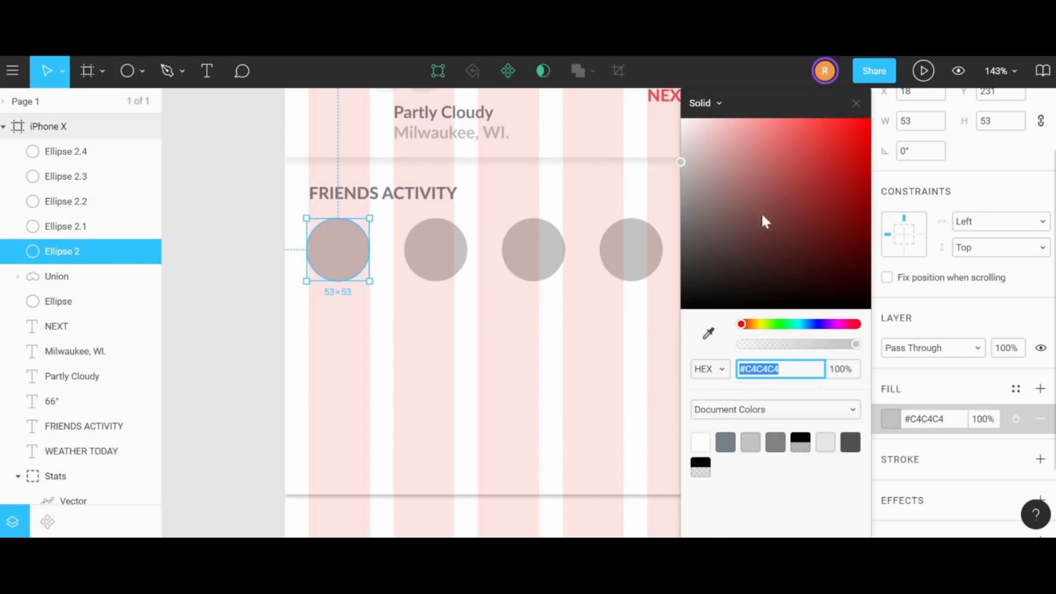
click(718, 104)
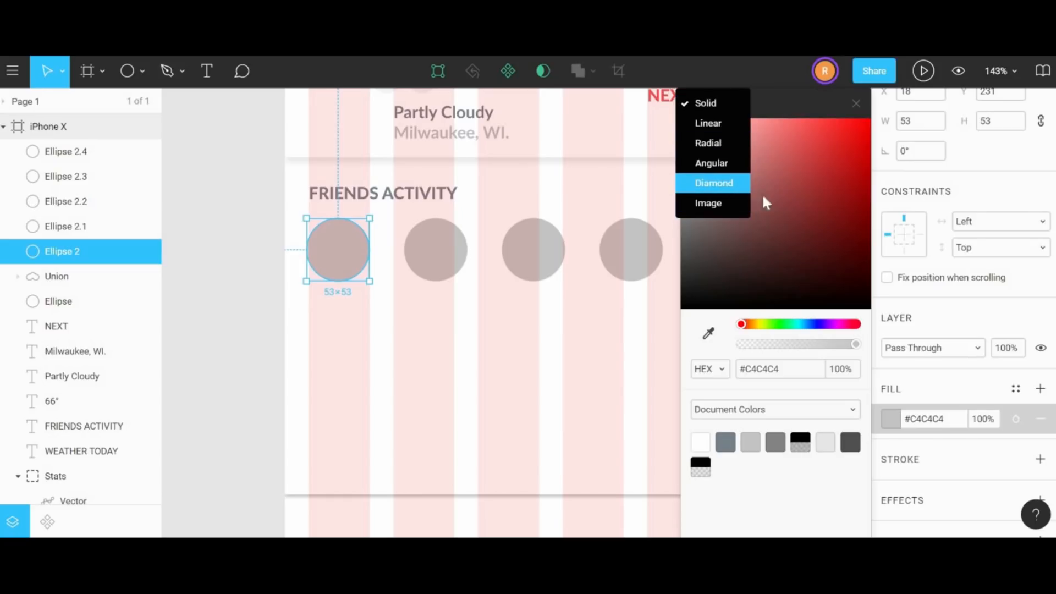
click(710, 203)
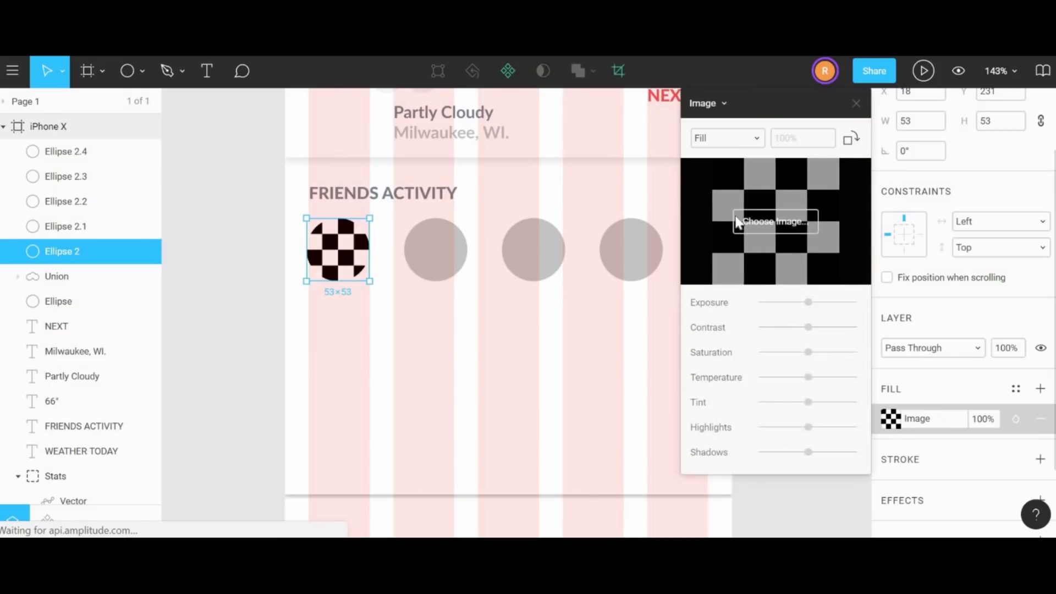
- Fill the first circle with photo 2 from the Profile Pics folder inside Assets
click(768, 222)
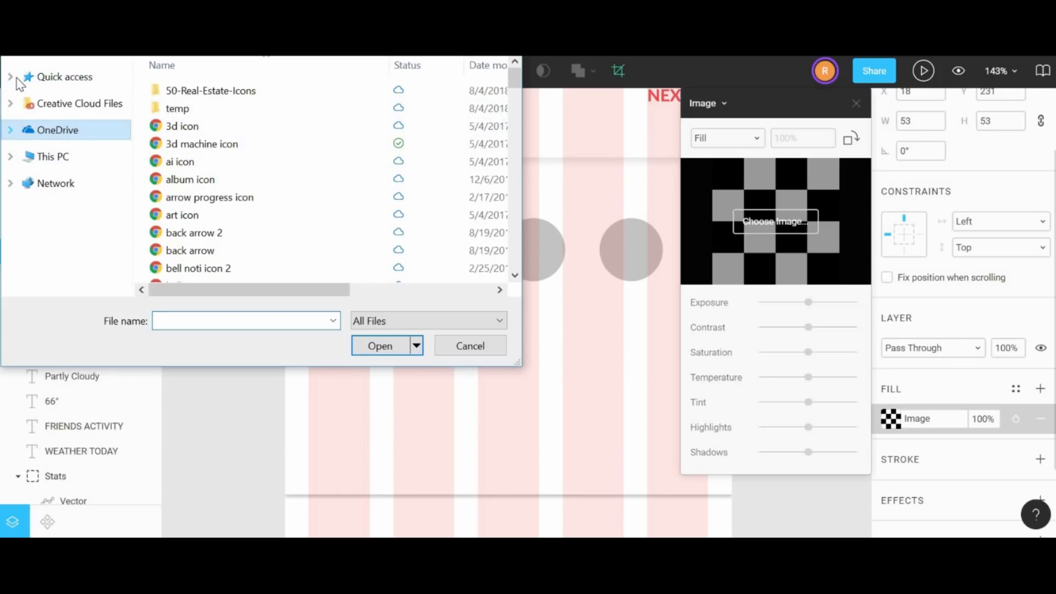
click(10, 77)
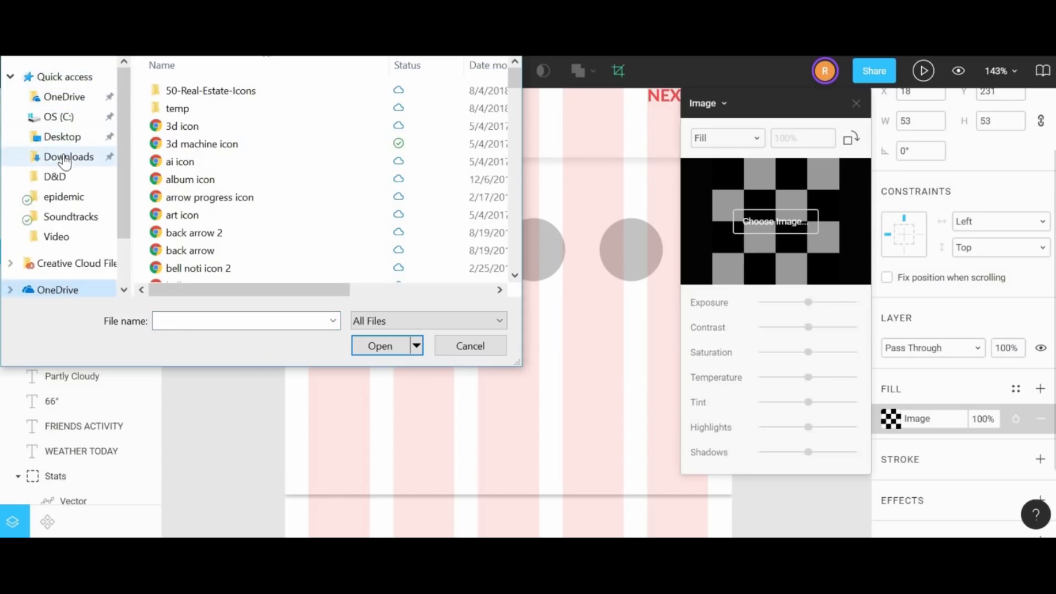
click(53, 236)
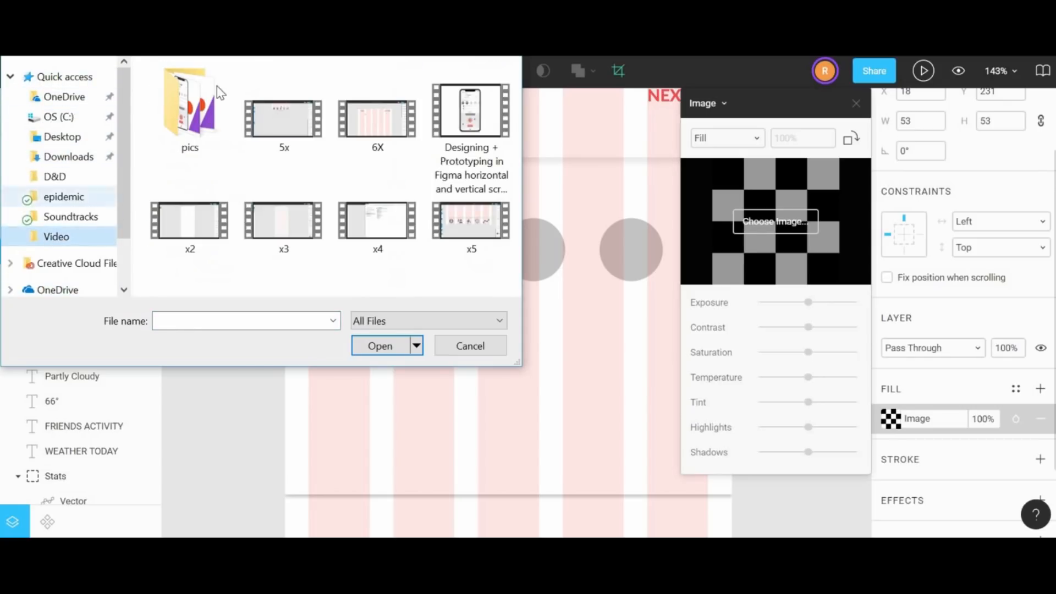
scroll(55, 248, down, 1)
click(53, 263)
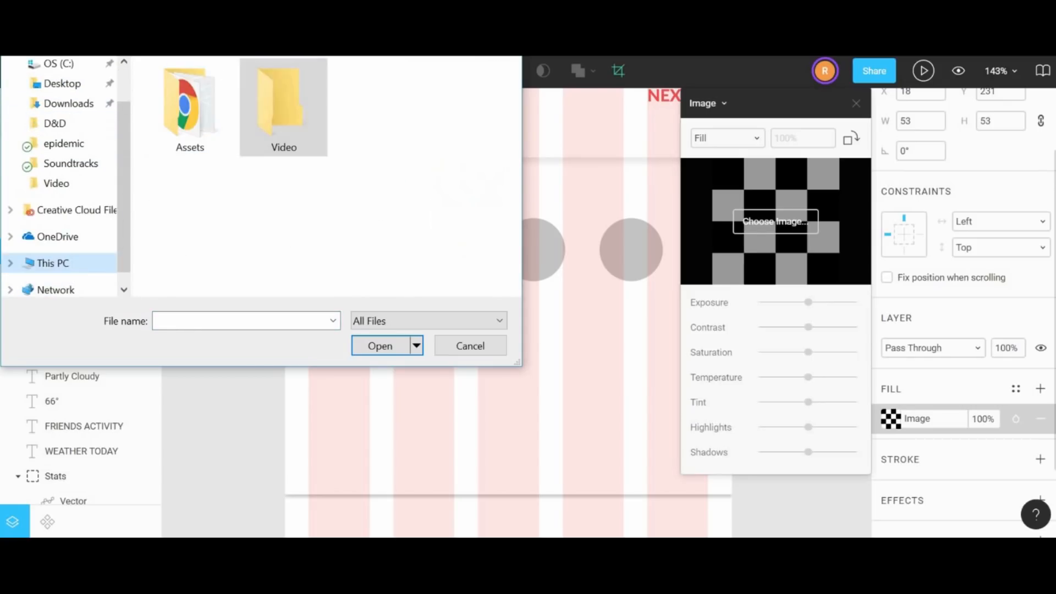
double_click(187, 106)
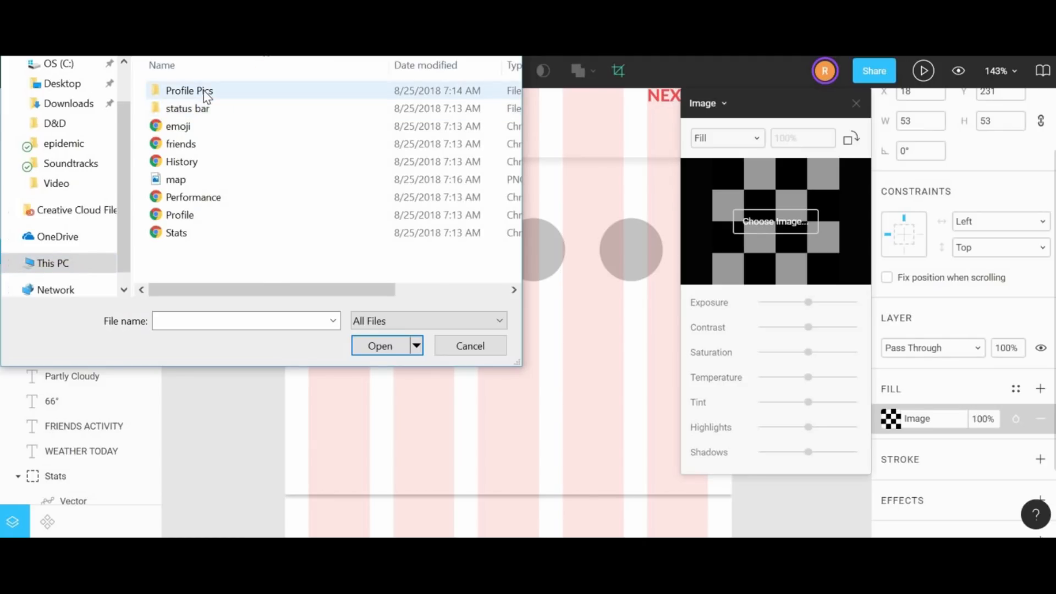
double_click(206, 97)
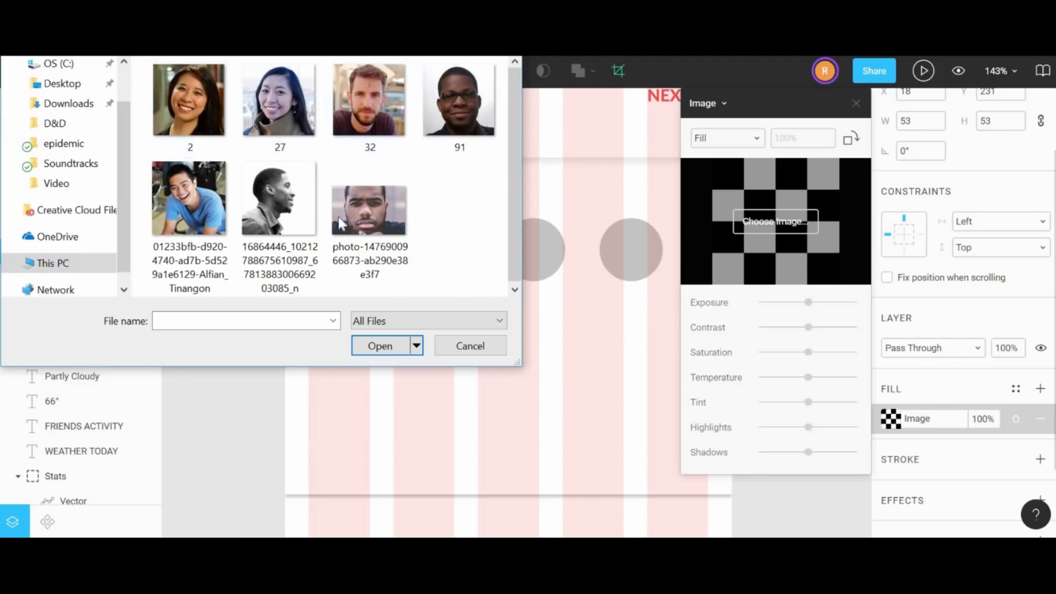
click(216, 114)
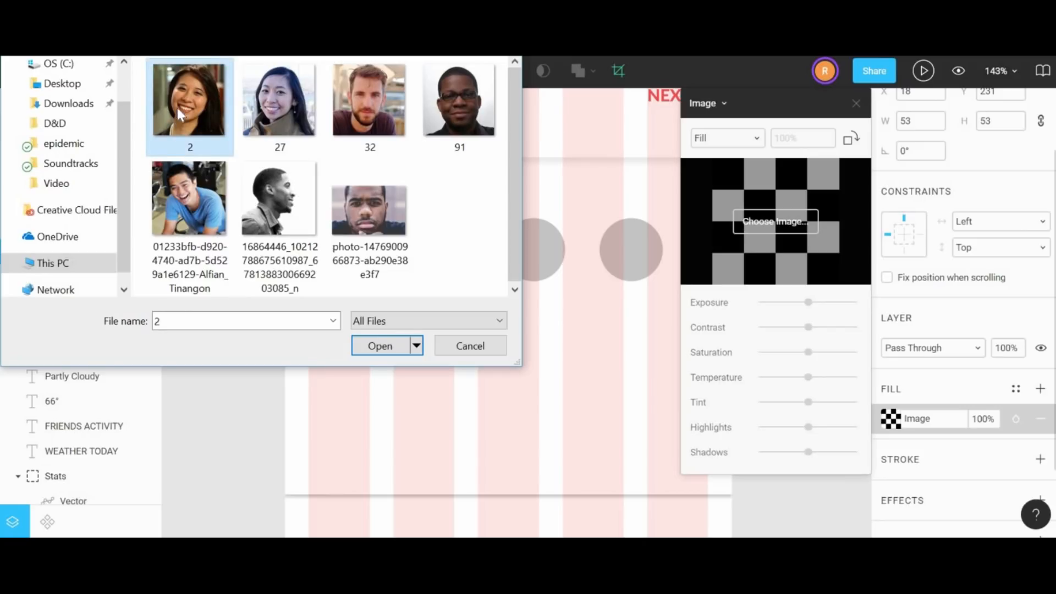
double_click(209, 101)
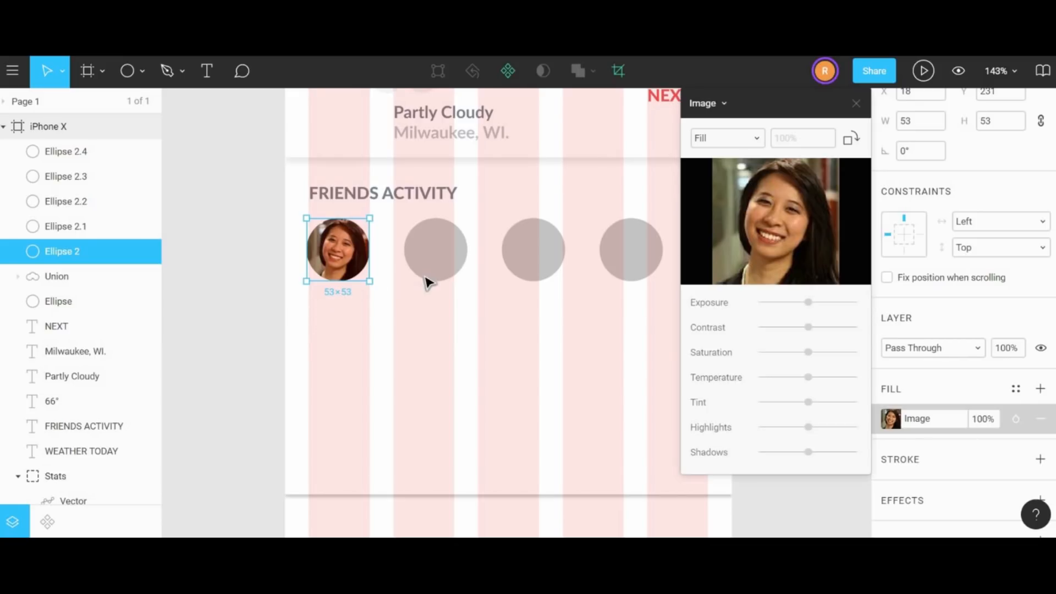
- Change the second circle's fill to Image and load profile photo 27 into it
click(435, 251)
click(891, 421)
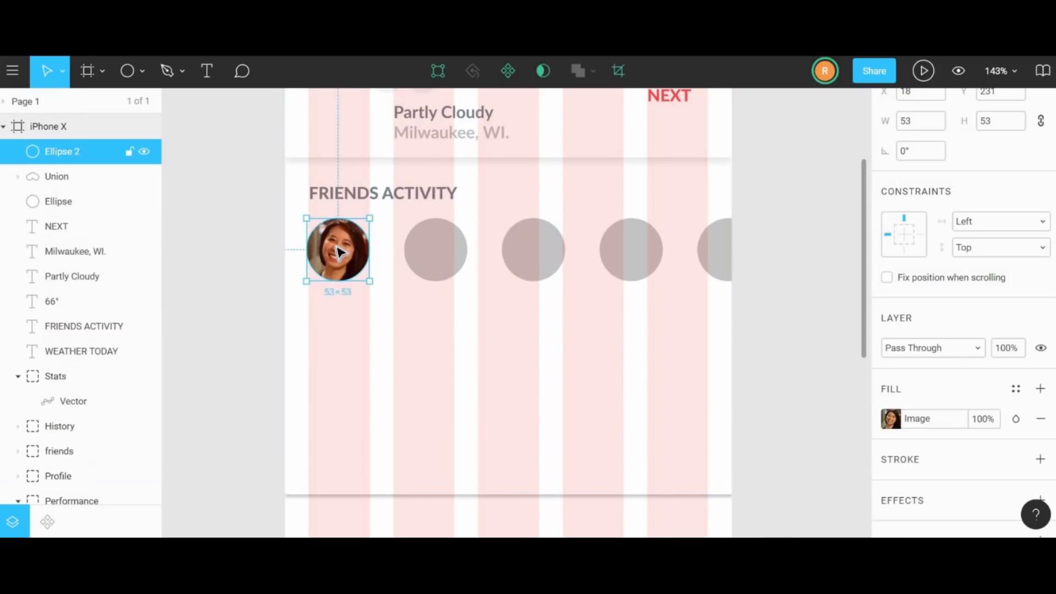
click(440, 251)
click(891, 421)
click(716, 97)
click(718, 203)
click(776, 222)
double_click(278, 98)
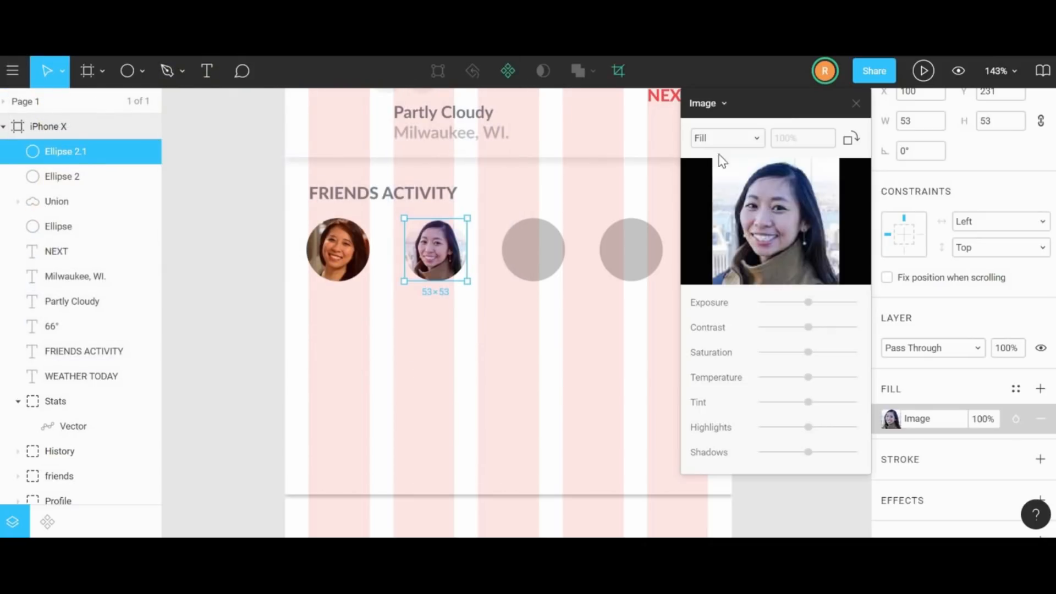
- Change the third circle's fill to Image and load profile photo 32 into it
click(542, 249)
click(891, 422)
click(715, 96)
click(718, 203)
click(776, 221)
double_click(376, 97)
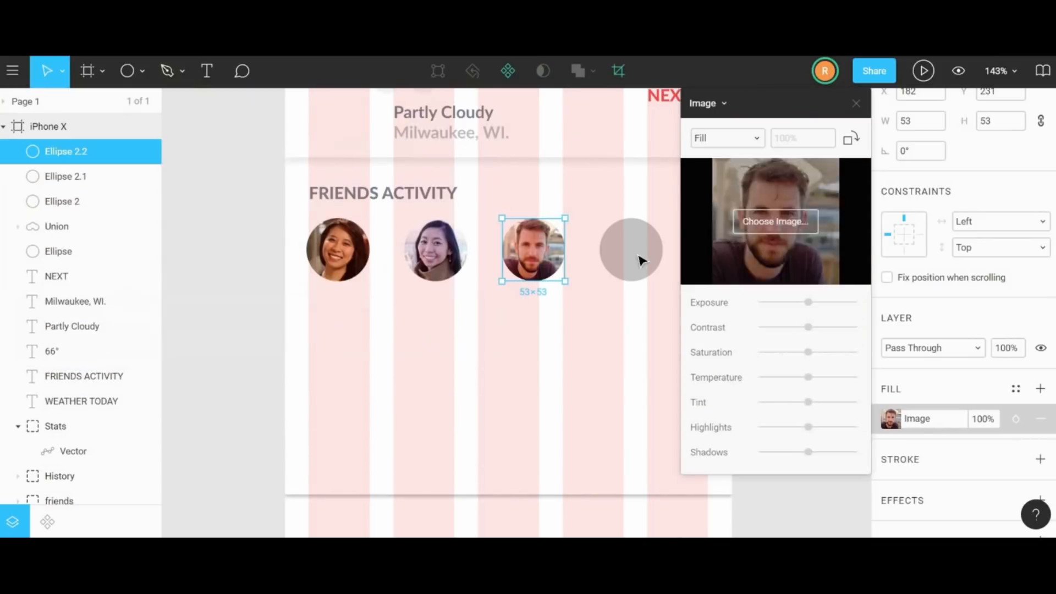
key(Escape)
- Change the fourth circle's fill to Image and load profile photo 91 into it
click(631, 250)
click(892, 421)
click(715, 103)
click(721, 209)
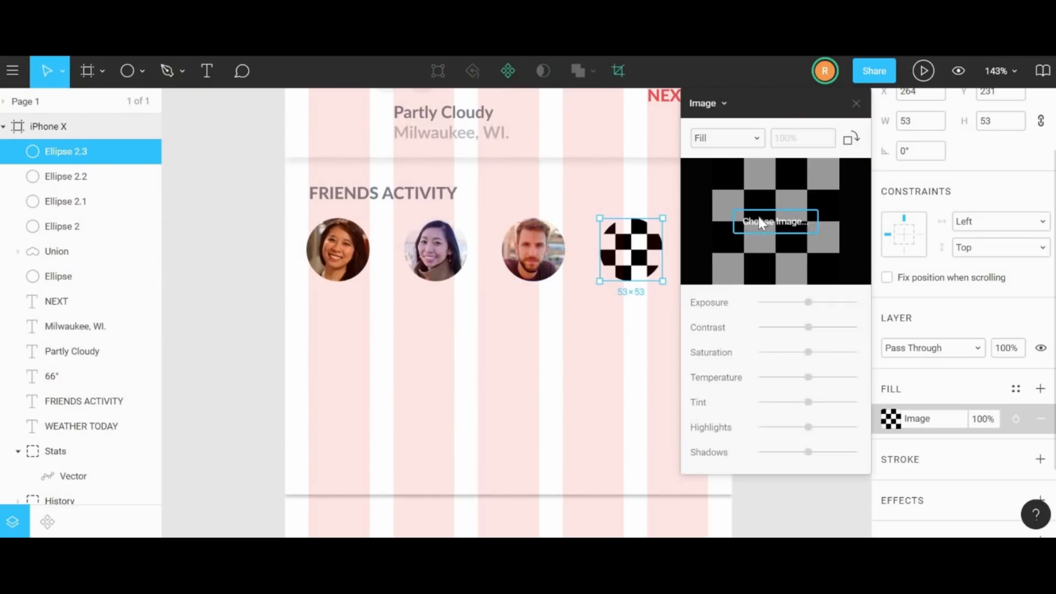
click(762, 220)
double_click(513, 129)
key(Escape)
- Change the fifth circle's fill to Image and load the photo of the smiling man in a blue shirt
click(732, 251)
click(891, 419)
click(715, 103)
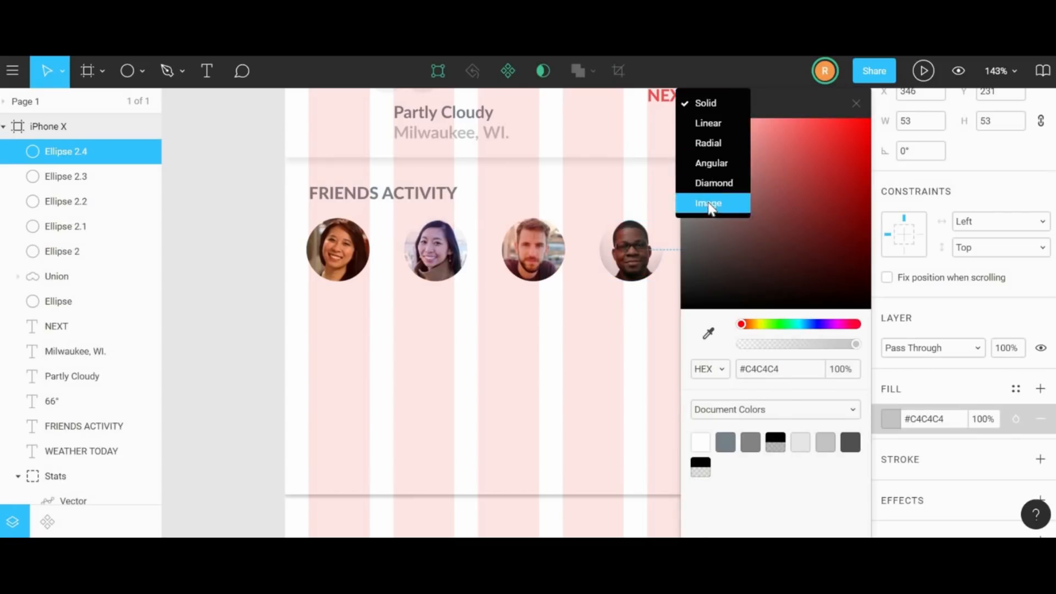
click(718, 202)
click(773, 222)
double_click(511, 196)
key(Escape)
- Duplicate the fifth profile circle three times in a row outside the iPhone X frame, level with the existing pictures
drag(791, 218, 553, 256)
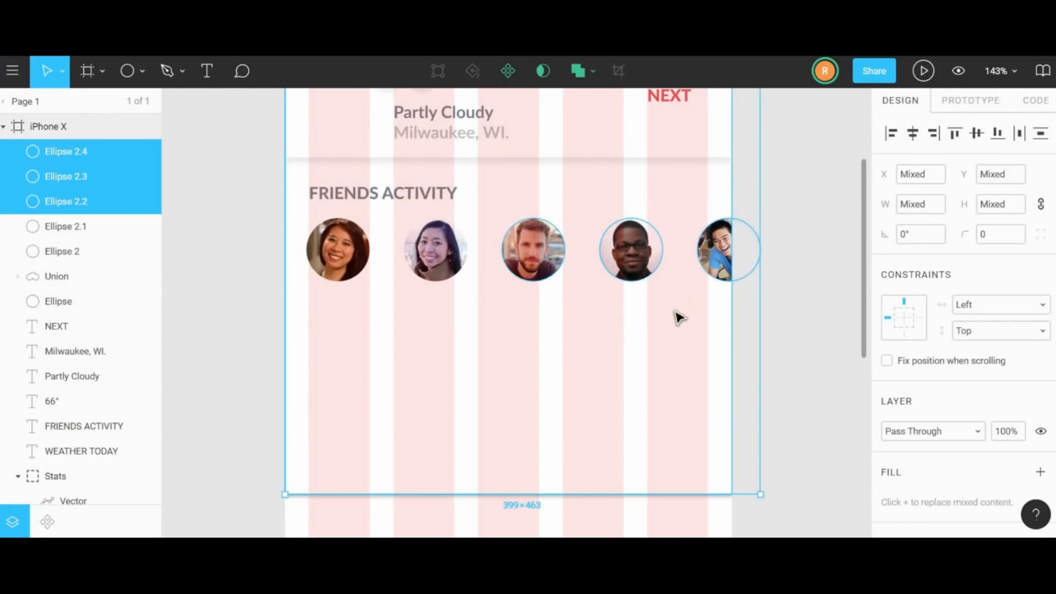
shift+click(677, 315)
drag(677, 316, 448, 332)
drag(300, 271, 586, 290)
key(Delete)
drag(497, 281, 840, 268)
click(401, 272)
click(594, 262)
scroll(840, 268, down, 1)
- Replace the image in the first circle outside the frame with the black-and-white side-profile photo
click(583, 268)
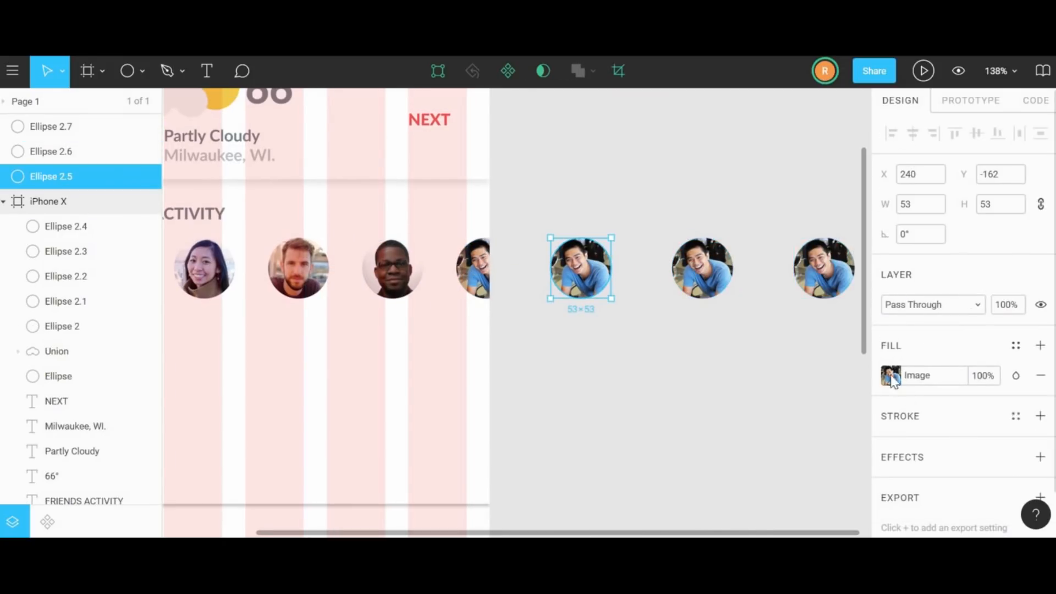
click(890, 377)
click(773, 286)
double_click(290, 200)
click(855, 168)
- Replace the image in the second circle outside the frame with the close-up photo whose file name starts with photo-14769009
click(704, 268)
click(891, 377)
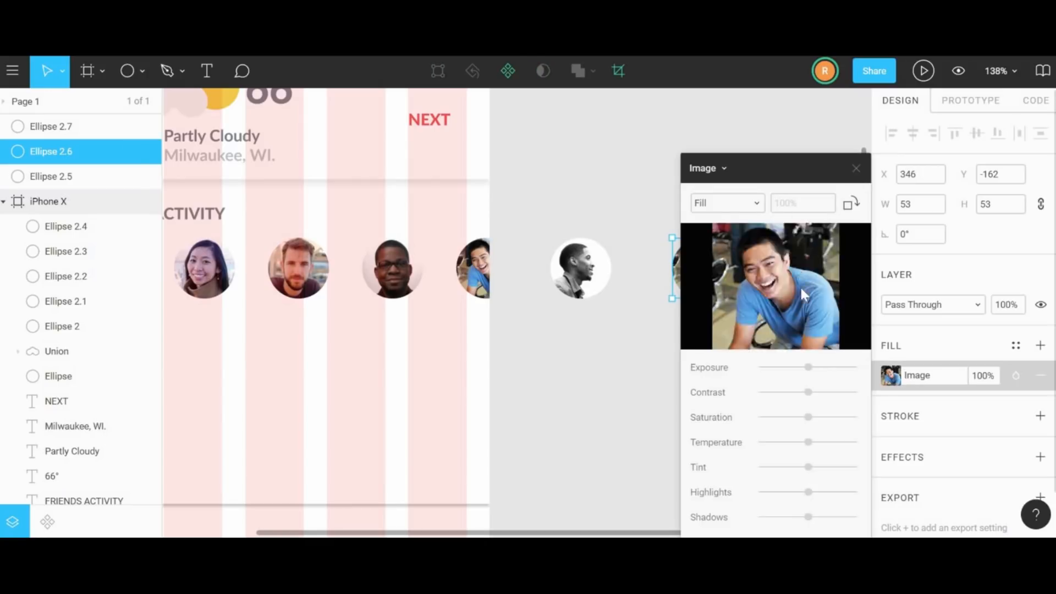
click(784, 286)
double_click(286, 200)
click(779, 286)
double_click(376, 207)
click(856, 168)
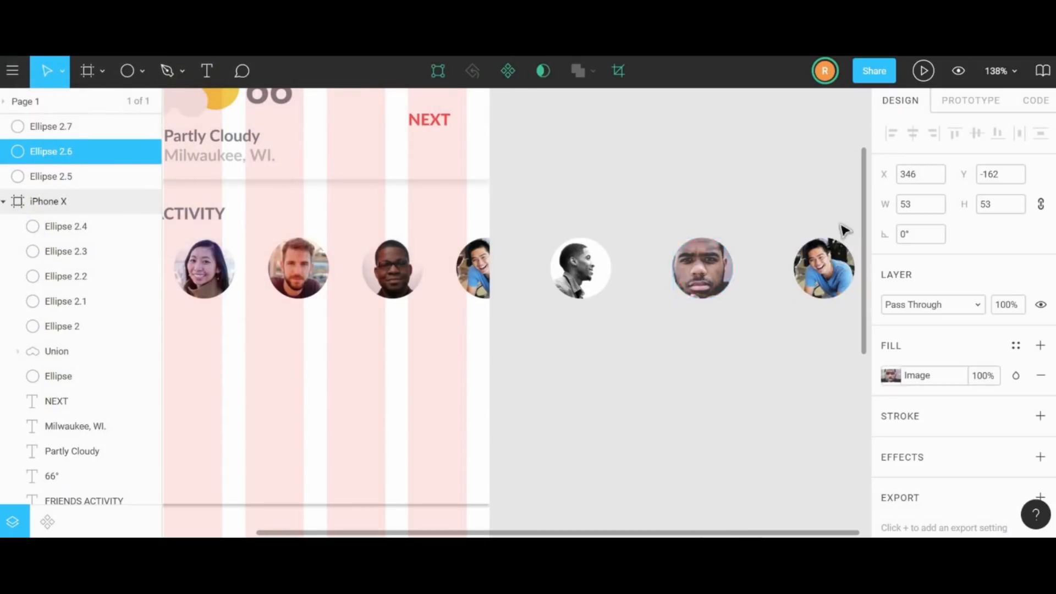
- Delete the surplus third circle outside the frame and arrange the remaining seven profile pictures in one evenly spaced row
click(826, 258)
key(Delete)
scroll(665, 246, left, 2)
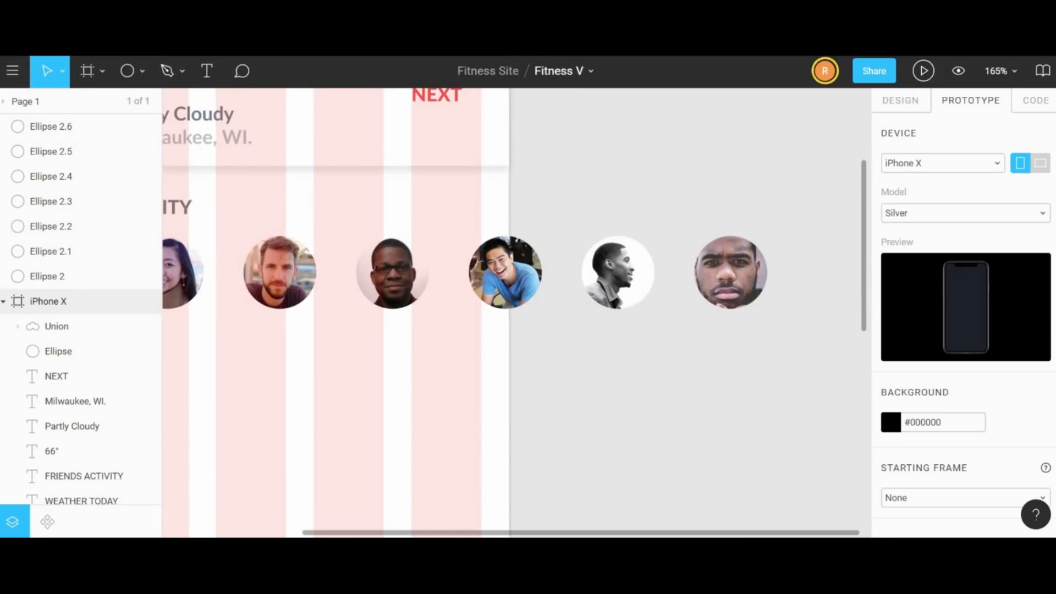
drag(659, 200, 623, 208)
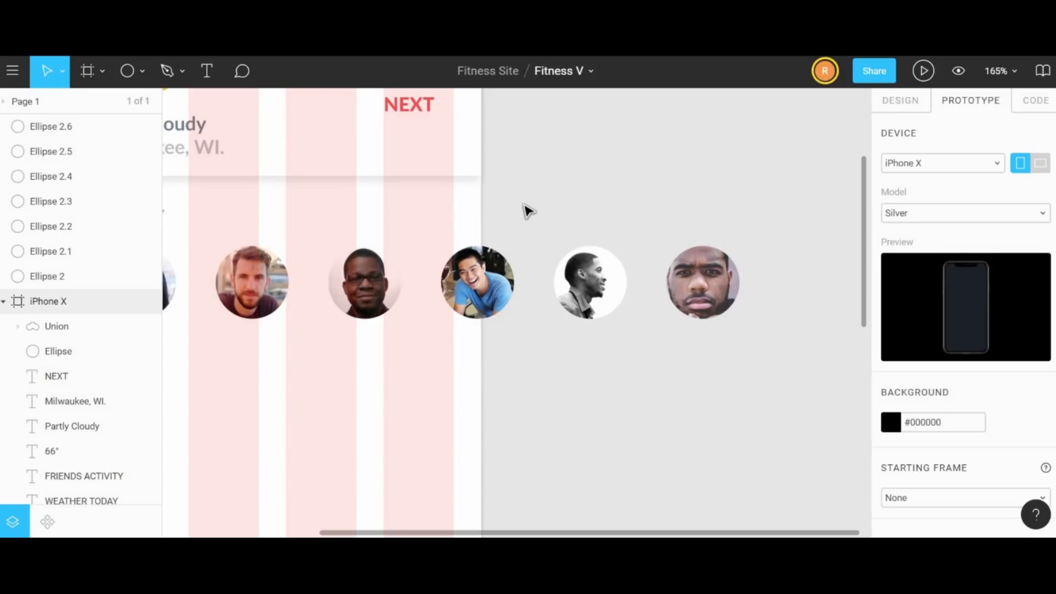
scroll(520, 216, down, 2)
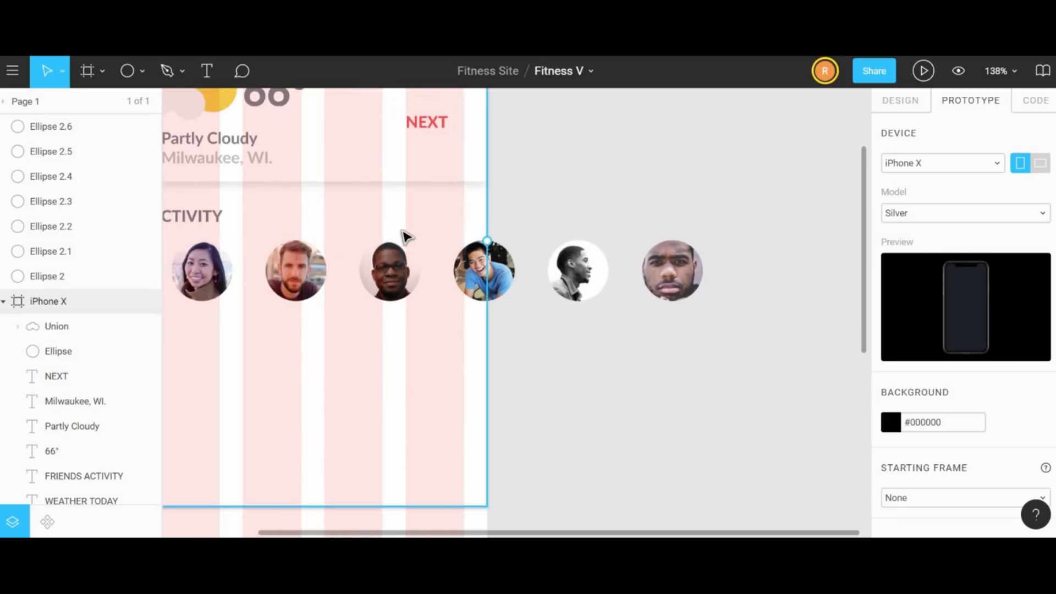
drag(485, 207, 501, 204)
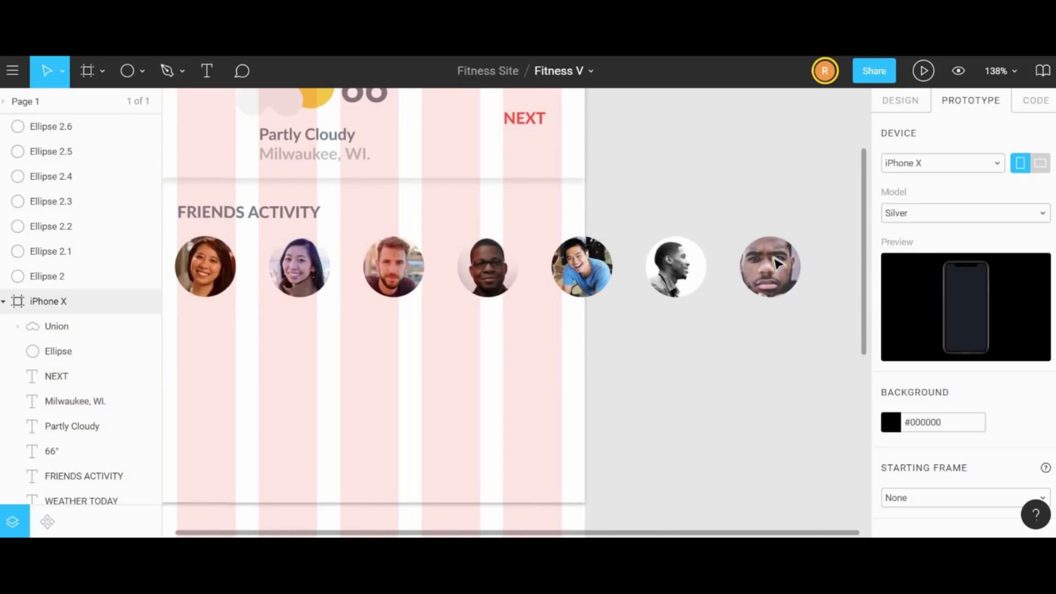
- Group the seven profile pictures and move the group into the iPhone X frame in the layer order
drag(821, 233, 220, 301)
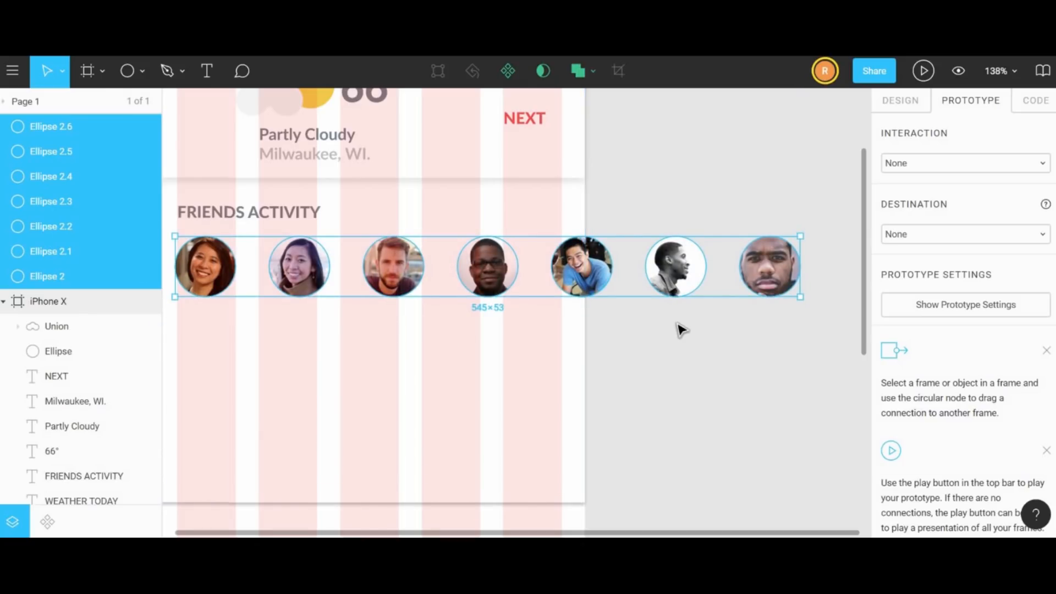
key(ctrl+g)
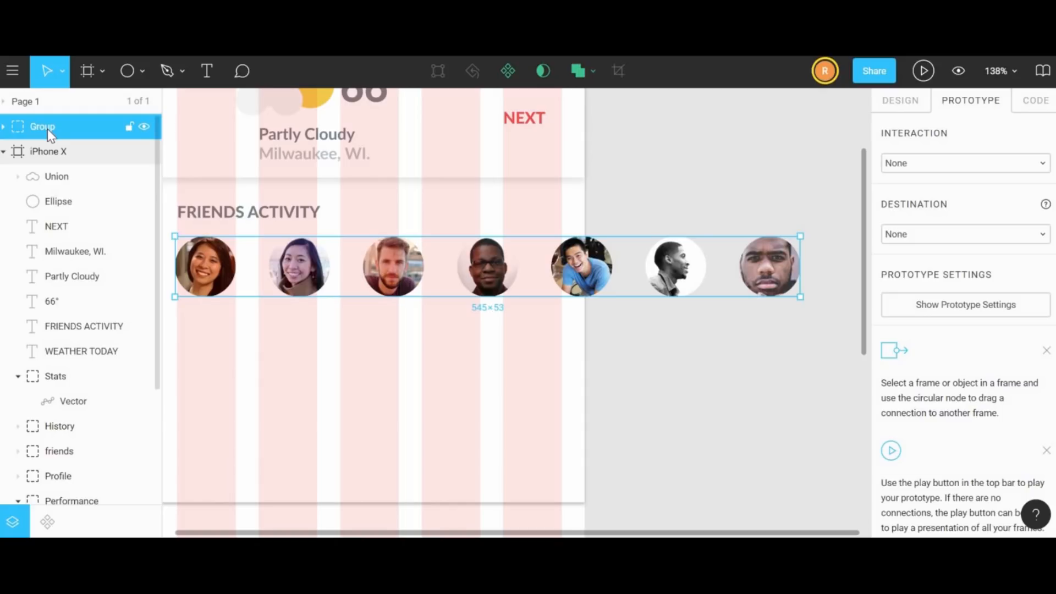
drag(51, 136, 54, 163)
click(378, 213)
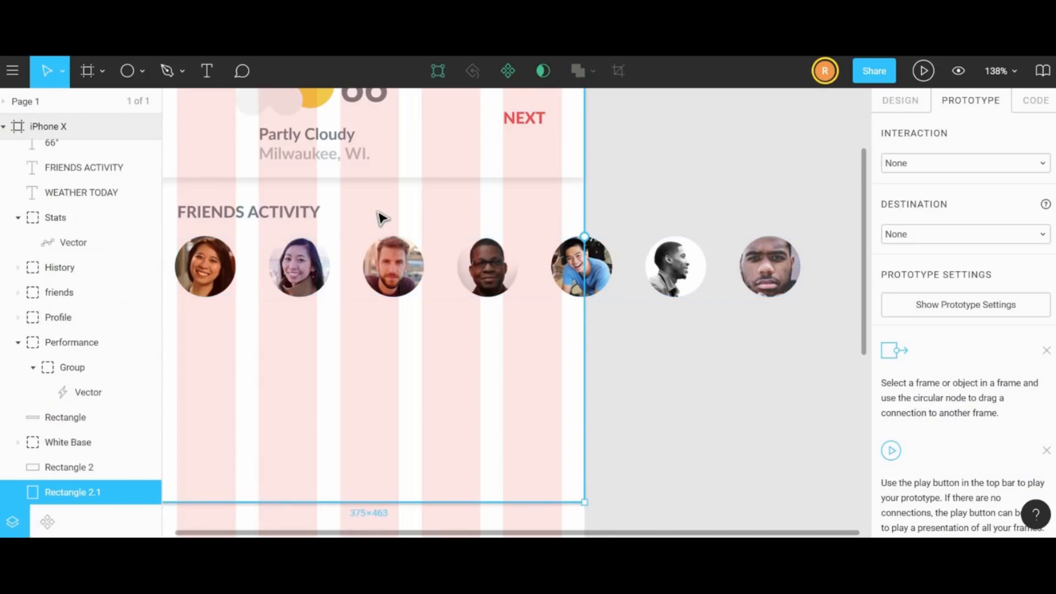
click(306, 251)
click(693, 167)
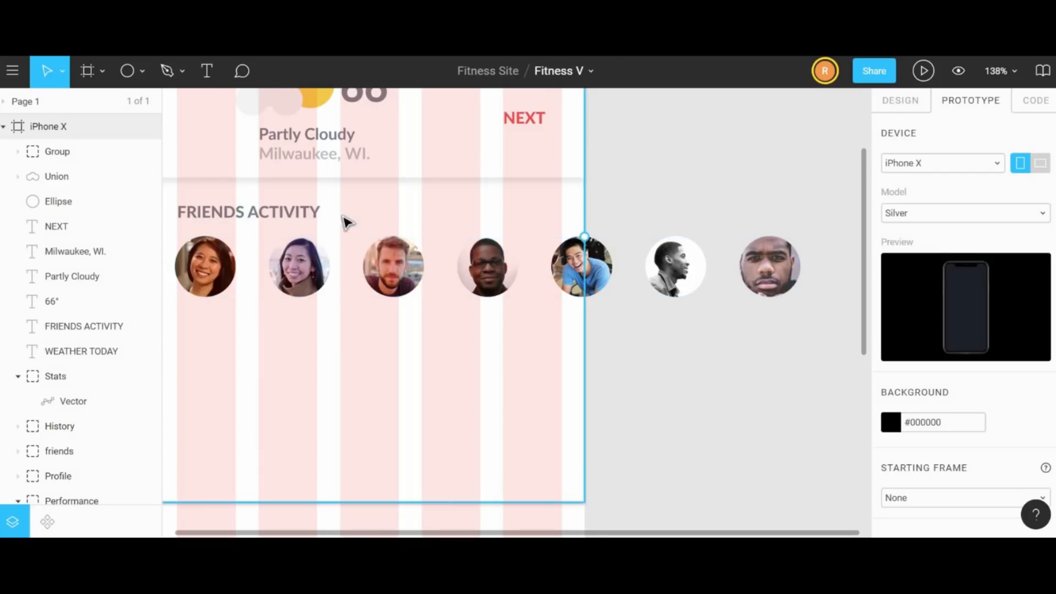
- Turn on Clip Content for the iPhone X frame so pictures beyond its edge are hidden
drag(337, 198, 369, 231)
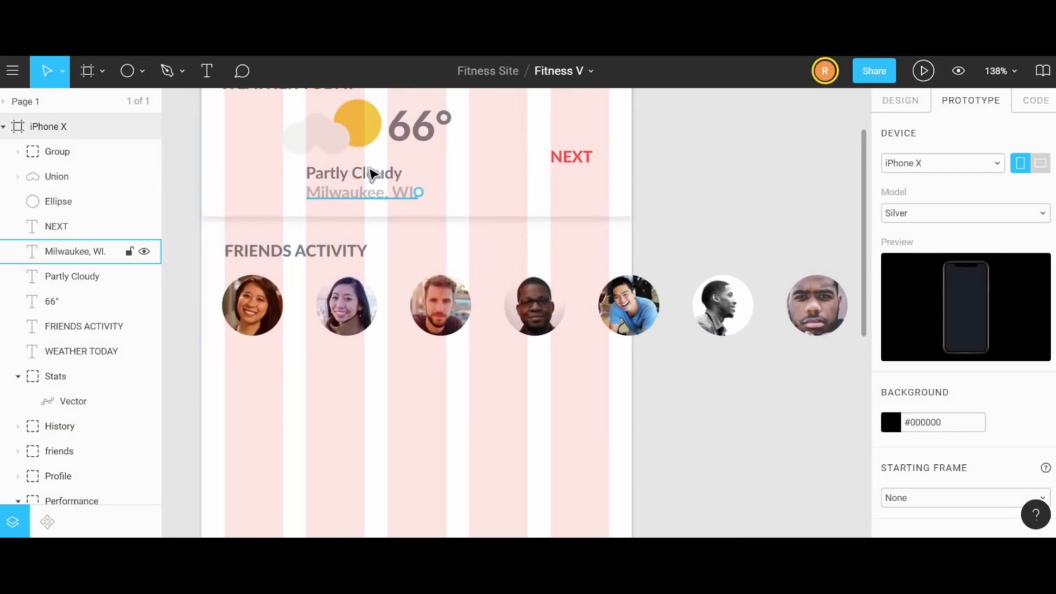
drag(370, 193, 415, 271)
drag(412, 221, 404, 269)
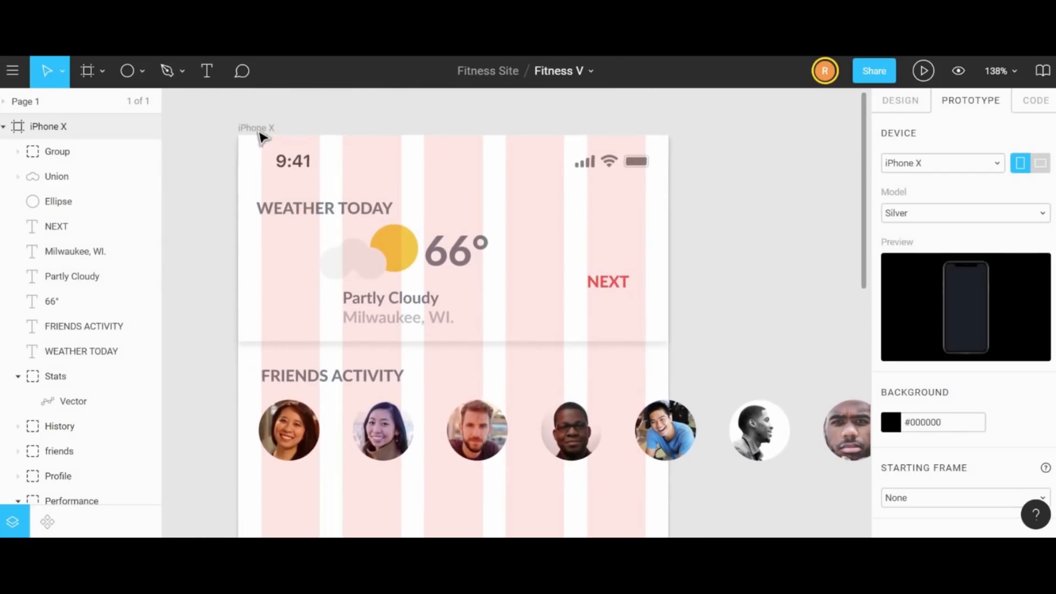
click(258, 130)
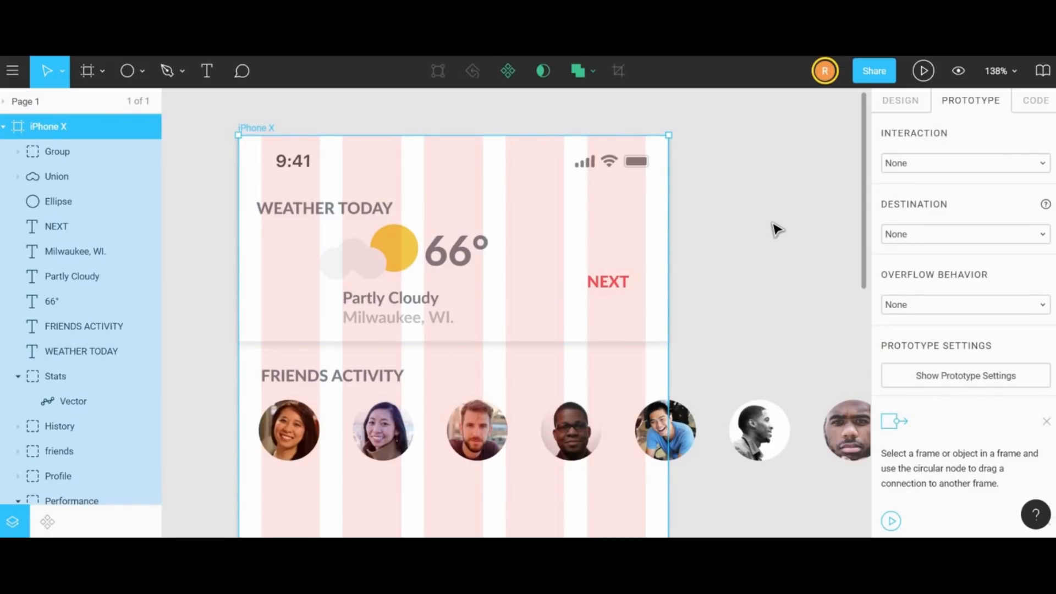
click(920, 102)
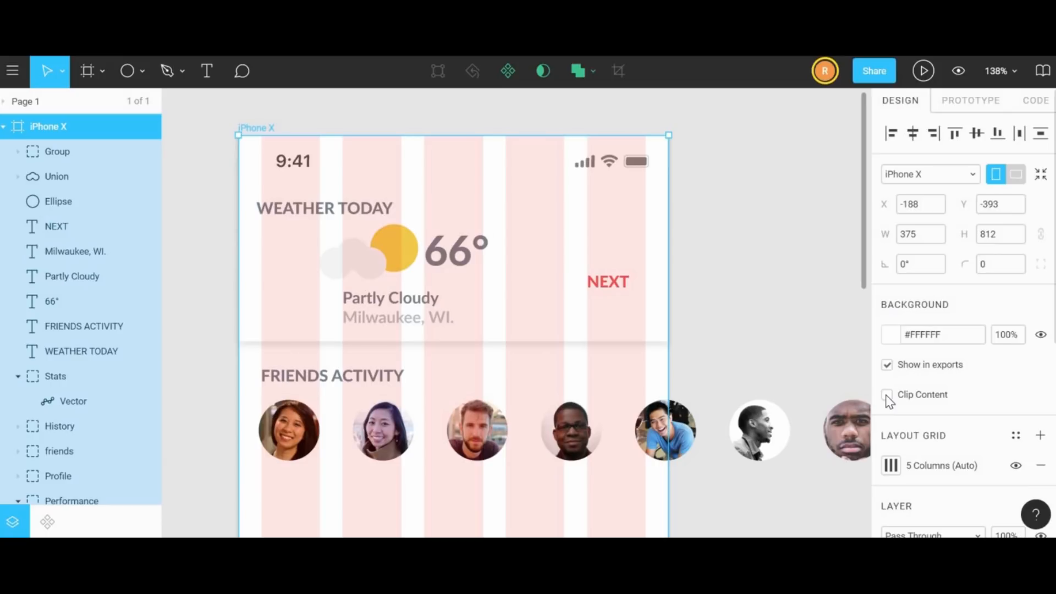
click(888, 396)
click(759, 300)
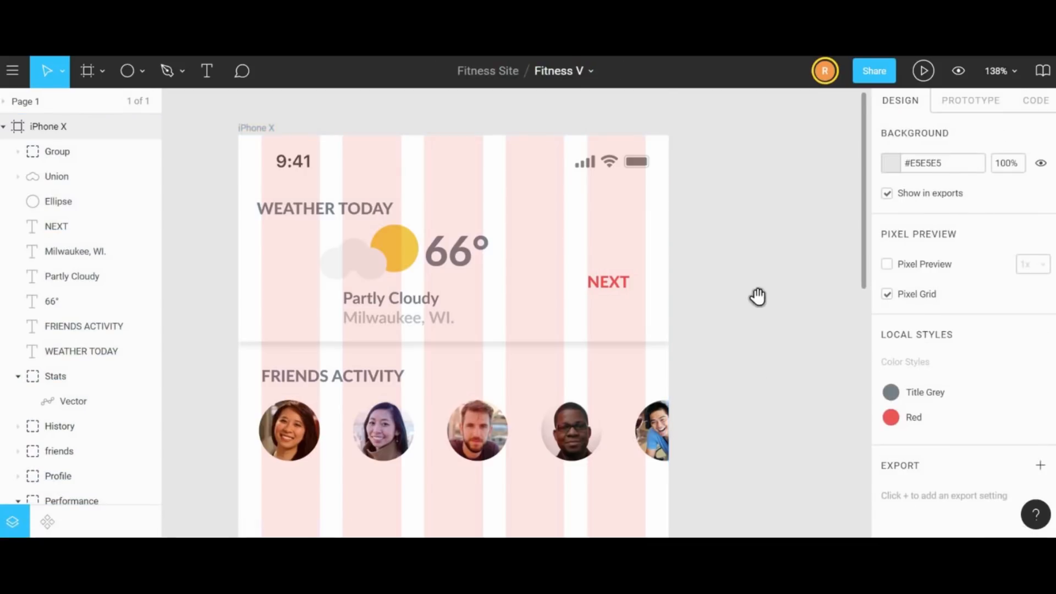
scroll(758, 297, down, 5)
scroll(775, 263, down, 1)
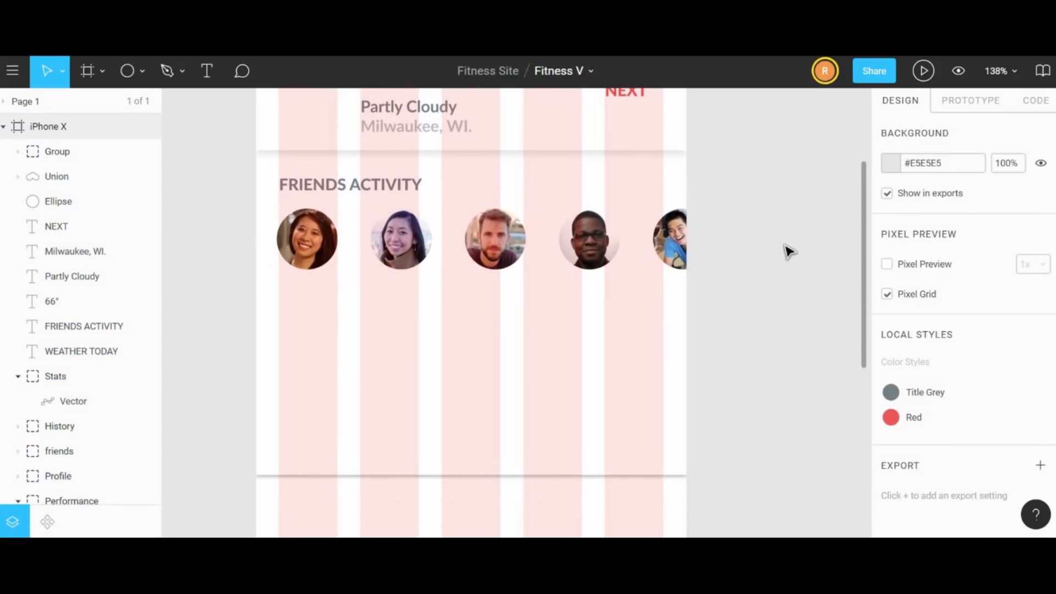
- Copy the first profile picture, paste it outside the group, scale it to 29 × 29 and place it below at X 42, Y 305
click(523, 225)
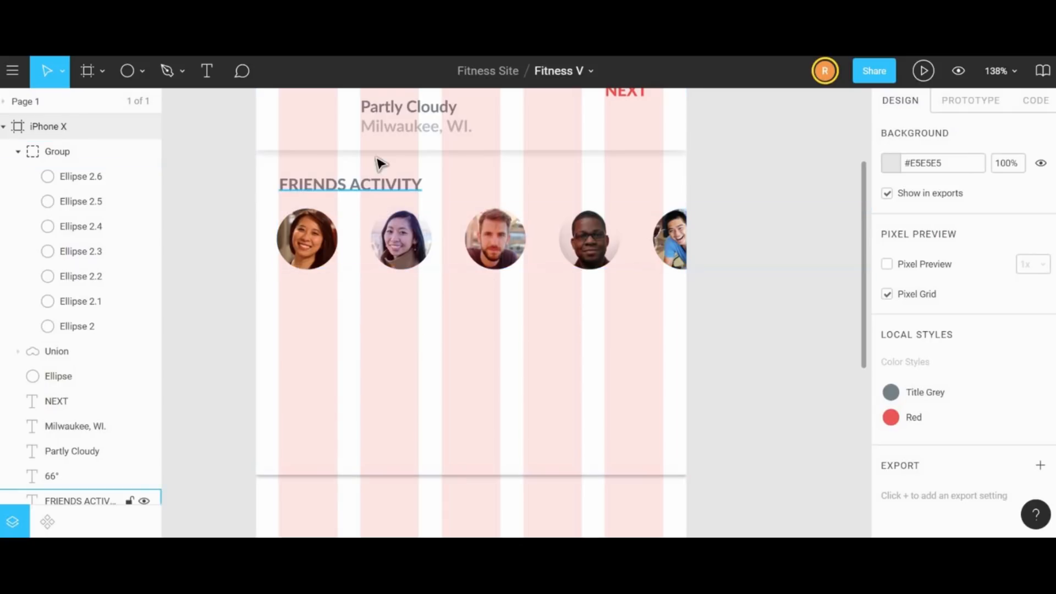
click(438, 135)
click(297, 319)
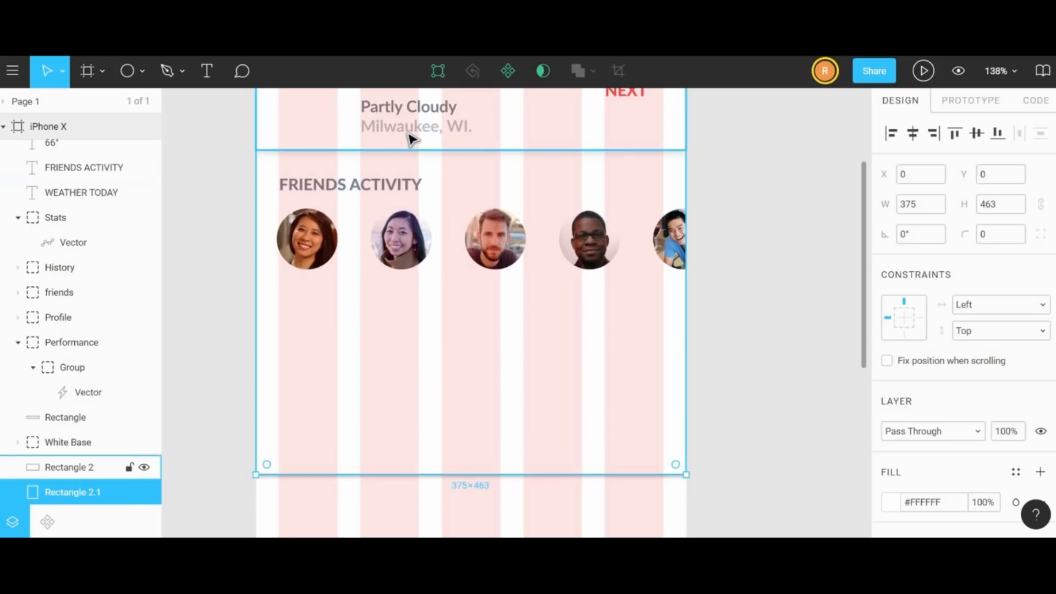
click(426, 134)
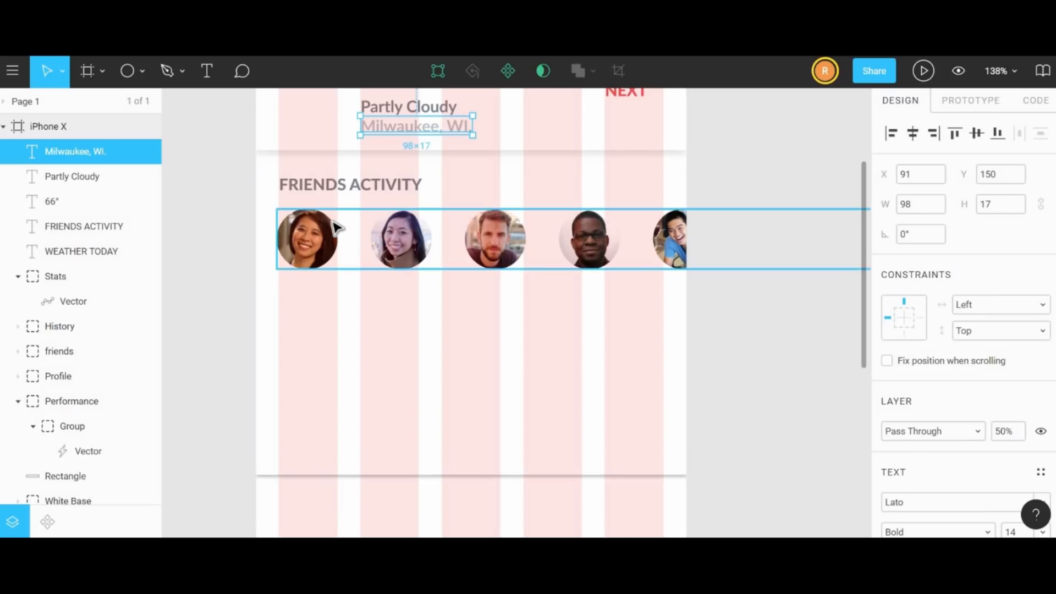
click(323, 237)
double_click(323, 238)
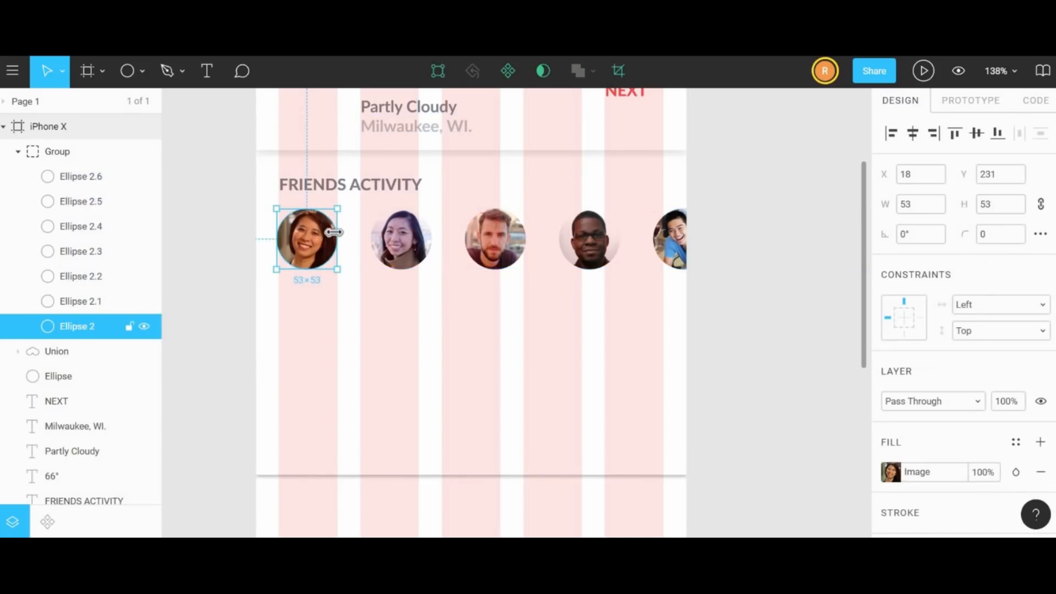
click(383, 347)
key(ctrl+v)
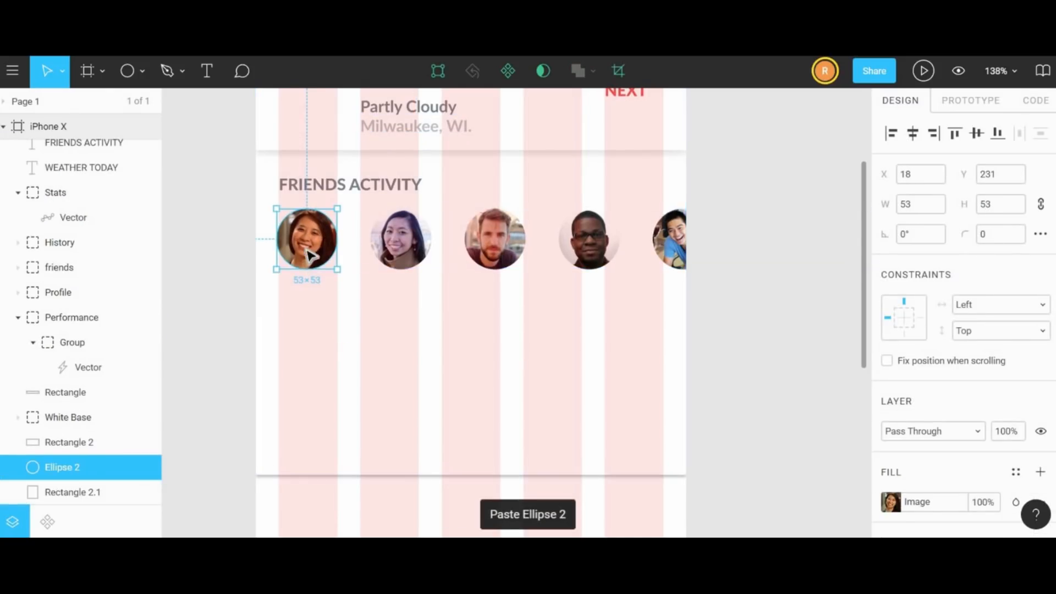
drag(314, 268, 313, 311)
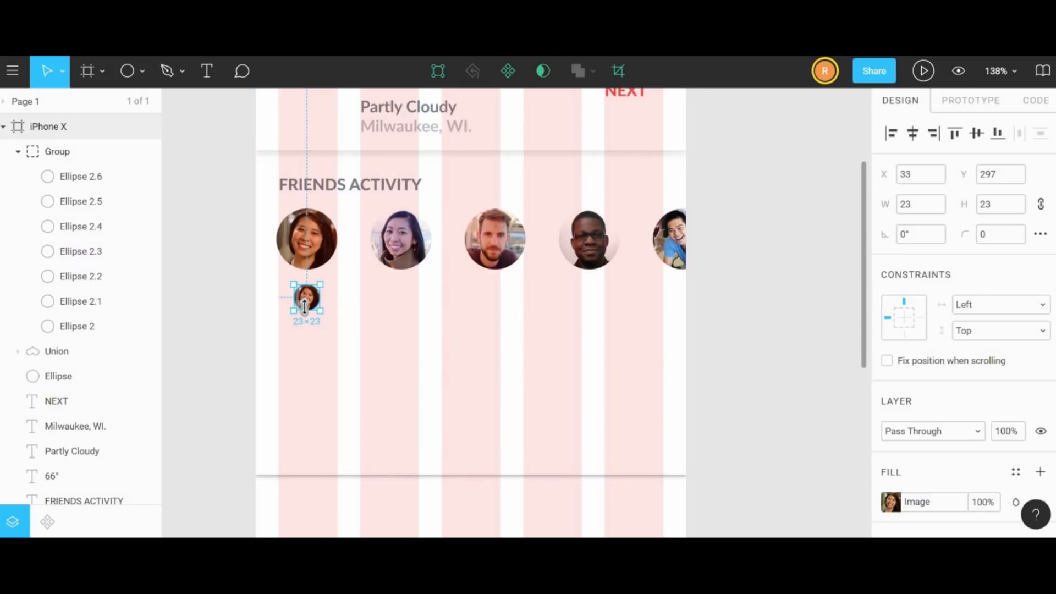
drag(305, 305, 331, 318)
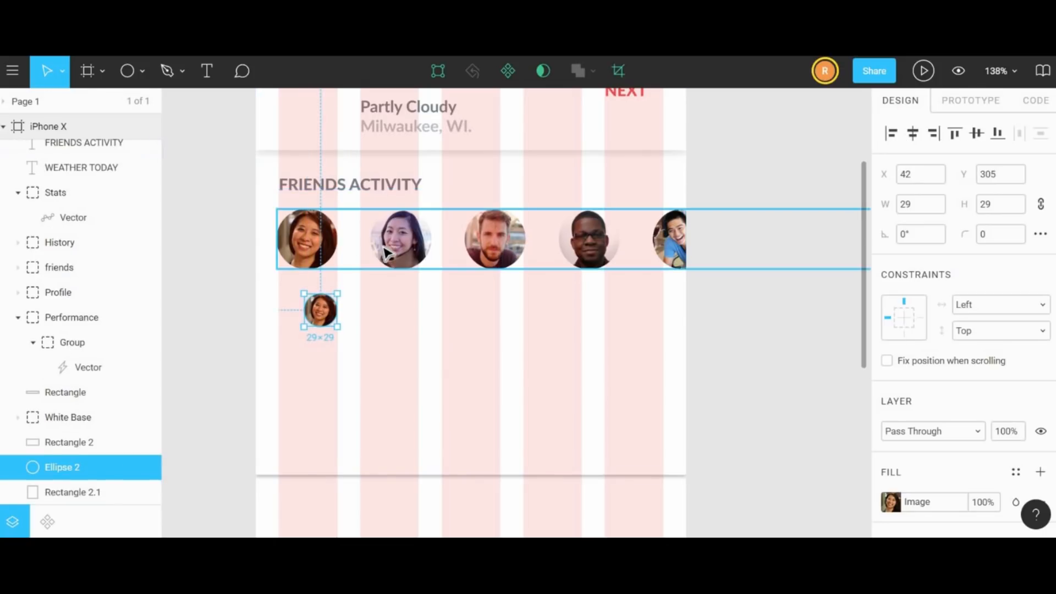
- Duplicate the location label beside the small picture, replacing its text with the friend's first name, "Biked 12.5 mi. in Milwaukee" and a second line "1 hour ago"
drag(413, 131, 388, 314)
double_click(387, 314)
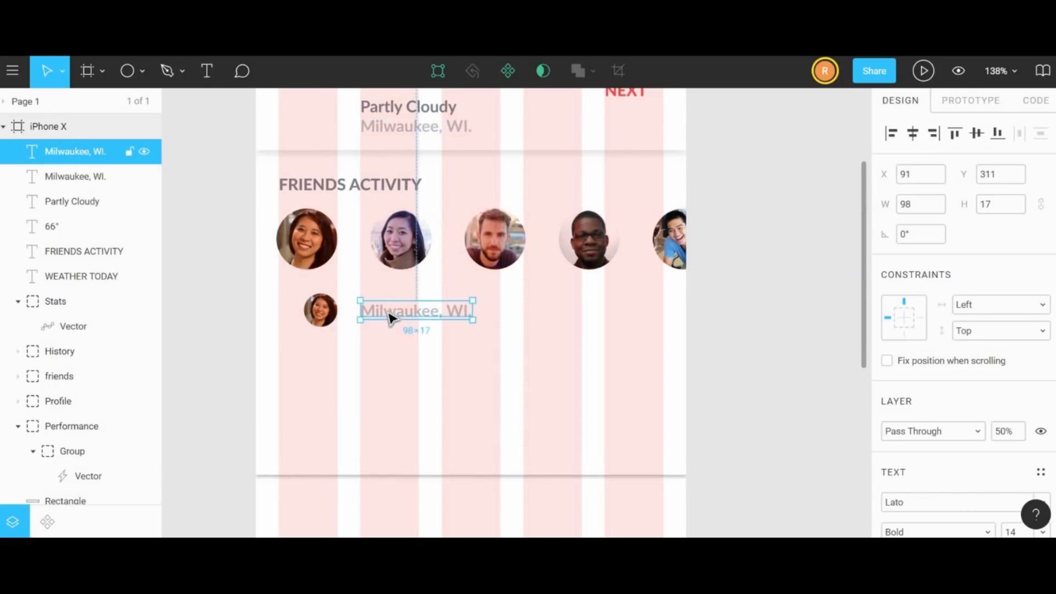
text(Melissa Biked )
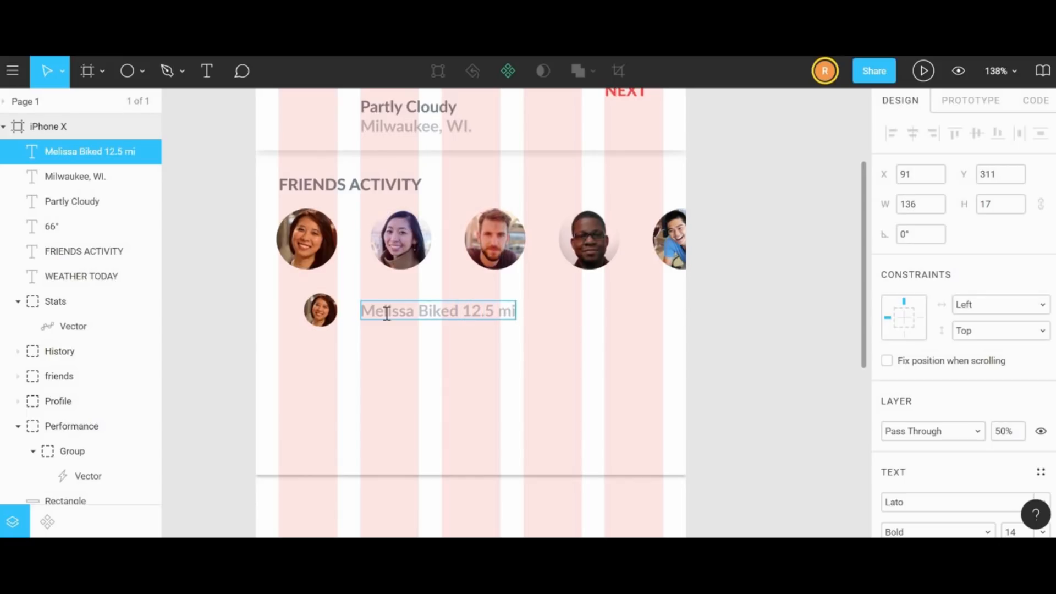
text(12.5 mi. in Milwaukee)
key(Return)
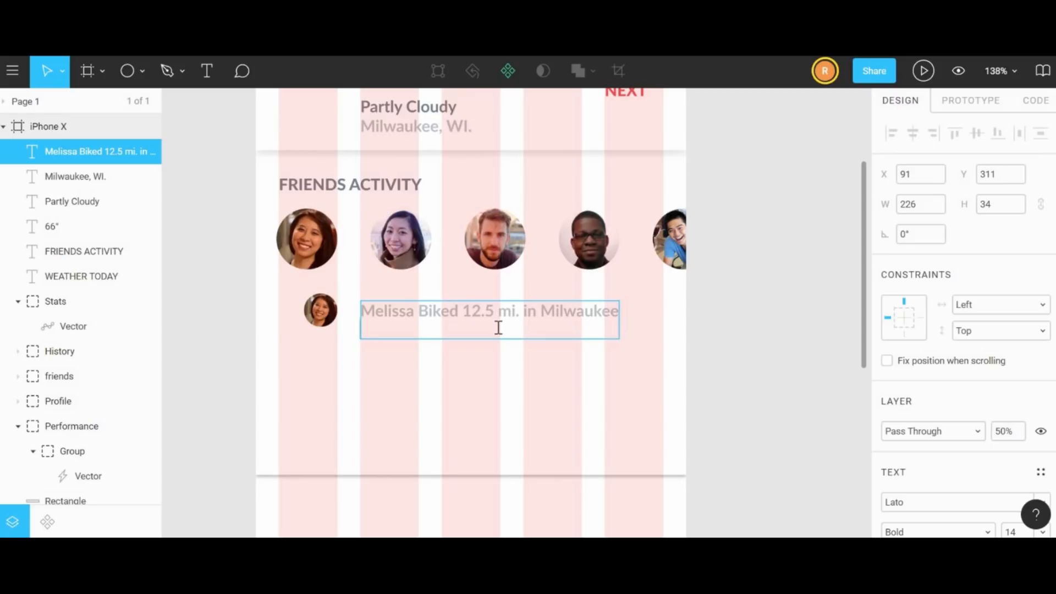
- Set the "1 hour ago" line of the activity text to font size 12
mouse_move(358, 329)
mouse_down()
mouse_move(440, 331)
mouse_move(345, 320)
mouse_up()
scroll(1038, 362, down, 3)
click(1022, 369)
text(12)
- Set the friend's name and the distance "12.5 mi." in the activity text to the Black font weight
click(465, 318)
drag(412, 313, 360, 315)
click(931, 495)
click(914, 400)
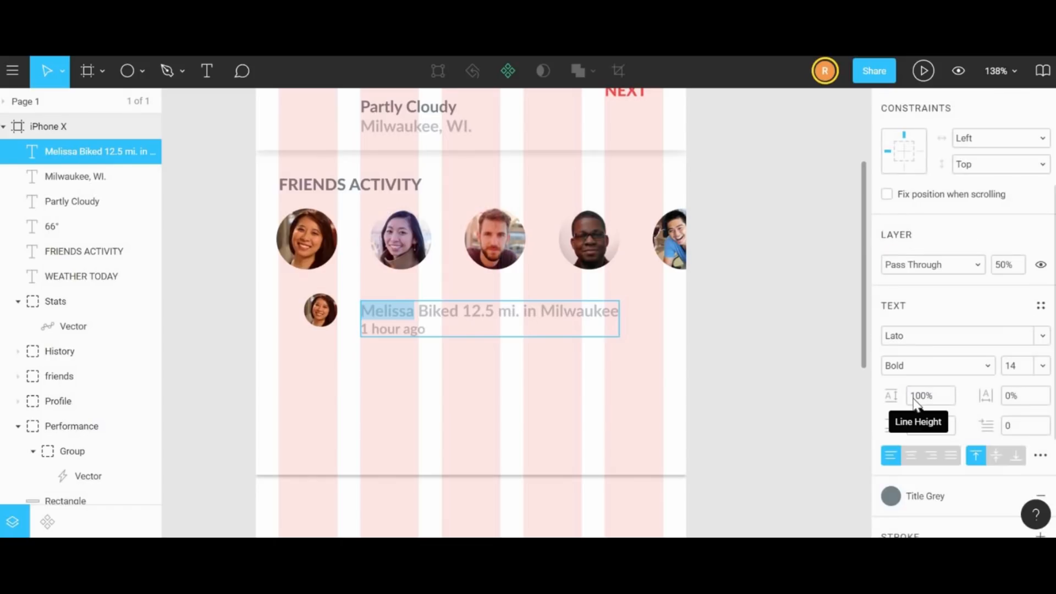
click(988, 369)
click(935, 328)
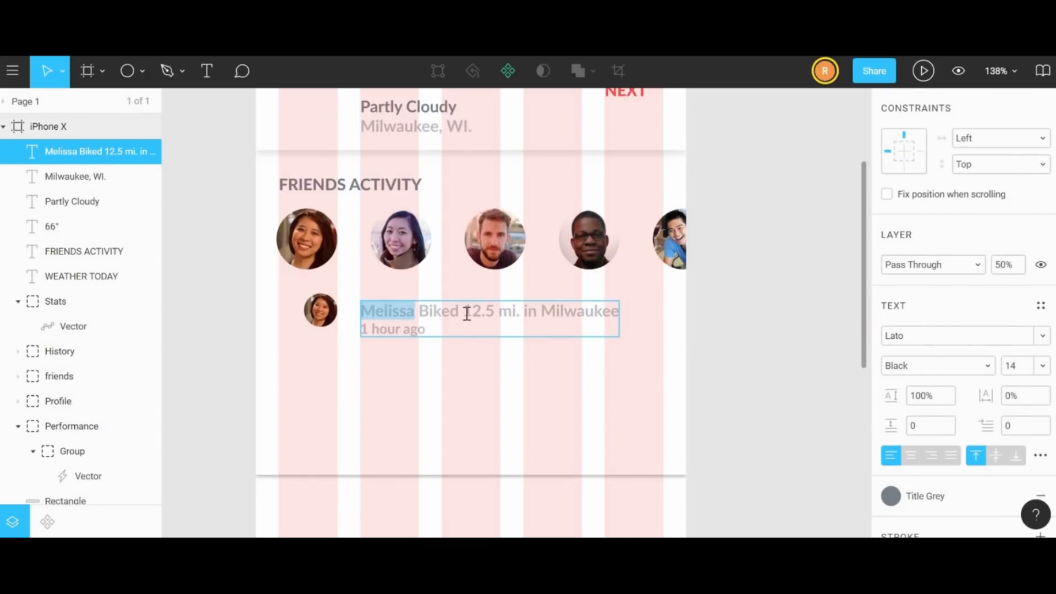
drag(463, 313, 522, 313)
click(986, 367)
click(912, 327)
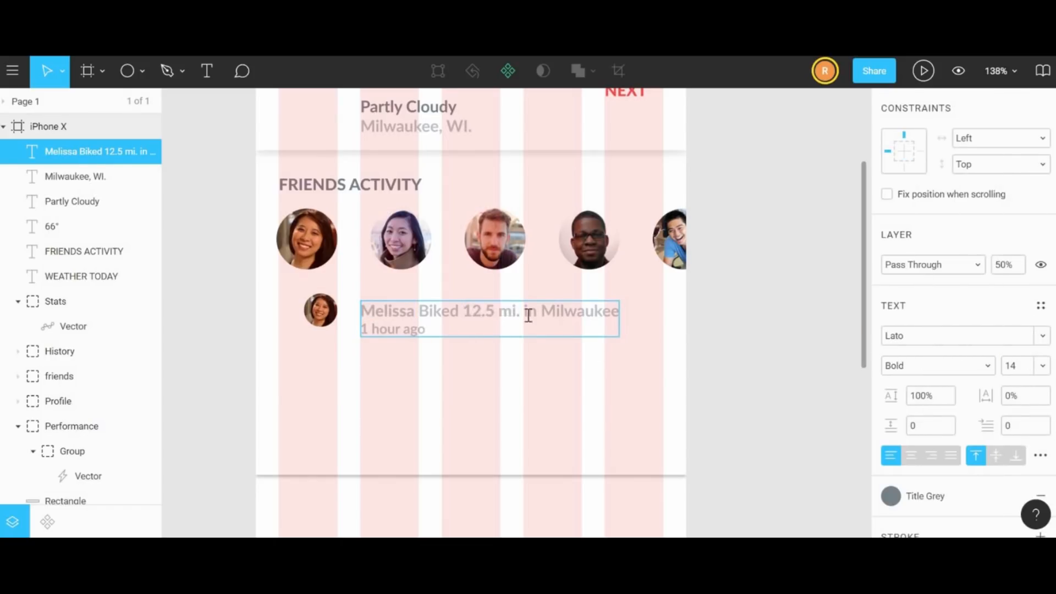
- Add a small version of the emoji asset at the end of the activity row and duplicate the whole row below it
drag(585, 160, 761, 319)
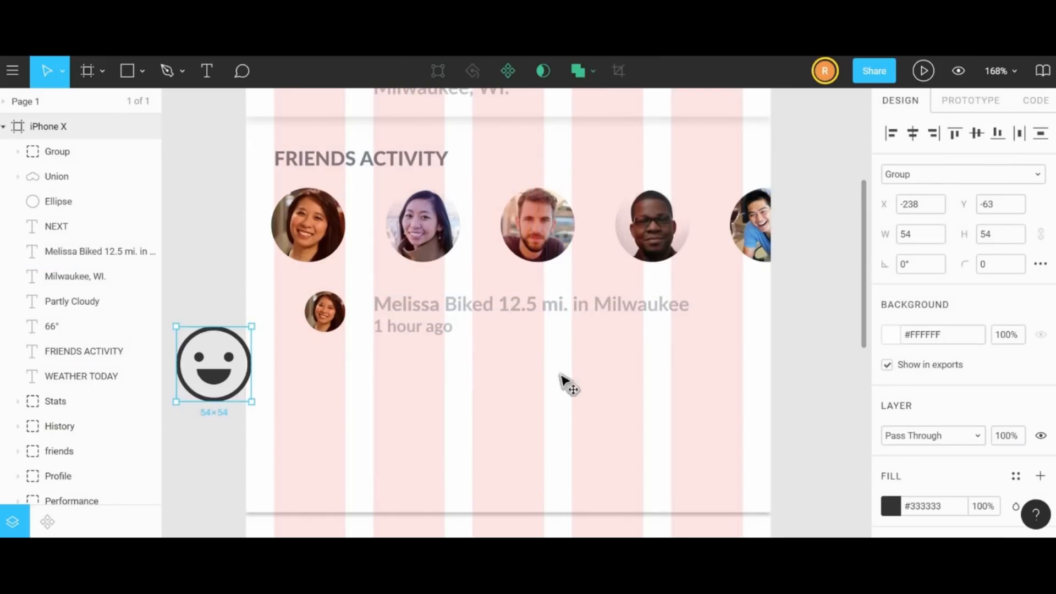
drag(798, 356, 720, 312)
drag(795, 292, 317, 358)
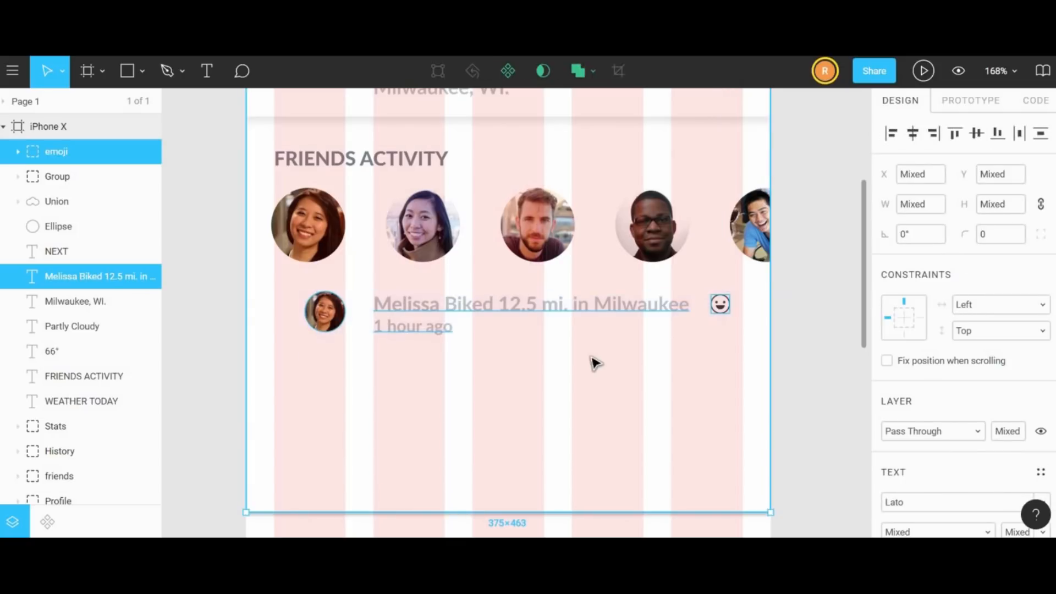
shift+click(592, 358)
drag(434, 306, 433, 377)
key(ctrl+d)
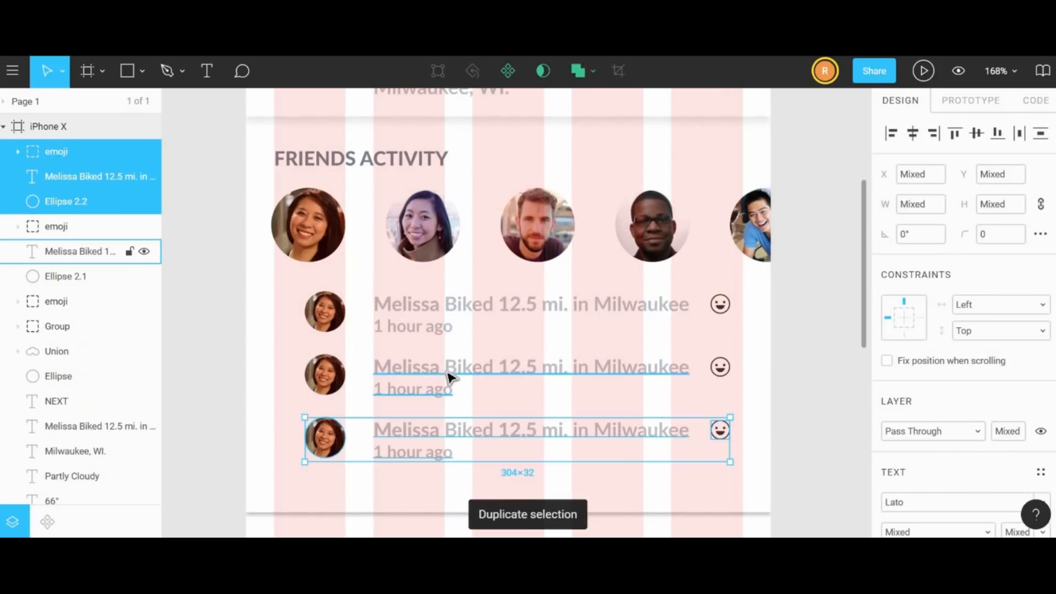
key(ctrl+d)
key(ctrl+z)
key(ctrl+z)
- Duplicate the second activity row and place the copy below it as an evenly spaced third row
key(ctrl+d)
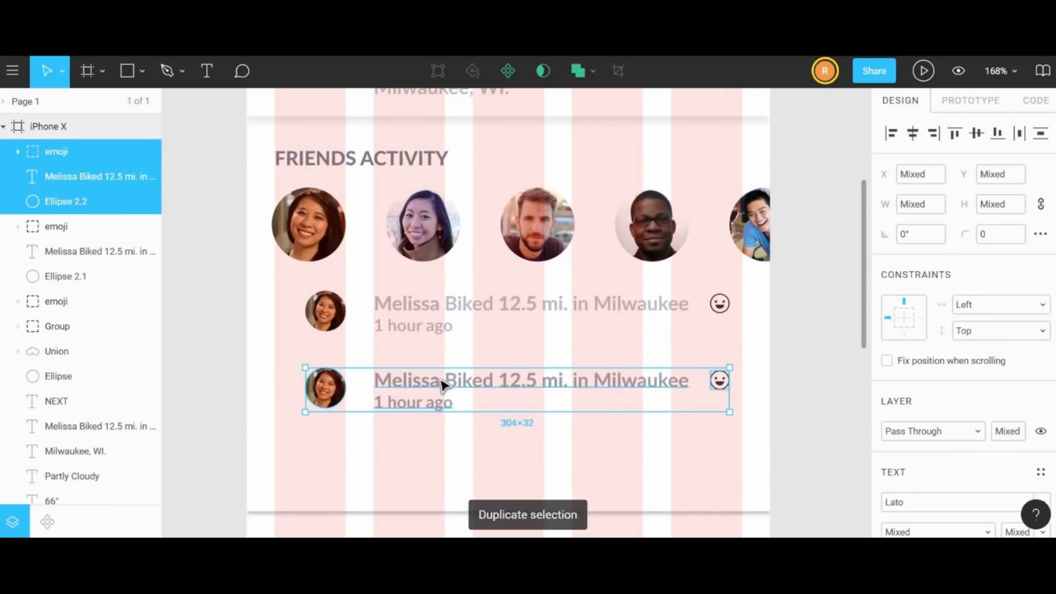
drag(426, 384, 418, 462)
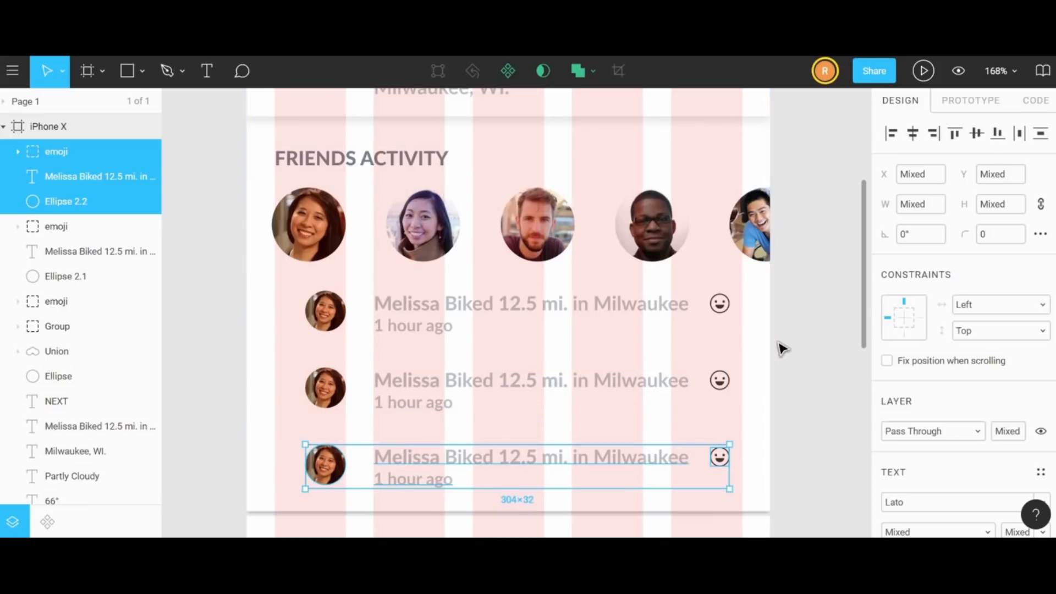
- Replace the picture in the second activity row with the photo named 27
double_click(330, 392)
click(891, 403)
click(747, 287)
double_click(301, 377)
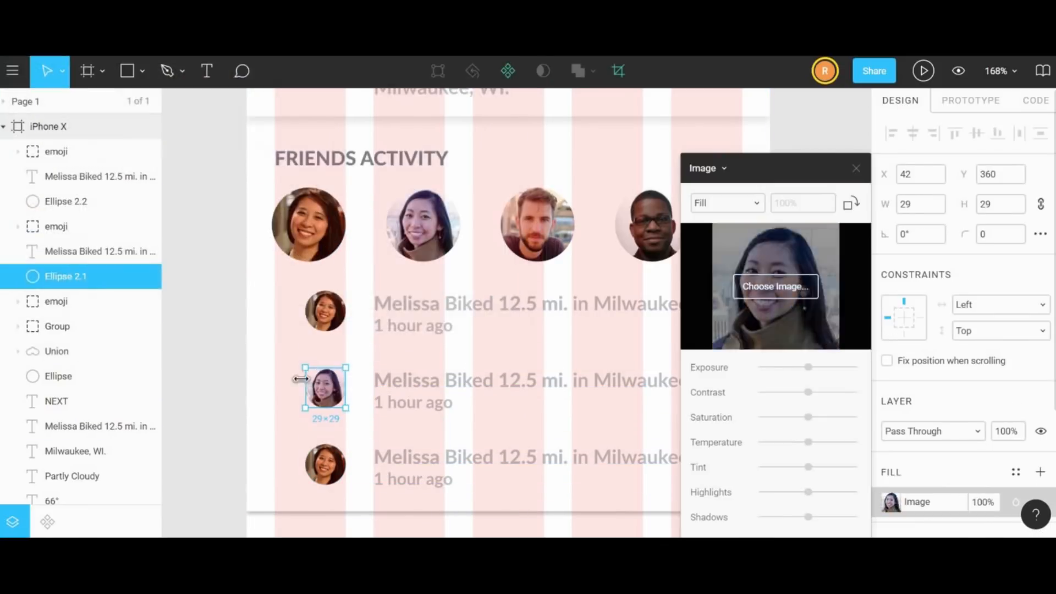
click(856, 169)
- Replace the picture in the third activity row with the photo named 32
double_click(332, 462)
click(891, 409)
click(773, 286)
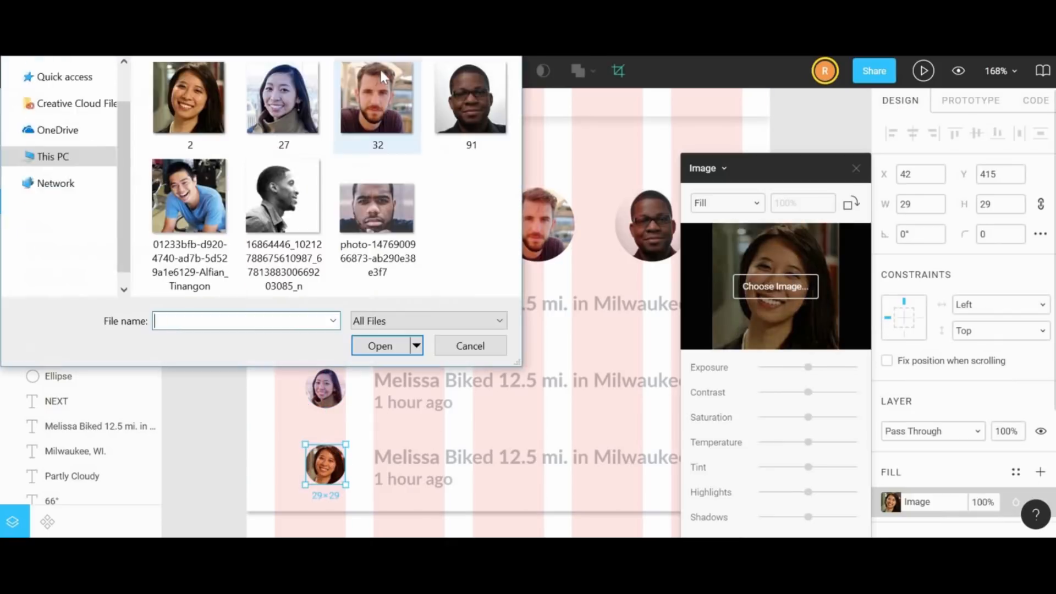
double_click(379, 74)
click(856, 169)
- Reword the second activity row with another friend's first name, the verb "Ran" and the distance "11.5 mi."
click(468, 309)
double_click(434, 385)
drag(440, 382, 350, 383)
text(Mary)
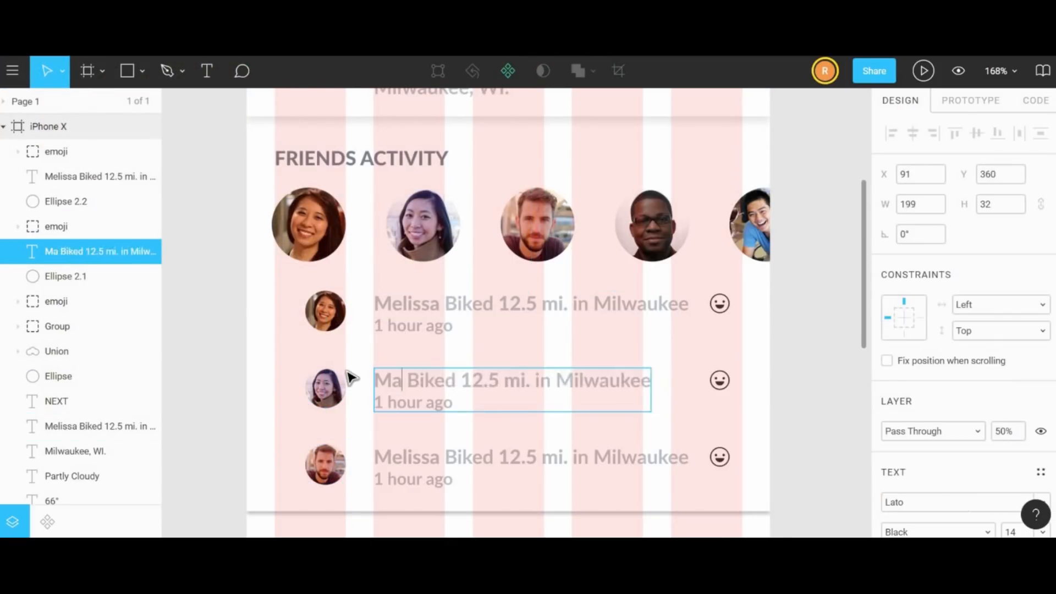
double_click(469, 379)
text(Ran)
drag(474, 381, 488, 380)
text(1)
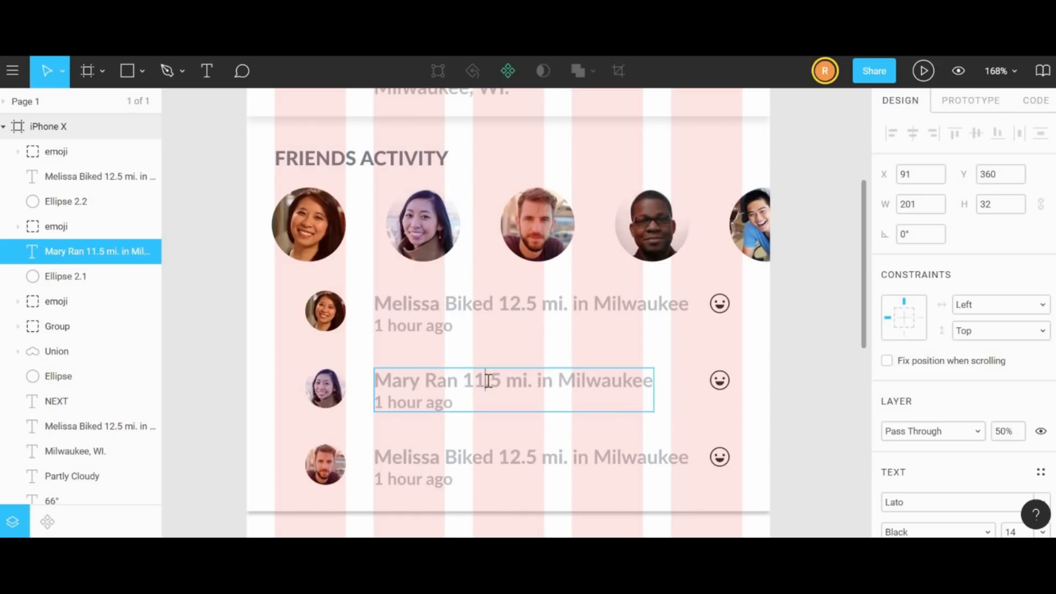
- Reword the third activity row with another friend's first name, the distance "8 mi." and "3 hours ago"
double_click(417, 457)
text(Jon)
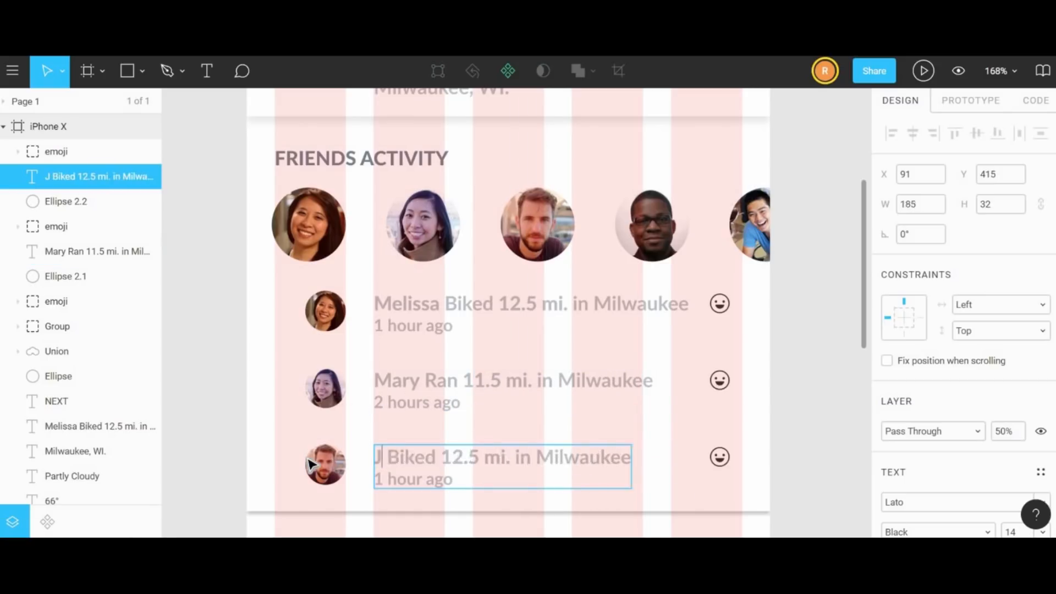
drag(463, 457, 484, 456)
text(8)
key(Delete)
key(Delete)
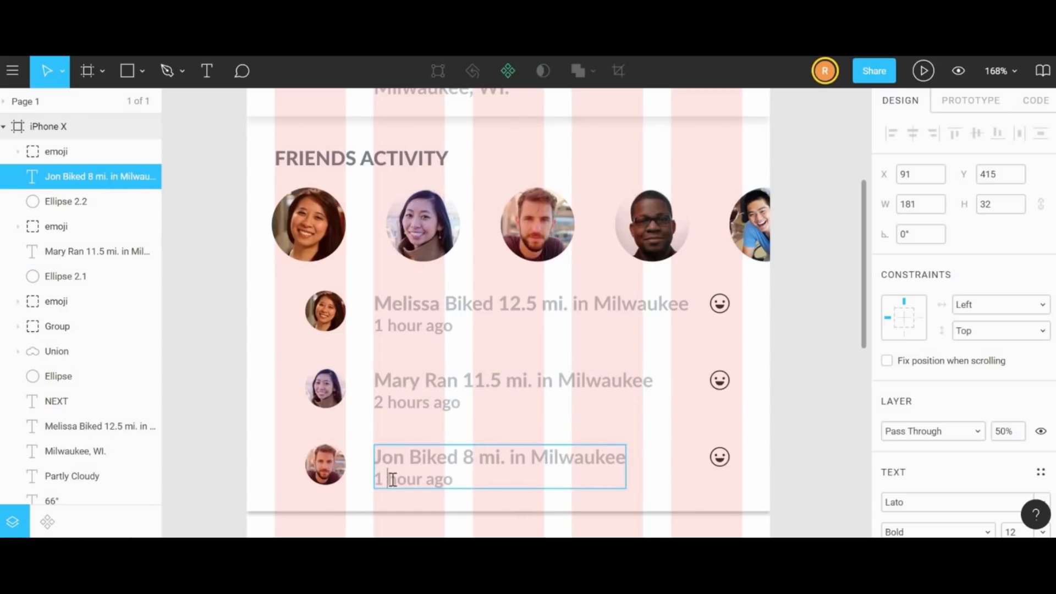
click(796, 423)
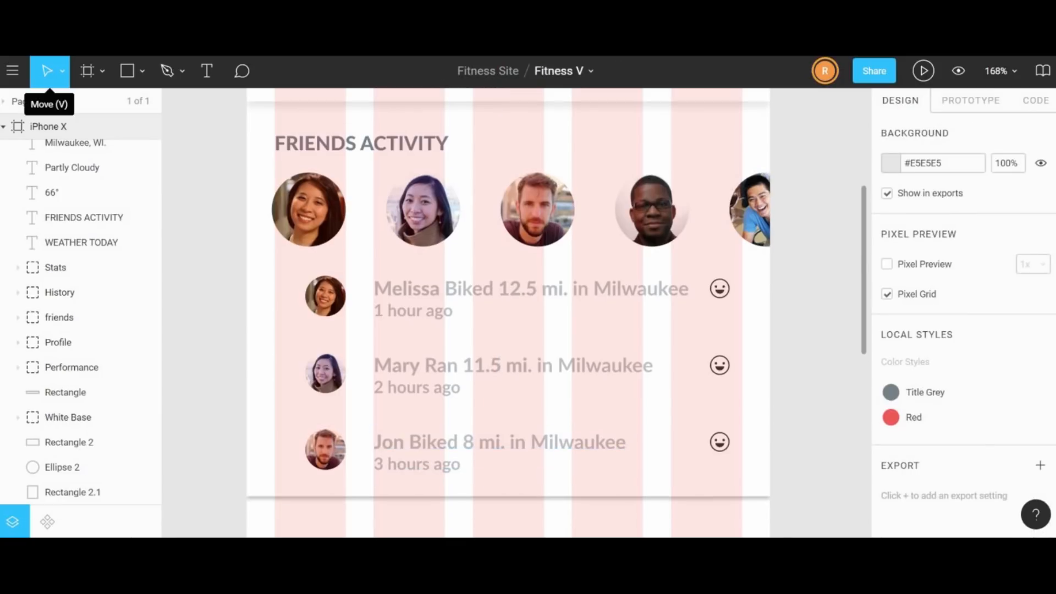
- Switch to File Explorer and bring the map image from the Assets folder onto the canvas beside the iPhone X frame
scroll(509, 313, down, 4)
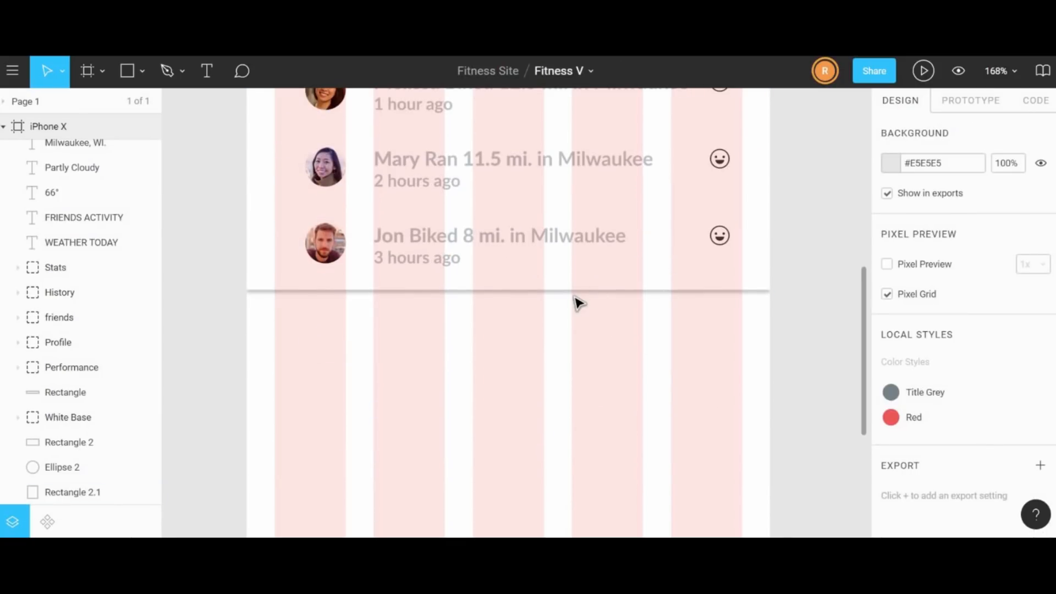
scroll(578, 303, down, 5)
scroll(579, 308, up, 1)
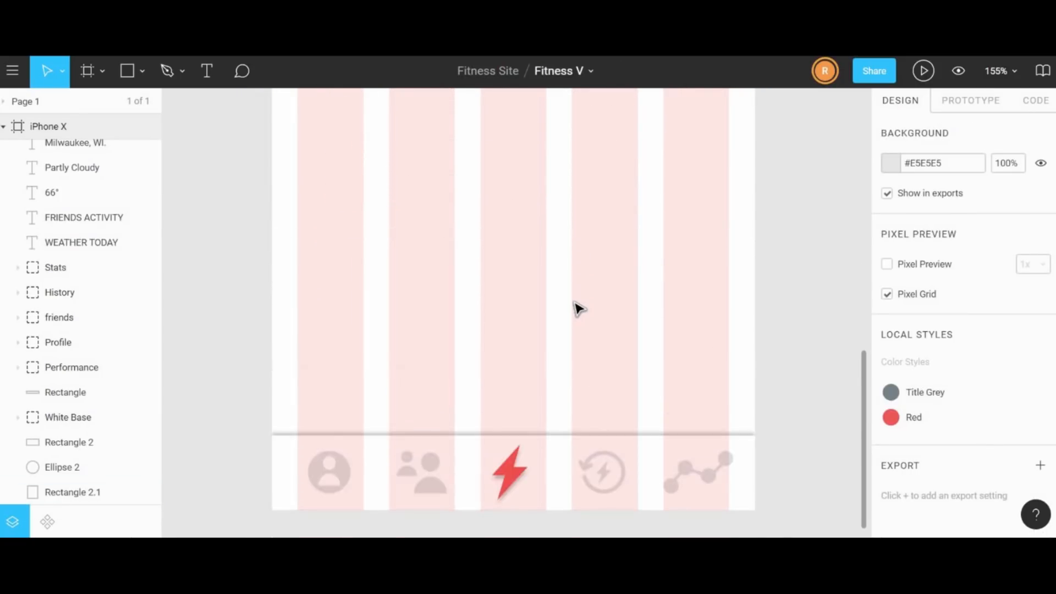
scroll(579, 308, up, 5)
scroll(578, 308, down, 1)
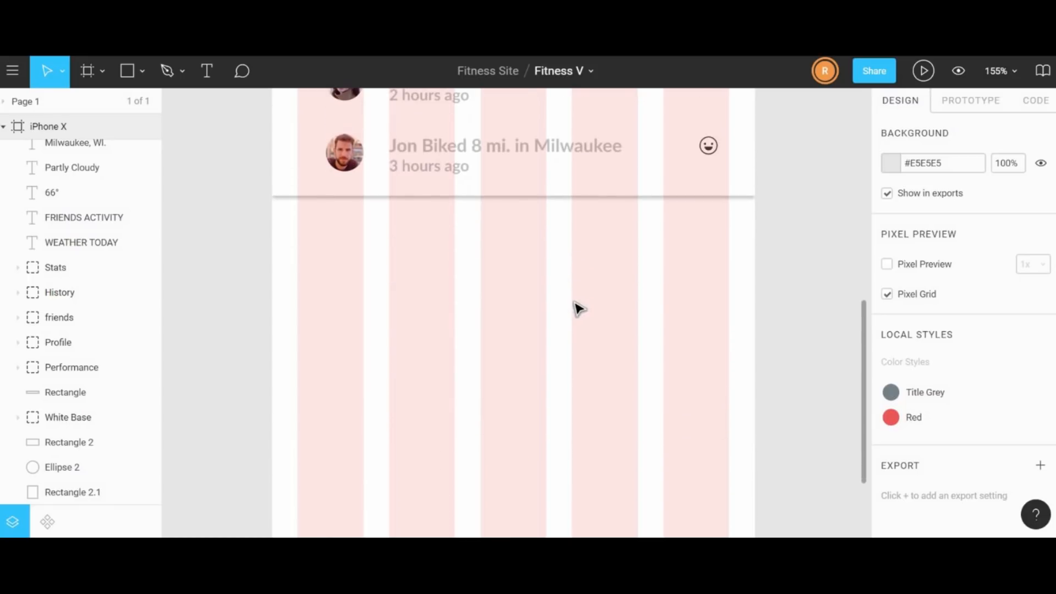
scroll(579, 308, down, 2)
scroll(577, 308, down, 1)
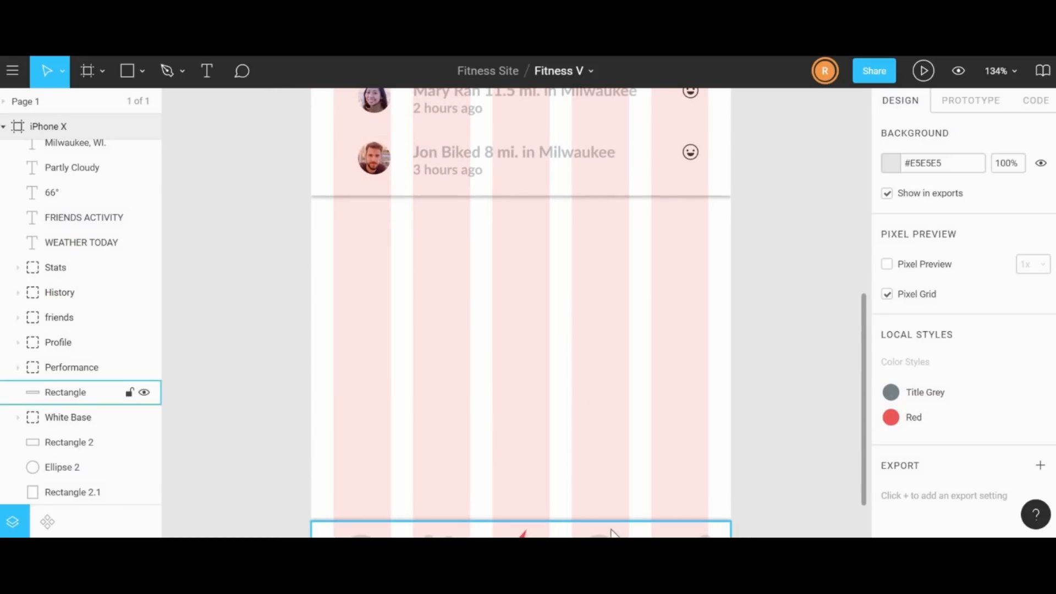
click(610, 549)
key(alt+Left)
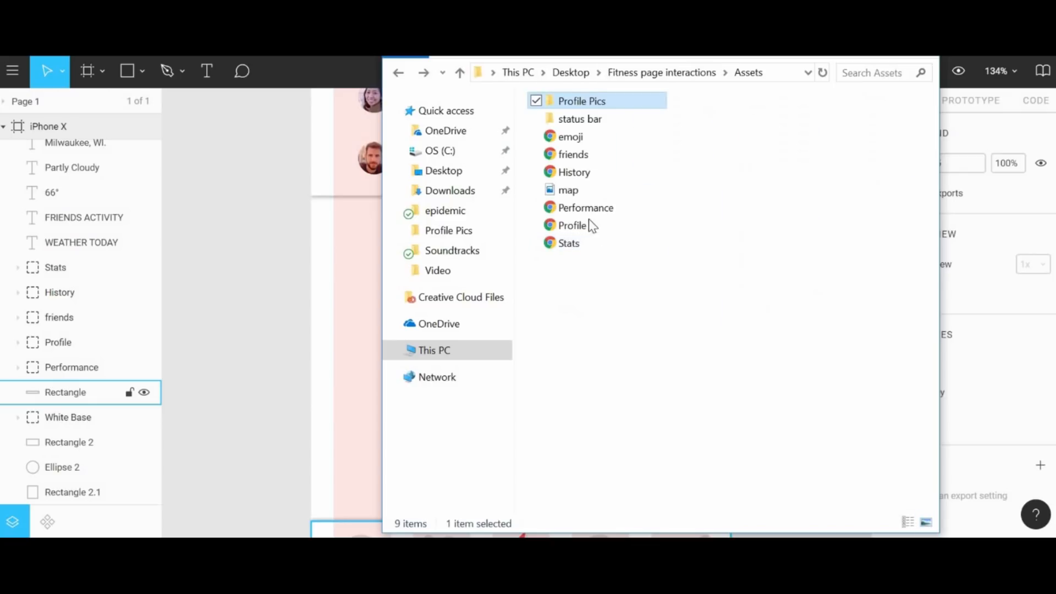
drag(564, 196, 229, 262)
drag(441, 239, 314, 322)
scroll(607, 275, down, 3)
scroll(608, 277, down, 2)
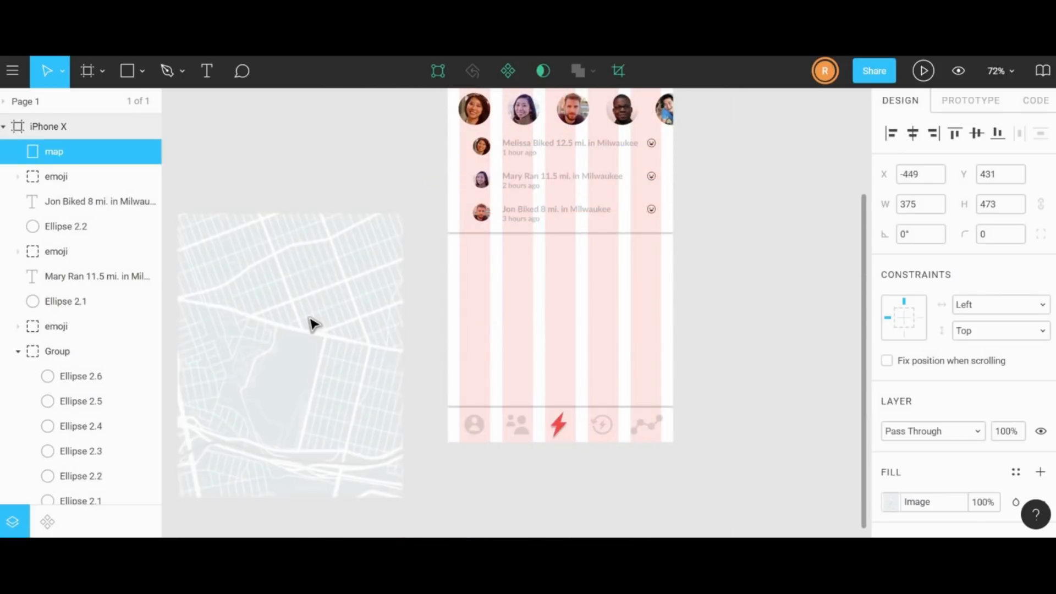
- Move the map out of the iPhone X frame in the layer order and enlarge it proportionally on the empty canvas
click(328, 198)
drag(338, 196, 443, 162)
click(459, 241)
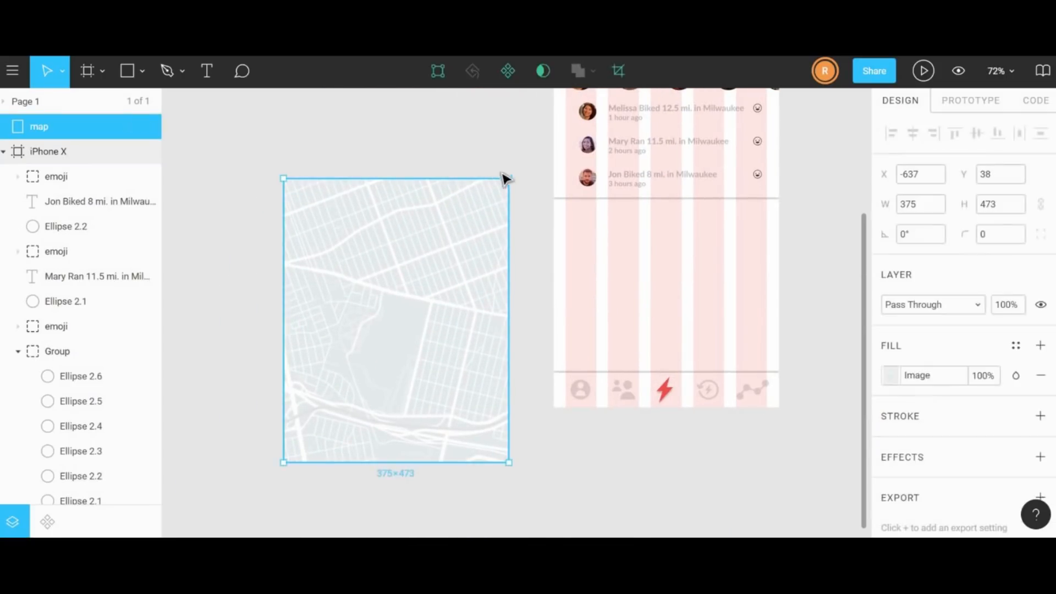
drag(509, 178, 511, 144)
- Copy the three small activity pictures, paste them outside the iPhone X frame and move the copies to the map's area
click(588, 147)
scroll(589, 179, up, 1)
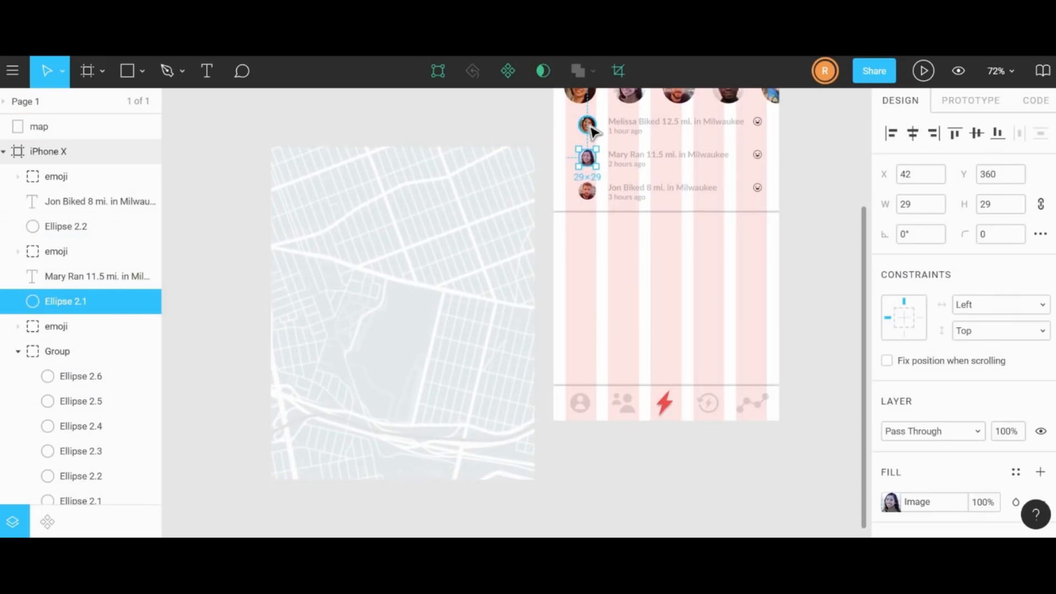
shift+click(588, 125)
shift+click(588, 192)
key(ctrl+c)
click(429, 130)
scroll(342, 259, up, 3)
key(ctrl+v)
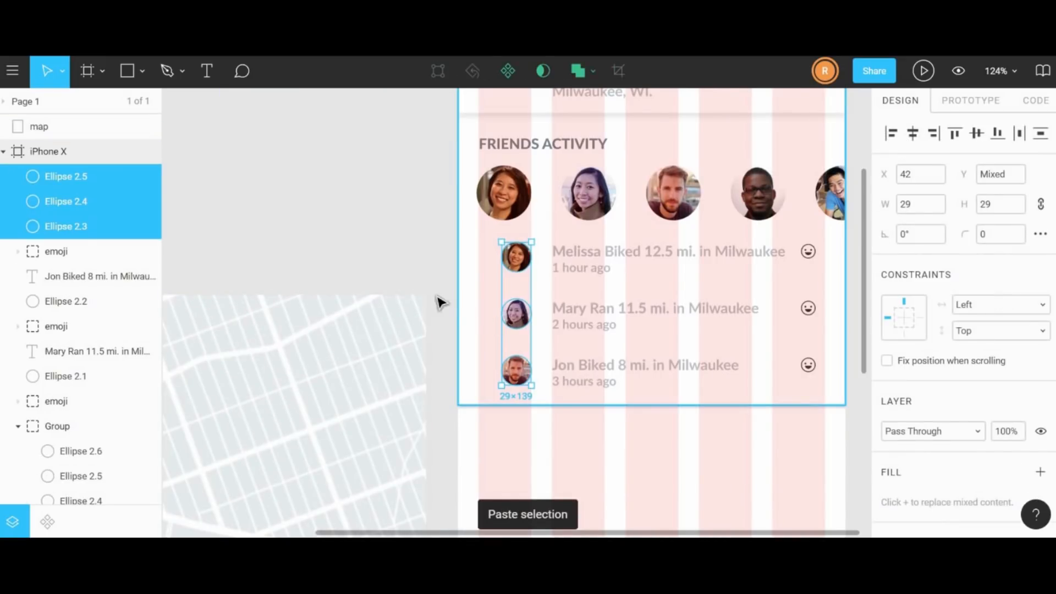
key(ctrl+z)
key(ctrl+v)
drag(405, 228, 766, 168)
drag(814, 228, 369, 404)
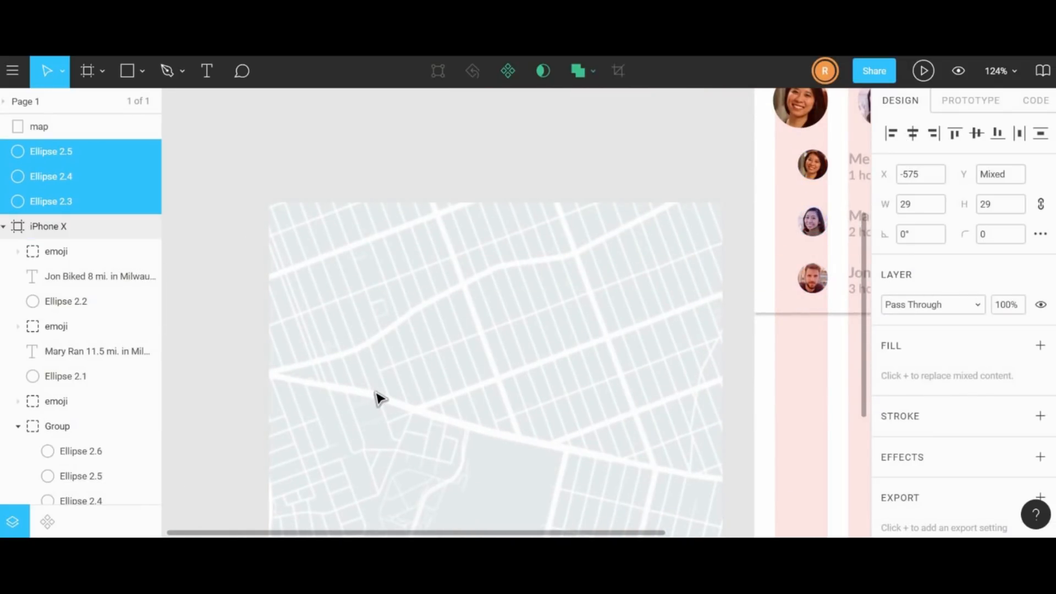
- Bring the three copied pictures in front of the map and spread them over separate spots on it
key(ctrl+bracketright)
scroll(418, 412, down, 7)
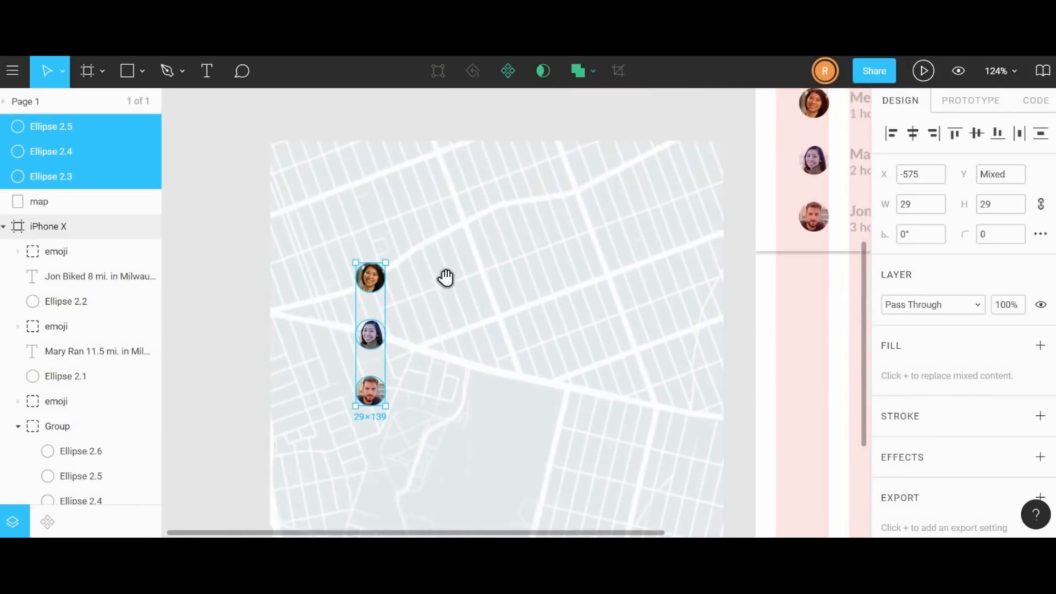
click(382, 262)
drag(633, 273, 663, 273)
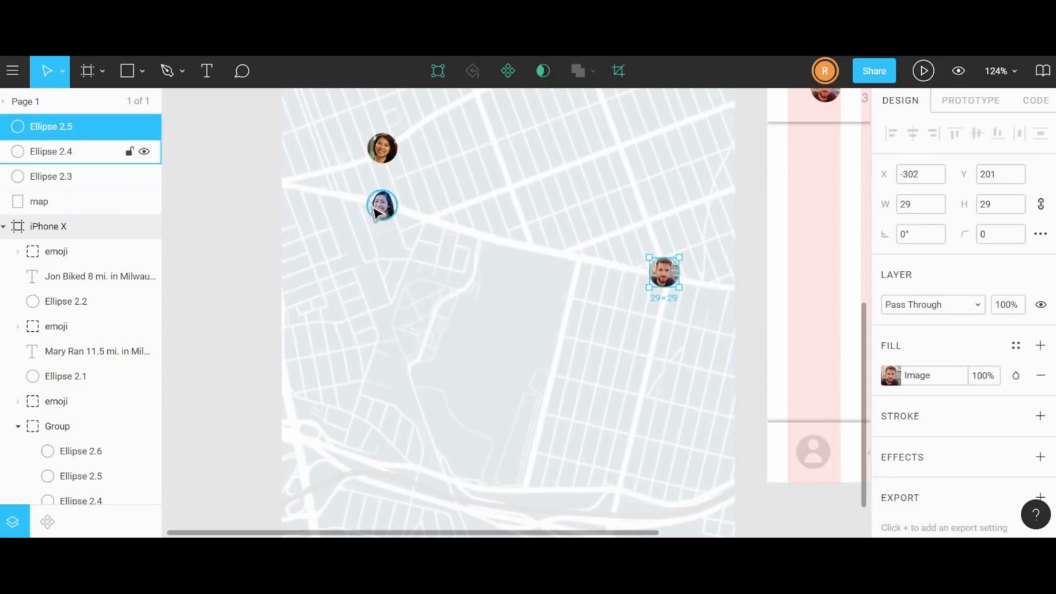
drag(381, 205, 326, 191)
drag(377, 151, 534, 390)
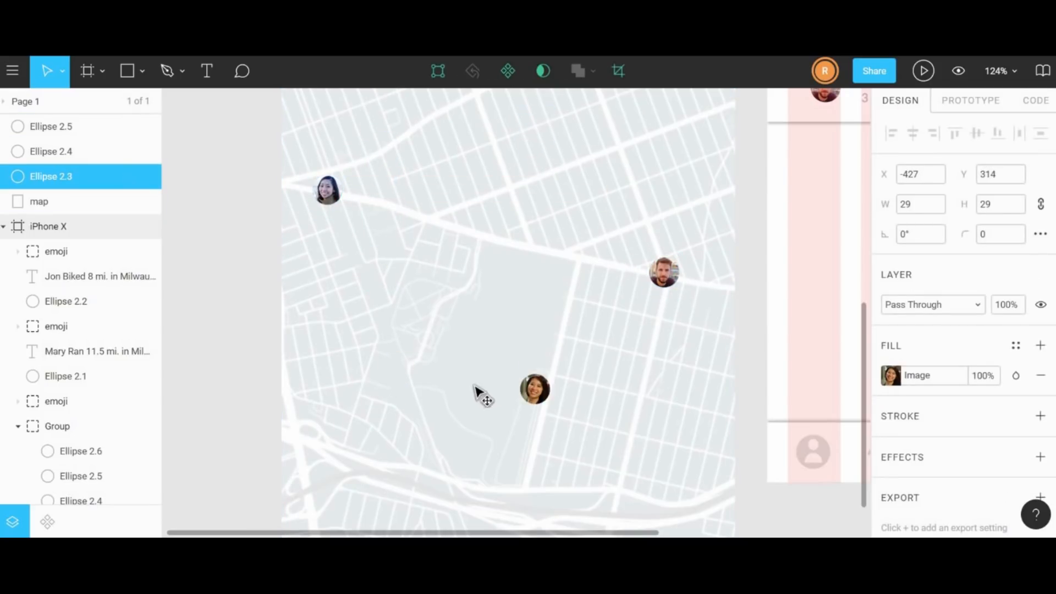
- Replace the lowest map picture's image fill with the black-and-white profile portrait and enlarge the circle to 40 by 40
click(891, 375)
click(776, 286)
double_click(279, 199)
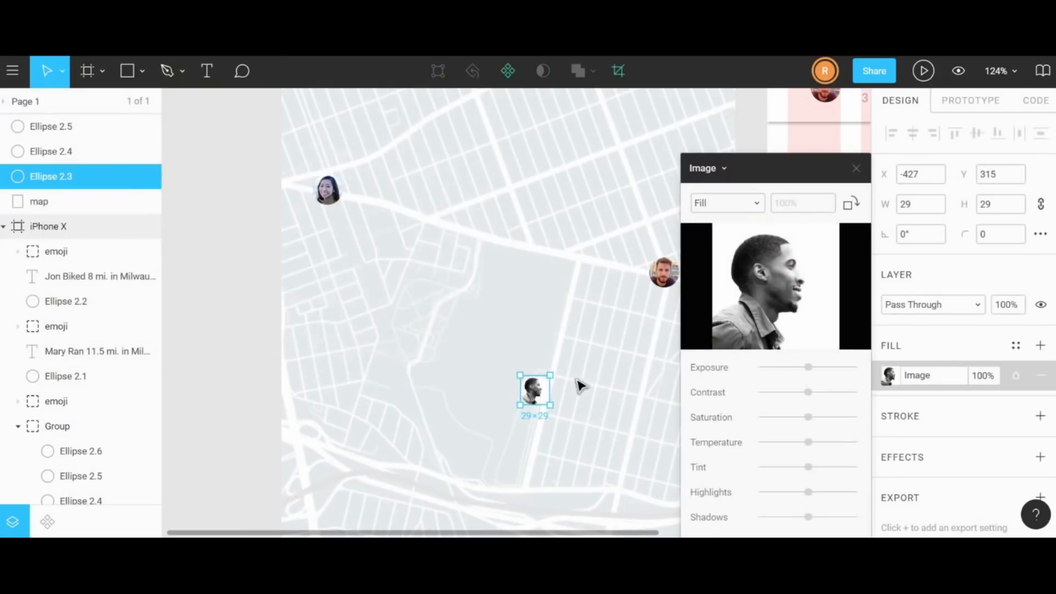
click(561, 382)
mouse_move(551, 375)
mouse_down()
mouse_move(562, 364)
mouse_move(526, 468)
mouse_move(548, 373)
mouse_up()
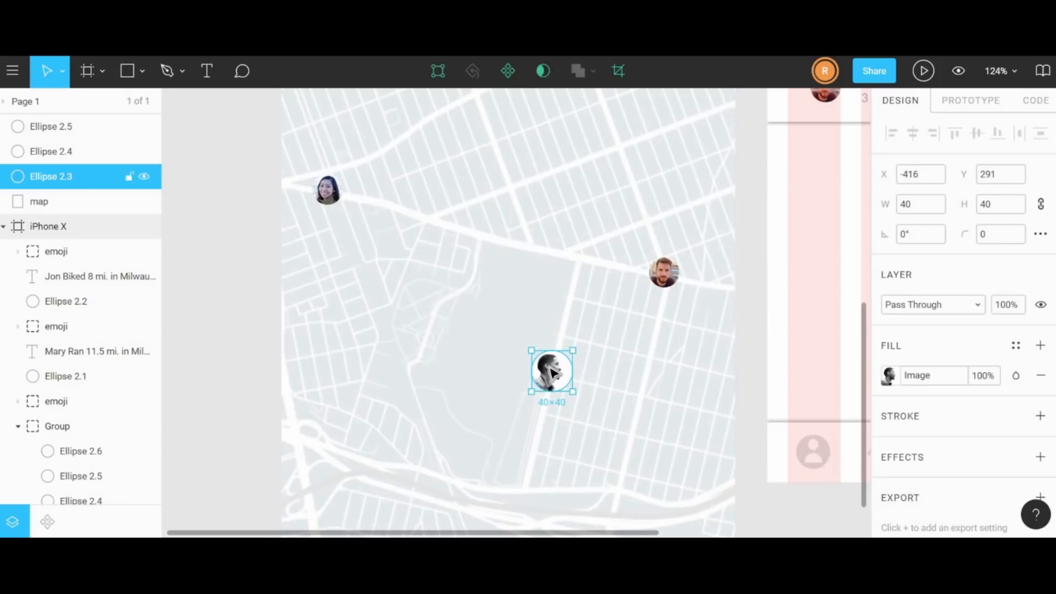
- Draw a 70 by 70 circle, centre it behind the black-and-white portrait and fill it with the Red style
click(142, 71)
click(148, 165)
drag(508, 341, 580, 412)
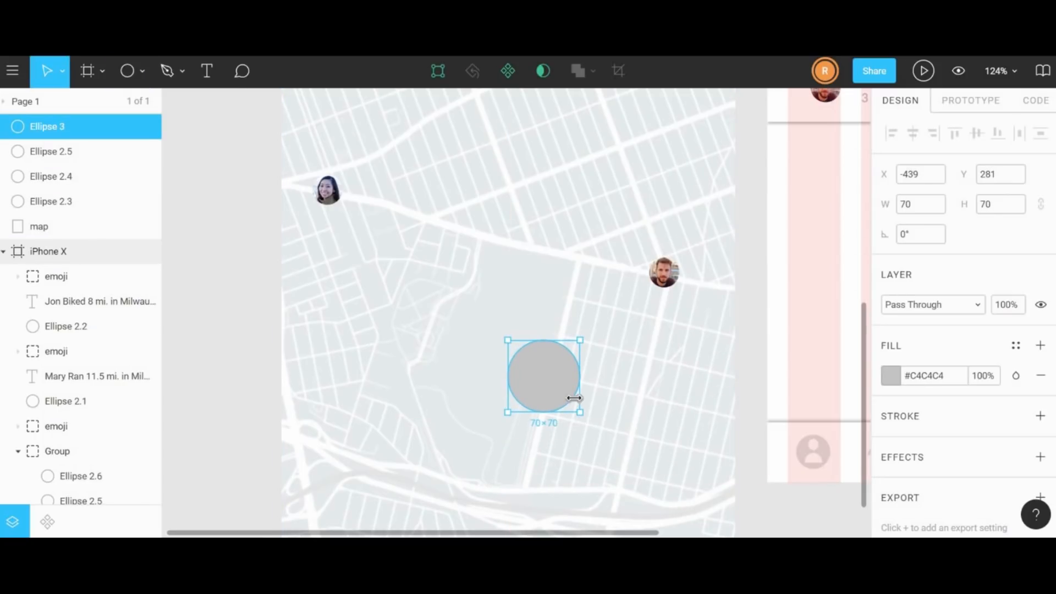
key(ctrl+[)
key(ctrl+[)
key(ctrl+[)
key(ctrl+[)
key(ctrl+])
drag(523, 395, 531, 390)
click(1016, 345)
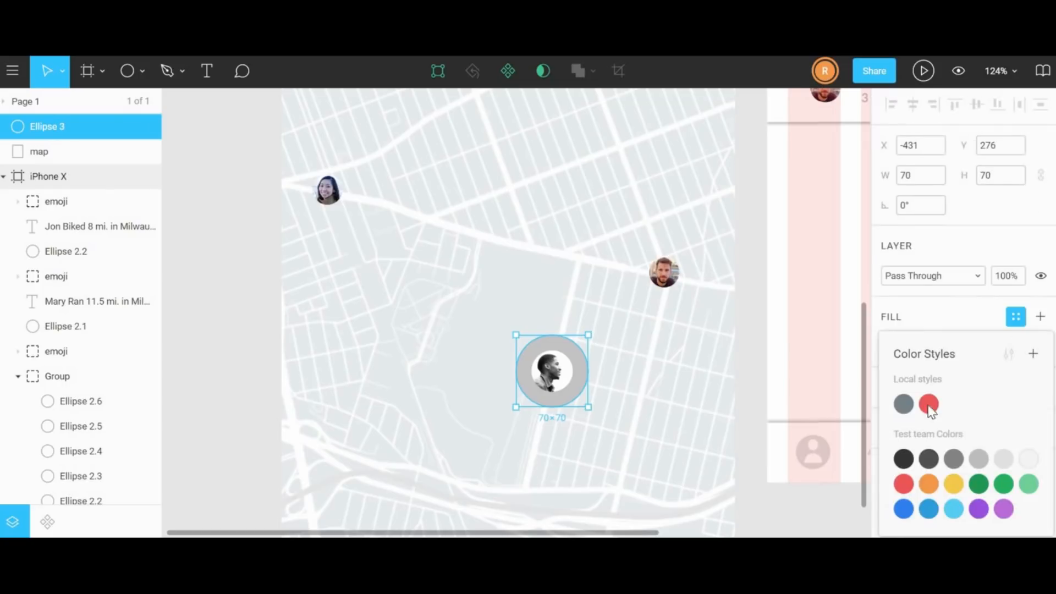
click(929, 405)
- Duplicate the red circle, enlarge the copy around its centre to 98 by 98 and set its opacity to 50%
key(ctrl+d)
drag(541, 334, 544, 321)
click(1009, 305)
text(50)
click(641, 357)
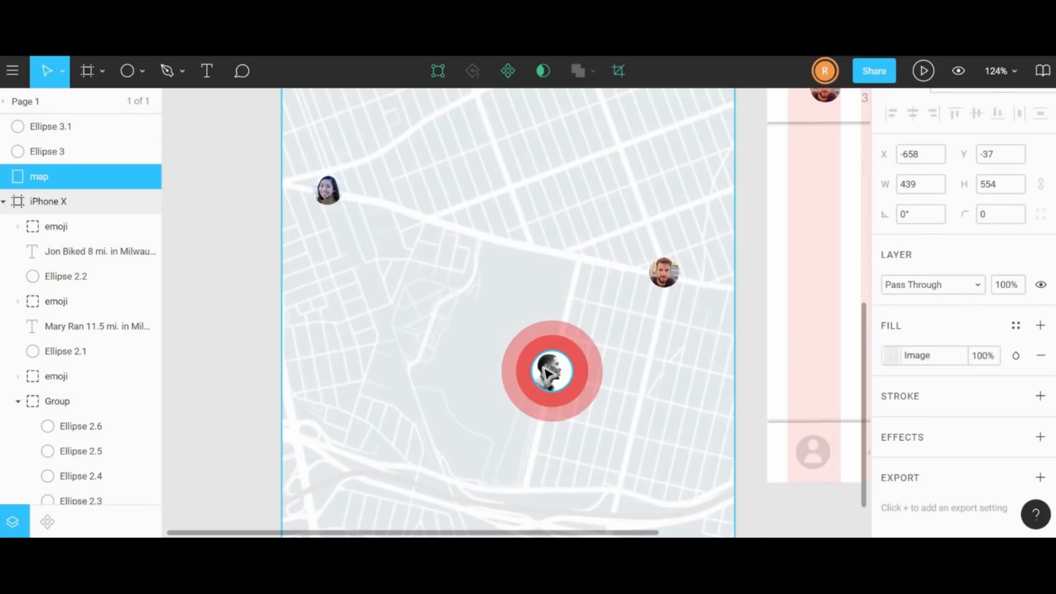
drag(553, 372, 554, 374)
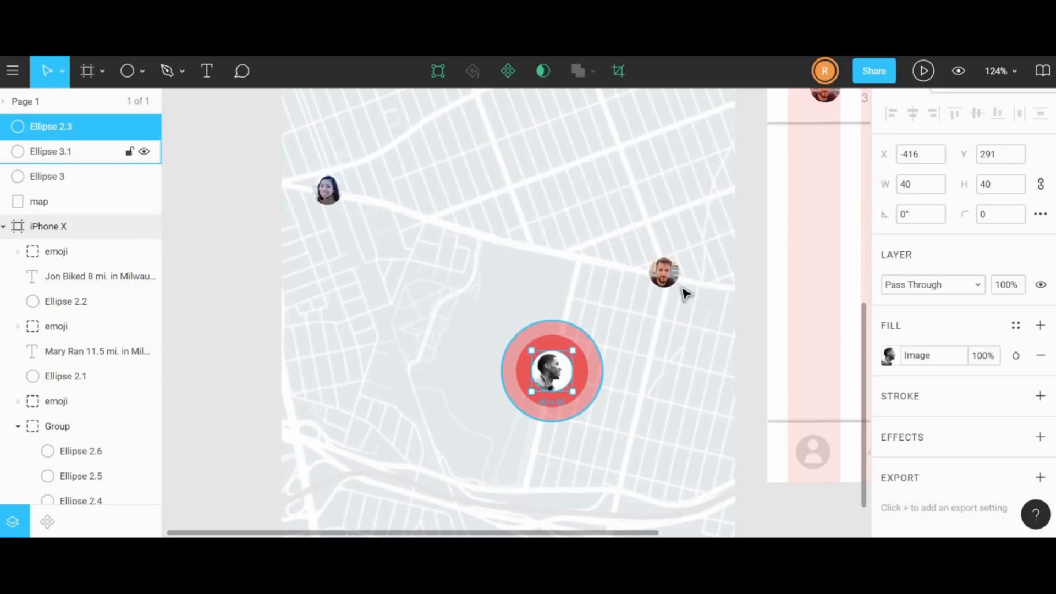
- Trace a looping route with the Pen tool along the map's streets, starting and ending at the bearded man's picture
click(664, 275)
click(172, 71)
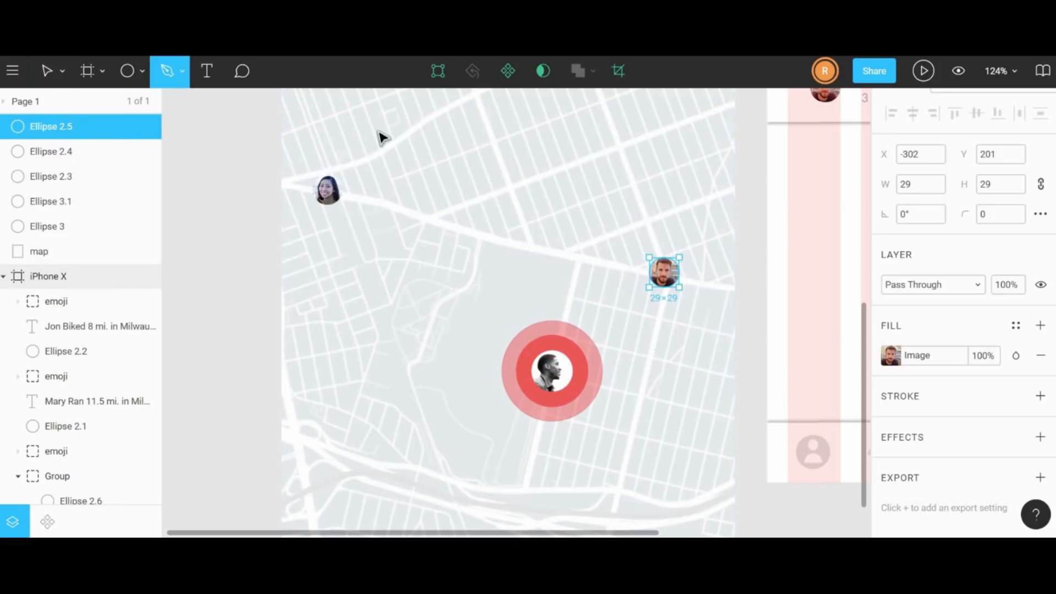
click(652, 273)
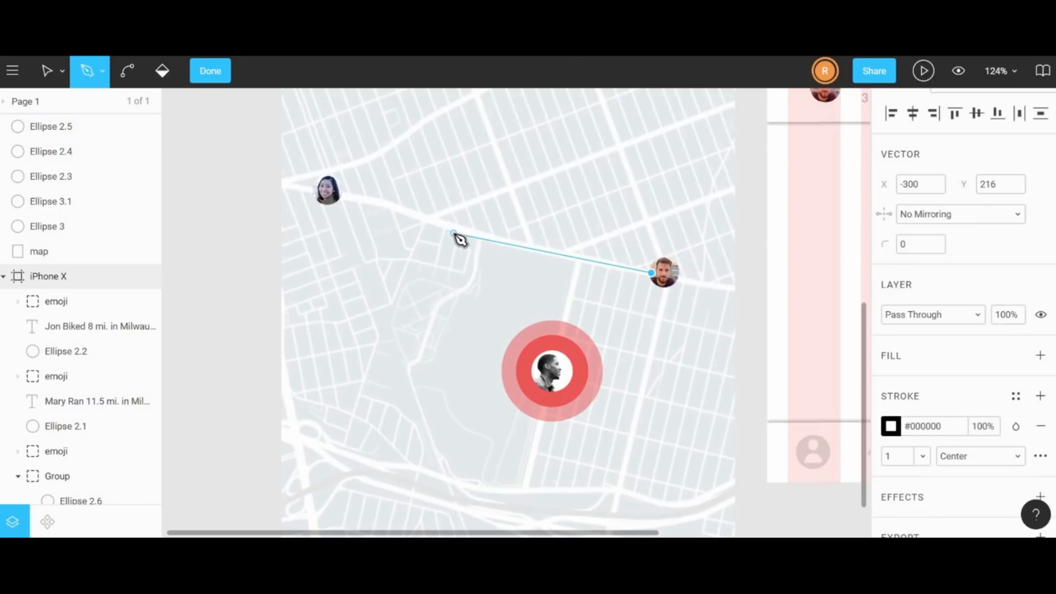
click(430, 219)
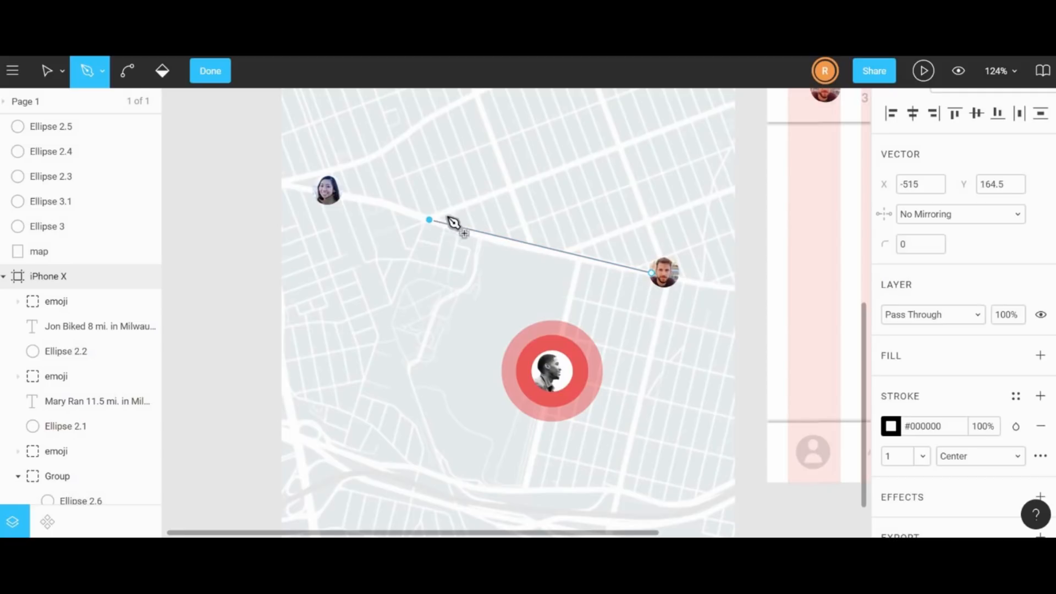
click(508, 190)
click(492, 144)
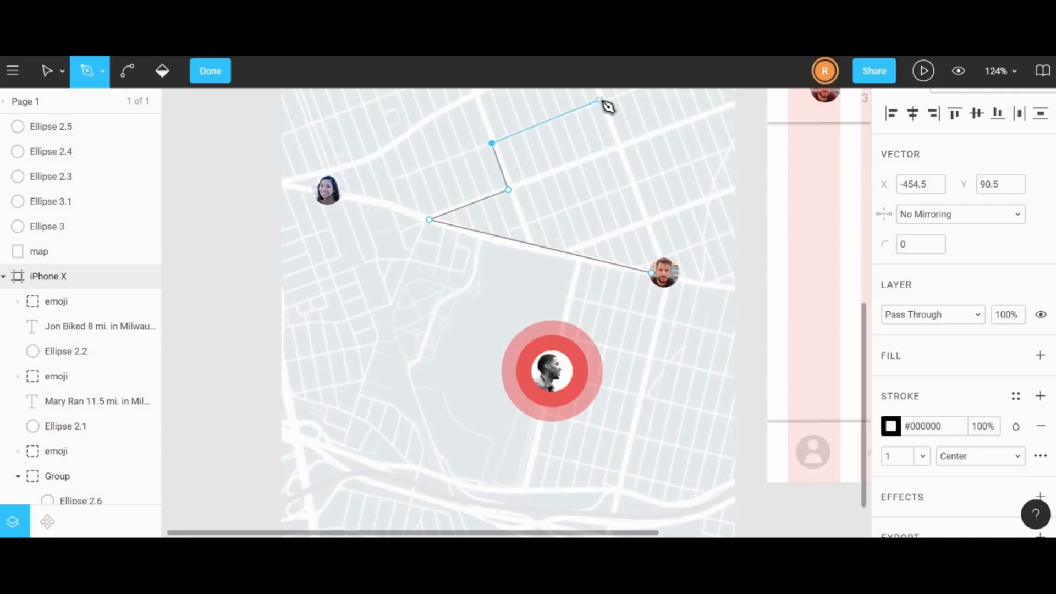
click(602, 100)
click(666, 272)
key(Escape)
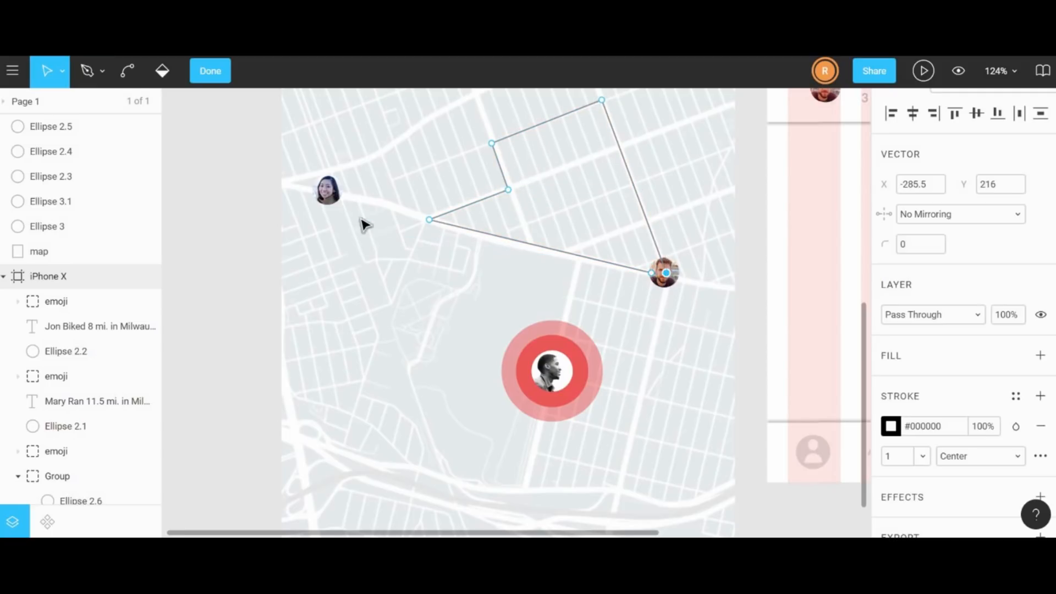
click(210, 70)
- Trace a second closed Pen route through the streets below the woman's picture, returning to that picture
click(316, 191)
key(p)
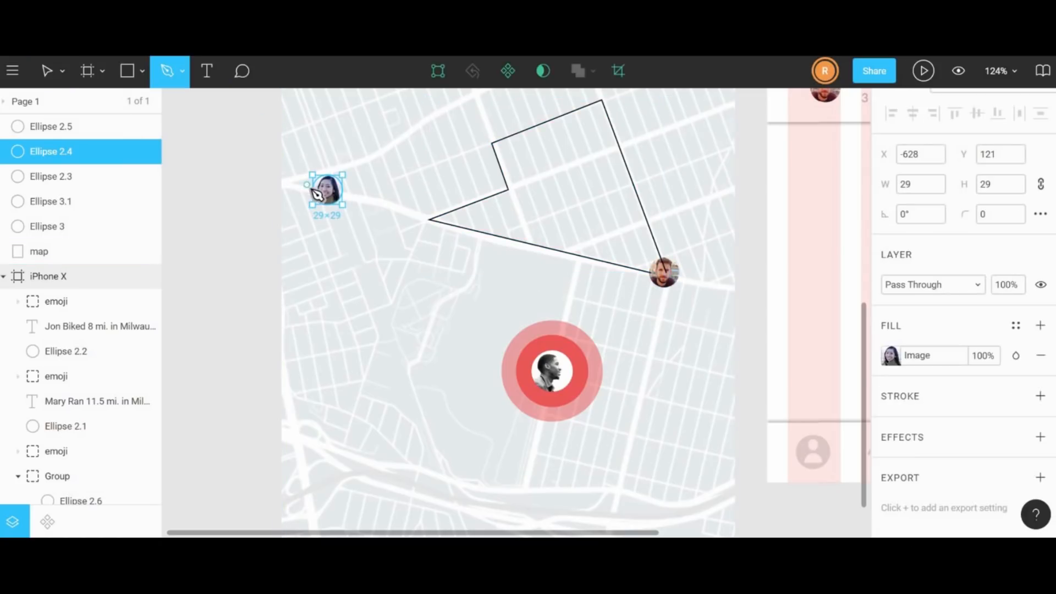
click(317, 191)
click(337, 305)
click(376, 342)
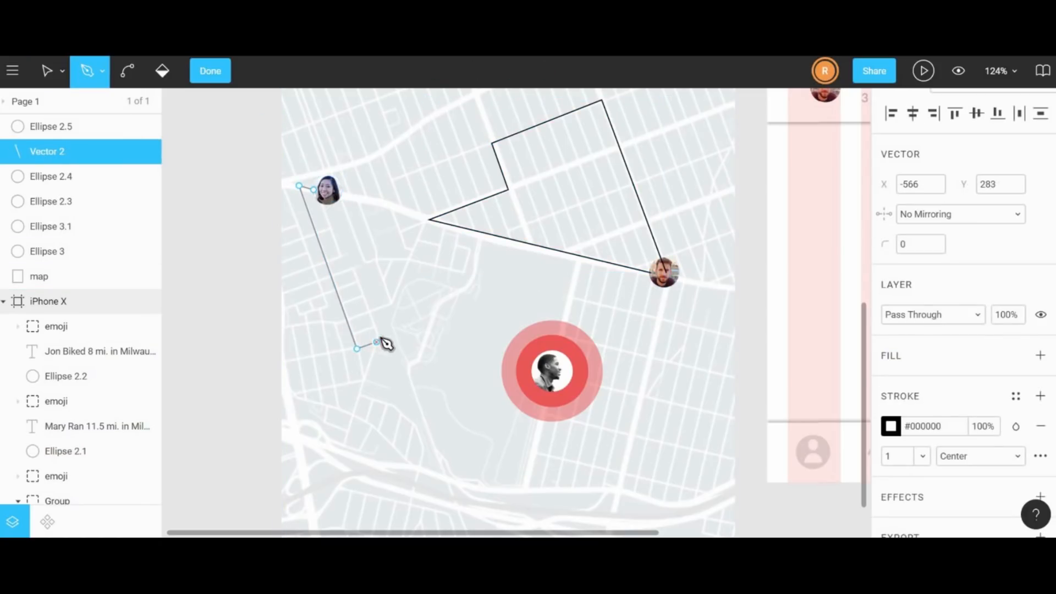
click(376, 335)
click(369, 307)
click(392, 302)
click(423, 220)
click(314, 190)
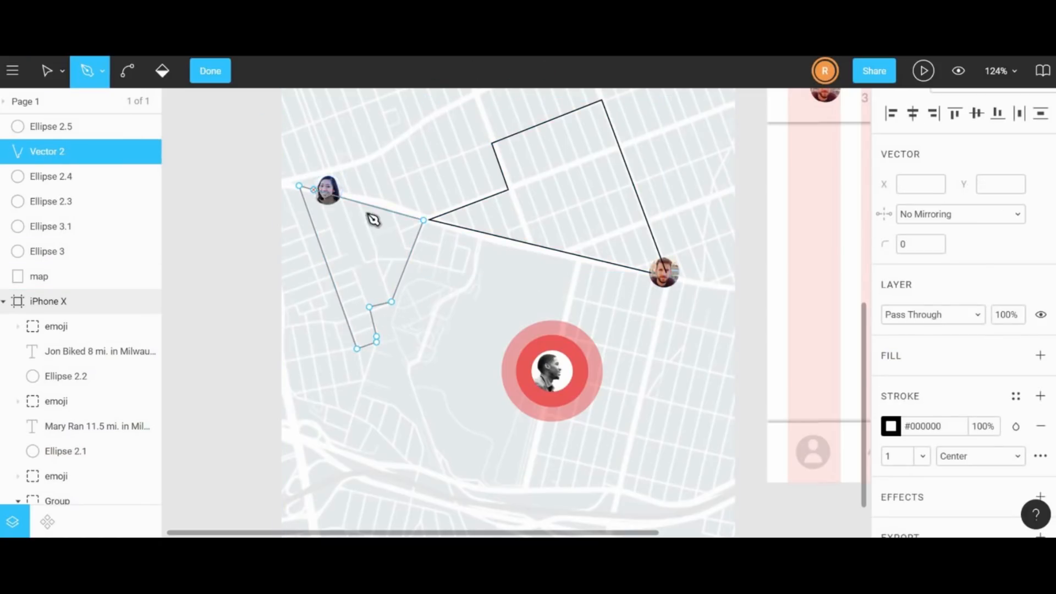
key(Escape)
click(210, 71)
- Give both route paths a stroke width of 2 in the Title Grey style and set their opacity to 50%
shift+click(561, 251)
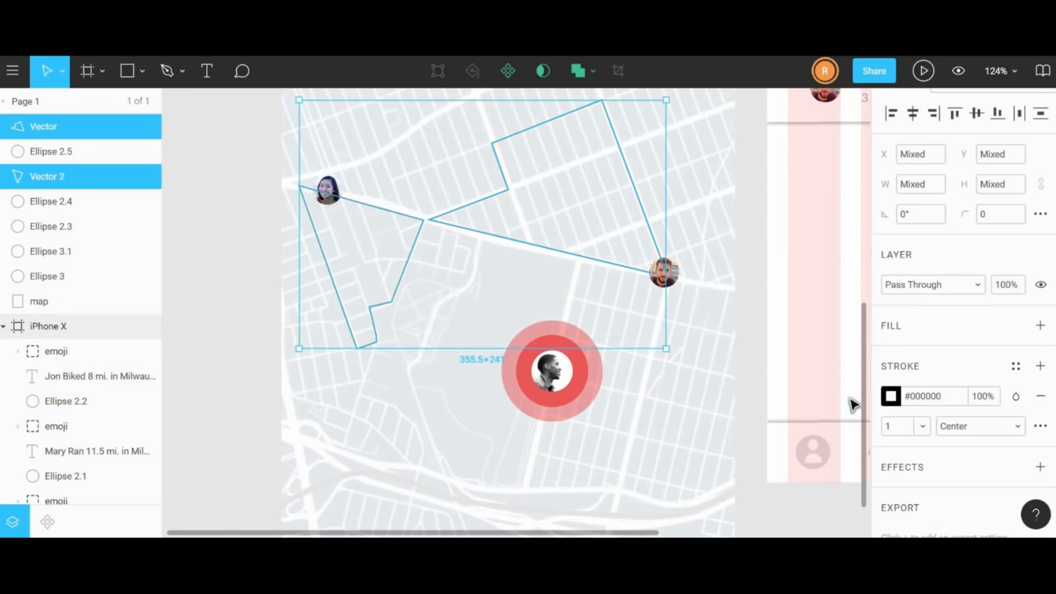
click(907, 427)
text(2)
click(891, 396)
click(901, 401)
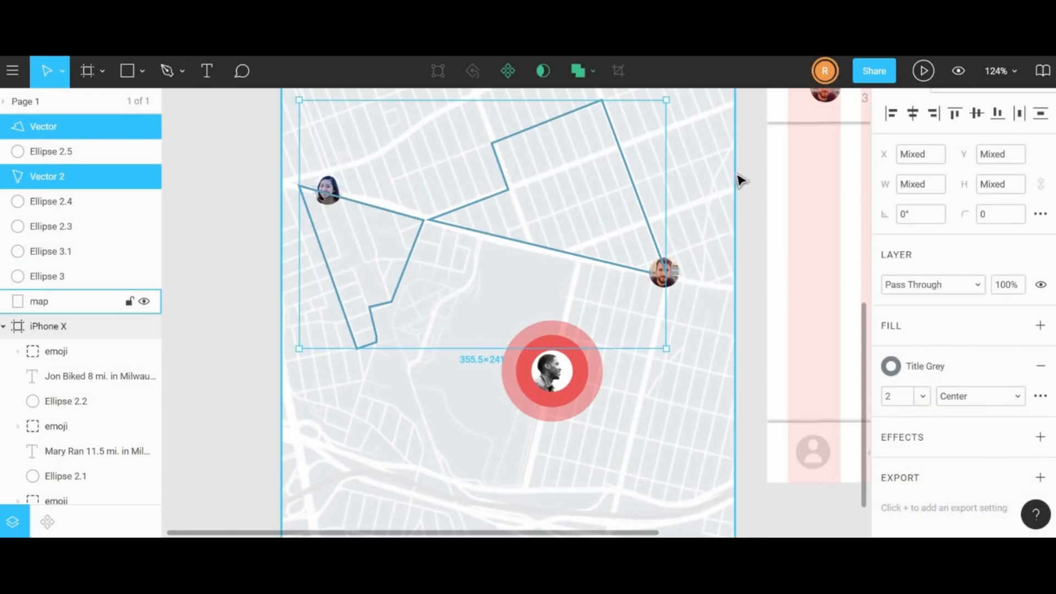
click(1009, 285)
click(1041, 396)
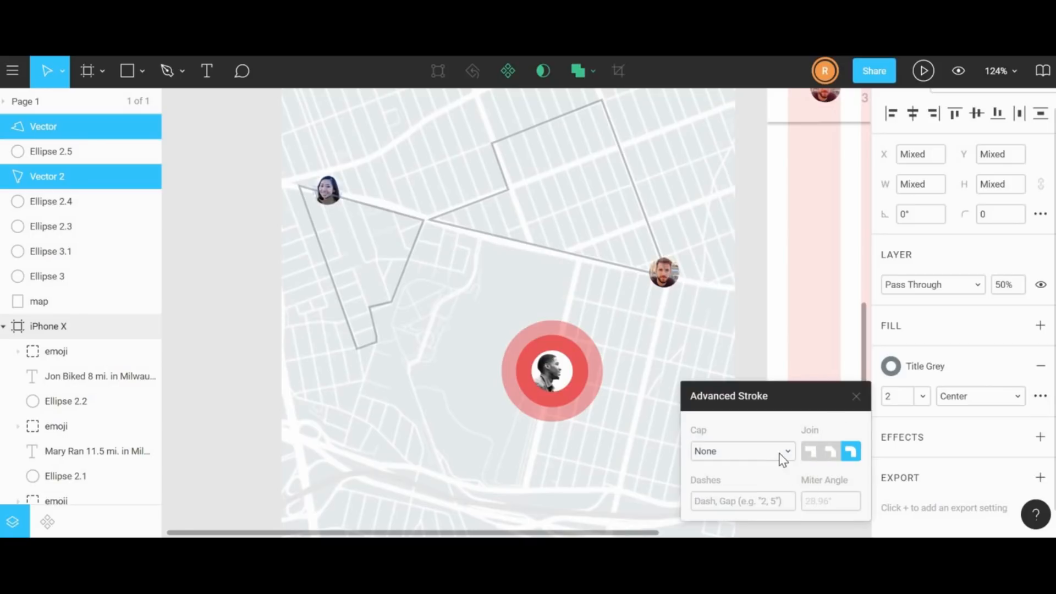
click(738, 447)
click(734, 462)
- Bring the bearded man's and the woman's map pictures in front of the route lines
click(672, 273)
key(ctrl+shift+bracketright)
click(326, 189)
key(ctrl+shift+bracketright)
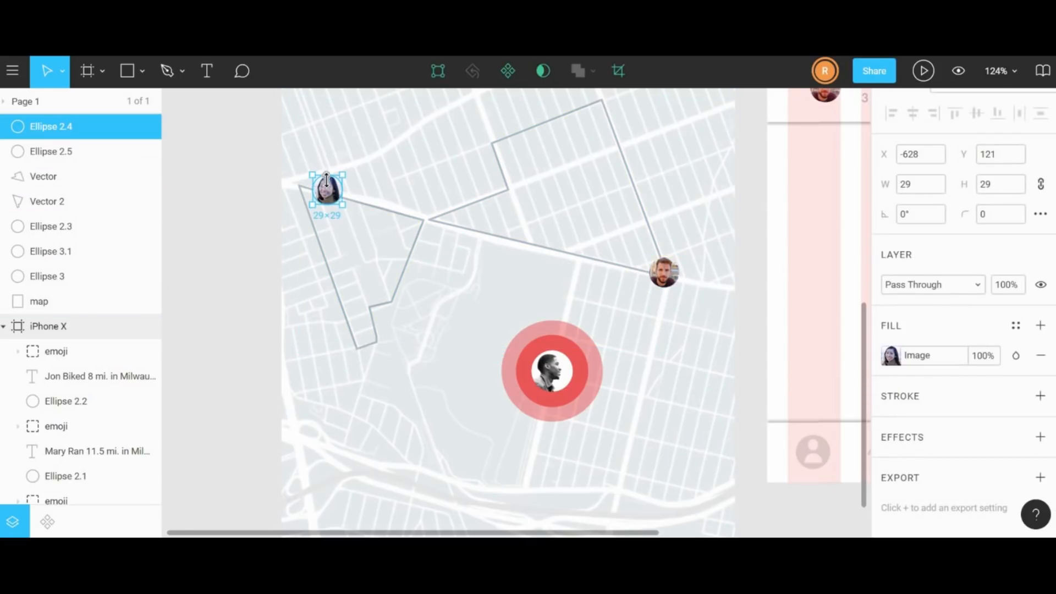
- Group the map with its pictures, rings and routes, and place the group in the iPhone X frame below the activity rows
click(572, 351)
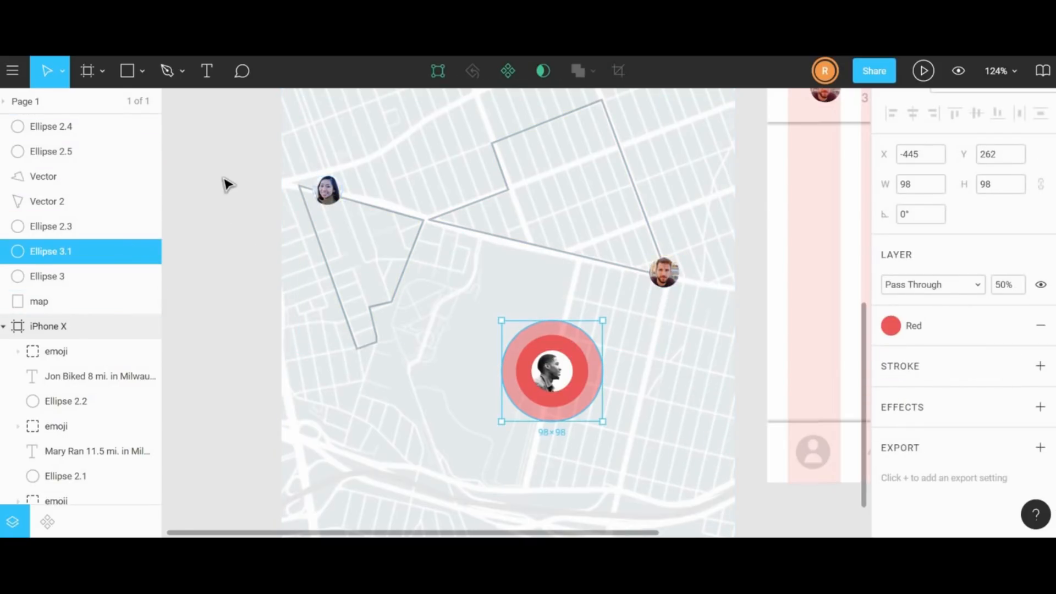
drag(227, 164, 697, 461)
key(ctrl+g)
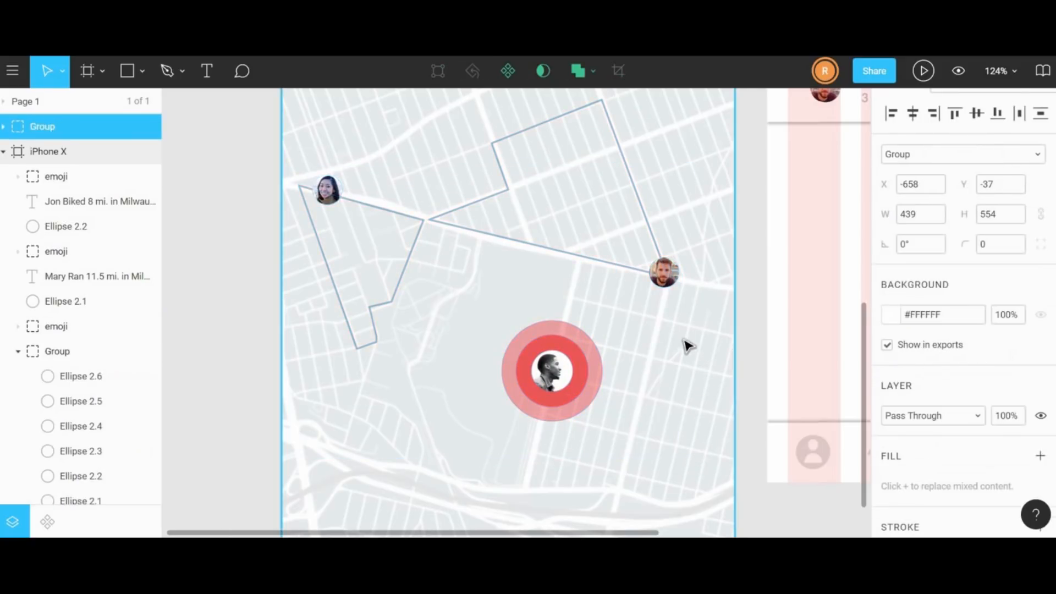
scroll(686, 346, down, 5)
drag(549, 222, 633, 275)
scroll(410, 299, up, 1)
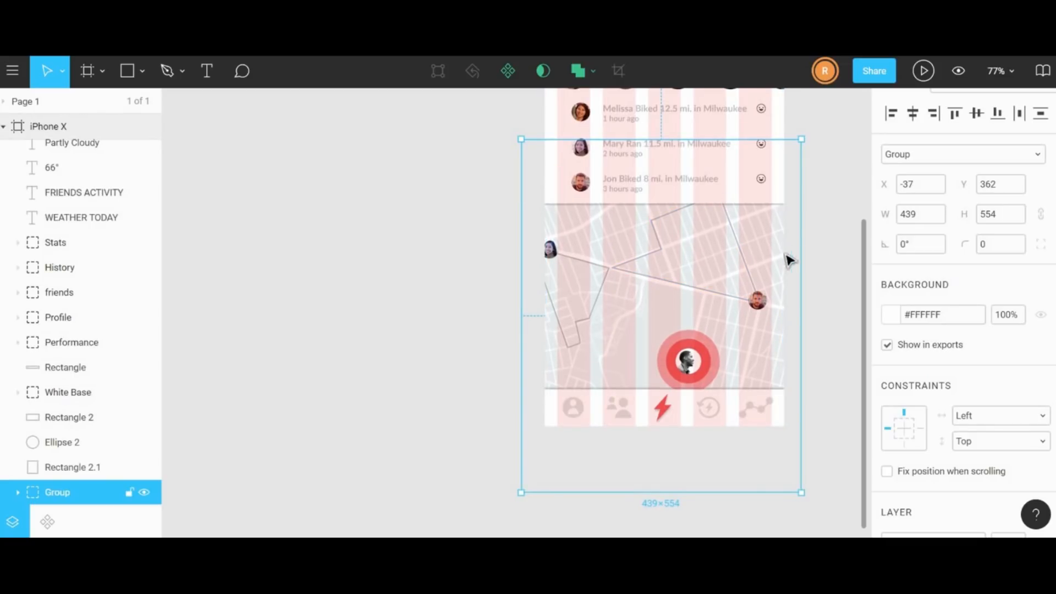
drag(740, 262, 722, 242)
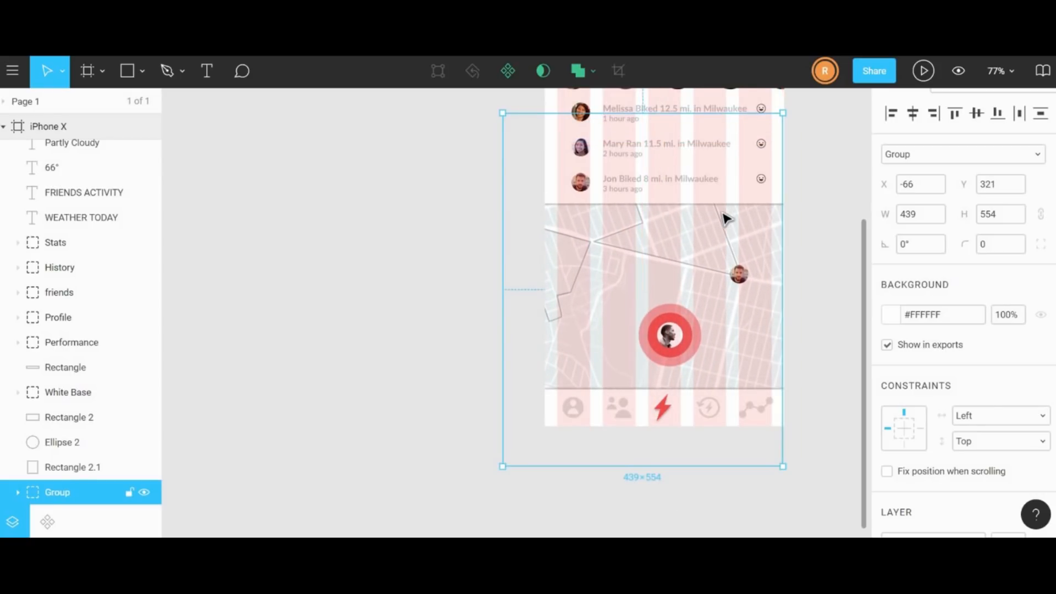
click(792, 219)
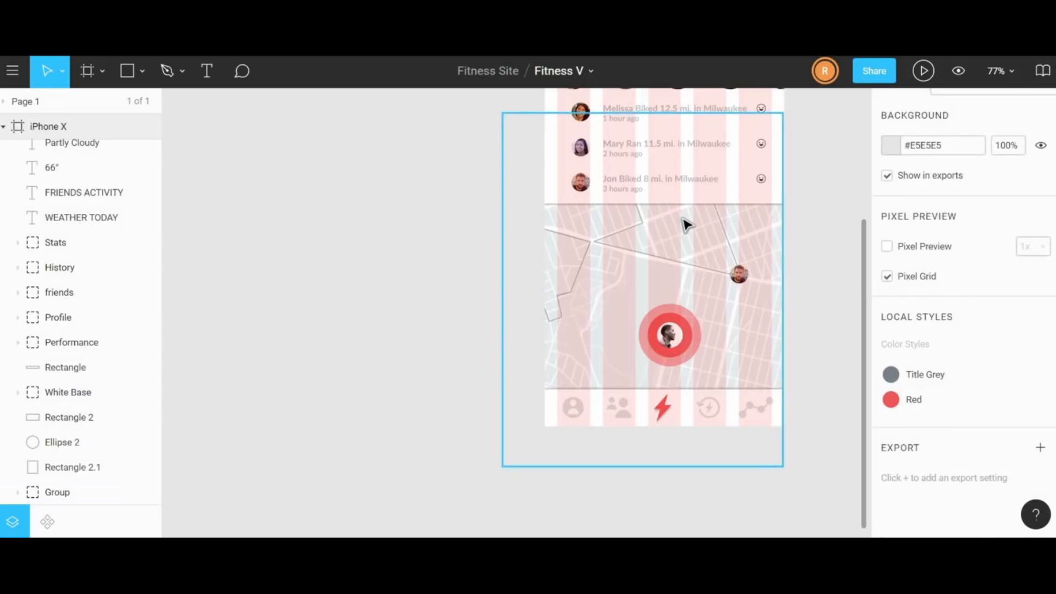
ctrl+scroll(686, 224, up, 5)
scroll(432, 146, right, 3)
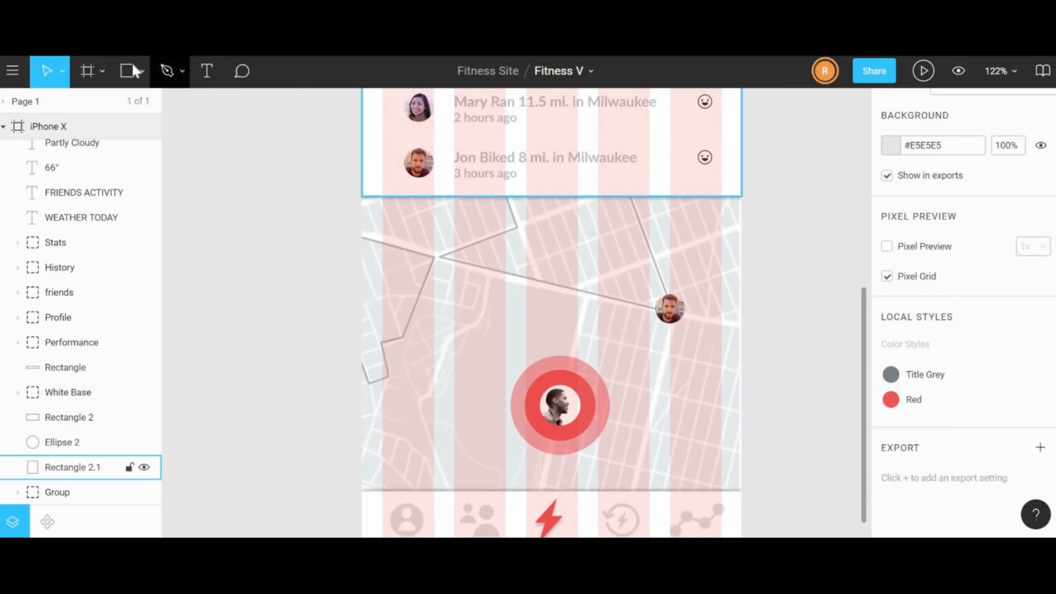
key(r)
drag(443, 212, 657, 254)
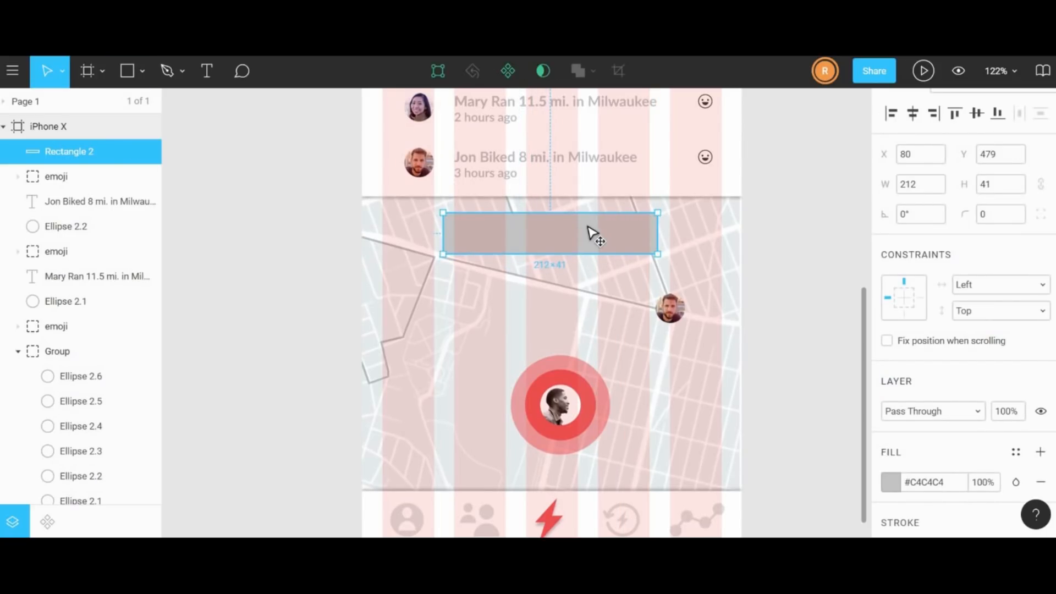
drag(587, 227, 594, 227)
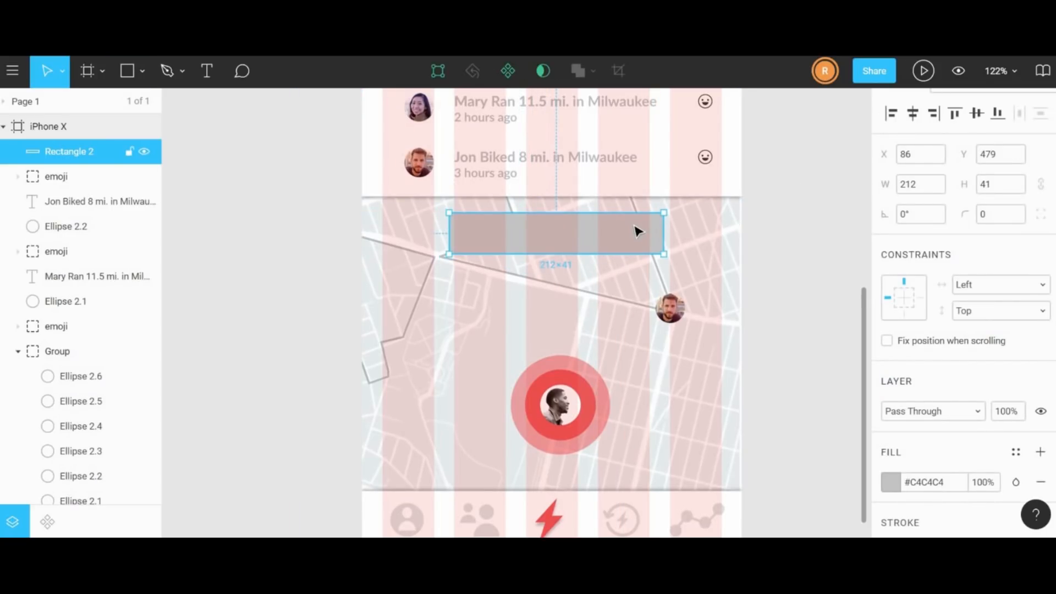
scroll(638, 231, up, 2)
scroll(654, 232, up, 6)
key(Delete)
- Draw a wide rectangle over the map just below the activity rows, fully round its corners and centre it
key(r)
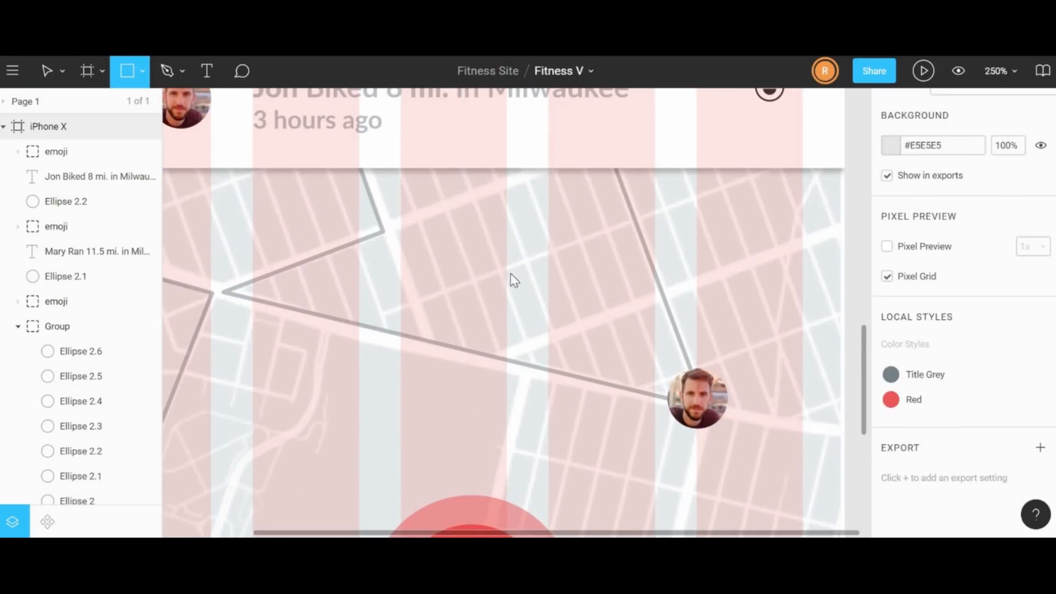
drag(323, 203, 715, 306)
drag(705, 214, 520, 330)
mouse_move(716, 248)
mouse_down()
mouse_move(795, 245)
mouse_move(718, 248)
mouse_move(732, 247)
mouse_up()
drag(601, 312, 617, 274)
scroll(560, 254, down, 6)
scroll(514, 251, up, 3)
click(547, 190)
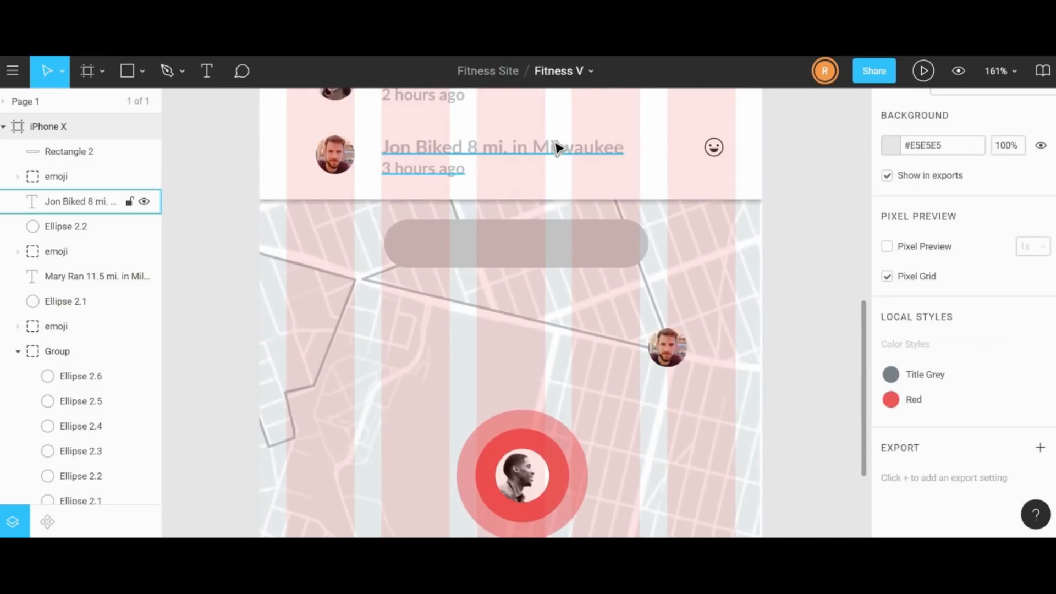
- Copy the third activity row's text onto the rounded rectangle and set the copy to Bold, size 14
drag(553, 146, 547, 237)
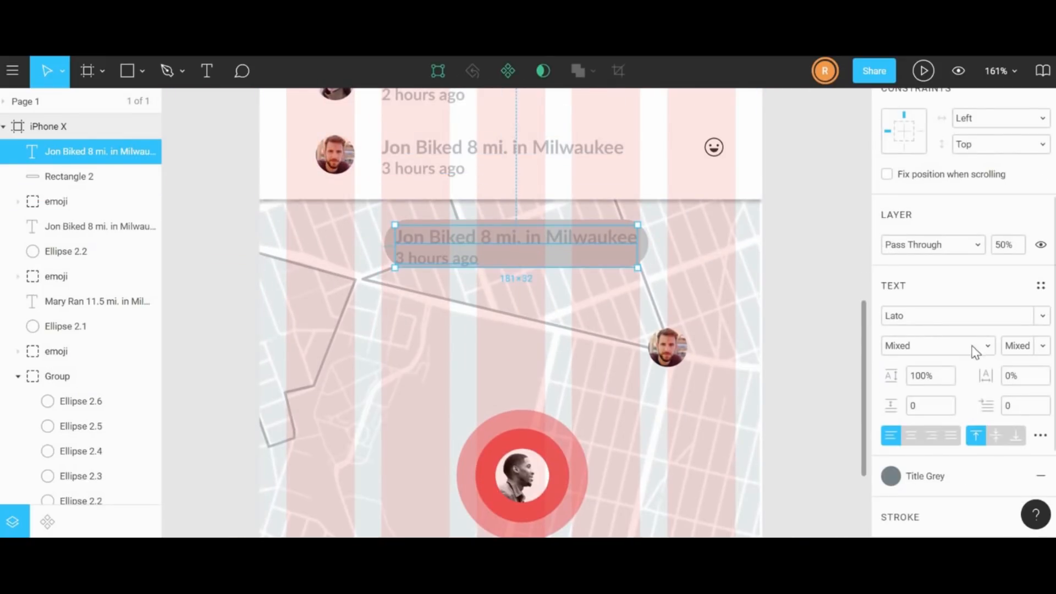
click(972, 346)
click(971, 288)
click(1042, 346)
click(1012, 340)
scroll(897, 485, down, 2)
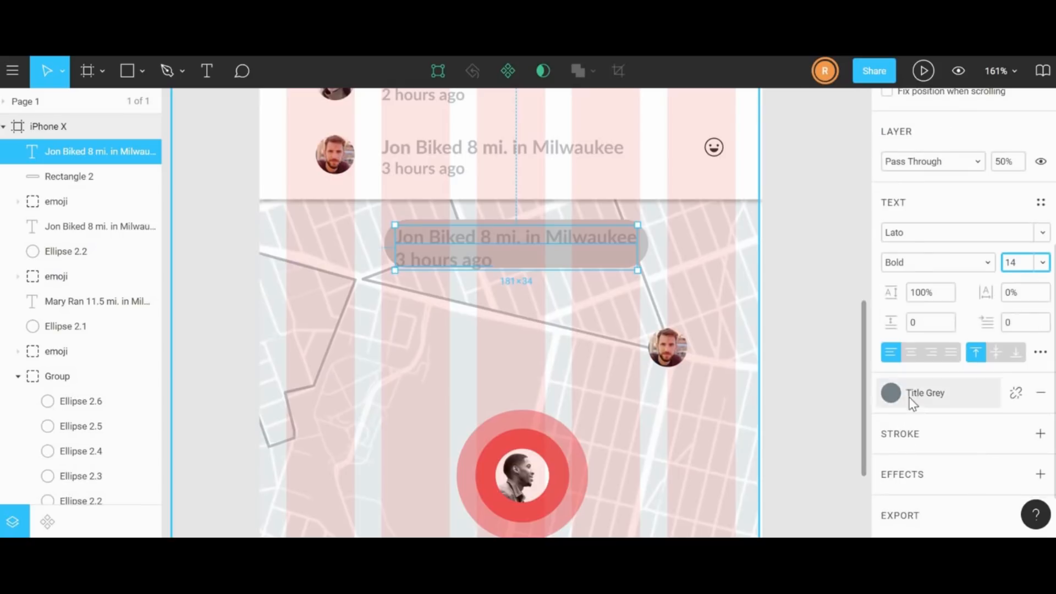
- Change the copied text to a near-white colour style and set its opacity to 100%
click(912, 401)
click(1025, 463)
click(1008, 163)
text(100)
click(811, 197)
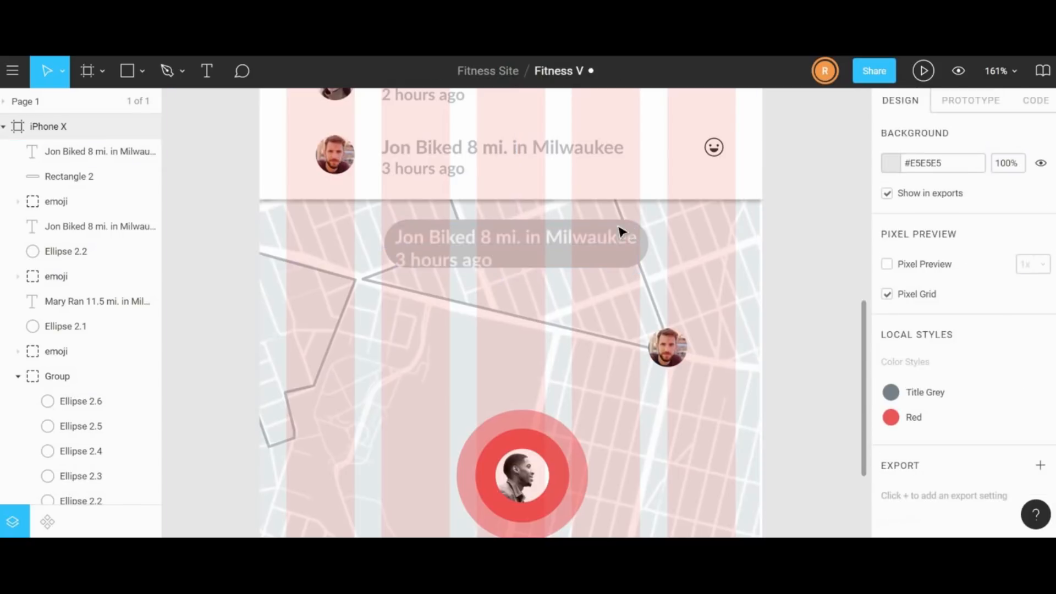
- Change the copied text to "3 Active Friends Near You" and centre it on the rounded rectangle
double_click(478, 241)
text(3 Active Friends Nea)
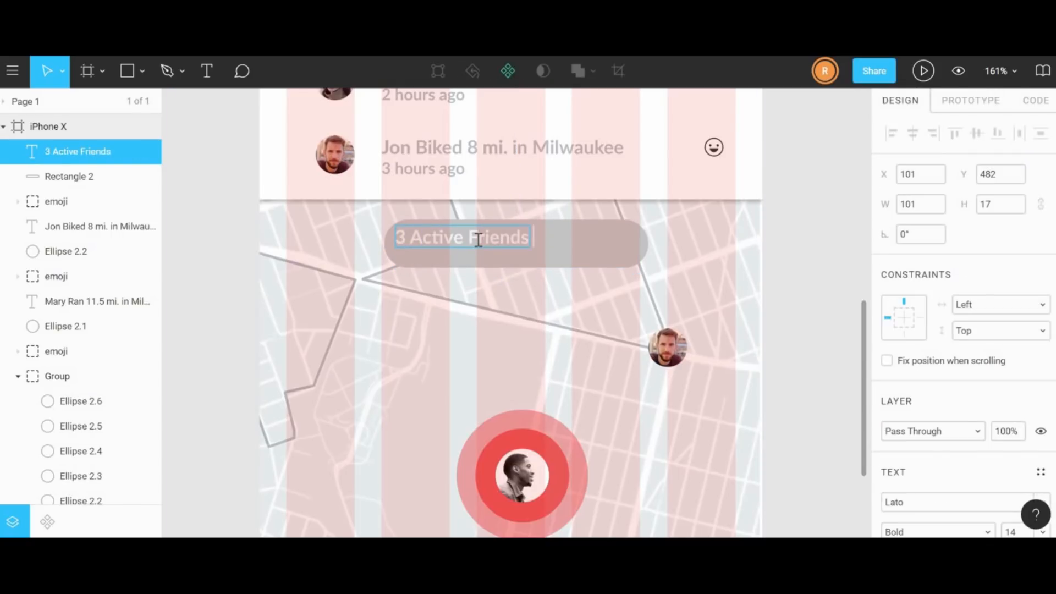
key(Escape)
drag(547, 246, 569, 240)
key(Down)
key(Down)
shift+click(638, 243)
- Apply the Title Grey colour style to the rounded rectangle and add a drop shadow with a blur of 10
click(1025, 471)
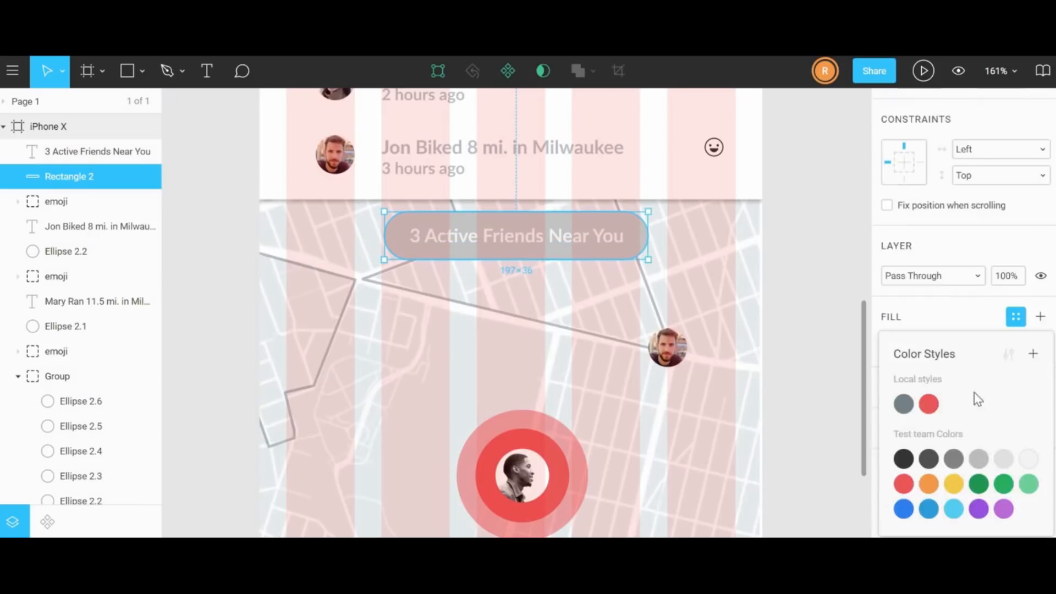
click(902, 401)
click(1040, 407)
click(891, 437)
text(10)
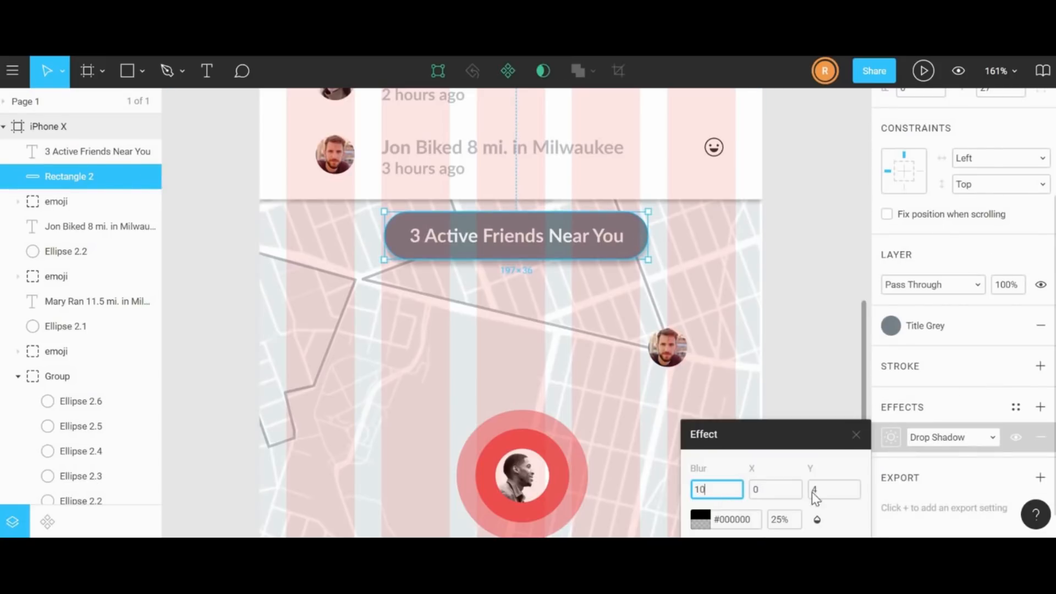
click(831, 339)
scroll(838, 312, down, 2)
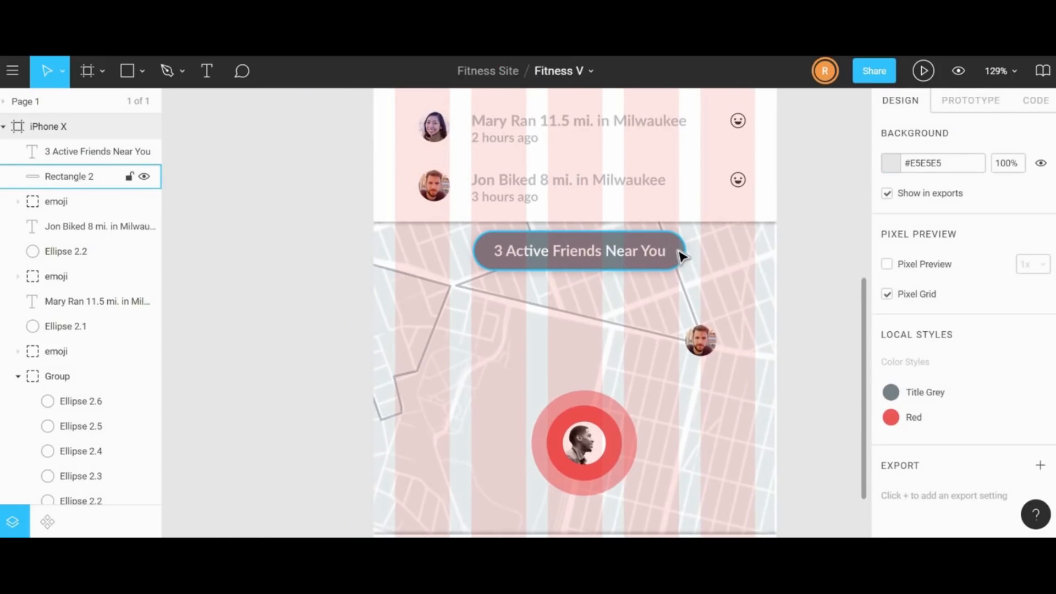
- Duplicate the grey rounded rectangle to the lower edge of the map and narrow the copy to 112 px wide
drag(682, 257, 682, 488)
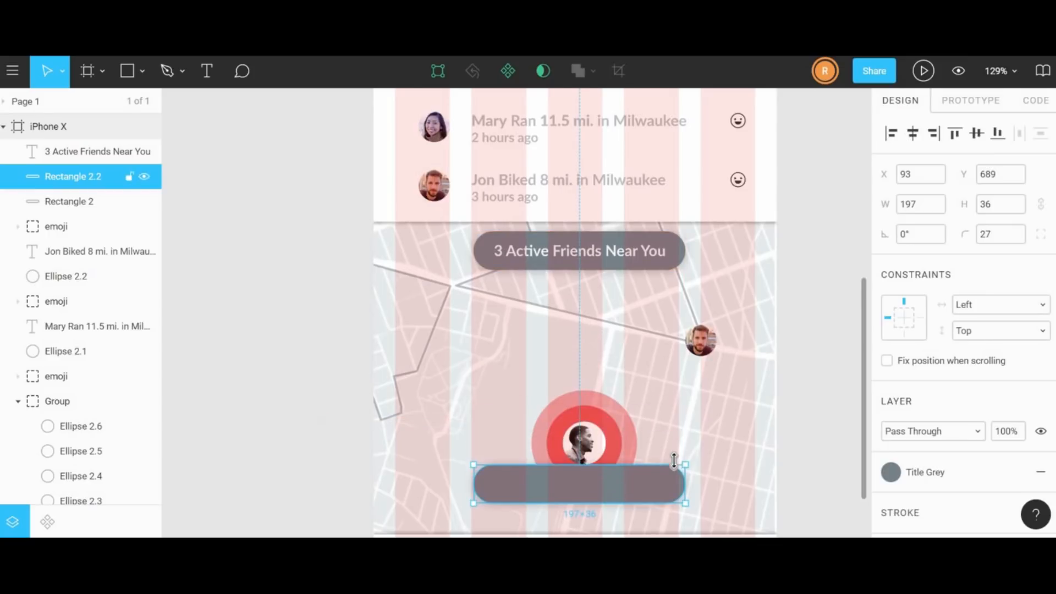
scroll(669, 448, down, 2)
mouse_move(617, 455)
mouse_down()
mouse_move(623, 478)
mouse_move(612, 461)
mouse_move(619, 469)
mouse_move(649, 461)
mouse_move(592, 464)
mouse_move(630, 468)
mouse_up()
click(731, 392)
click(801, 350)
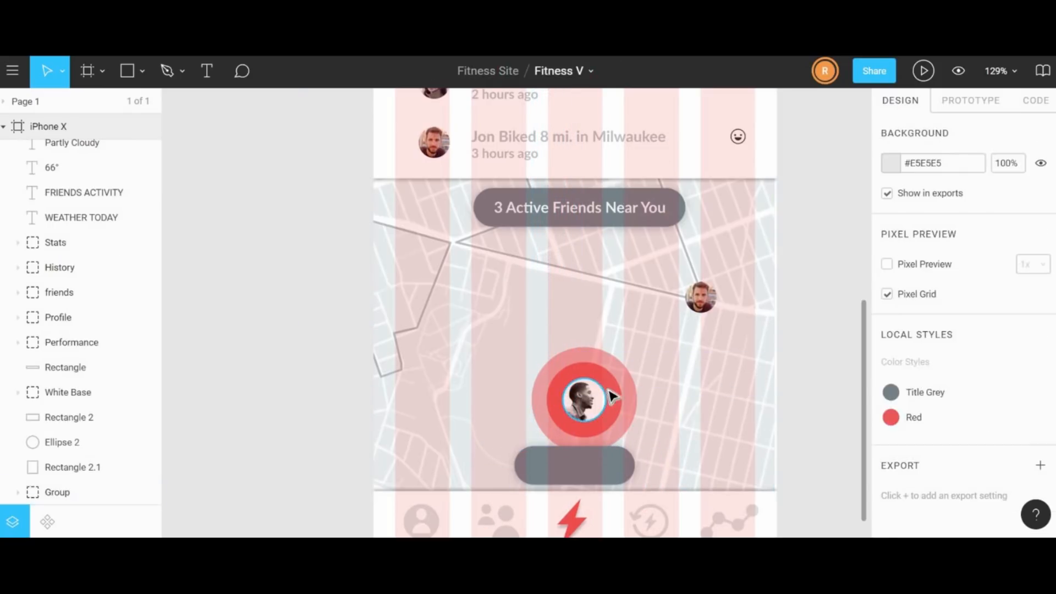
- Select the profile picture with its two red rings and move them up, centred above the narrow rounded rectangle
ctrl+shift+click(610, 396)
ctrl+shift+click(607, 397)
ctrl+shift+click(588, 400)
ctrl+shift+click(618, 397)
drag(794, 352, 503, 421)
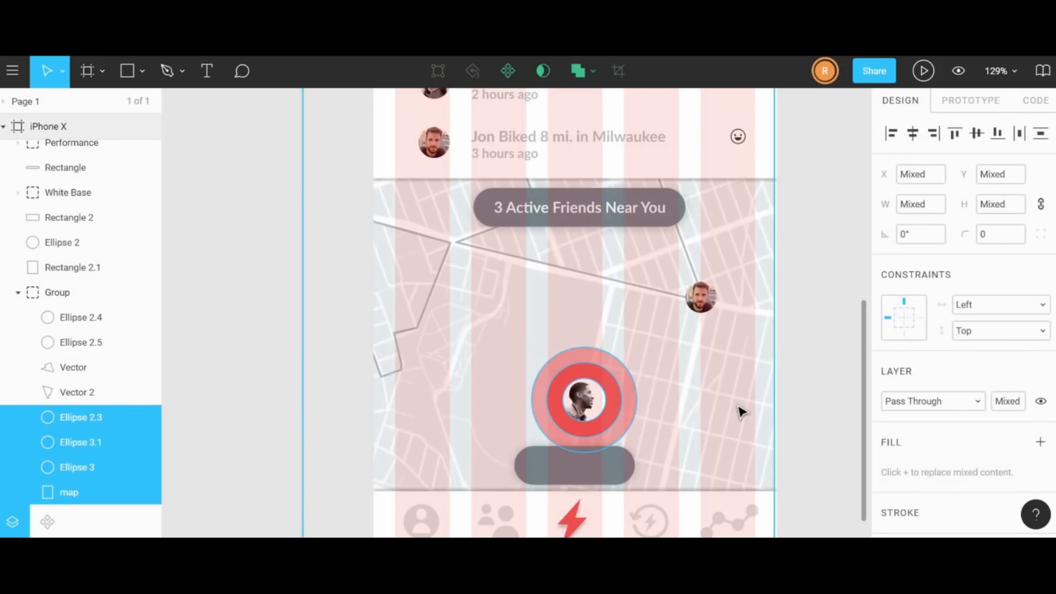
shift+click(738, 407)
mouse_move(587, 402)
mouse_down()
mouse_move(589, 389)
mouse_move(575, 388)
mouse_up()
- Change the narrow rounded rectangle's fill to the Red colour style
click(575, 465)
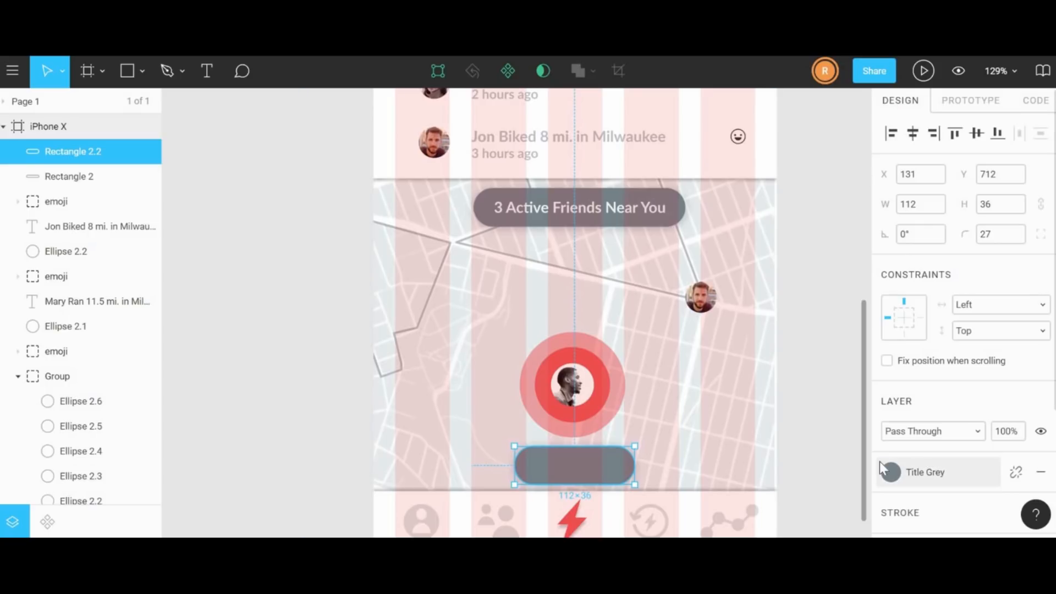
click(890, 472)
click(928, 403)
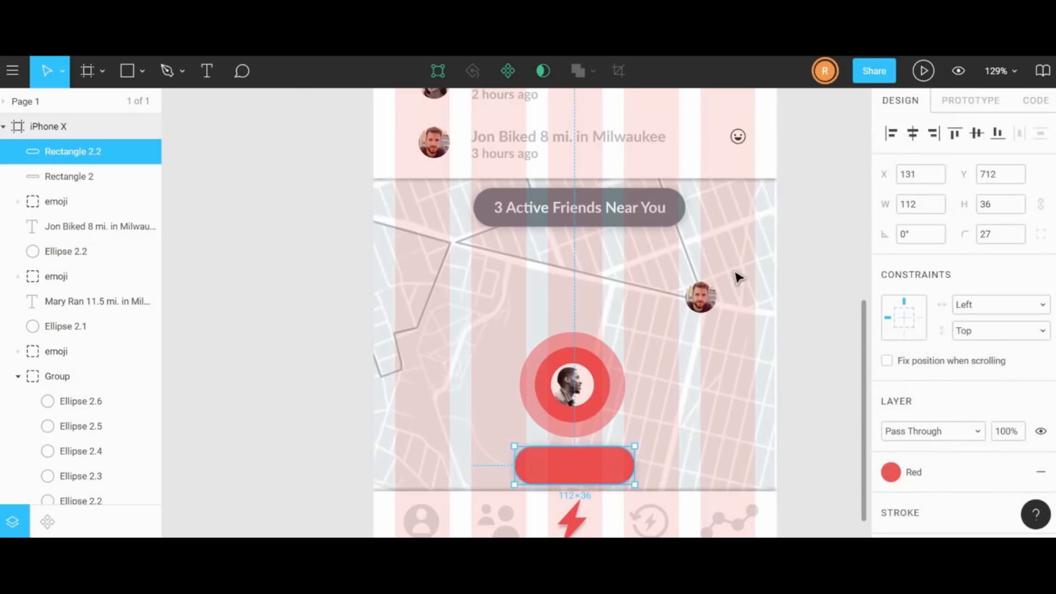
key(Escape)
- Copy the "3 Active Friends Near You" text down to the red rounded rectangle and change the copy to "START"
click(625, 215)
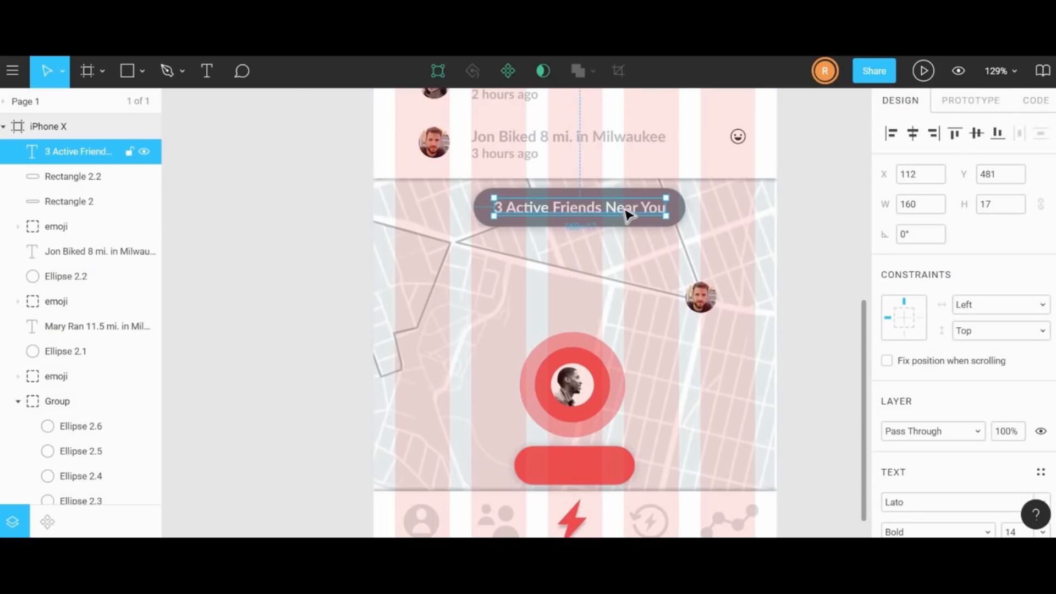
drag(624, 230, 606, 472)
double_click(605, 471)
text(Start)
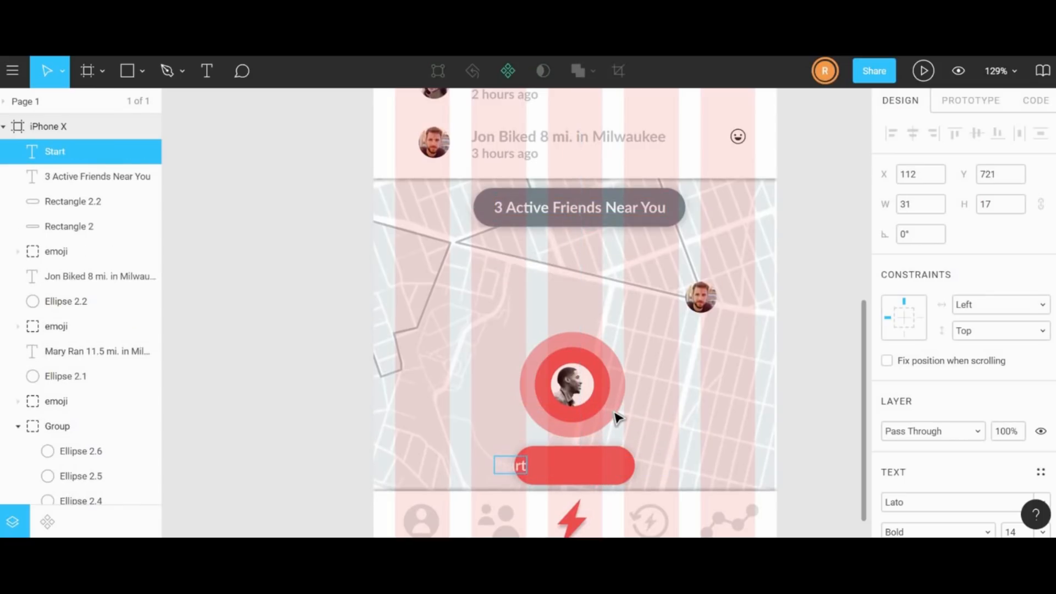
key(ctrl+a)
text(START)
click(773, 451)
- Centre the START text on the red button and move the button slightly up from the map's lower edge
drag(518, 471, 595, 471)
key(Escape)
click(620, 469)
shift+click(584, 471)
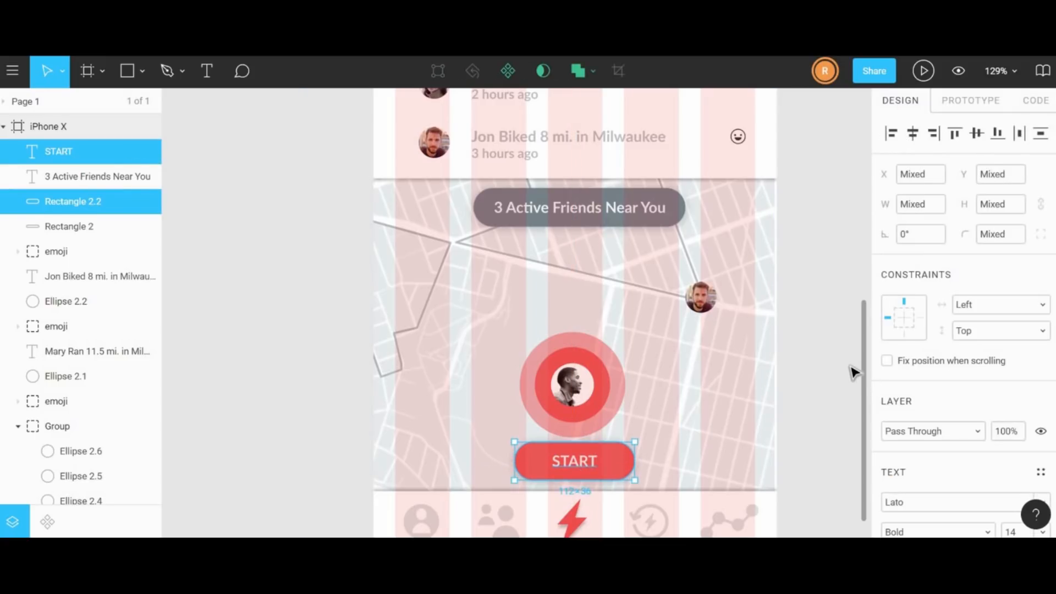
click(854, 367)
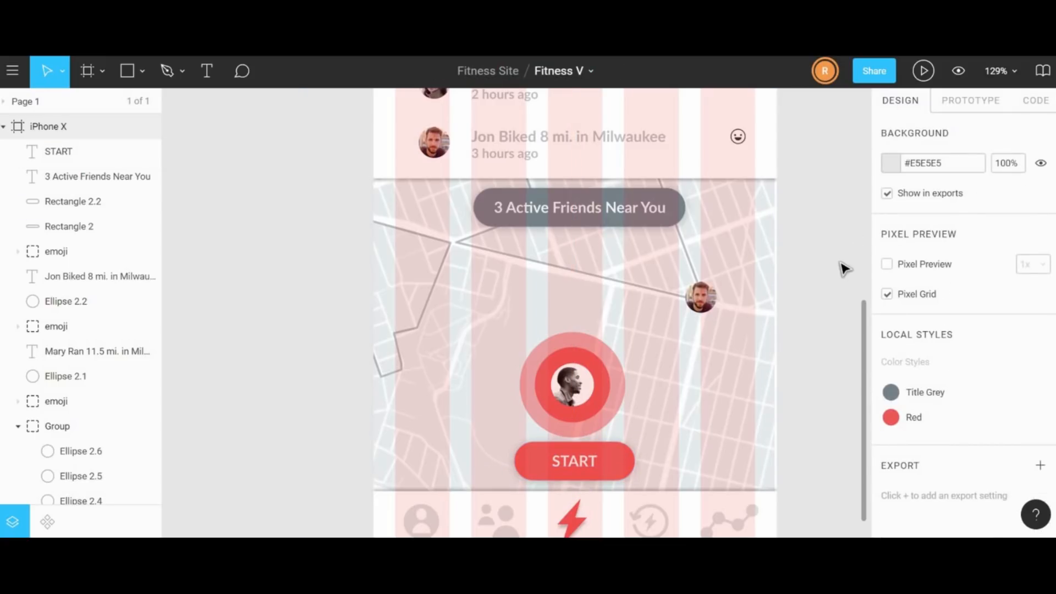
- Group the map with its pictures, rings and routes again, try shifting the group sideways and undo the shift
drag(839, 257, 365, 428)
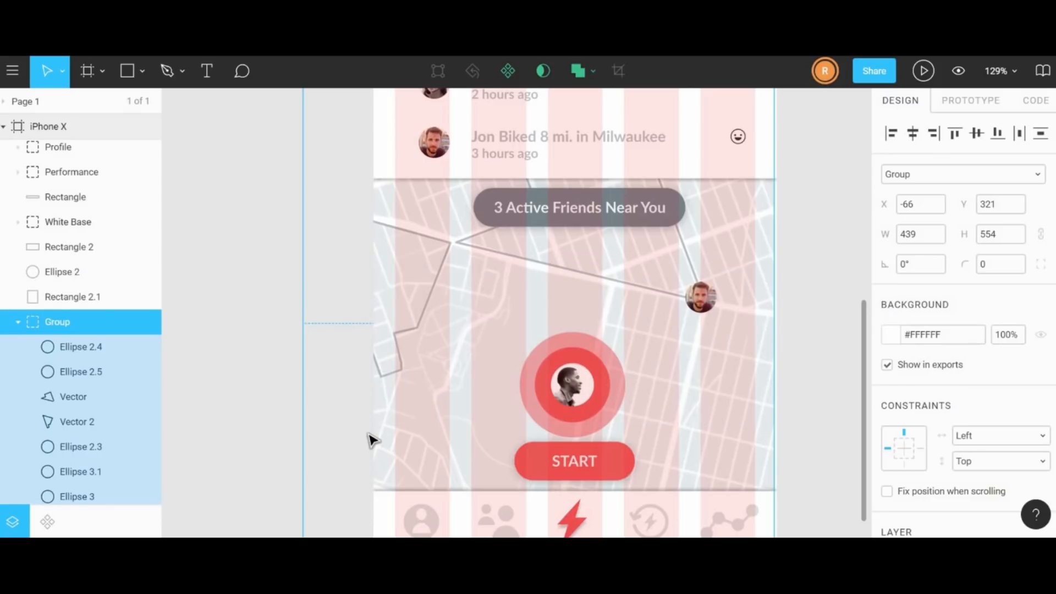
key(ctrl+g)
click(800, 298)
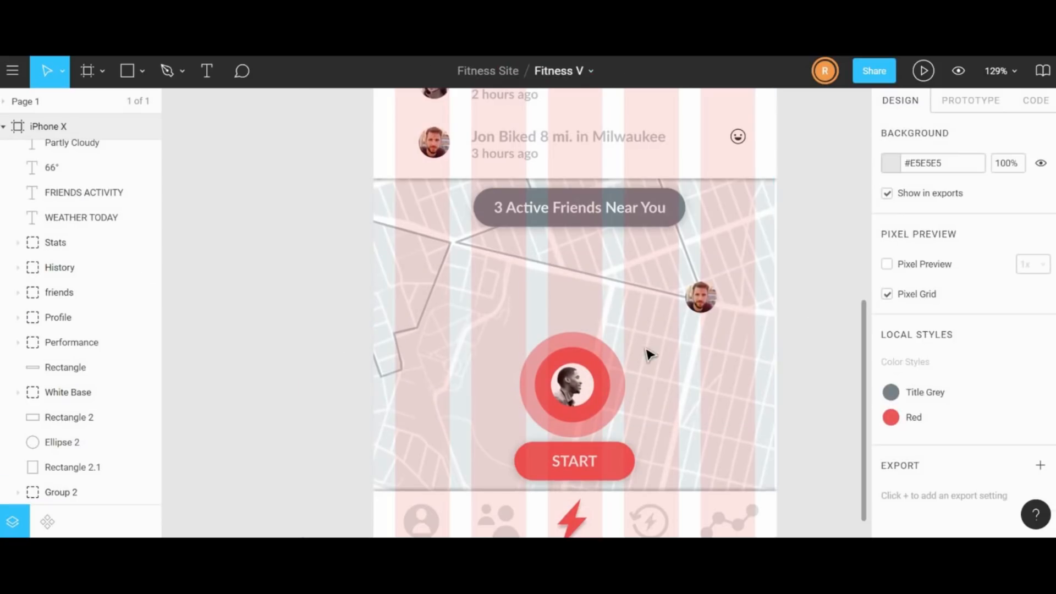
drag(650, 353, 562, 354)
key(ctrl+z)
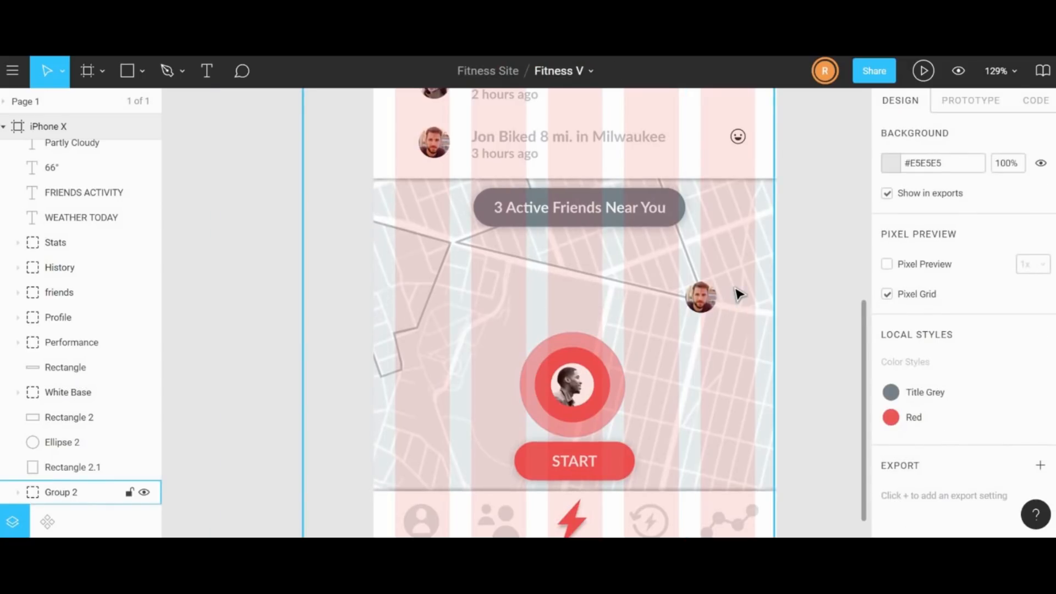
- Draw a full-width rectangle, 375 by 103 px, over the lower activity rows directly above the map
scroll(739, 295, up, 8)
scroll(739, 294, down, 5)
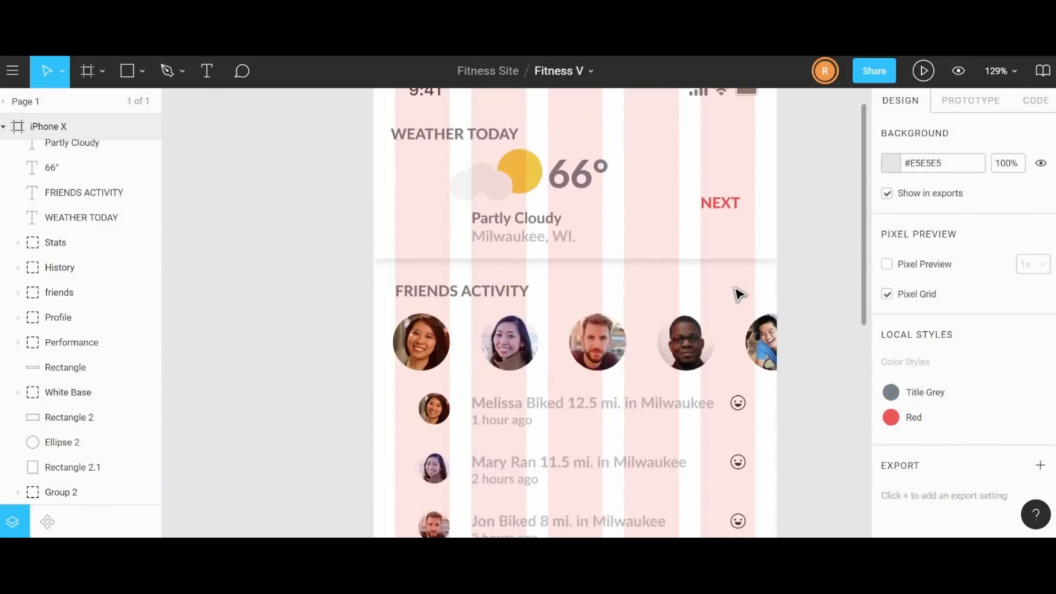
scroll(739, 295, up, 1)
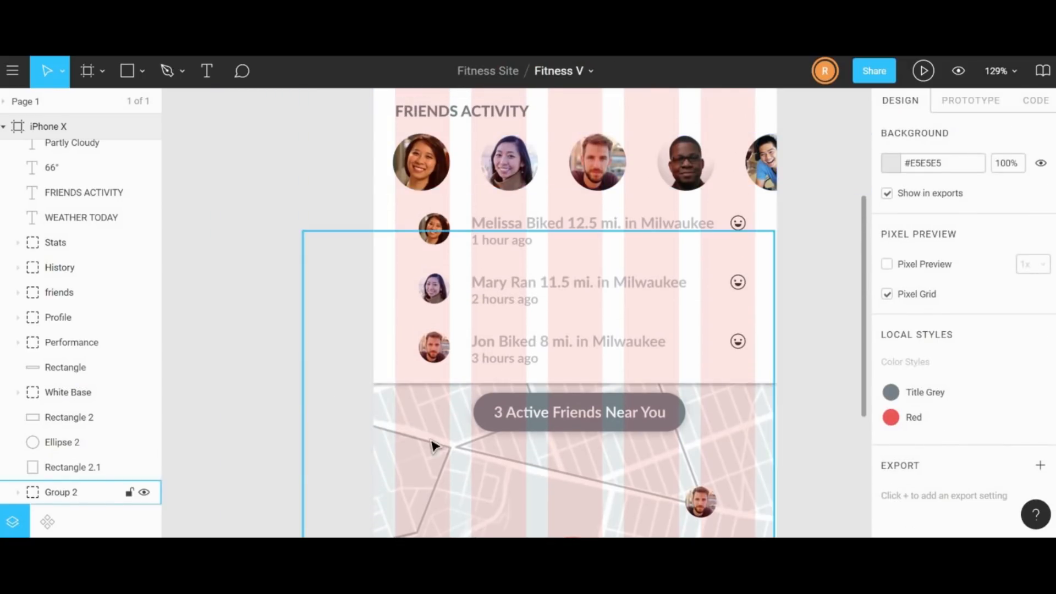
click(113, 69)
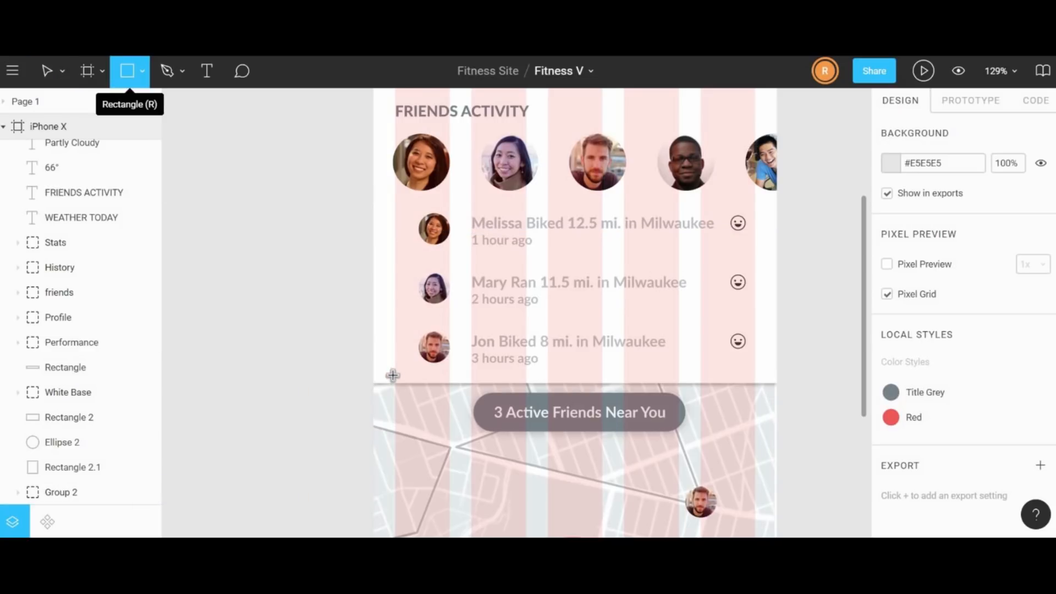
mouse_move(374, 381)
mouse_down()
mouse_move(635, 329)
mouse_move(776, 280)
mouse_up()
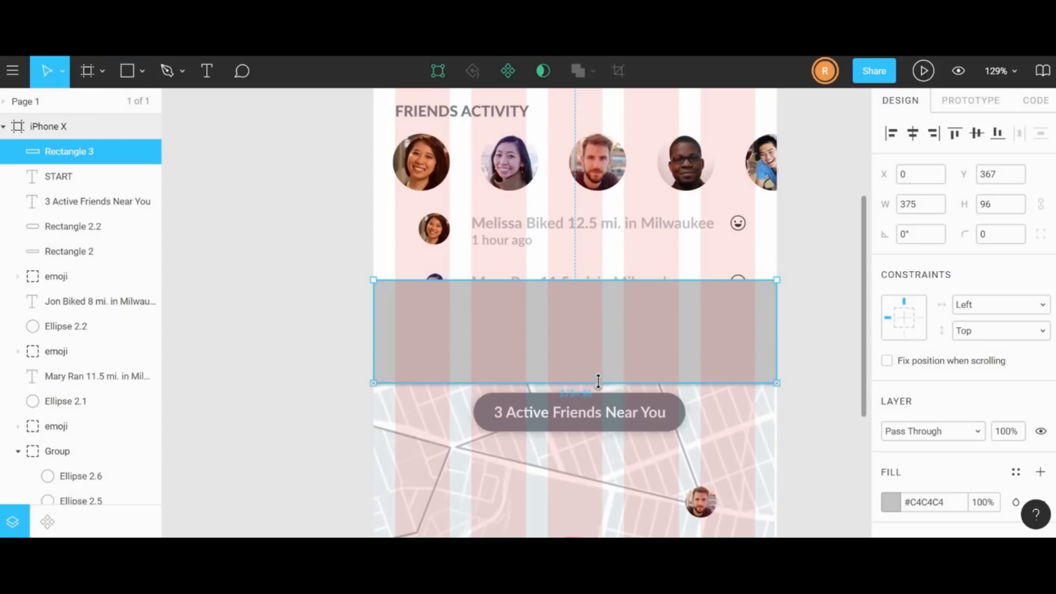
drag(638, 280, 639, 272)
- Fill the rectangle with a white linear gradient fading from 0% opacity at its top to solid at its bottom
click(891, 502)
click(683, 176)
click(707, 103)
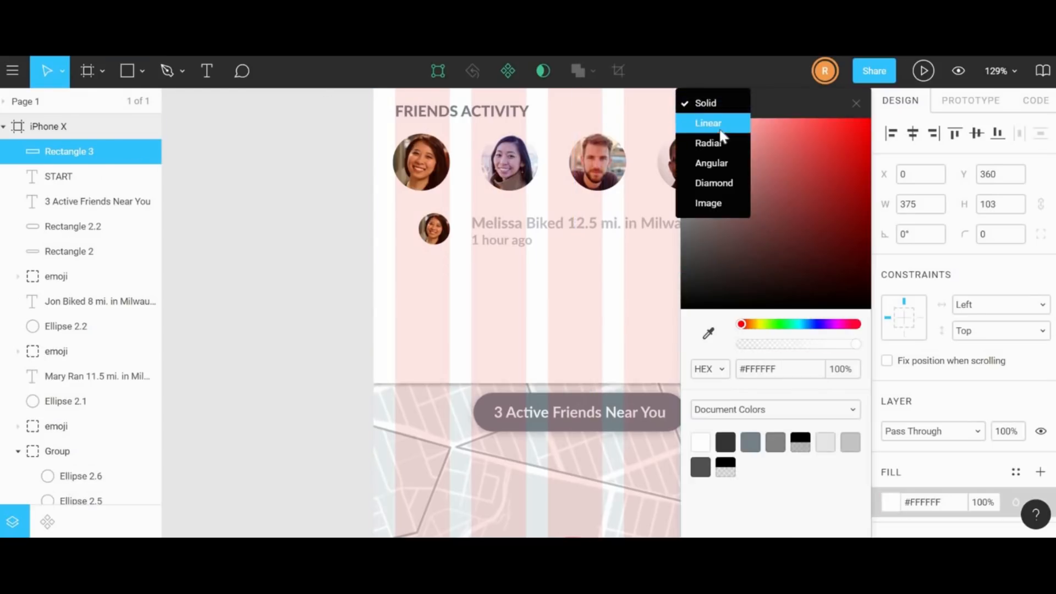
click(709, 120)
click(853, 138)
mouse_move(742, 401)
mouse_down()
mouse_move(858, 401)
mouse_move(740, 401)
mouse_up()
click(700, 139)
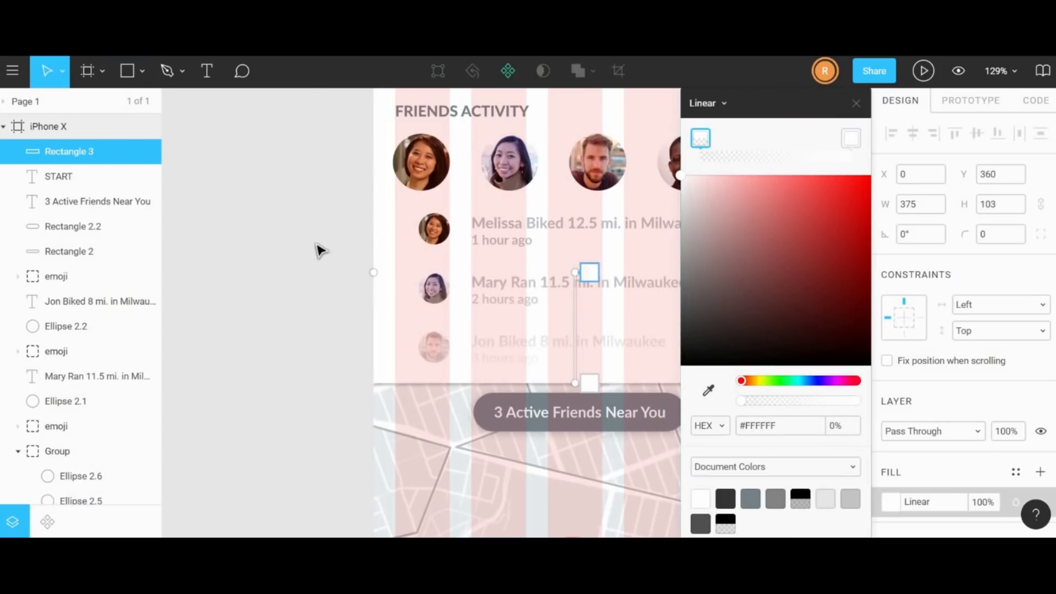
click(857, 107)
- Copy the "3 Active Friends Near You" text onto the gradient area above the map and give it the Red colour style
drag(604, 425, 620, 369)
scroll(898, 478, down, 5)
click(892, 497)
click(902, 352)
- Change the red text to "VIEW ALL" and centre it horizontally above the map label
click(609, 375)
click(615, 361)
double_click(620, 367)
text(VIEW)
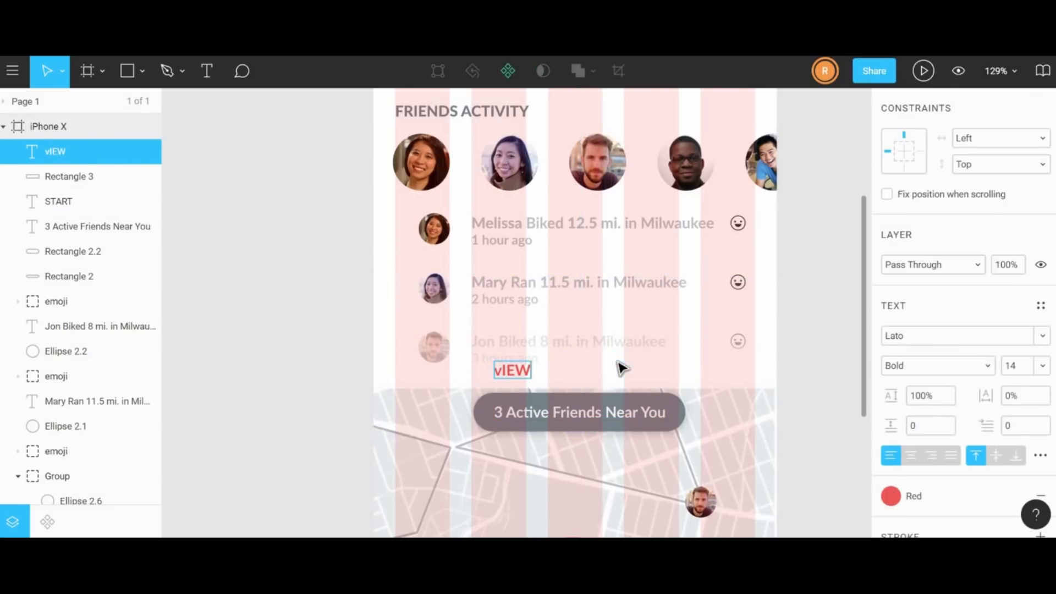
text( ALL)
key(Escape)
drag(531, 375, 583, 377)
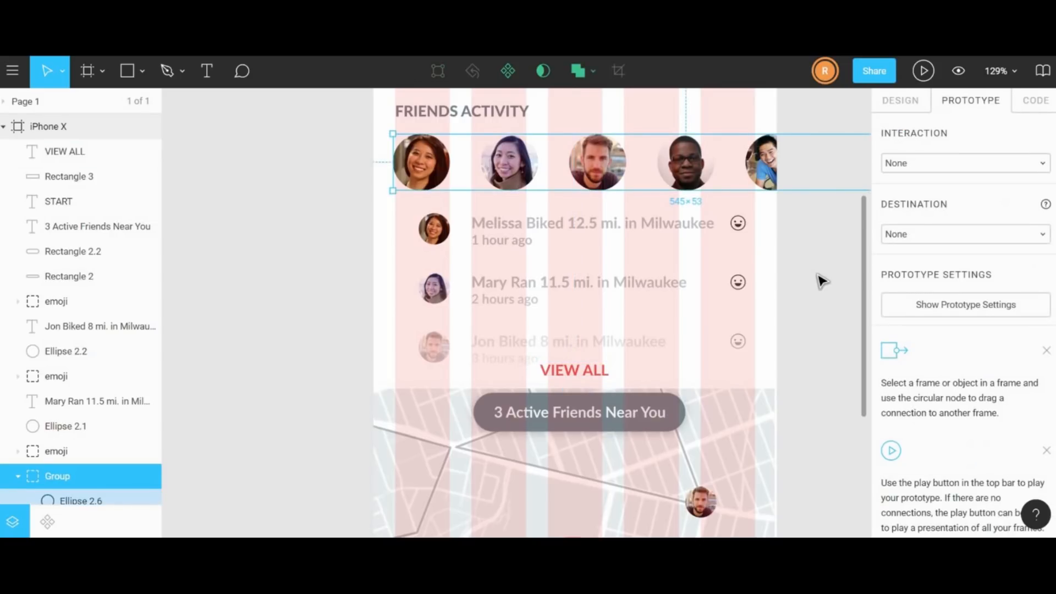
- Convert the group of large friend pictures to a frame and set its overflow behavior to Horizontal Scrolling
click(822, 281)
scroll(814, 278, up, 1)
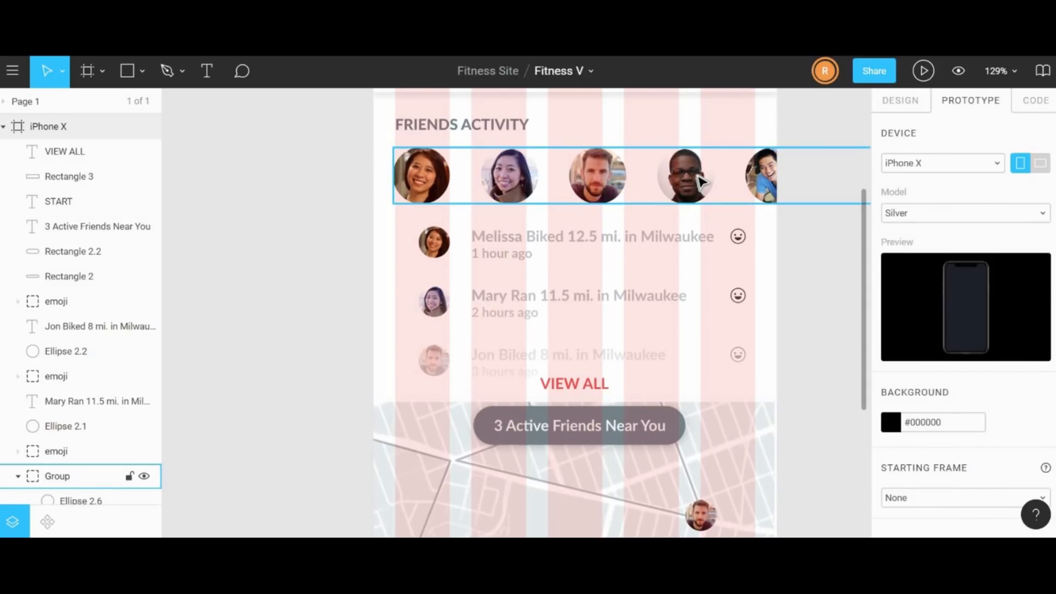
click(702, 182)
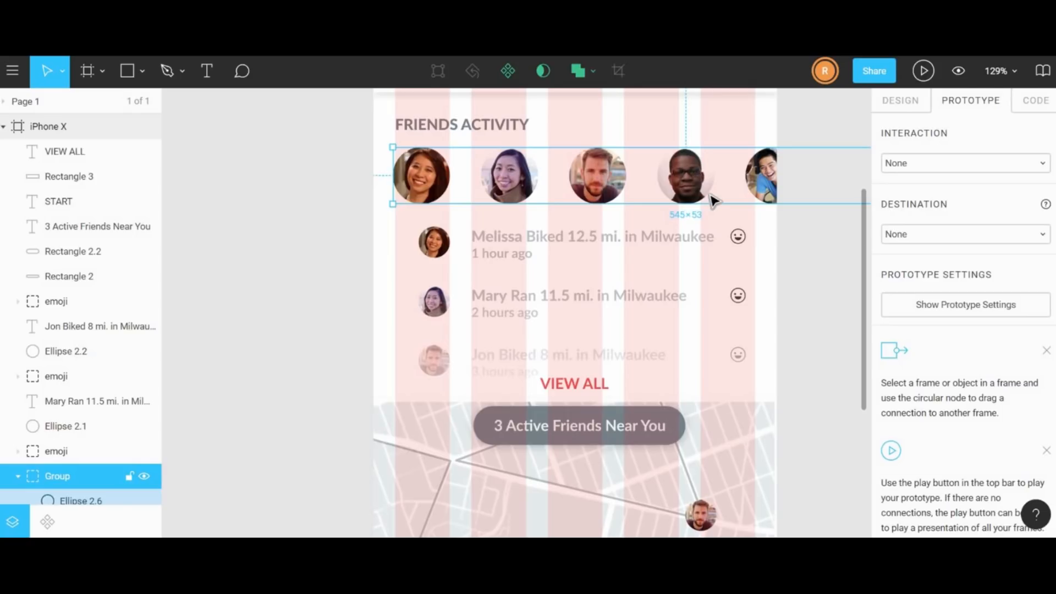
key(alt)
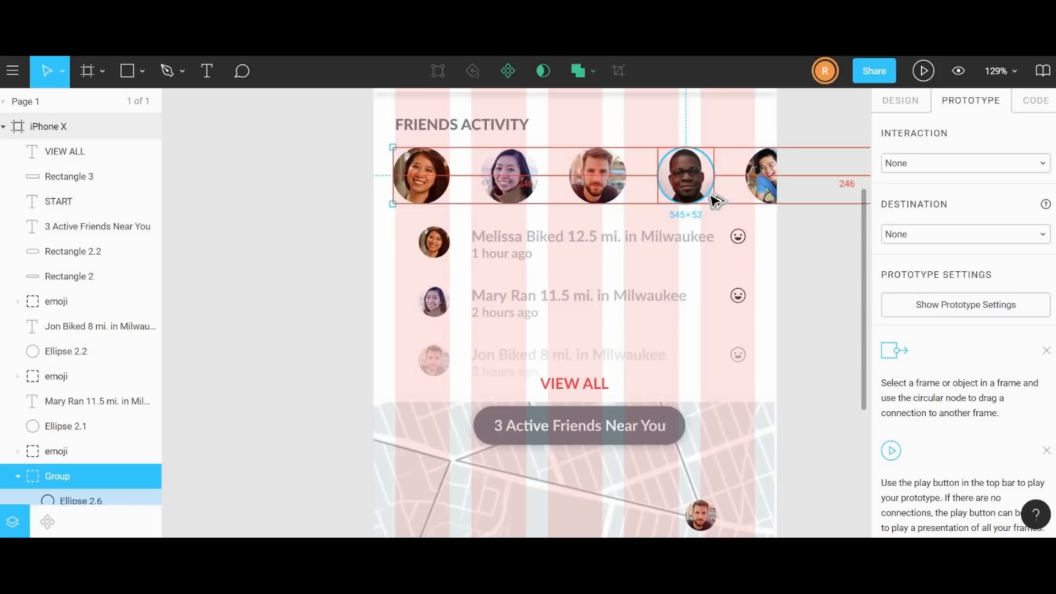
key(ctrl+alt+g)
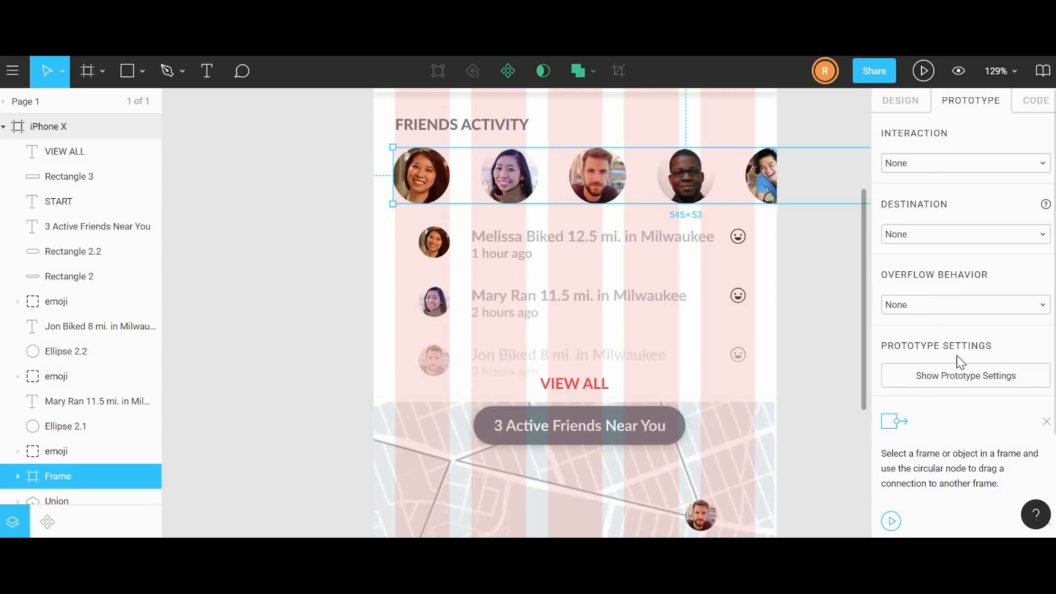
click(990, 309)
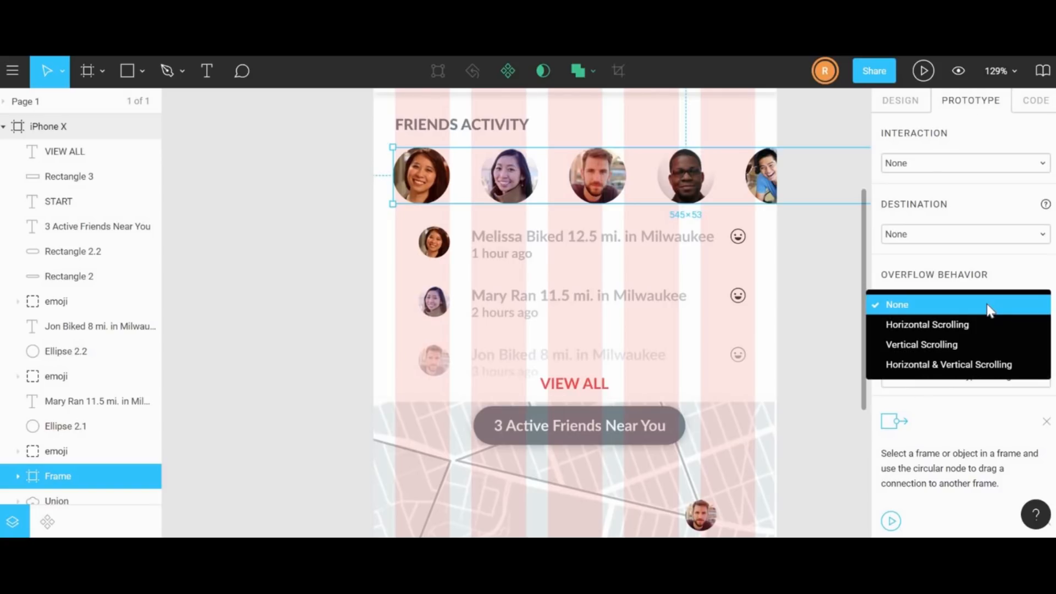
click(963, 329)
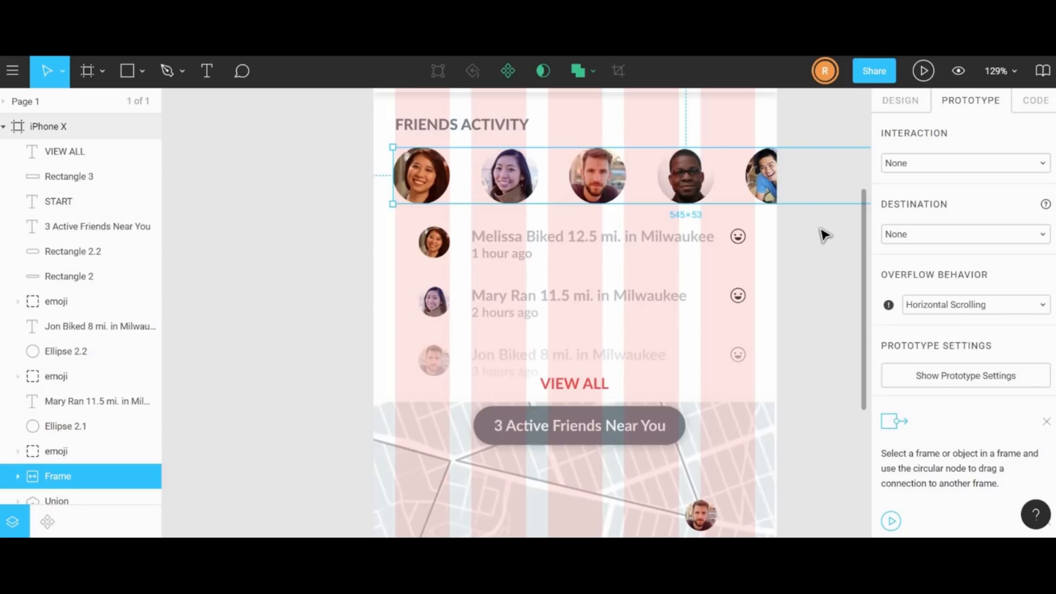
- Narrow the friend pictures frame to 357 px so that it ends at the edge of the iPhone X frame
drag(814, 229, 684, 264)
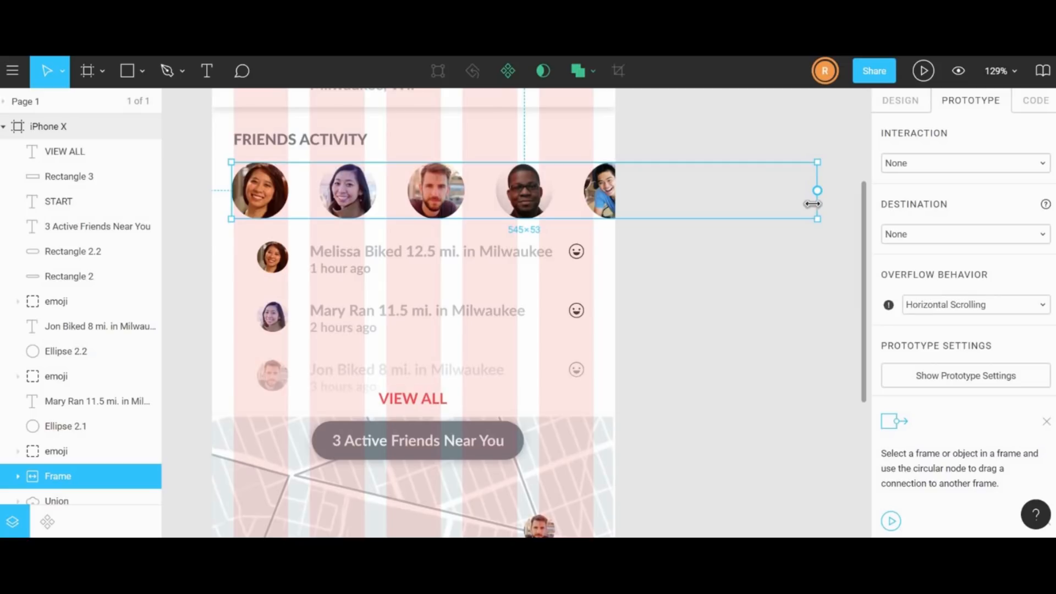
drag(813, 205, 614, 203)
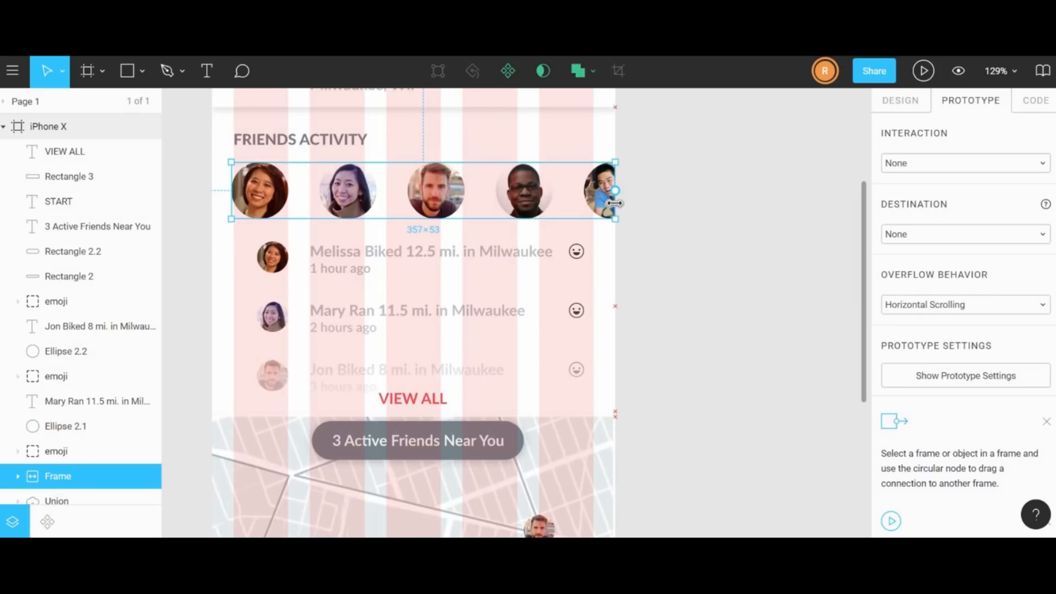
click(682, 380)
- Set the overflow behavior of the map frame to Horizontal & Vertical Scrolling
drag(687, 352, 777, 139)
scroll(777, 139, down, 3)
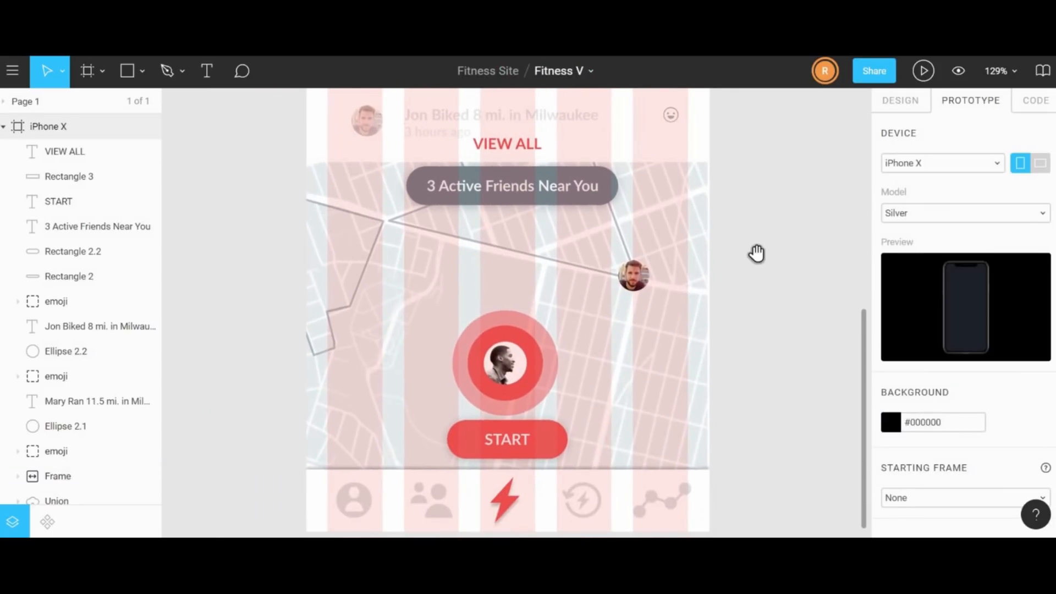
click(615, 285)
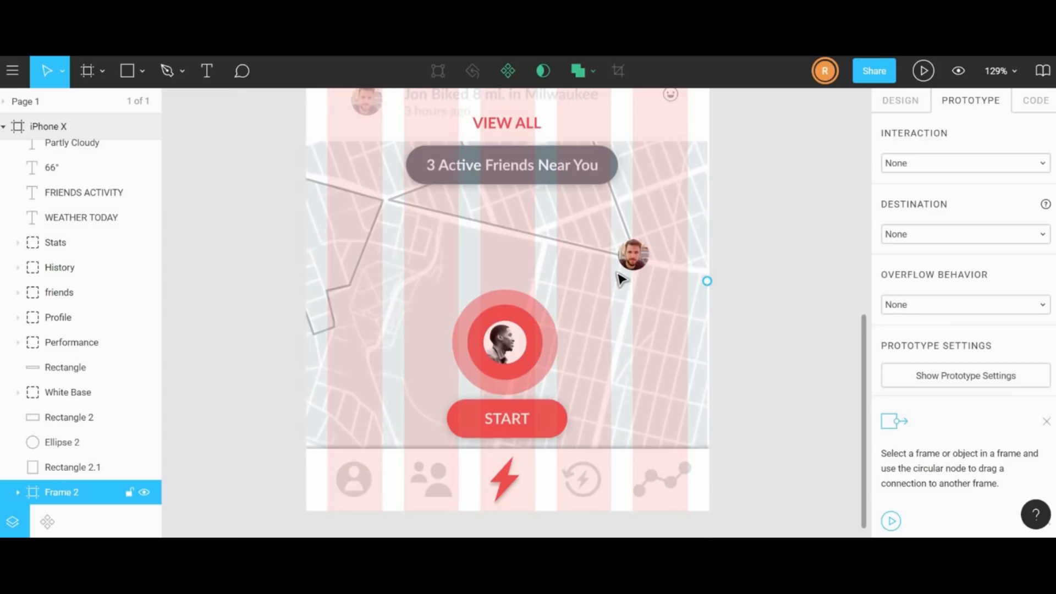
click(918, 308)
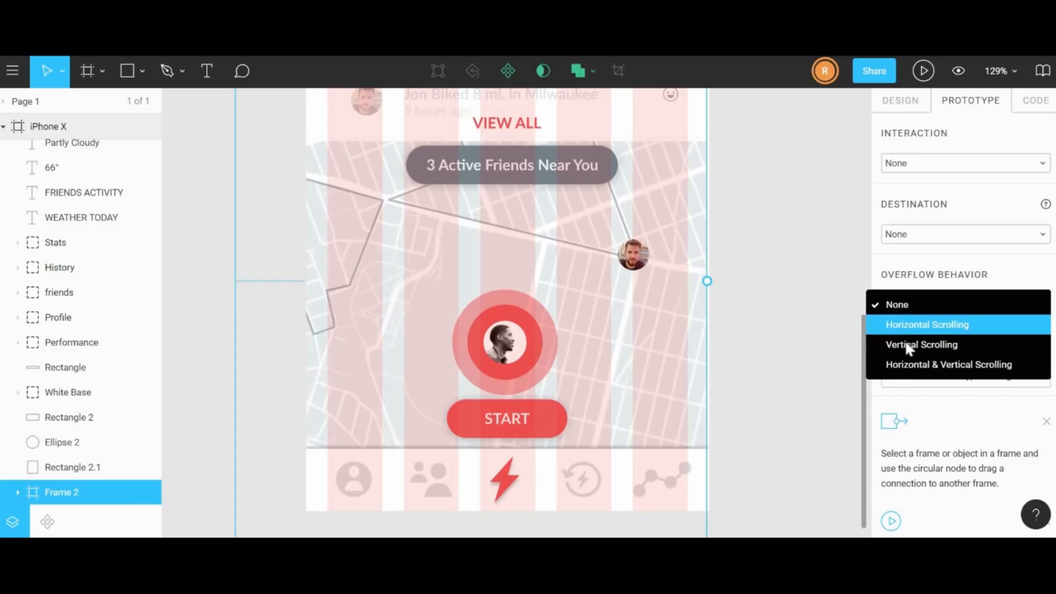
click(908, 366)
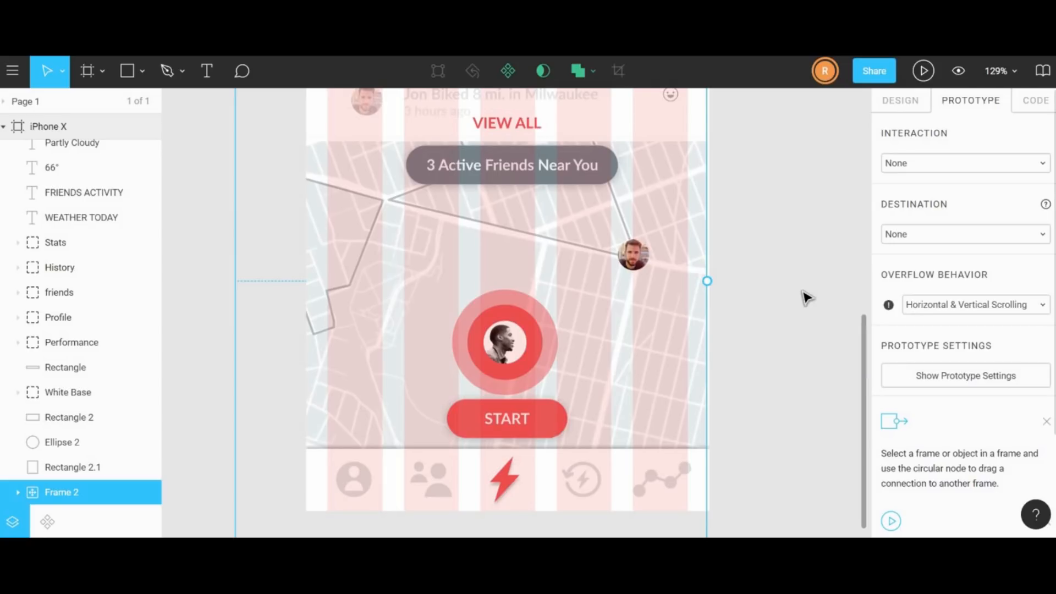
- Shorten the map frame from below to about 433 px high so it ends at the upper edge of the navigation bar
scroll(762, 238, down, 5)
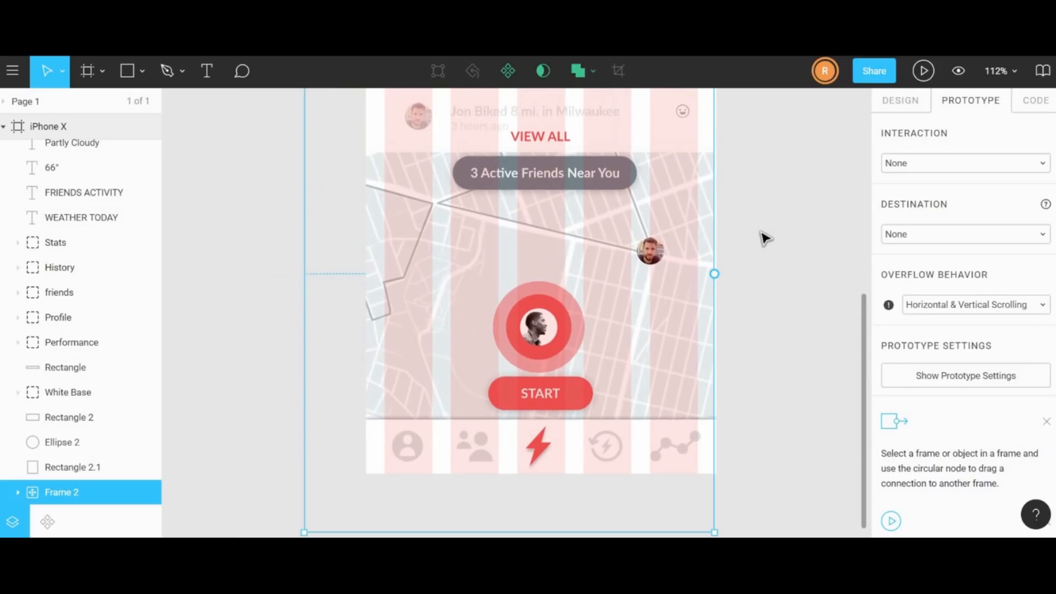
scroll(732, 314, down, 4)
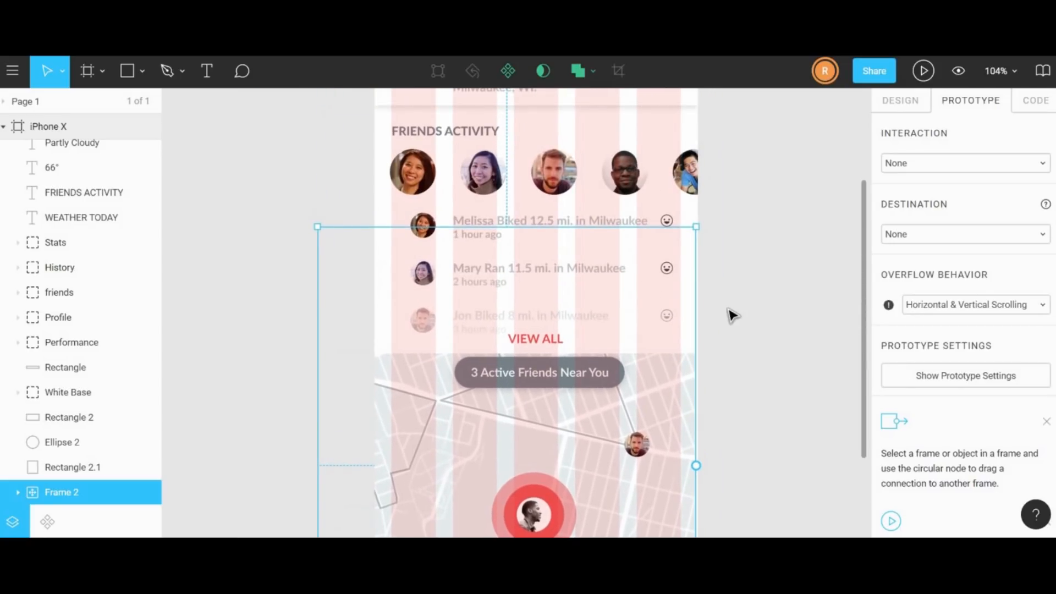
scroll(732, 315, down, 2)
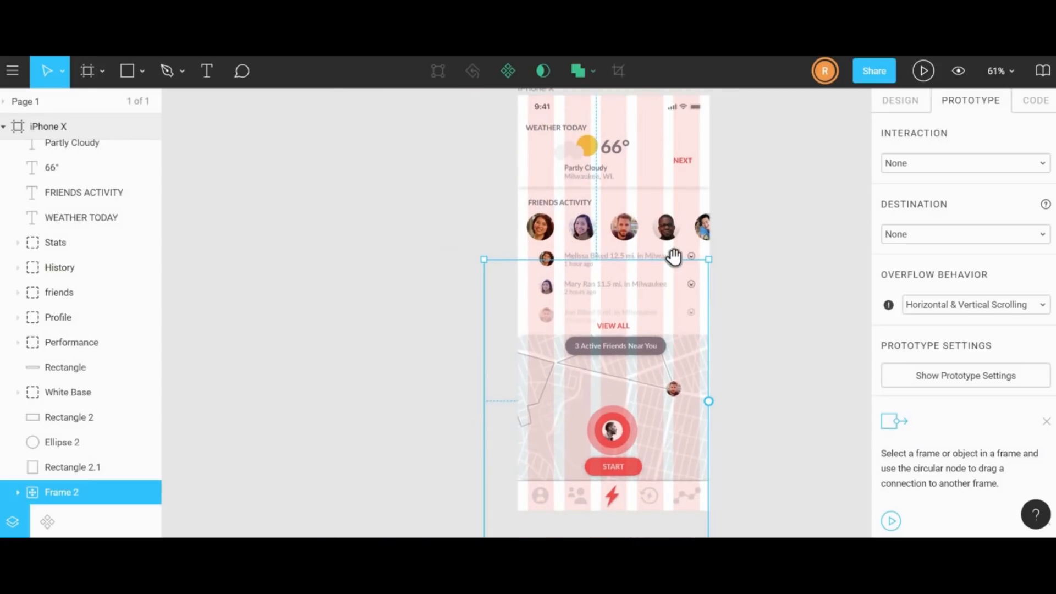
scroll(674, 257, down, 2)
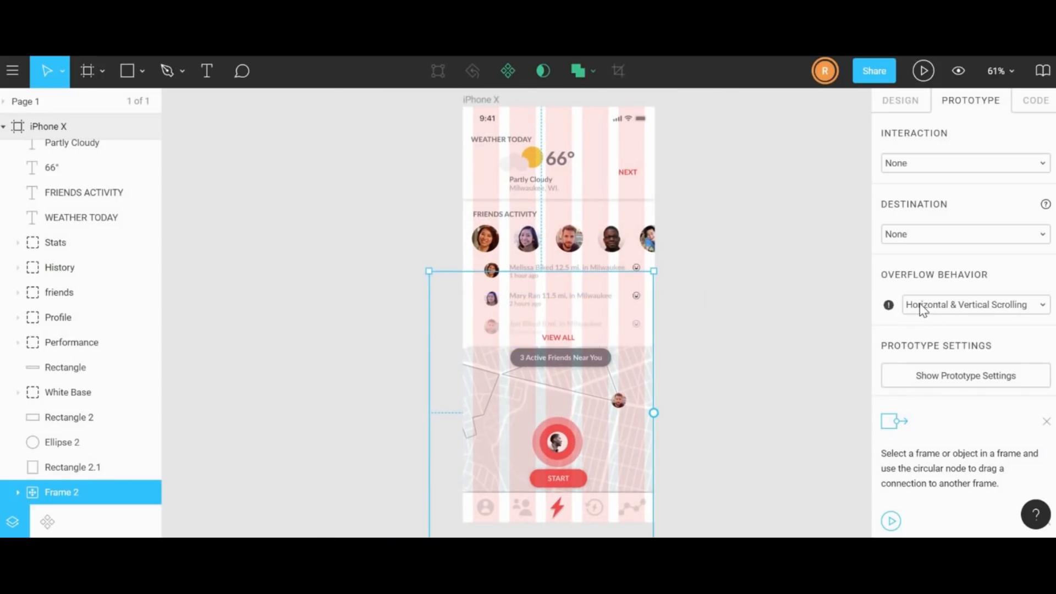
scroll(811, 321, down, 1)
scroll(811, 321, down, 3)
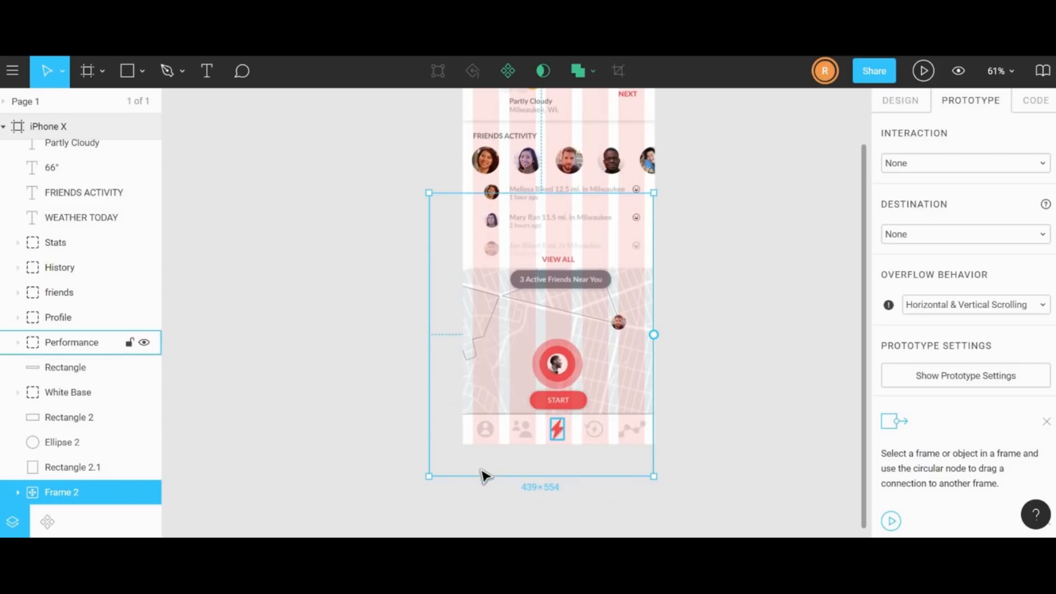
drag(479, 459, 479, 415)
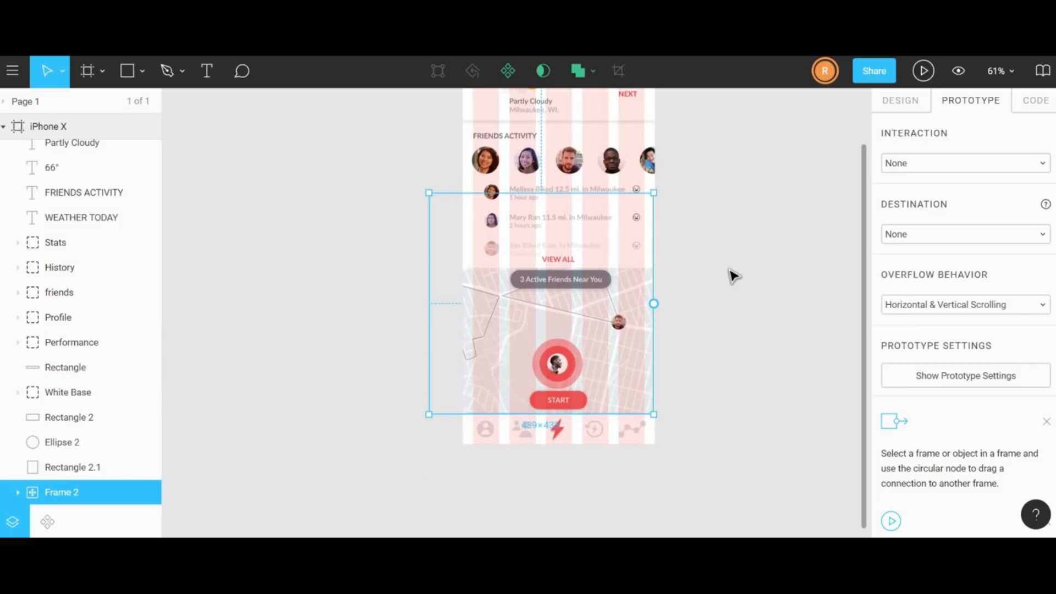
- Shift the map frame down and to the right until its lower edge meets the bottom of the iPhone X frame
click(691, 271)
click(560, 328)
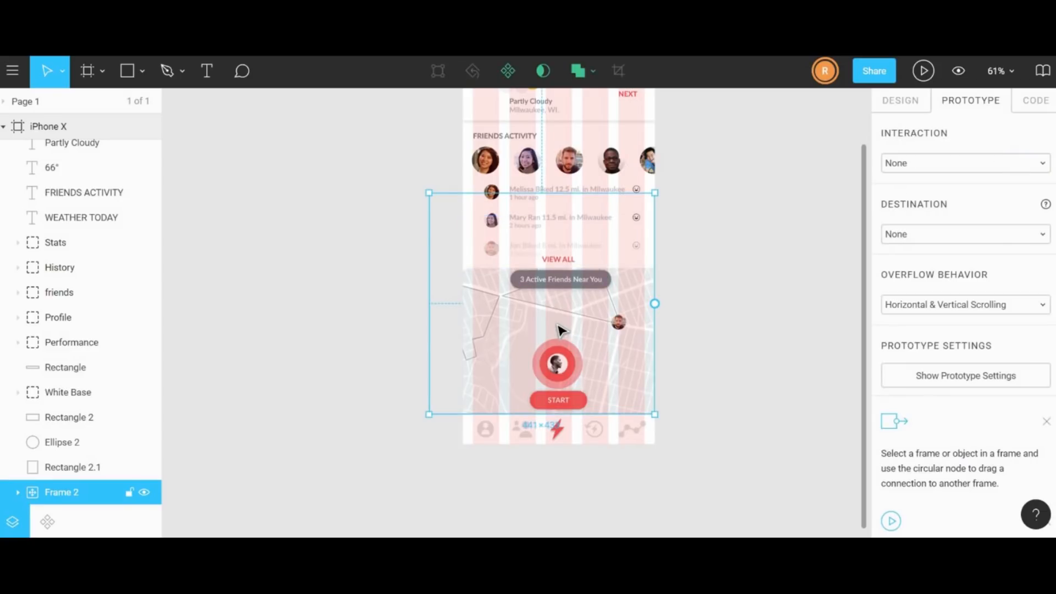
drag(563, 325, 598, 361)
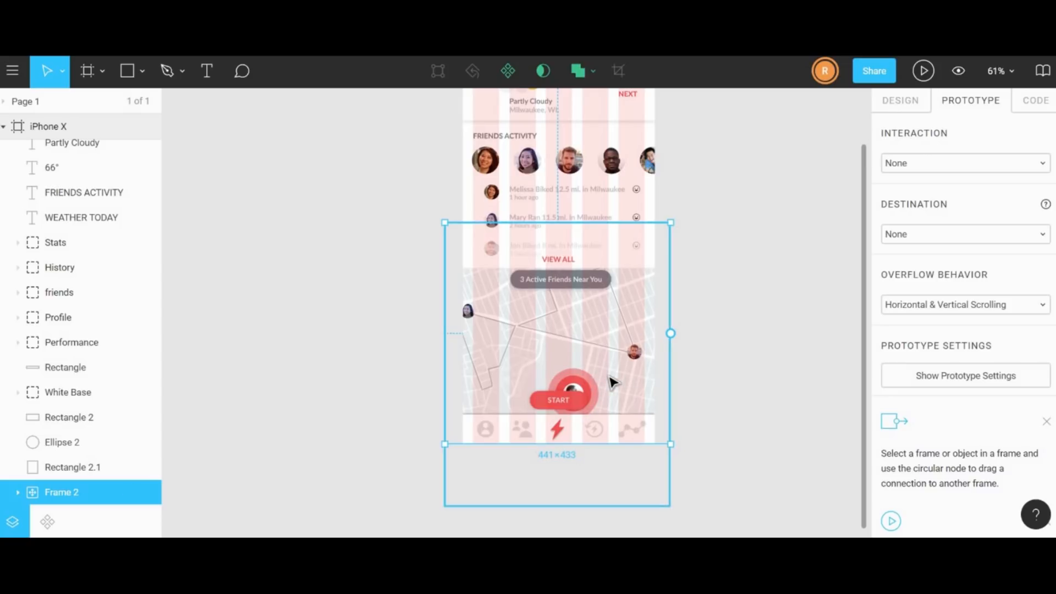
- Move the profile picture with its two red circles inside the map frame to sit centred just above the START button
double_click(589, 384)
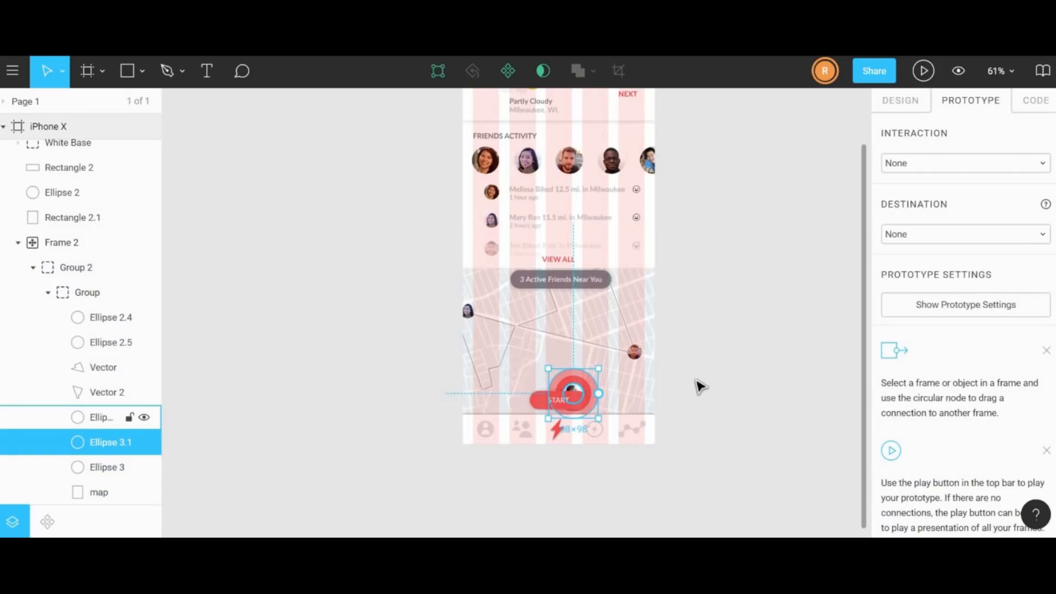
drag(697, 375, 645, 392)
drag(570, 371, 564, 340)
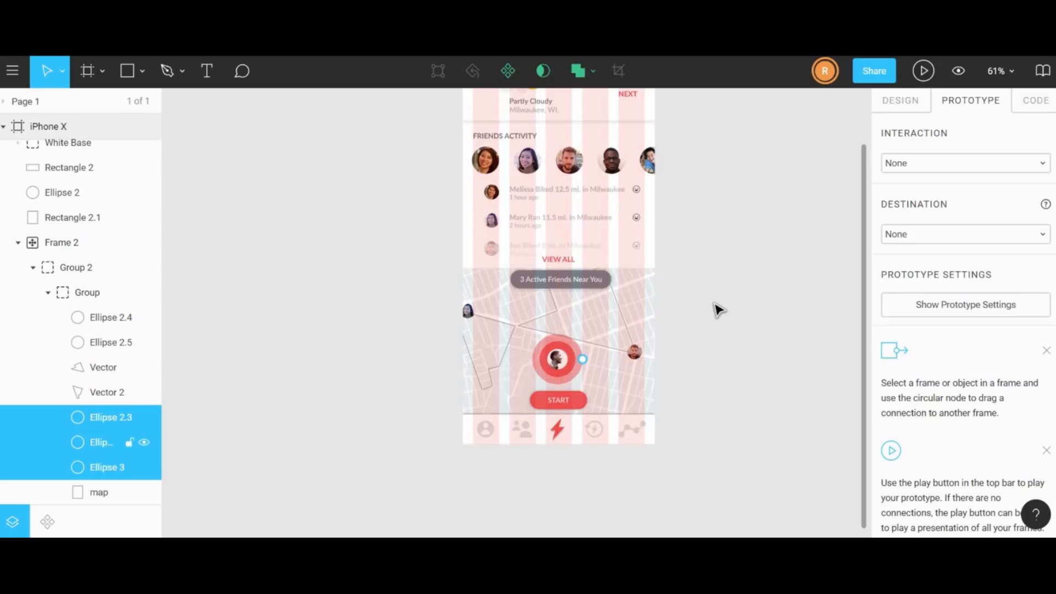
- Narrow the map frame to 410 px so that its right side ends at the edge of the iPhone X frame
click(718, 309)
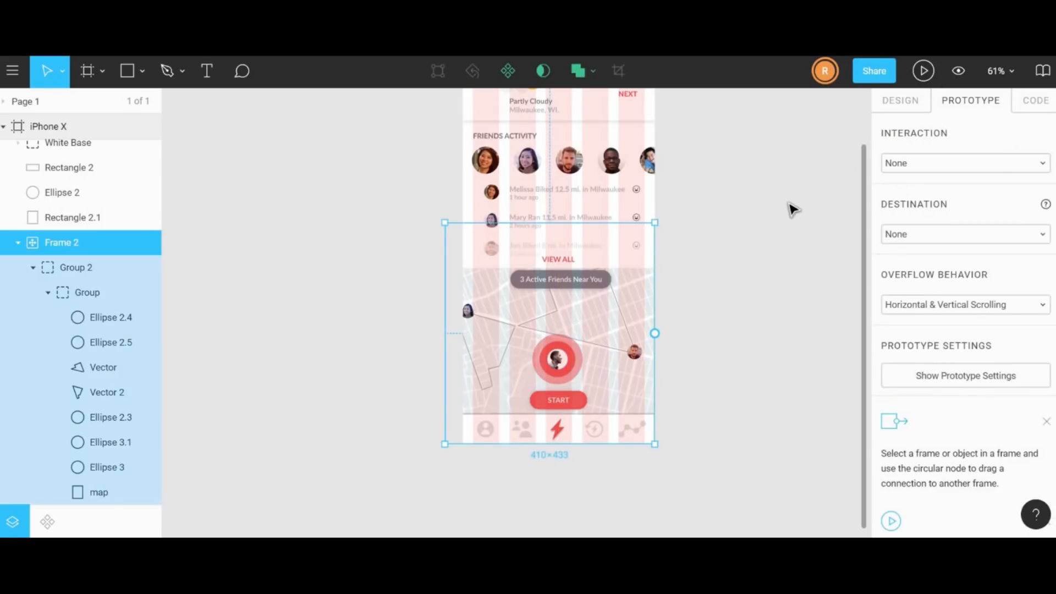
click(804, 198)
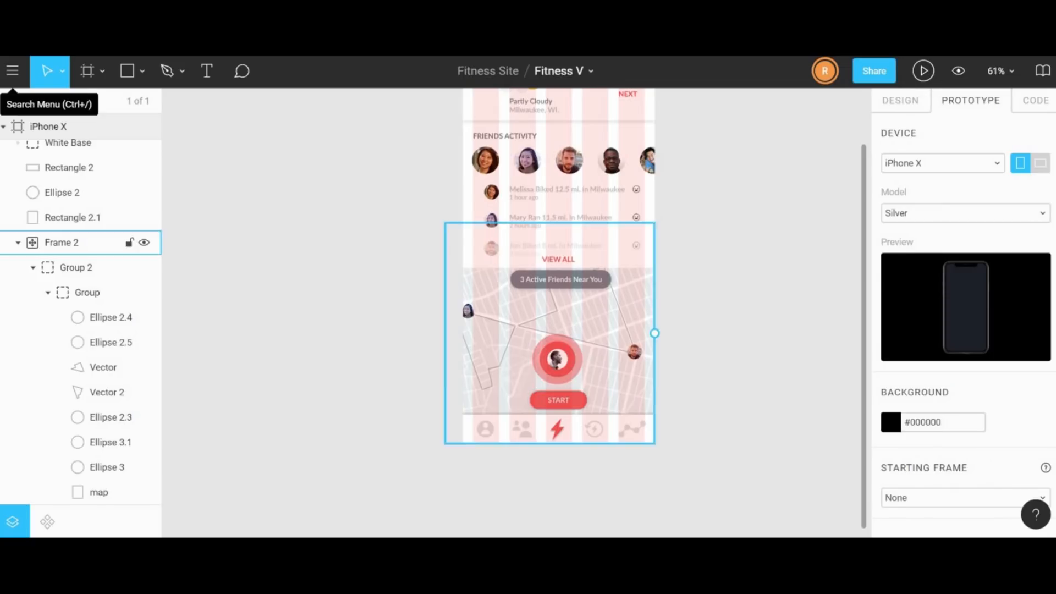
click(766, 270)
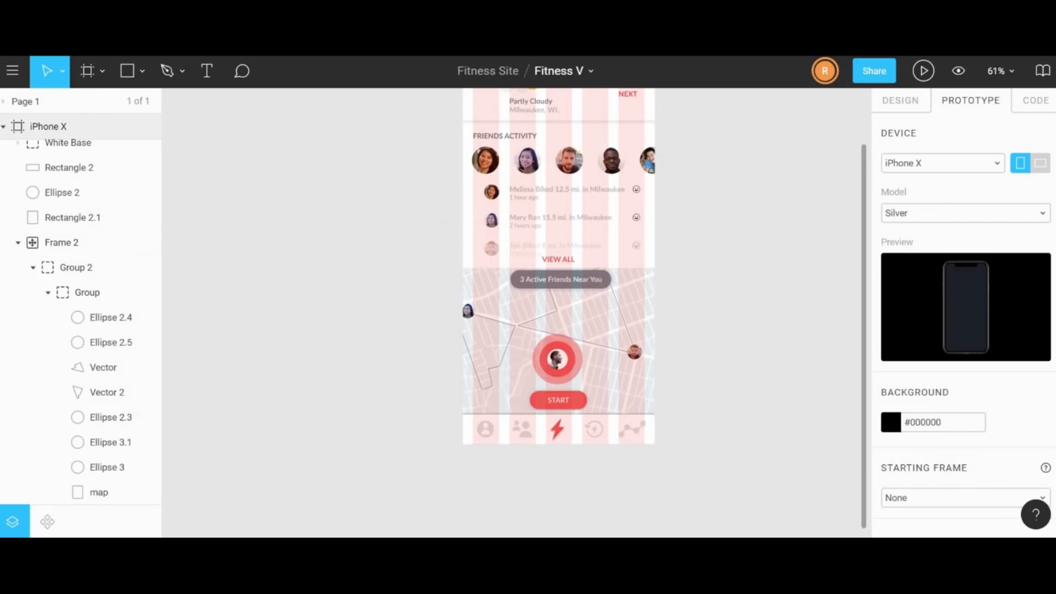
- Look through the prototype device choices and try other background colours, returning to iPhone X and #000000
click(997, 163)
click(956, 159)
click(894, 423)
drag(811, 208, 662, 107)
drag(735, 230, 738, 308)
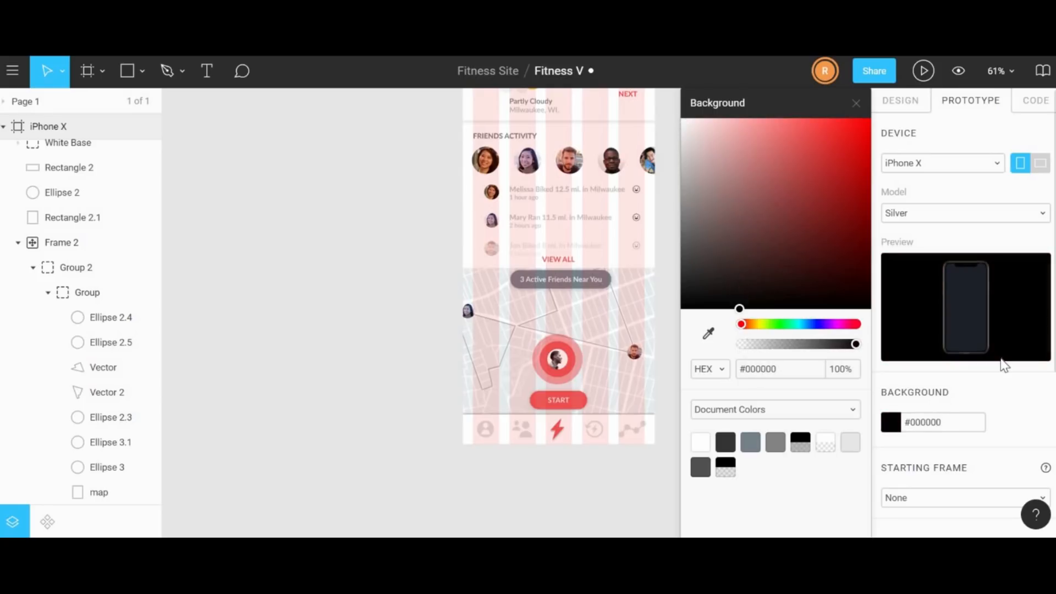
click(1001, 378)
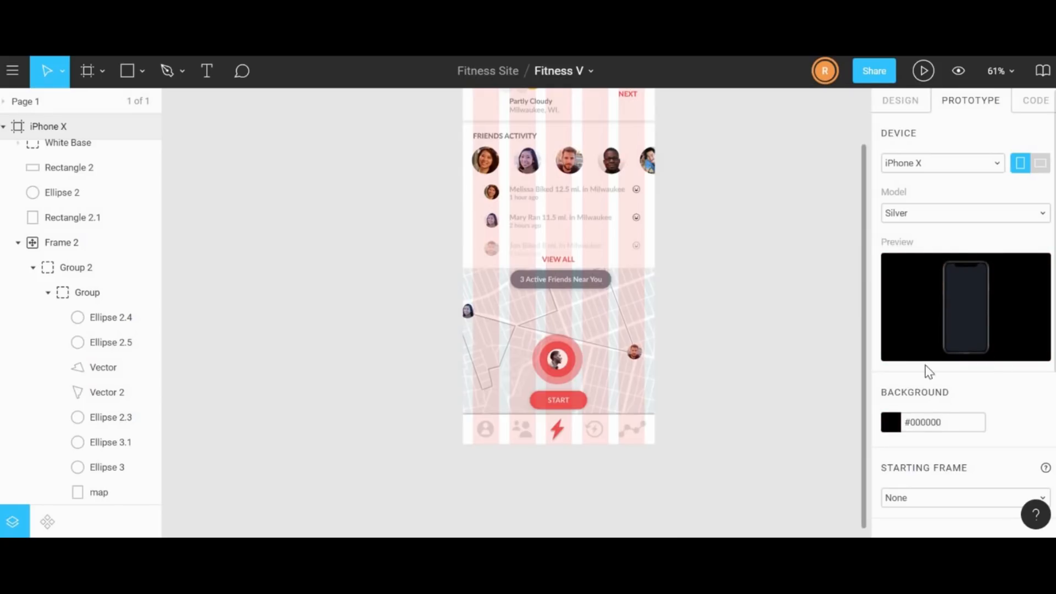
- Play the prototype in the iPhone X preview and test scrolling the map up and down
click(923, 77)
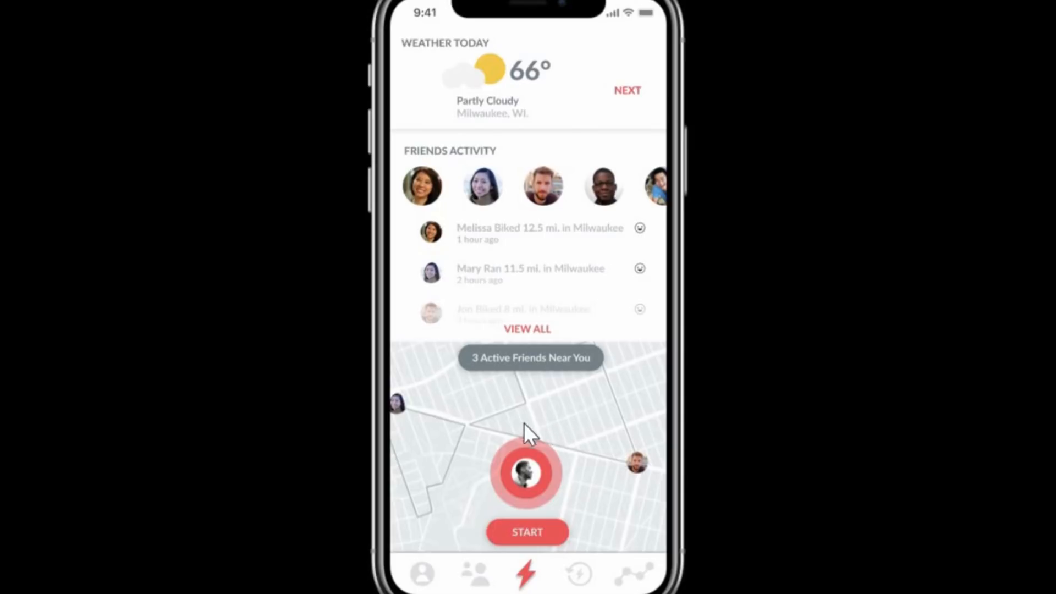
drag(523, 424, 625, 357)
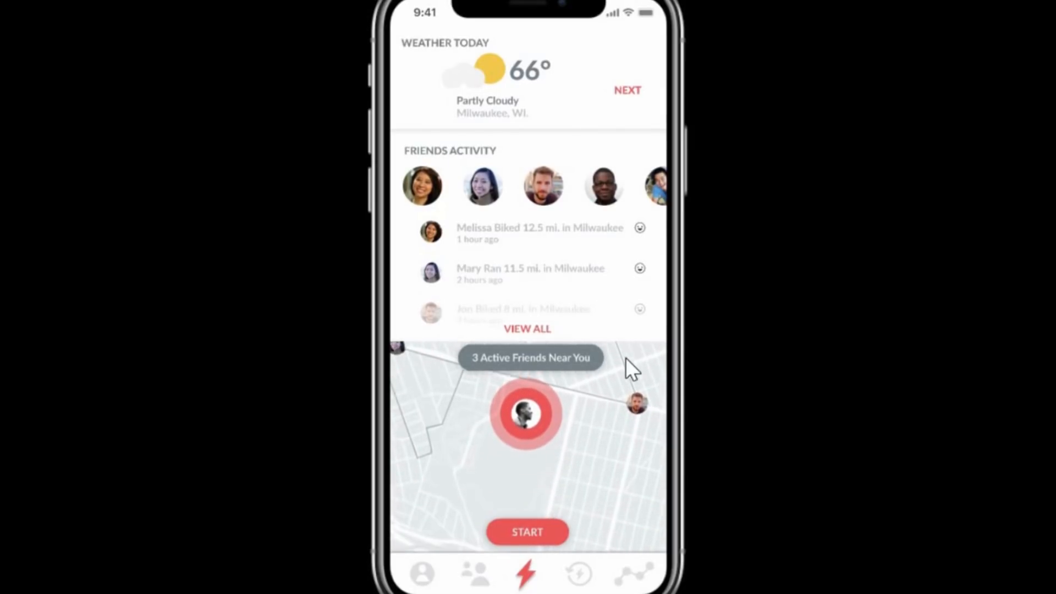
scroll(529, 446, up, 1)
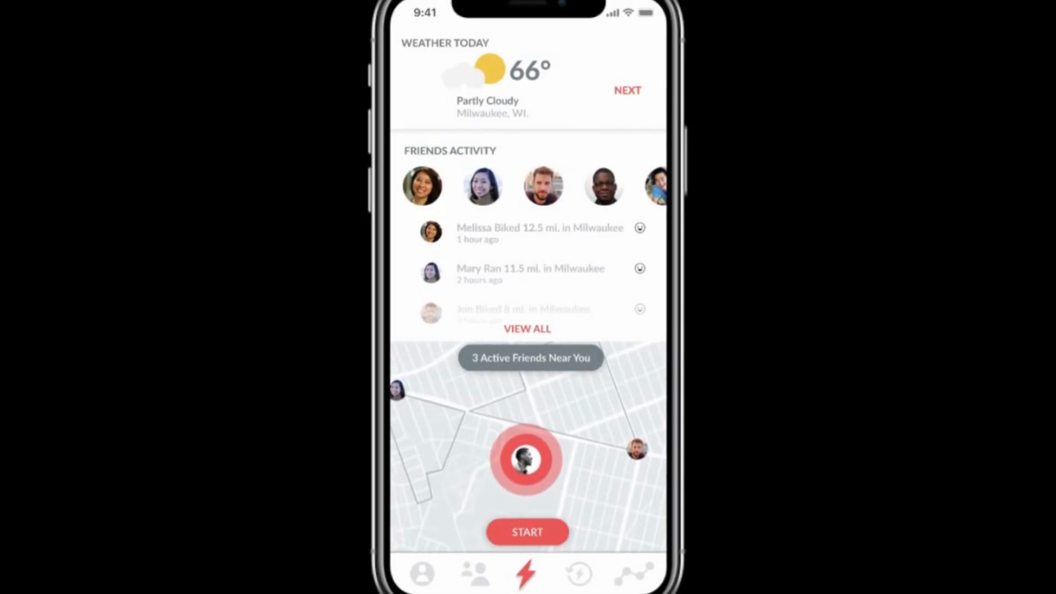
scroll(528, 446, down, 1)
scroll(528, 446, down, 1)
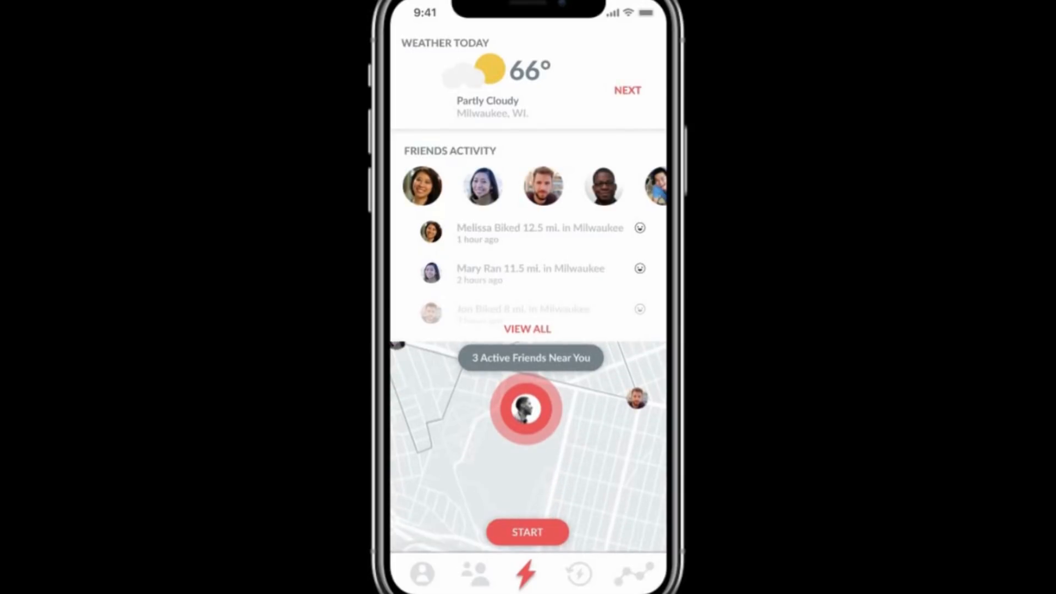